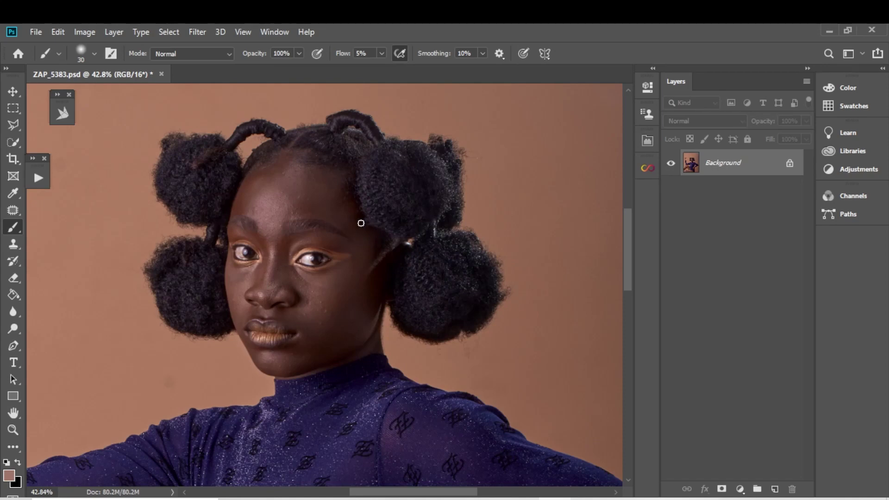
Duplicate the Background layer and rename the copy Healing.
key(z)
mouse_move(322, 250)
mouse_down()
mouse_move(256, 259)
mouse_move(367, 318)
mouse_move(363, 299)
mouse_move(346, 292)
mouse_up()
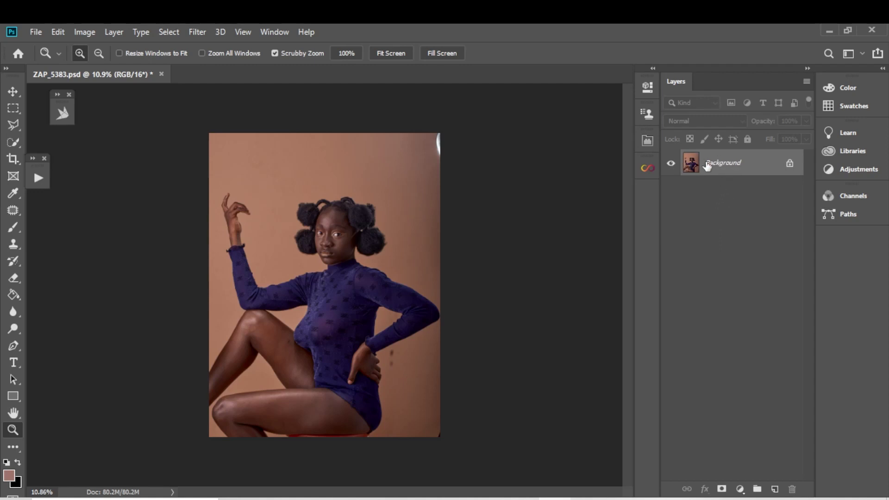
drag(706, 166, 775, 488)
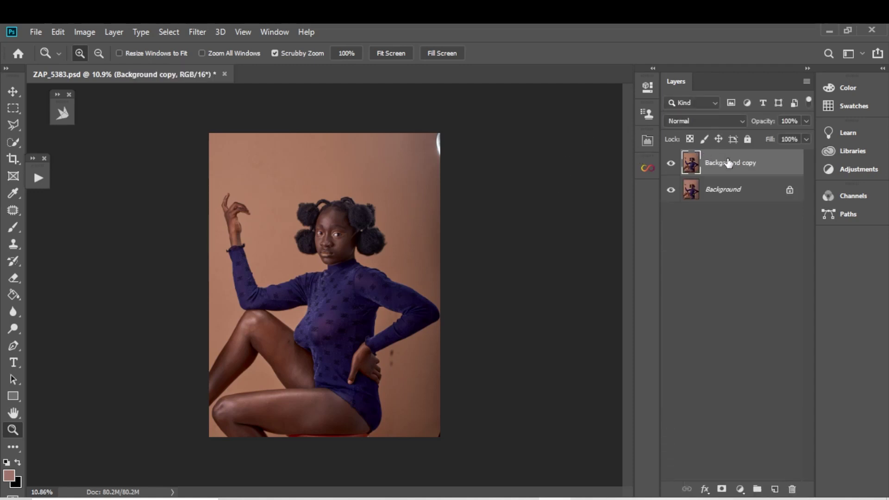
double_click(730, 164)
text(Healing)
click(785, 167)
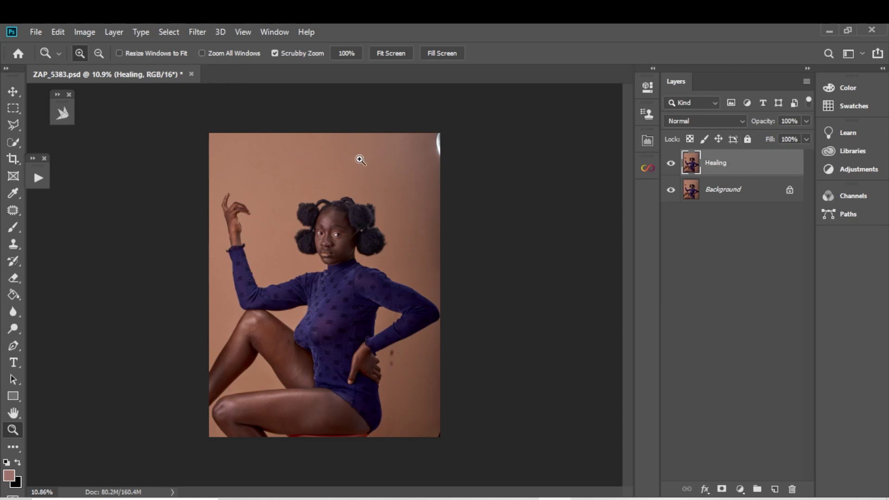
Use the Patch tool to remove the backdrop's bright upper-right corner, the dark spots beside the hip and the lower-right corner mark.
click(13, 211)
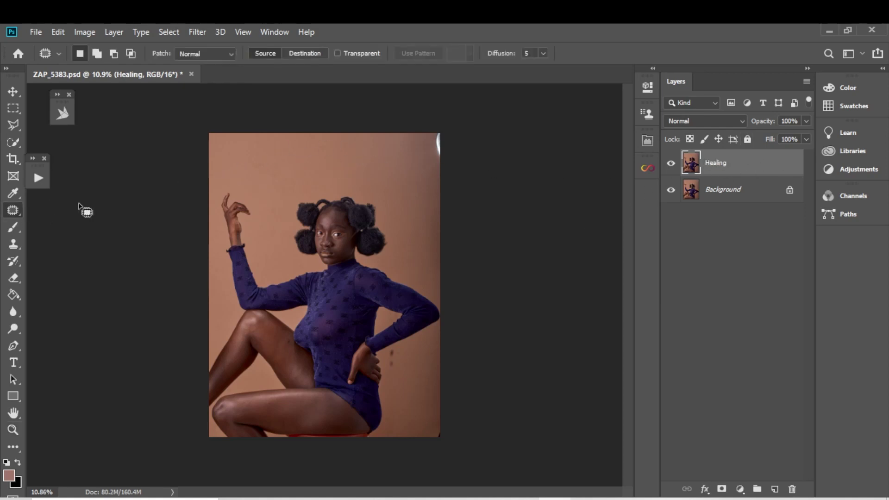
mouse_move(438, 133)
mouse_down()
mouse_move(415, 156)
mouse_move(445, 175)
mouse_move(467, 141)
mouse_up()
drag(443, 178, 435, 200)
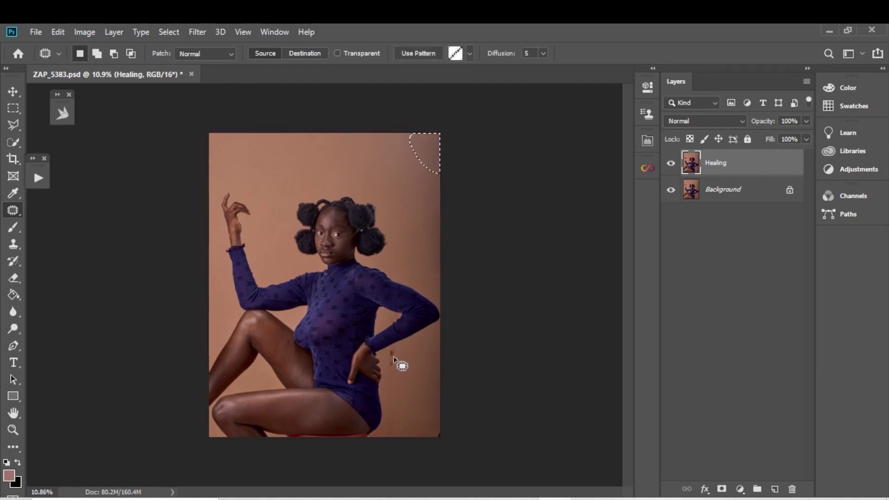
mouse_move(396, 348)
mouse_down()
mouse_move(388, 363)
mouse_move(396, 362)
mouse_move(395, 348)
mouse_up()
mouse_move(439, 420)
mouse_down()
mouse_move(439, 448)
mouse_move(448, 429)
mouse_move(441, 435)
mouse_move(439, 416)
mouse_move(440, 427)
mouse_move(424, 430)
mouse_move(446, 443)
mouse_move(431, 411)
mouse_up()
key(ctrl+d)
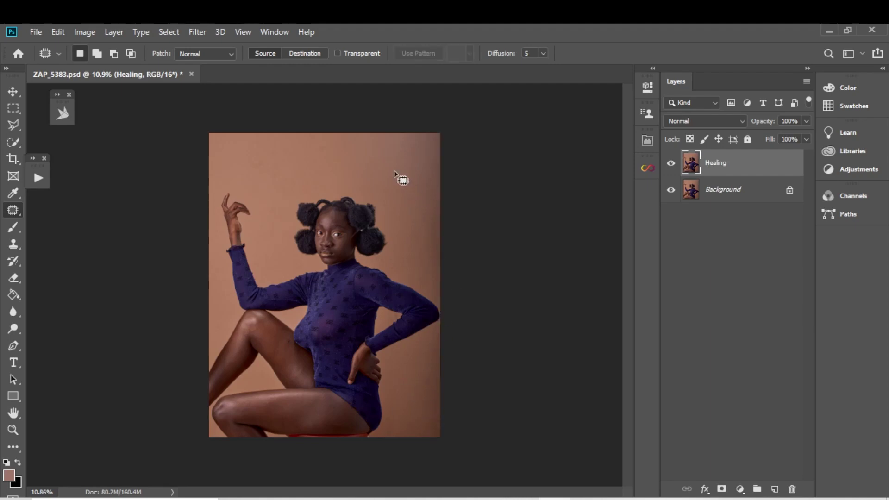
Patch the small blemishes on the upper forehead just below the hairline with clean neighbouring skin.
key(z)
drag(331, 233, 434, 208)
drag(356, 165, 347, 215)
drag(324, 170, 348, 171)
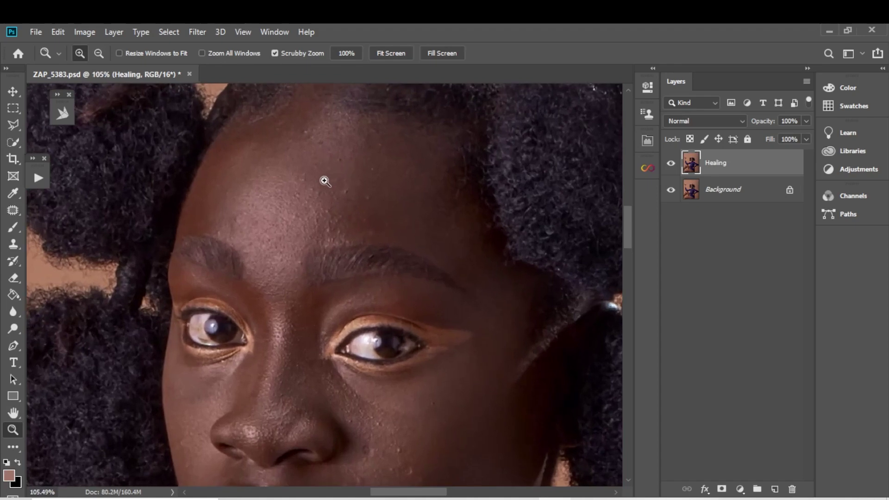
key(j)
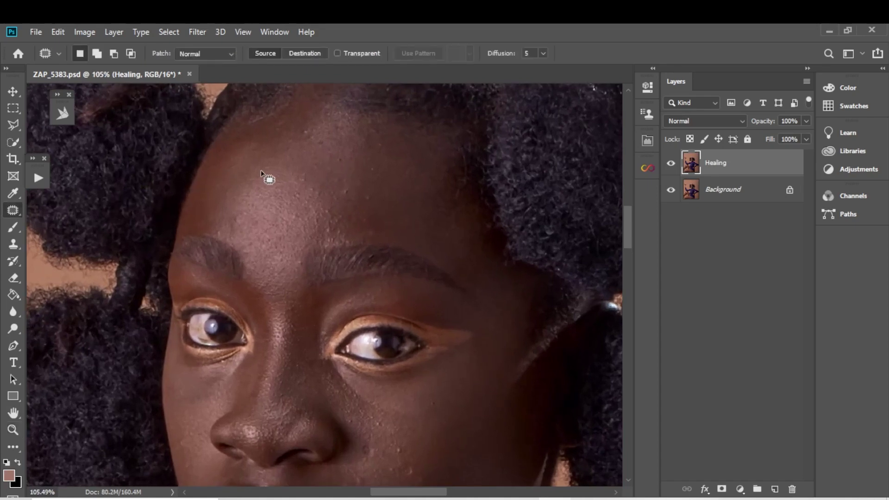
mouse_move(303, 140)
mouse_down()
mouse_move(309, 126)
mouse_move(386, 148)
mouse_move(377, 130)
mouse_move(337, 124)
mouse_move(323, 136)
mouse_up()
drag(323, 141, 310, 154)
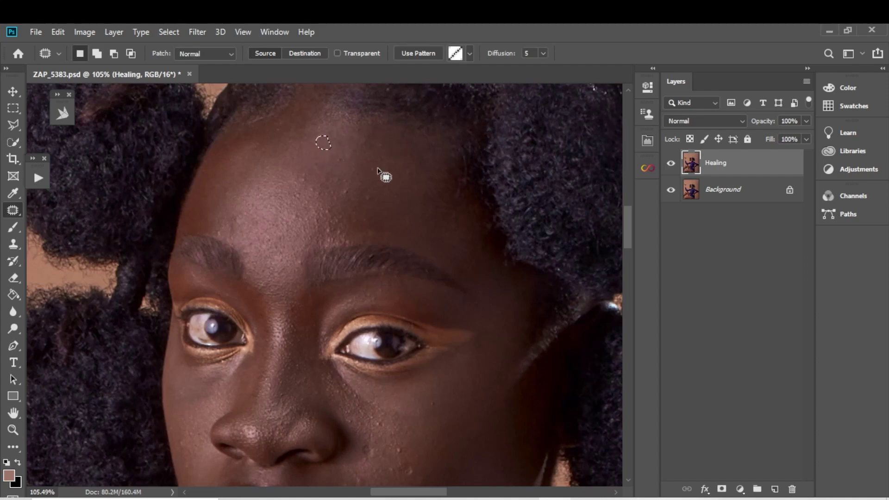
drag(379, 143, 378, 140)
mouse_move(383, 145)
mouse_down()
mouse_move(379, 165)
mouse_move(341, 165)
mouse_move(343, 156)
mouse_up()
mouse_move(344, 160)
mouse_down()
mouse_move(402, 175)
mouse_move(362, 168)
mouse_move(383, 169)
mouse_up()
drag(377, 172, 364, 191)
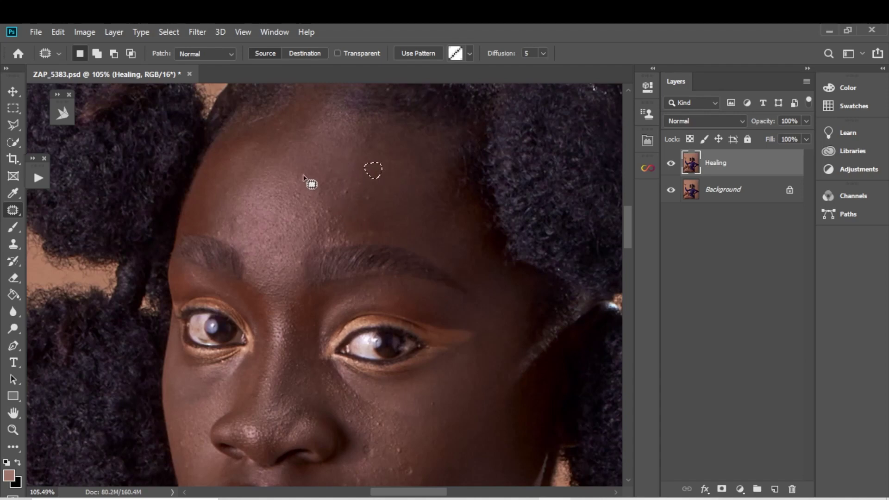
Patch the bumps on the middle of the forehead with nearby smooth skin.
mouse_move(304, 169)
mouse_down()
mouse_move(310, 180)
mouse_move(347, 178)
mouse_up()
mouse_move(346, 181)
mouse_down()
mouse_move(361, 199)
mouse_move(350, 190)
mouse_up()
drag(351, 192, 375, 200)
mouse_move(312, 186)
mouse_down()
mouse_move(327, 183)
mouse_move(321, 167)
mouse_move(374, 179)
mouse_up()
drag(325, 196, 347, 201)
click(341, 201)
click(341, 201)
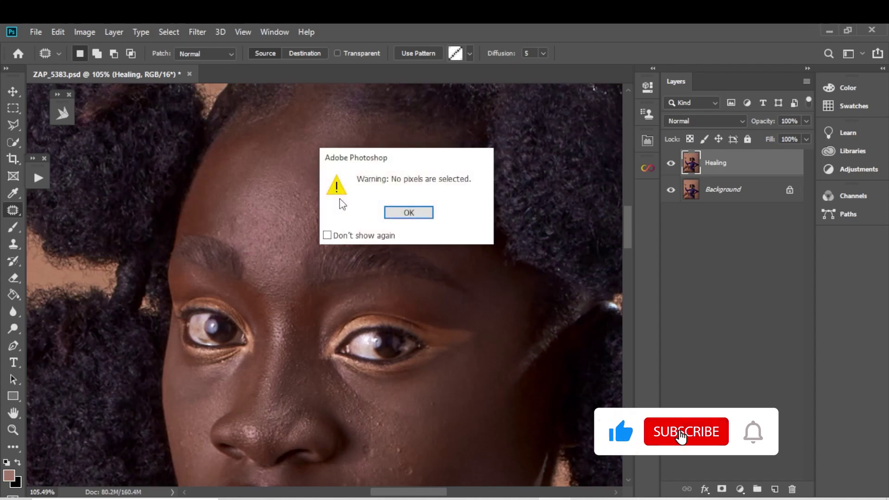
click(405, 211)
Patch the remaining bumps around the edge of the forehead highlight.
drag(356, 192, 354, 200)
mouse_move(355, 198)
mouse_down()
mouse_move(366, 201)
mouse_move(359, 182)
mouse_up()
drag(357, 182, 374, 189)
mouse_move(292, 191)
mouse_down()
mouse_move(301, 201)
mouse_move(290, 191)
mouse_up()
mouse_move(295, 193)
mouse_down()
mouse_move(315, 183)
mouse_move(304, 173)
mouse_up()
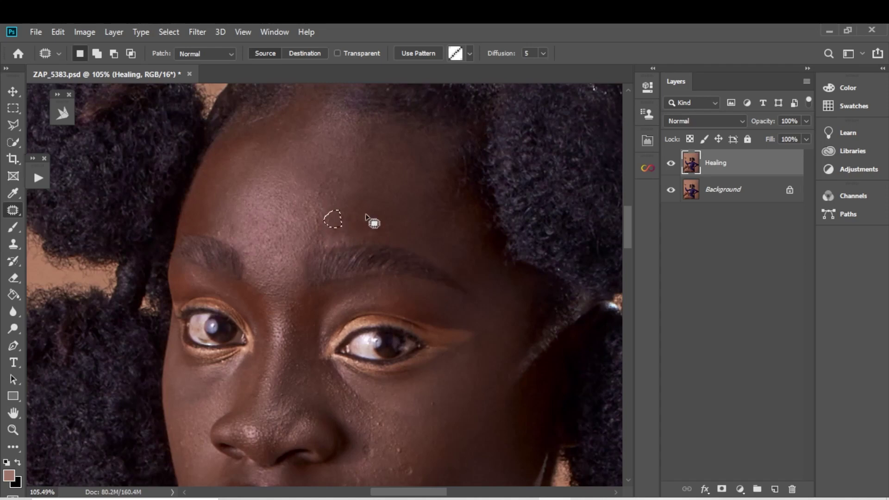
Patch the blemishes on the lower forehead, above and between the eyebrows, and clear the selection.
drag(335, 190, 336, 191)
mouse_move(302, 196)
mouse_down()
mouse_move(315, 221)
mouse_move(309, 210)
mouse_up()
mouse_move(217, 226)
mouse_down()
mouse_move(257, 267)
mouse_move(248, 252)
mouse_up()
mouse_move(258, 269)
mouse_down()
mouse_move(255, 239)
mouse_move(283, 243)
mouse_up()
drag(231, 212, 228, 214)
key(Return)
scroll(295, 171, down, 3)
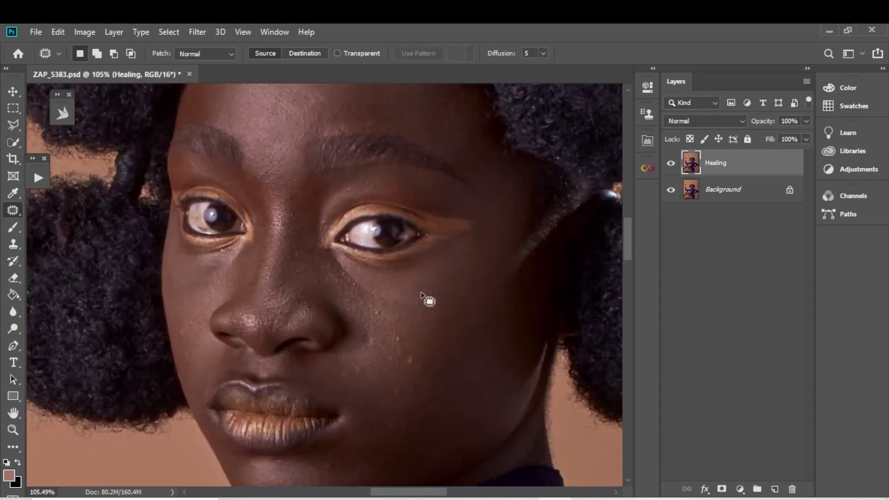
Patch the blemishes on both cheeks beside the nose.
mouse_move(421, 361)
mouse_down()
mouse_move(421, 409)
mouse_move(391, 379)
mouse_move(389, 353)
mouse_move(354, 282)
mouse_move(411, 254)
mouse_up()
key(ctrl+d)
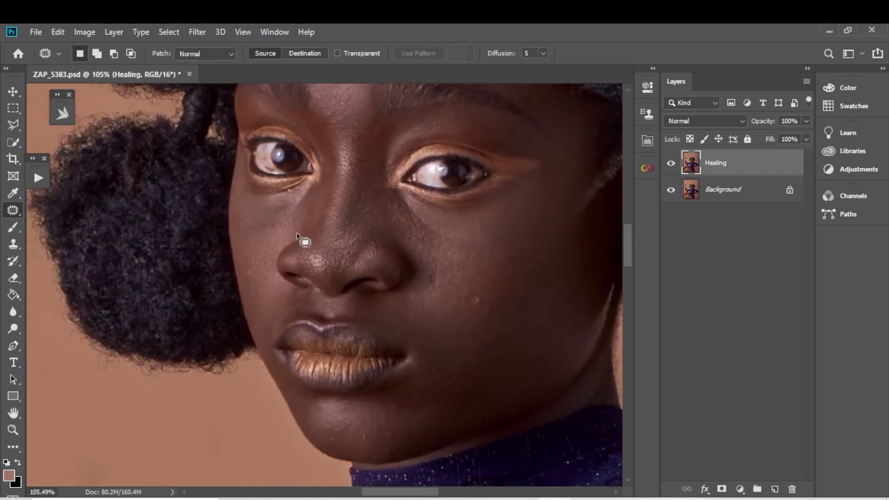
drag(267, 296, 265, 295)
mouse_move(265, 295)
mouse_down()
mouse_move(266, 279)
mouse_move(250, 282)
mouse_up()
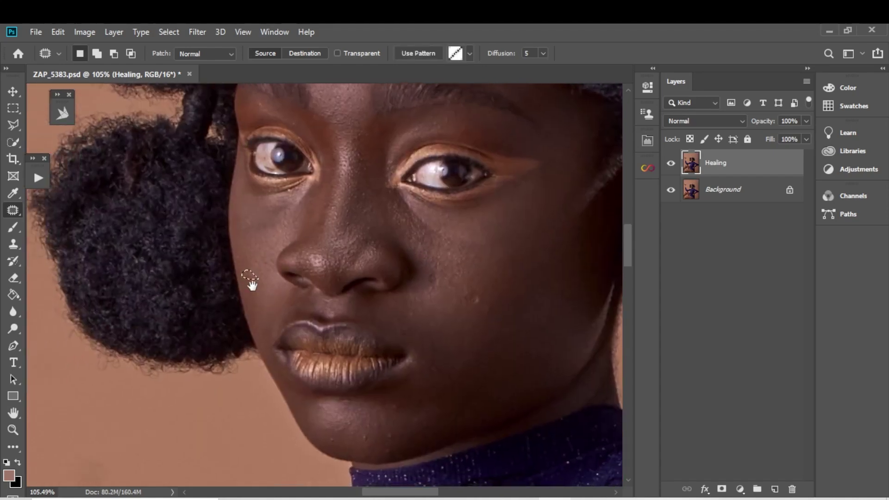
Patch the small bumps on the chin and below the lips with clean skin.
mouse_move(392, 344)
mouse_down()
mouse_move(357, 202)
mouse_move(327, 180)
mouse_up()
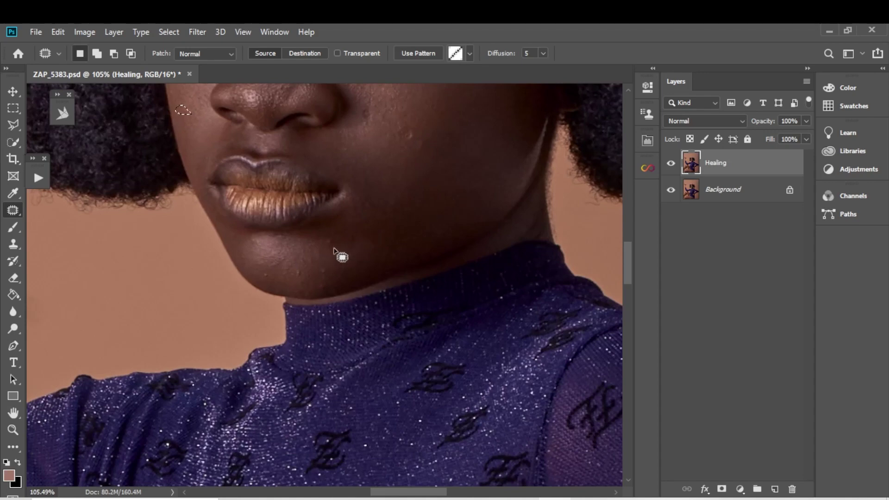
mouse_move(334, 246)
mouse_down()
mouse_move(326, 243)
mouse_move(335, 238)
mouse_move(330, 245)
mouse_up()
mouse_move(331, 241)
mouse_down()
mouse_move(307, 282)
mouse_move(334, 281)
mouse_move(323, 272)
mouse_up()
drag(262, 280, 263, 281)
drag(265, 277, 277, 277)
mouse_move(248, 247)
mouse_down()
mouse_move(258, 239)
mouse_move(252, 246)
mouse_up()
mouse_move(251, 241)
mouse_down()
mouse_move(246, 254)
mouse_move(287, 241)
mouse_move(283, 248)
mouse_move(311, 252)
mouse_up()
Patch out the dark mark on the raised thigh beside the bodysuit and clear the selection.
mouse_move(381, 347)
mouse_down()
mouse_move(383, 235)
mouse_move(369, 290)
mouse_move(490, 228)
mouse_up()
drag(293, 292, 351, 282)
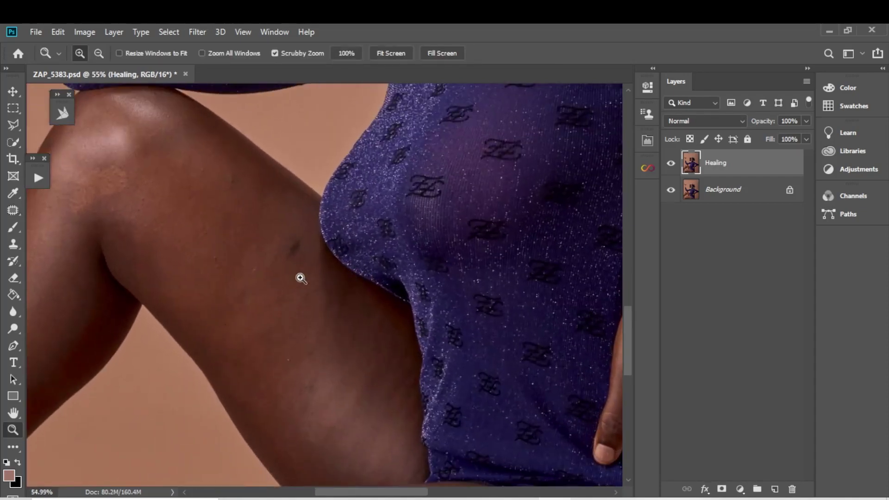
drag(296, 229, 300, 265)
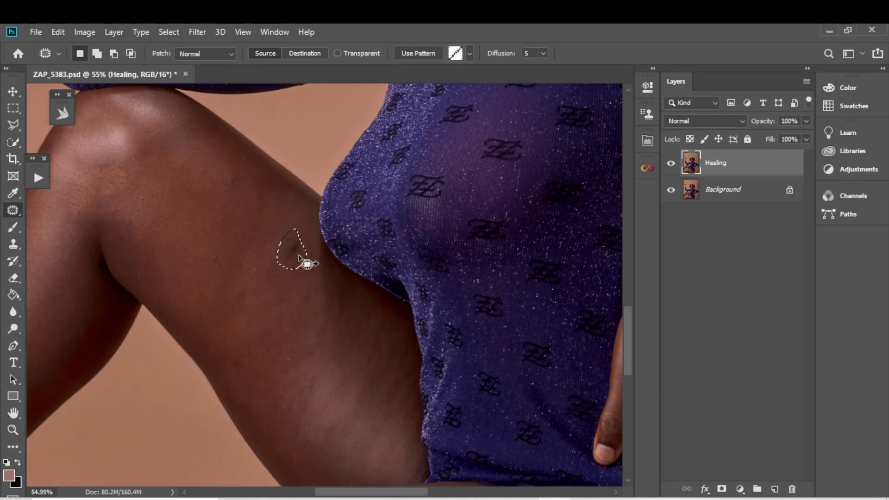
key(ctrl+d)
Patch the small spots scattered across the middle and underside of the raised thigh.
mouse_move(236, 186)
mouse_down()
mouse_move(226, 171)
mouse_move(237, 188)
mouse_up()
drag(231, 177, 254, 193)
mouse_move(226, 272)
mouse_down()
mouse_move(214, 257)
mouse_move(228, 271)
mouse_up()
drag(223, 264, 269, 273)
mouse_move(261, 274)
mouse_down()
mouse_move(286, 293)
mouse_move(314, 303)
mouse_move(313, 296)
mouse_up()
drag(284, 366, 287, 364)
drag(289, 360, 273, 334)
drag(234, 291, 237, 288)
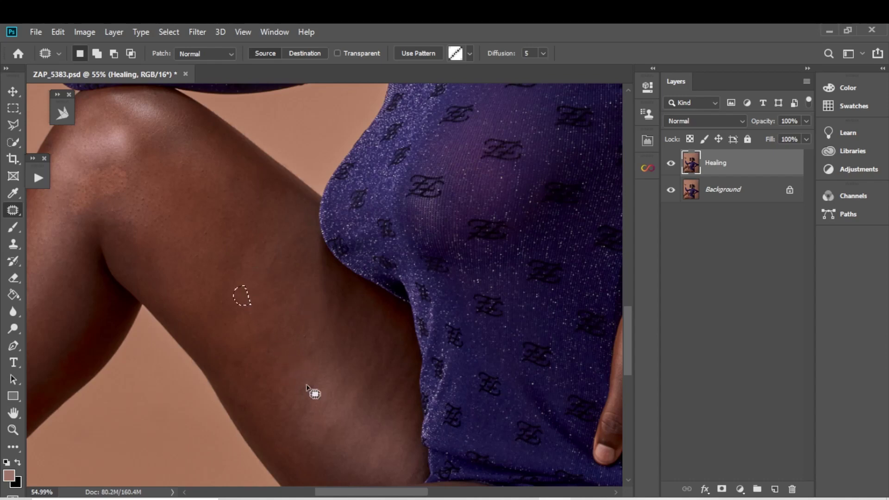
drag(305, 383, 308, 385)
drag(307, 387, 327, 379)
key(ctrl+d)
drag(235, 355, 237, 357)
drag(243, 367, 260, 344)
Patch the blemishes along the shin of the raised leg.
drag(113, 169, 228, 210)
drag(242, 277, 309, 143)
drag(153, 301, 148, 277)
drag(144, 290, 114, 274)
drag(204, 251, 222, 113)
drag(134, 151, 124, 133)
drag(128, 141, 166, 178)
Patch the blemishes on the horizontal leg's upper thigh surface and around its knee.
drag(384, 312, 388, 313)
drag(386, 321, 413, 322)
drag(575, 333, 563, 326)
drag(561, 329, 521, 320)
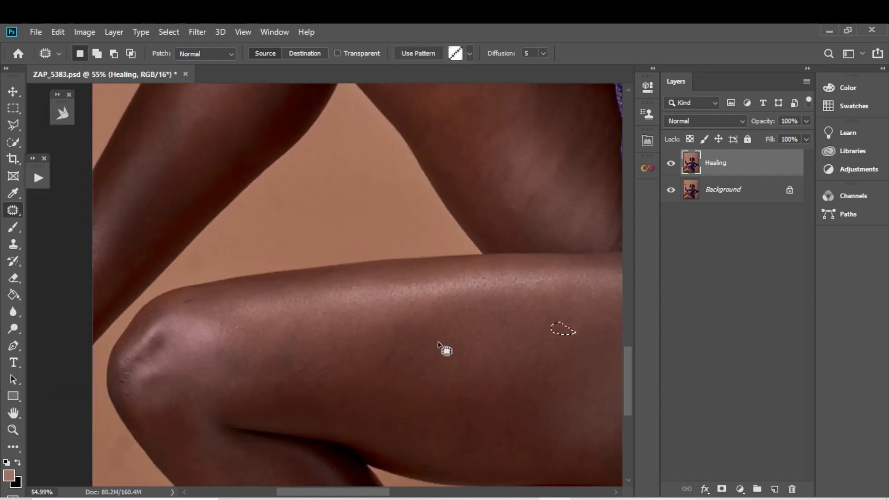
drag(438, 340, 433, 228)
drag(121, 273, 119, 275)
drag(123, 279, 137, 280)
drag(183, 191, 185, 193)
drag(181, 191, 158, 202)
Patch the dark spots on the horizontal thigh just behind the knee.
drag(265, 272, 186, 128)
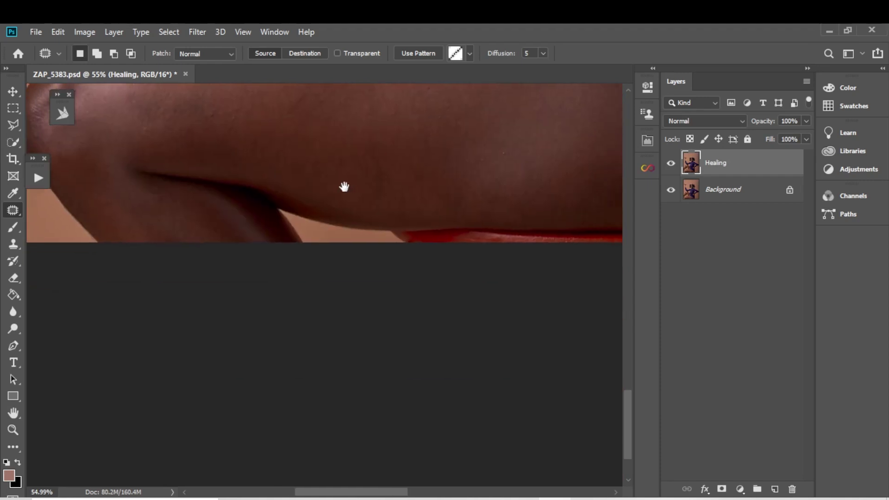
drag(343, 186, 250, 278)
drag(186, 197, 185, 190)
mouse_move(204, 189)
mouse_down()
mouse_move(153, 167)
mouse_move(127, 188)
mouse_up()
mouse_move(119, 186)
mouse_down()
mouse_move(185, 176)
mouse_move(158, 176)
mouse_up()
drag(149, 167, 185, 172)
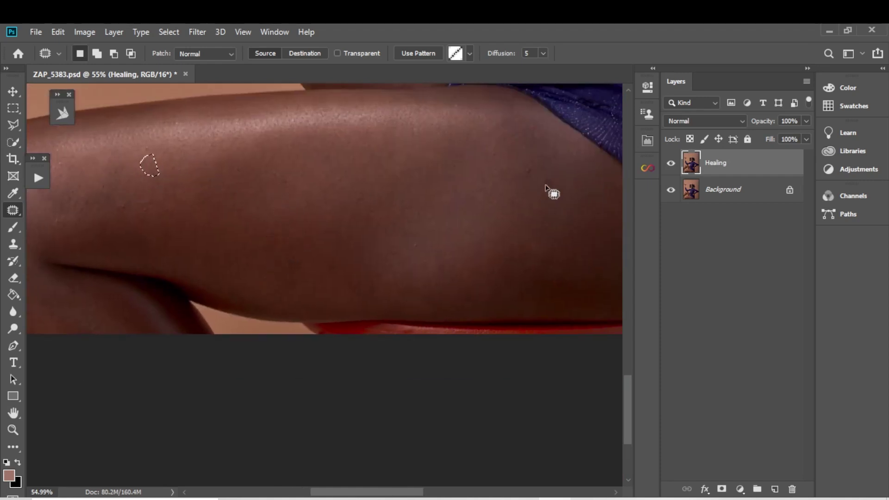
Patch the marks on the horizontal thigh near the hip and the bodysuit's edge.
drag(533, 169, 533, 187)
drag(525, 178, 562, 213)
drag(609, 262, 571, 197)
drag(490, 142, 492, 145)
drag(496, 148, 516, 202)
drag(591, 200, 512, 224)
drag(511, 196, 513, 200)
drag(397, 214, 443, 264)
drag(438, 247, 437, 262)
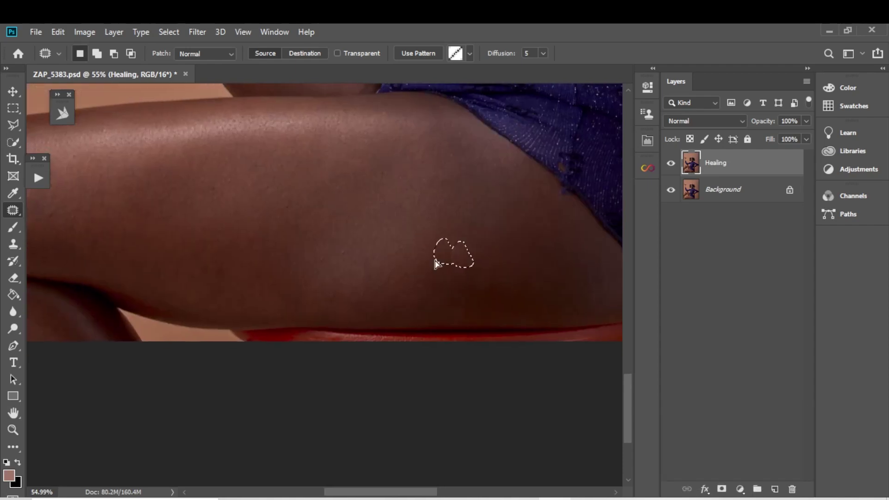
Patch the leftover blemishes on the raised thigh, from near the bodysuit up towards the knee.
drag(319, 107, 391, 232)
drag(401, 326, 402, 330)
drag(401, 335, 420, 316)
drag(537, 274, 535, 313)
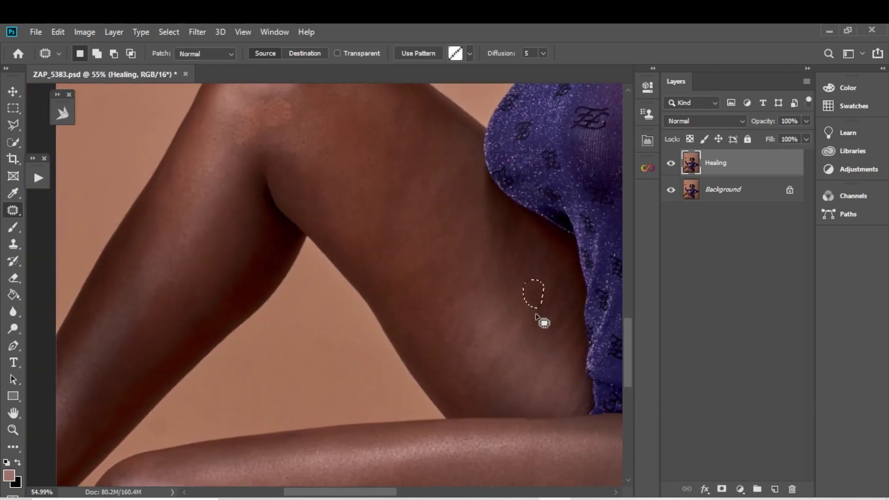
drag(382, 103, 439, 212)
drag(456, 208, 462, 211)
mouse_move(460, 224)
mouse_down()
mouse_move(473, 264)
mouse_move(521, 263)
mouse_up()
mouse_move(333, 217)
mouse_down()
mouse_move(330, 234)
mouse_move(334, 216)
mouse_up()
mouse_move(329, 223)
mouse_down()
mouse_move(382, 246)
mouse_move(360, 220)
mouse_up()
Stamp all visible layers into a new merged layer above Healing.
key(z)
drag(359, 220, 173, 149)
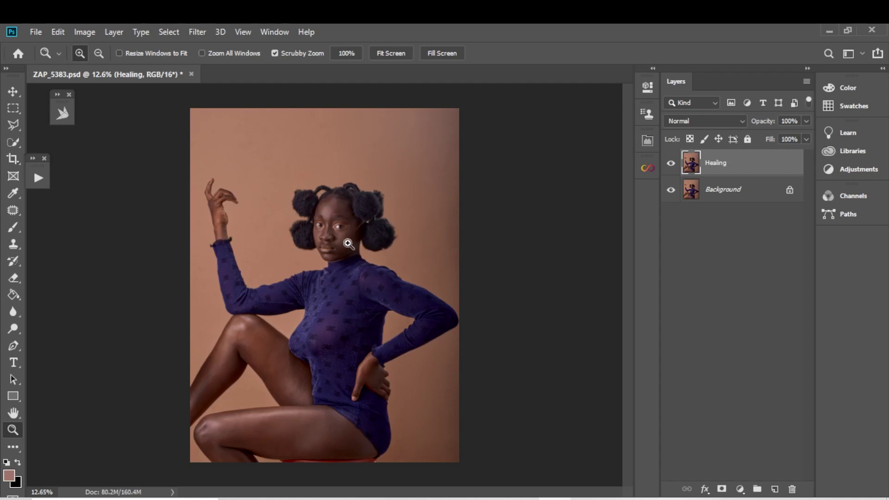
drag(347, 240, 331, 233)
drag(355, 233, 217, 222)
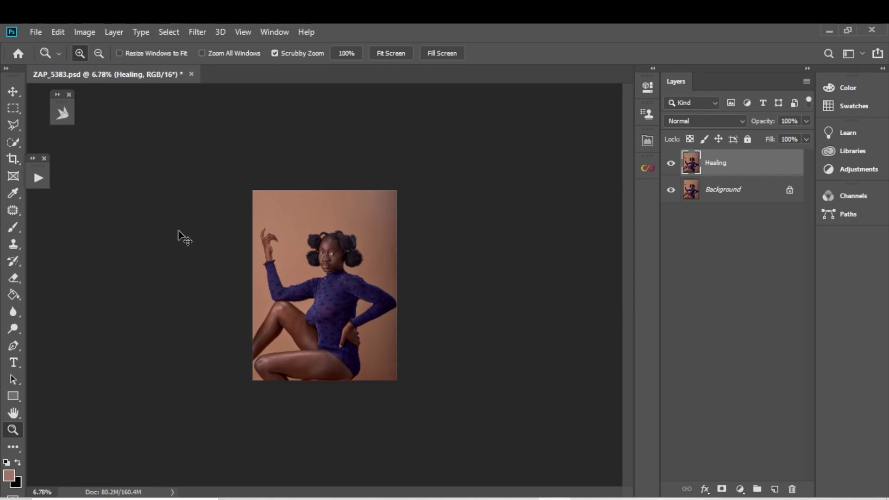
key(ctrl+shift+alt+e)
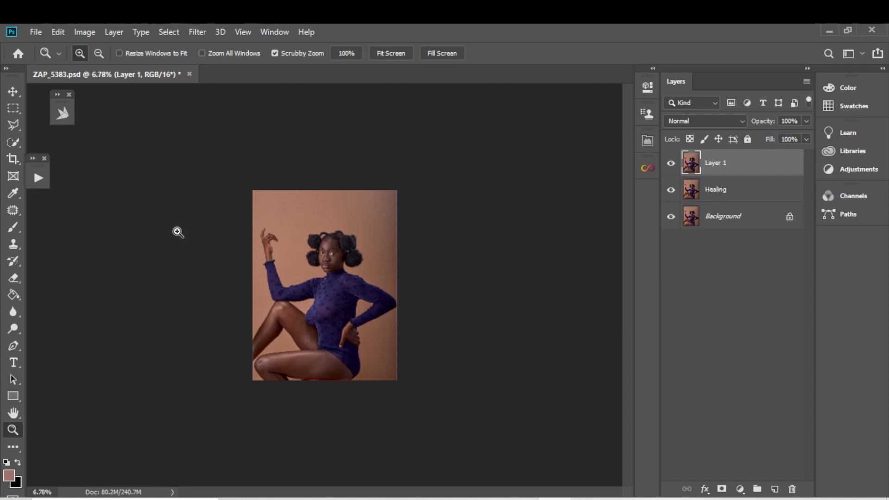
drag(285, 283, 332, 255)
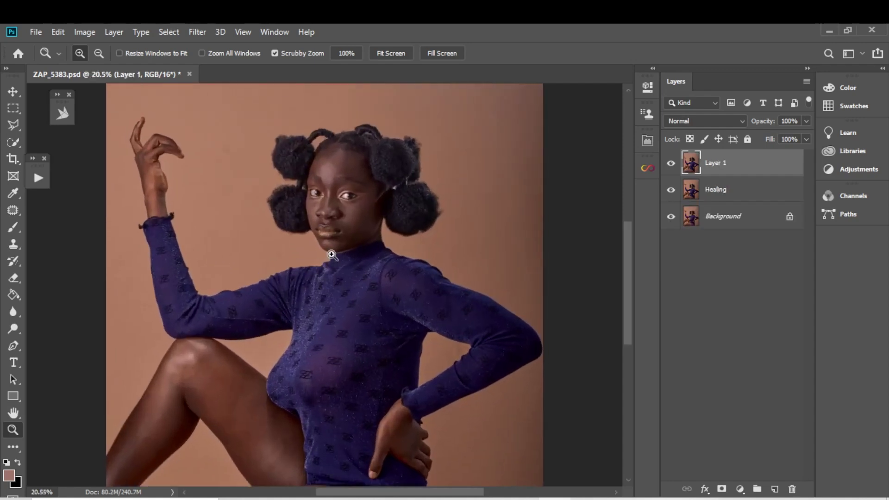
drag(386, 212, 349, 233)
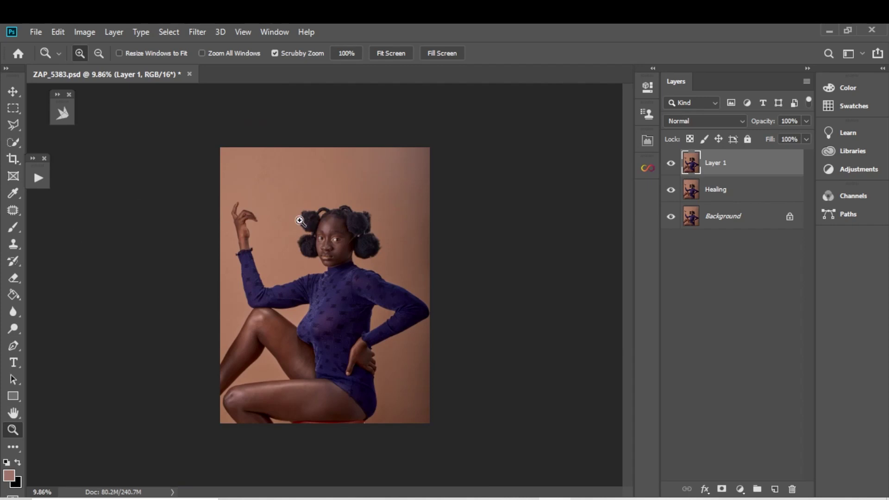
Run the Highlight/Dodge, Shadows/Burn and Check Layer actions to add their layers above the merged layer.
click(38, 178)
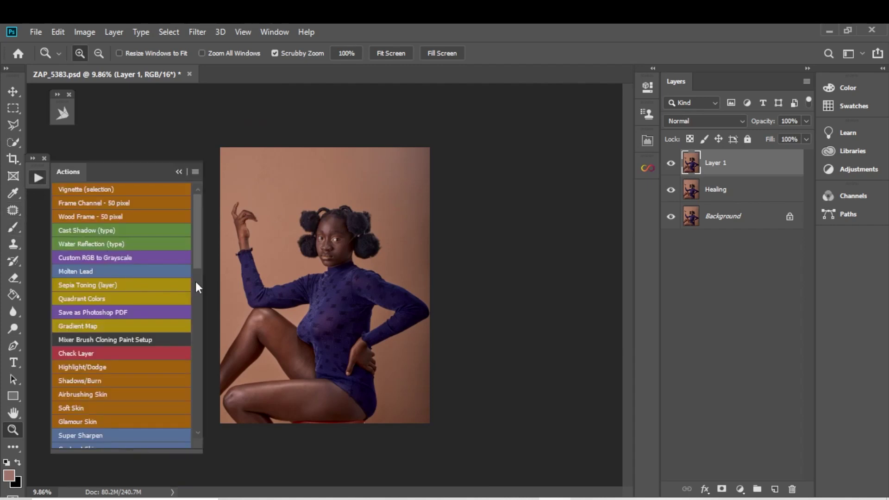
drag(196, 255, 174, 276)
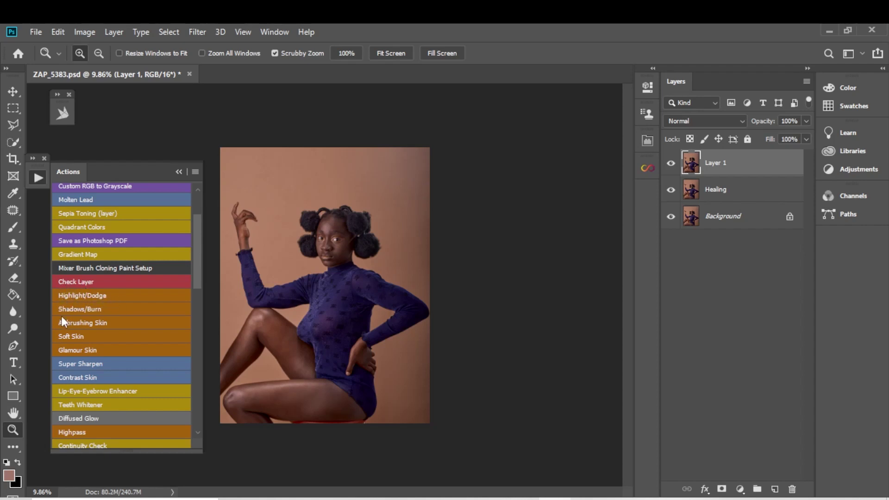
click(98, 310)
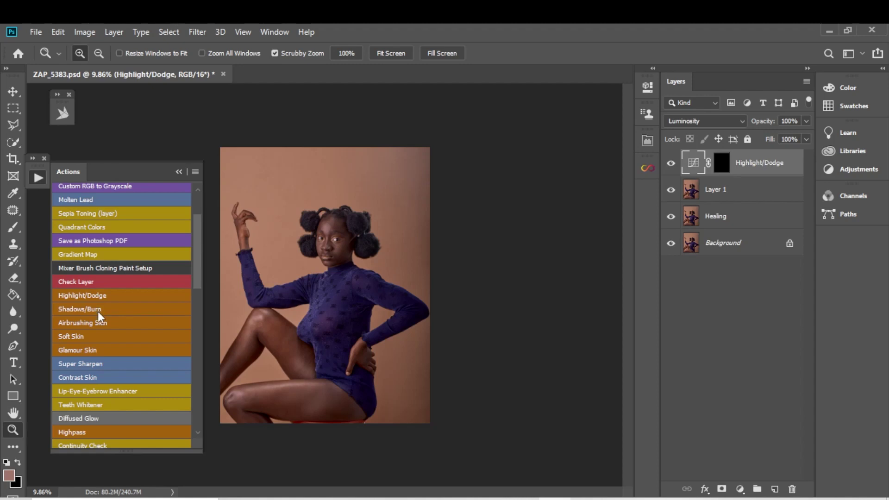
click(90, 283)
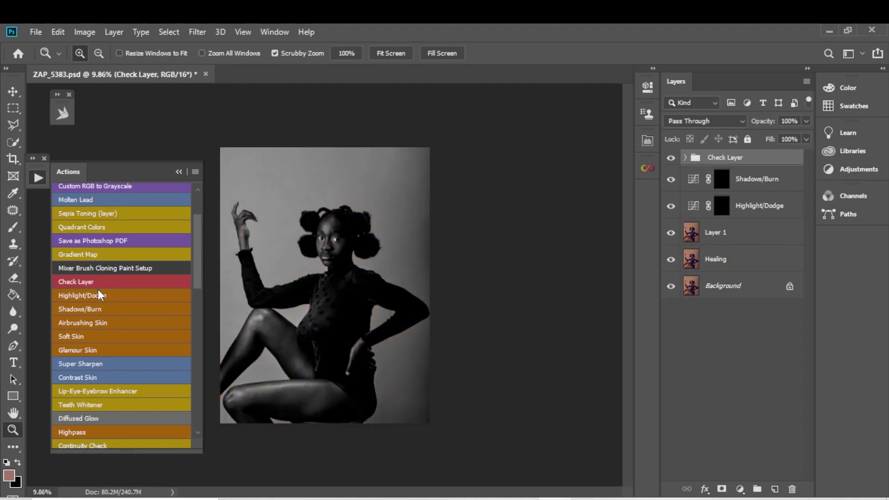
Hide the Check Layer group and the Shadows/Burn and Highlight/Dodge layers.
click(671, 159)
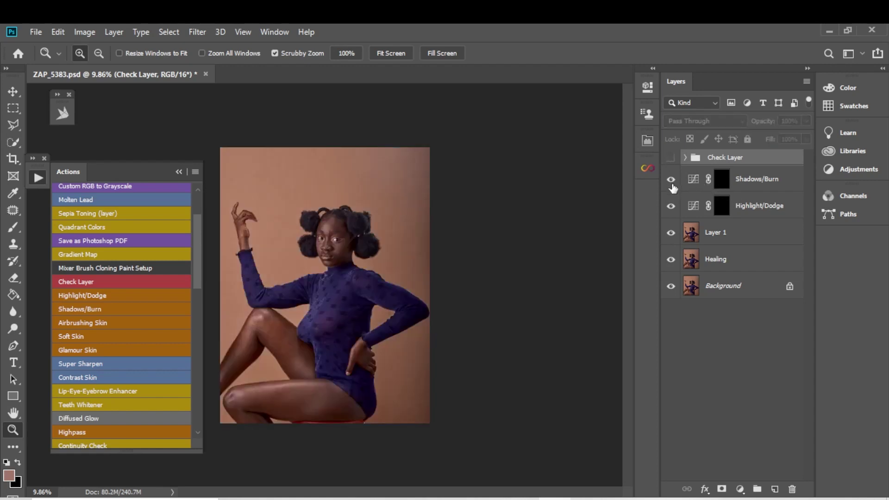
click(671, 179)
click(670, 206)
Add a Curves adjustment layer above the Check Layer group, raise its midtones to brighten the image, and invert its mask to black.
click(739, 489)
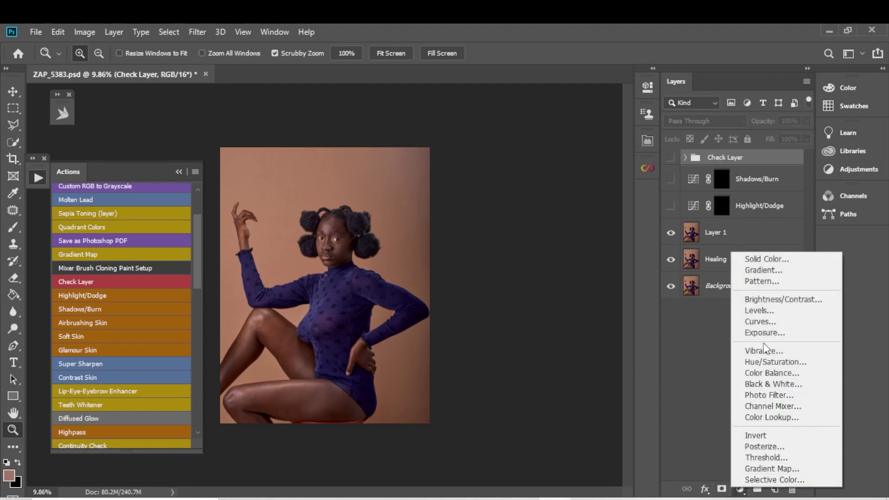
click(768, 321)
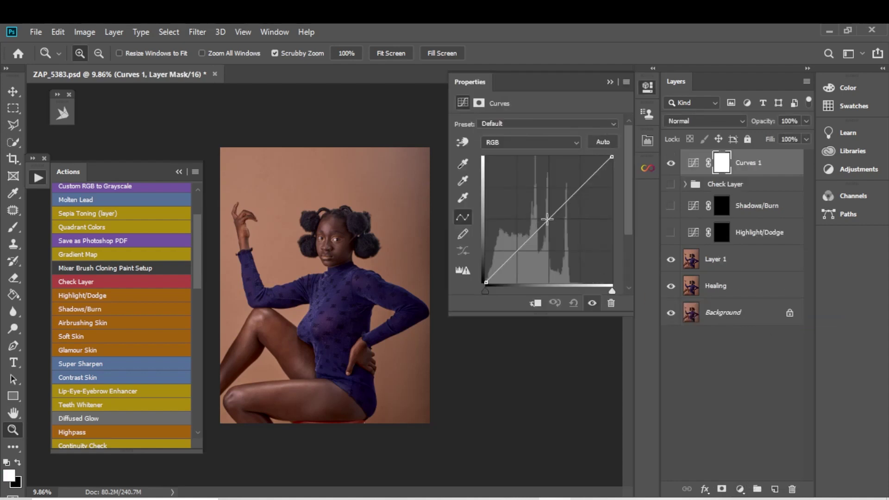
drag(546, 219, 537, 208)
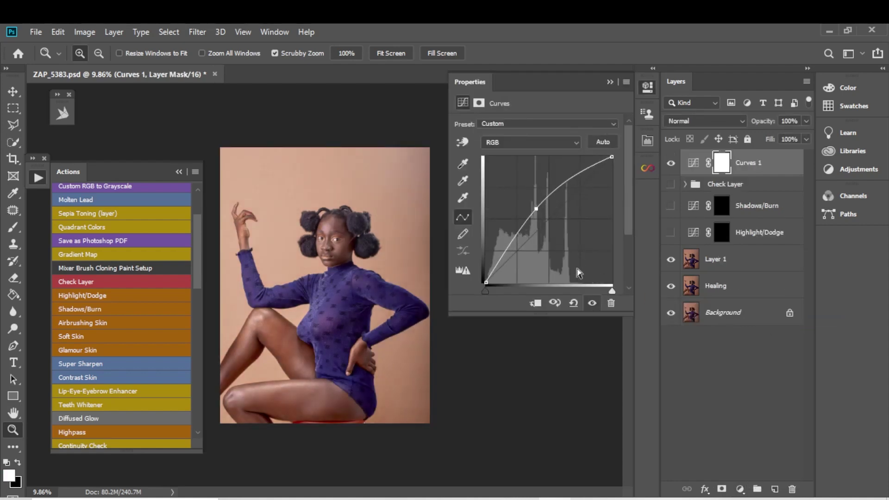
click(610, 82)
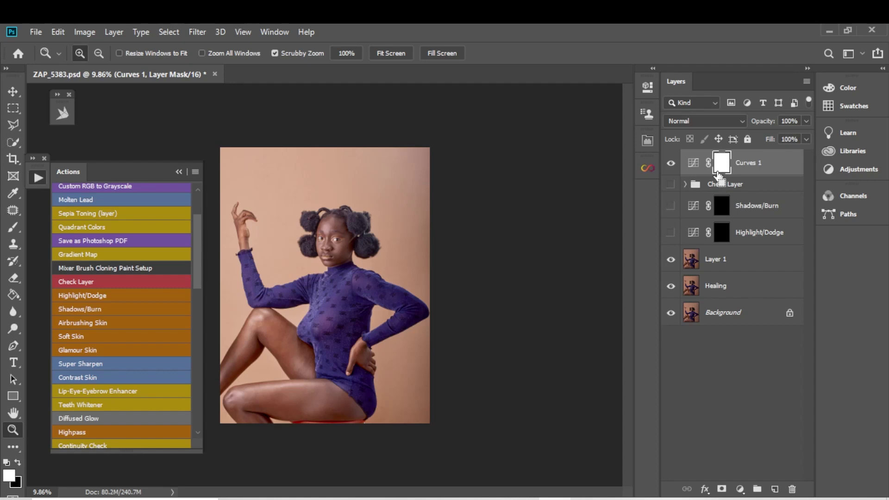
key(ctrl+i)
Rename the brightening Curves layer Highlight/Dodge and set its blend mode to Color.
click(746, 167)
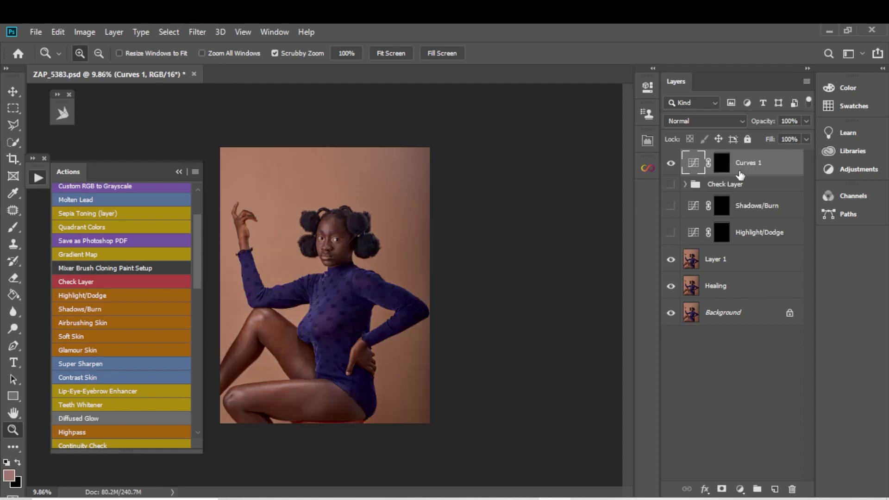
double_click(745, 163)
text(Highlight/Dodge)
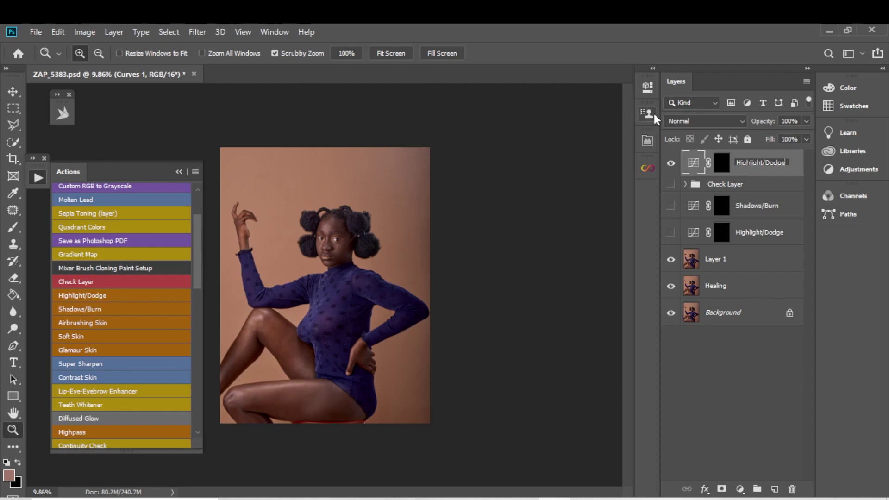
key(Return)
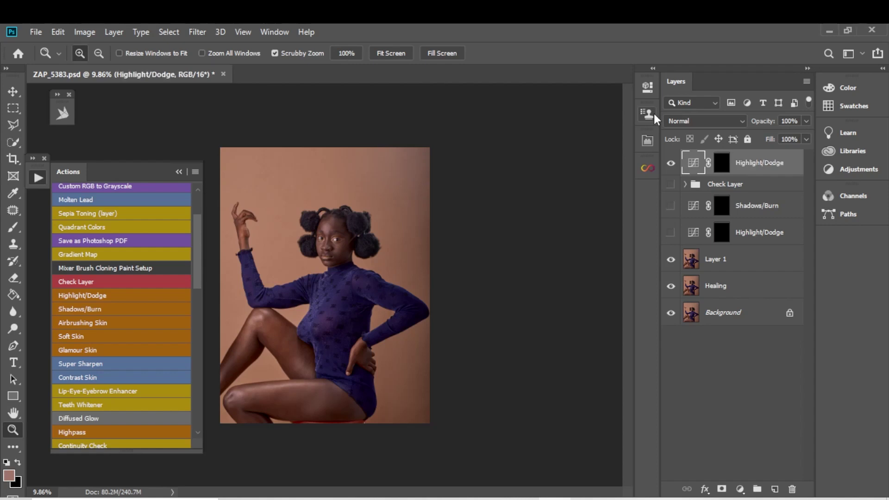
click(734, 117)
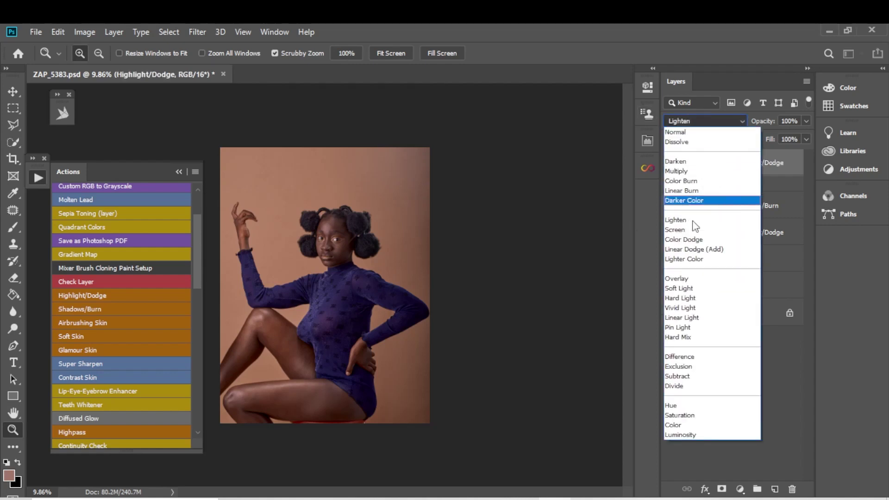
click(692, 426)
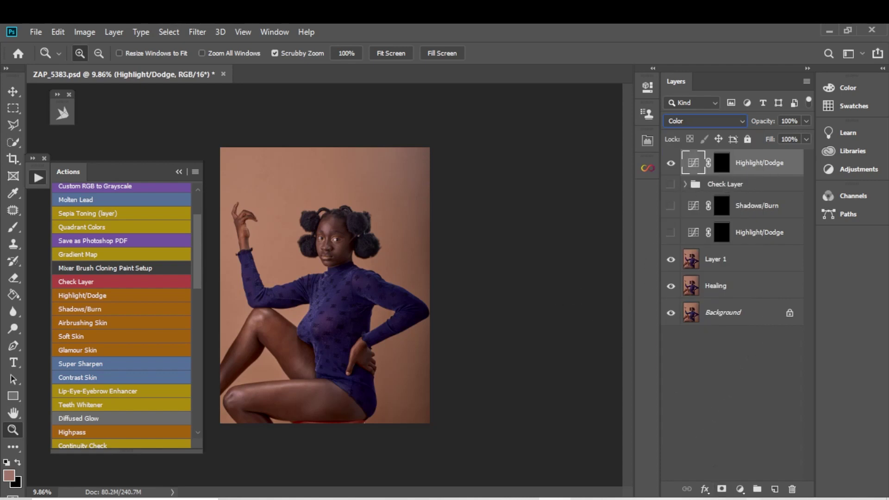
Add a second Curves adjustment layer on top, lower its midtones to darken the image, and invert its mask to black.
click(739, 488)
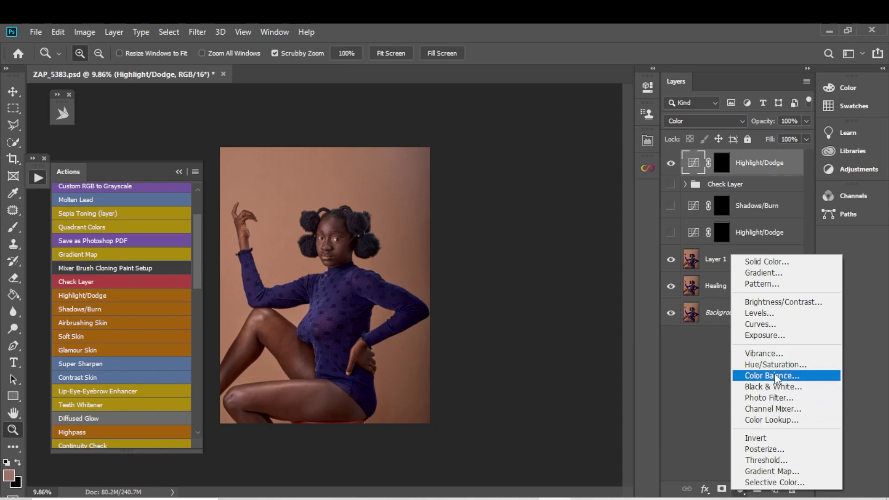
click(760, 324)
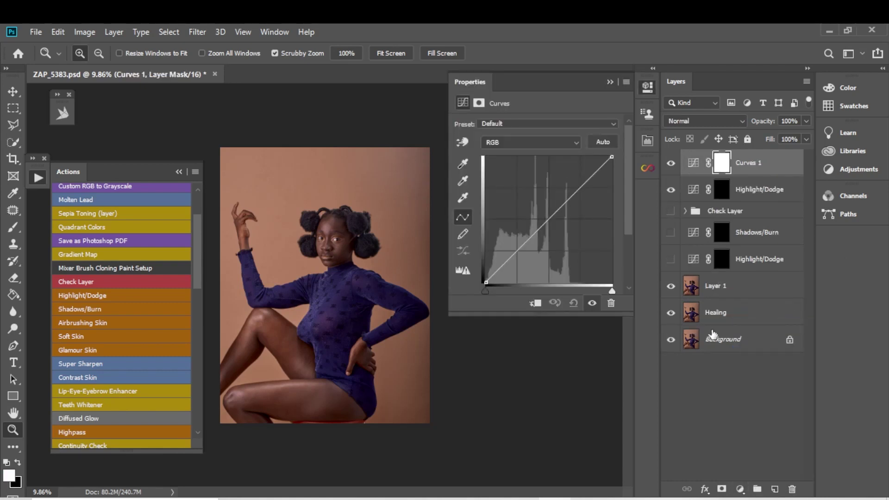
drag(548, 217, 563, 228)
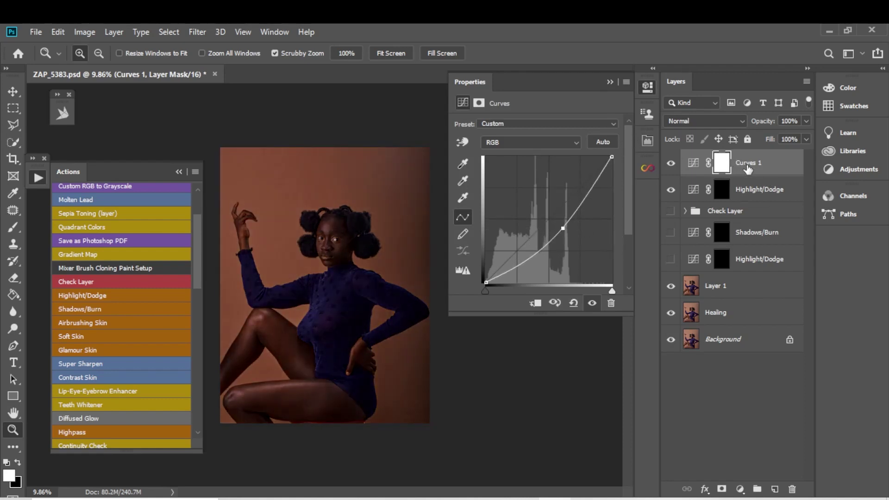
click(721, 171)
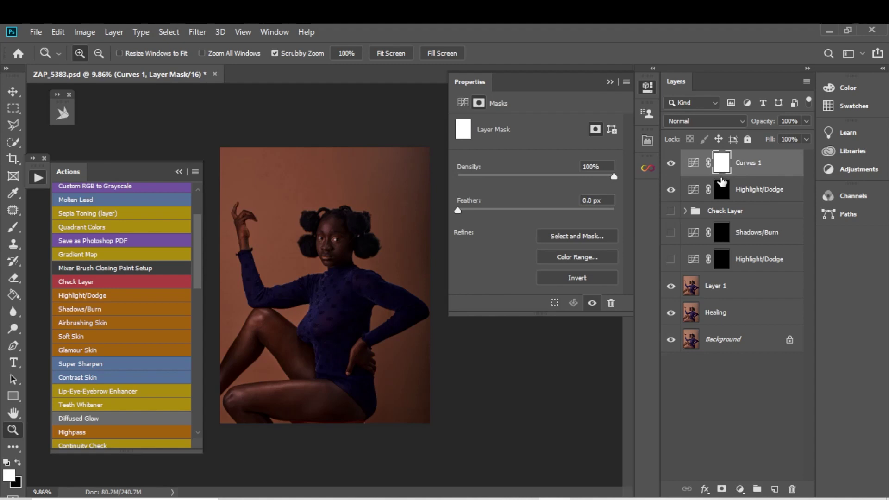
key(ctrl+i)
Rename the darkening Curves layer Shadow/Burn and set its blend mode to Color.
click(753, 166)
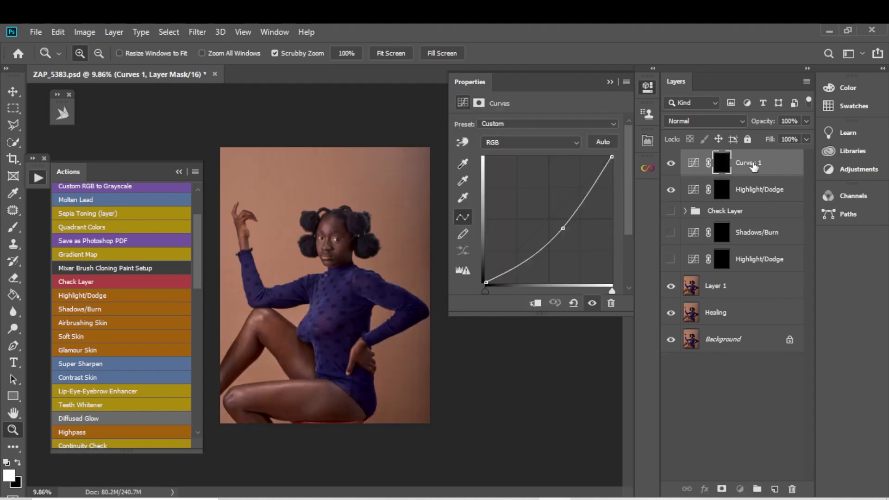
double_click(741, 163)
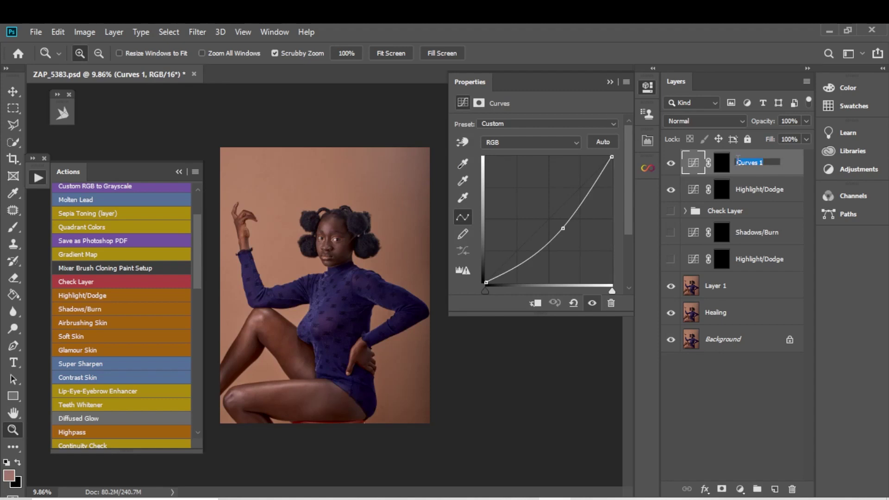
text(Shadow/Burn)
click(786, 166)
click(707, 123)
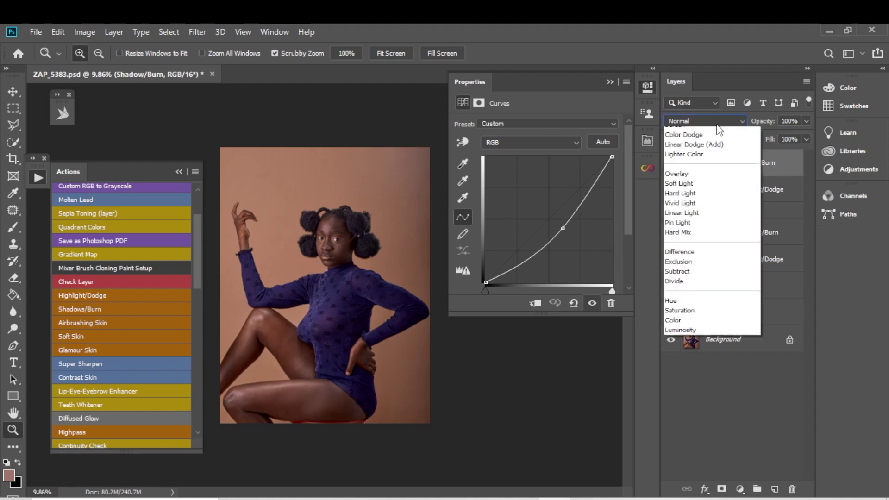
click(666, 425)
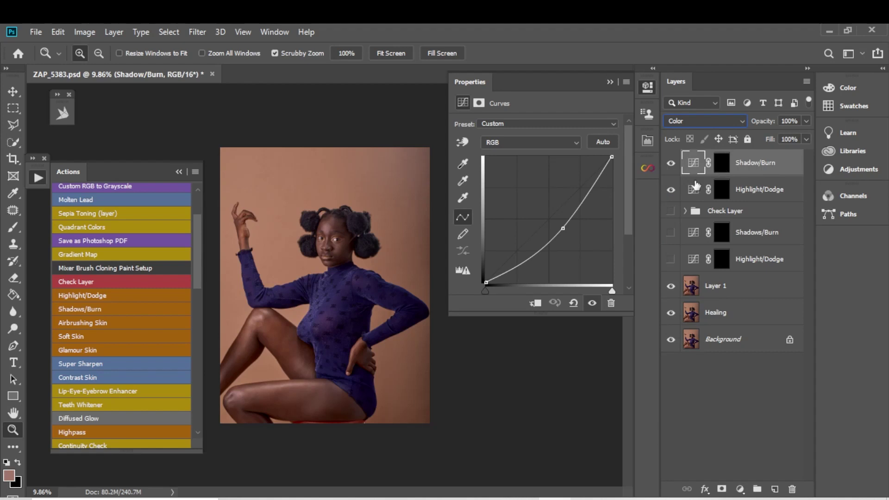
Delete the manually made Shadow/Burn and Highlight/Dodge layers above the Check Layer group.
click(725, 171)
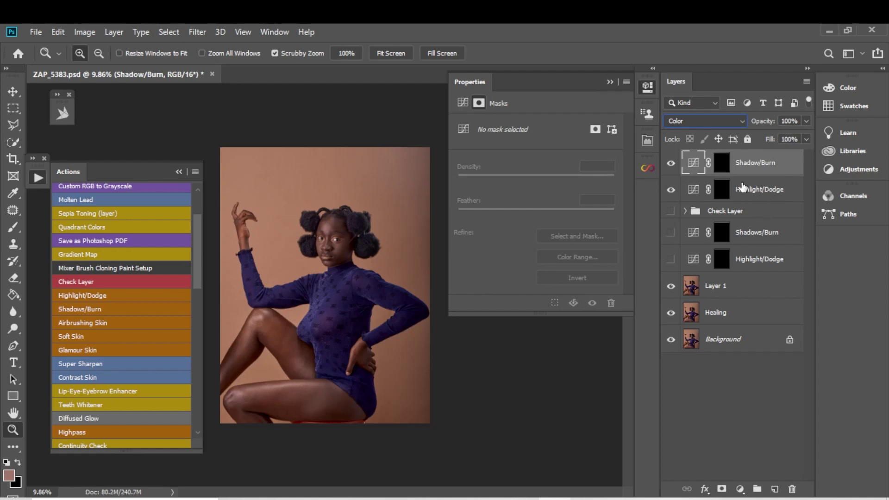
shift+click(764, 199)
mouse_move(764, 204)
mouse_down()
mouse_move(732, 224)
mouse_move(769, 484)
mouse_move(802, 487)
mouse_move(791, 489)
mouse_up()
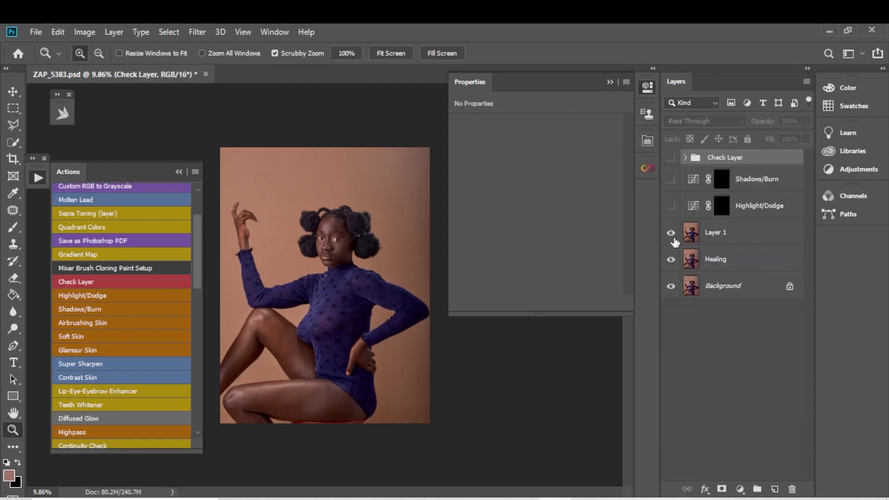
Show the Shadows/Burn and Highlight/Dodge layers and the Check Layer group again.
click(670, 179)
click(670, 205)
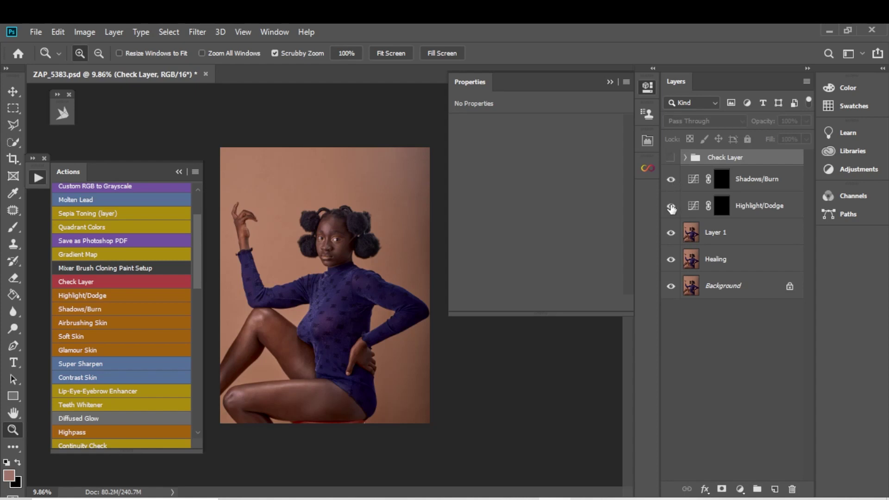
click(670, 157)
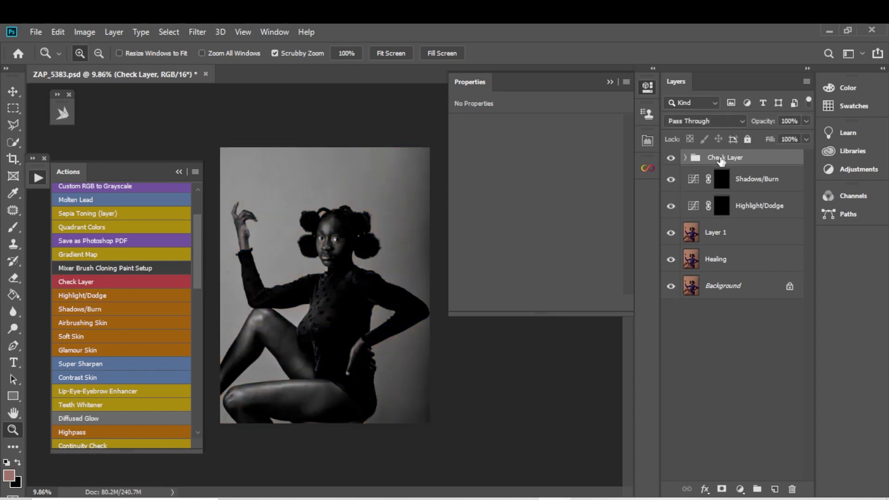
Lower the contrast of the Brightness/Contrast layer inside the Check Layer group to 19.
click(685, 158)
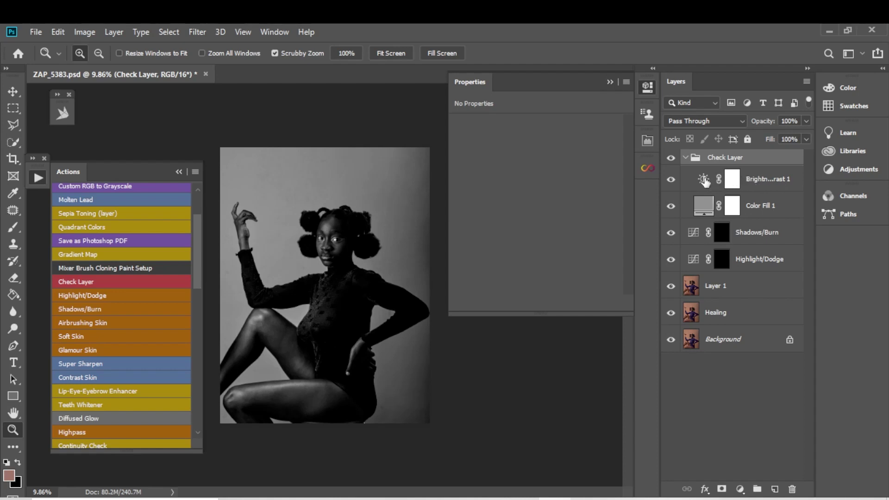
click(705, 180)
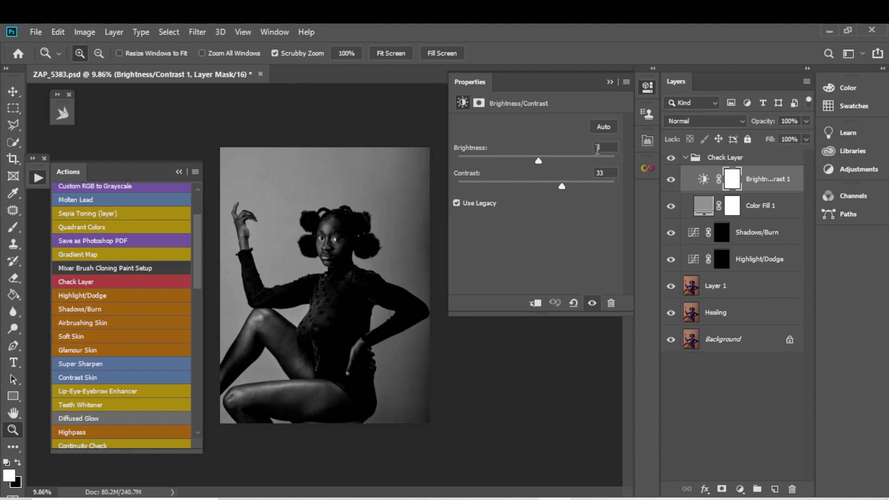
drag(564, 194, 552, 194)
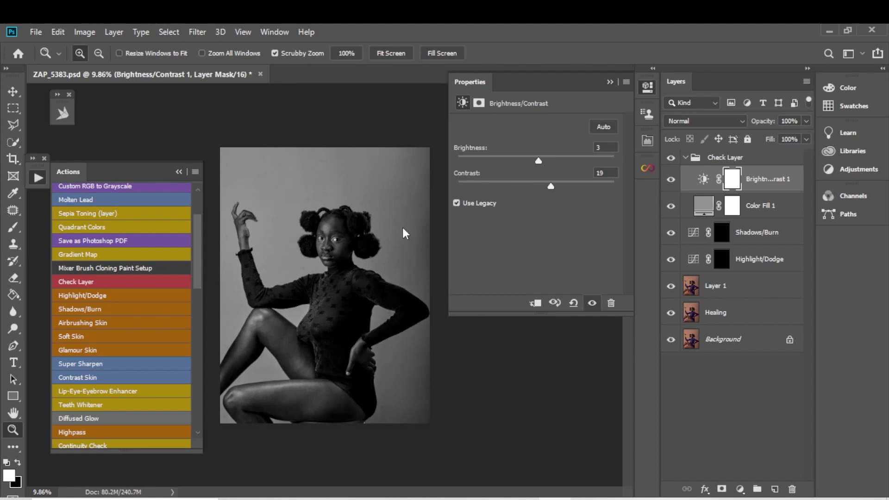
drag(332, 245, 363, 212)
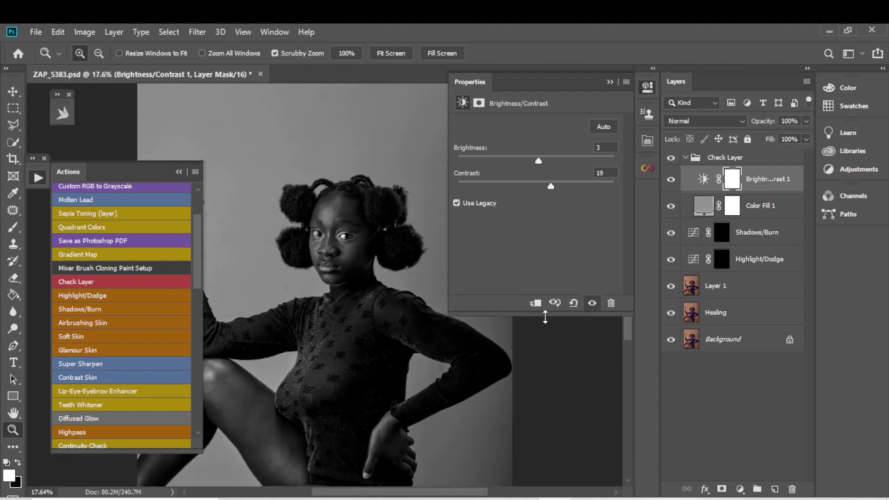
click(610, 83)
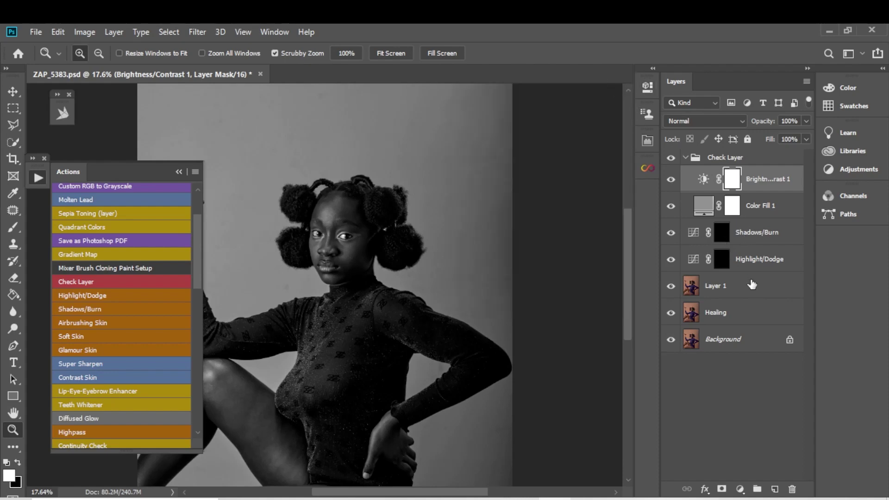
Dodge the dark patches on the forehead on the Highlight/Dodge mask with a white 30 px brush at 5% flow, and compare before and after.
click(722, 262)
mouse_move(318, 260)
mouse_down()
mouse_move(399, 251)
mouse_move(388, 253)
mouse_up()
drag(390, 217, 358, 308)
drag(385, 274, 371, 262)
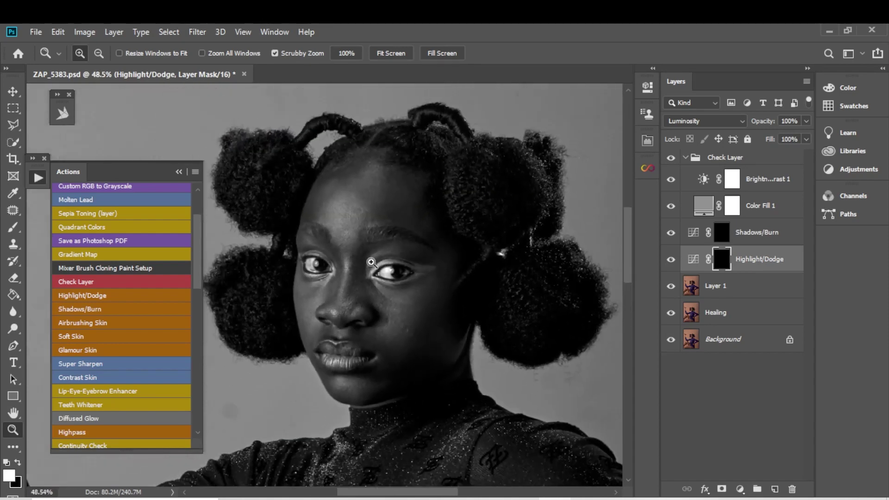
key(b)
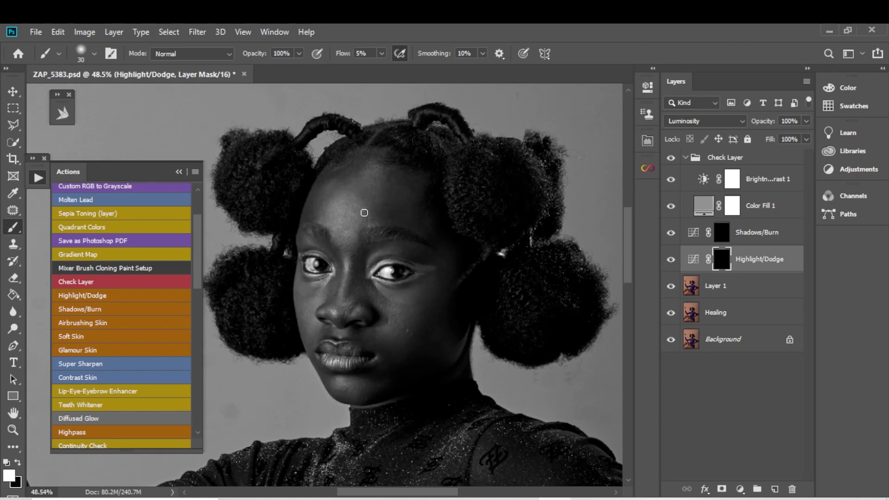
drag(391, 173, 376, 232)
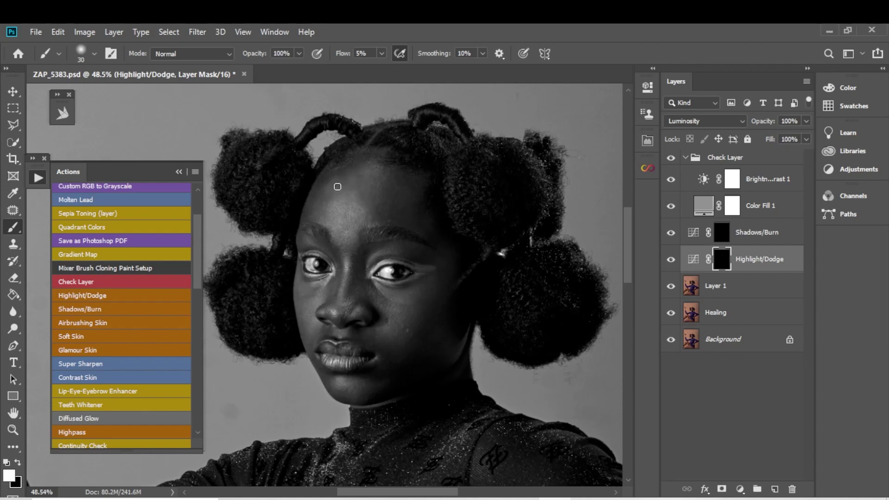
click(670, 260)
click(670, 261)
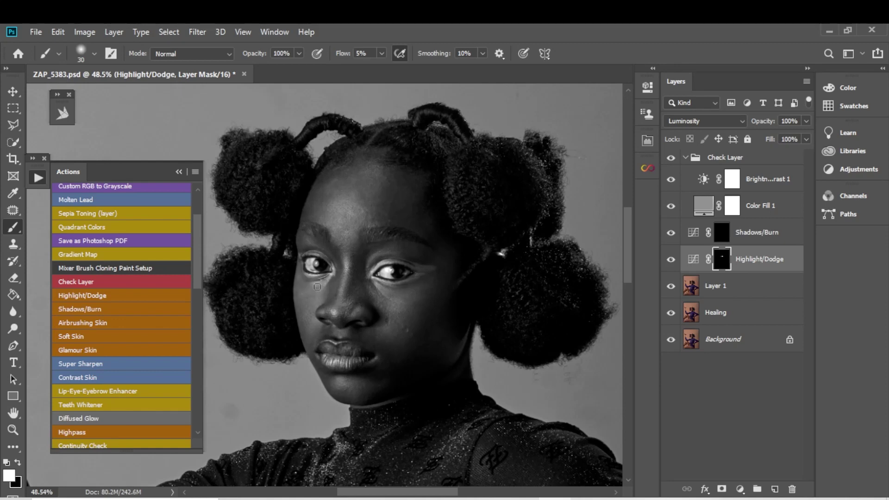
Reduce the brush to 12 px, dodge the skin under the eye on the Highlight/Dodge mask, and compare before and after.
click(94, 54)
drag(78, 98, 72, 100)
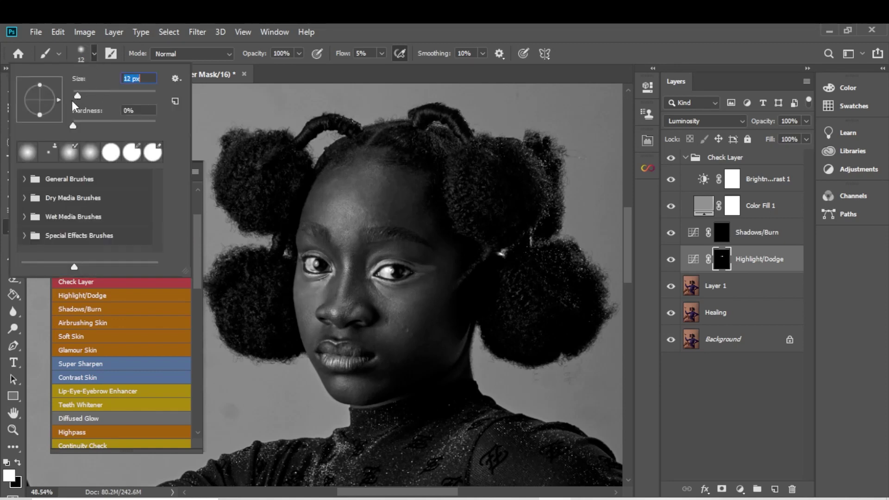
click(308, 288)
click(671, 259)
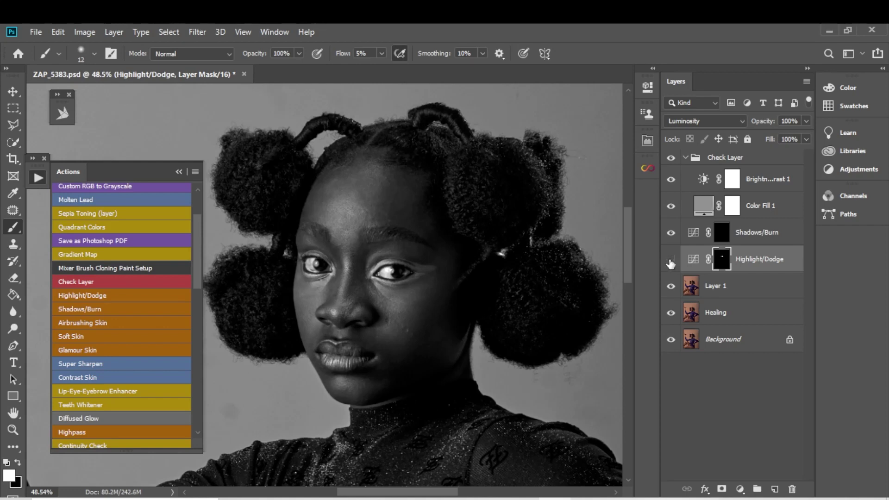
click(671, 260)
Dodge the dark patches around the nose, mouth and chin on the Highlight/Dodge mask, varying the brush size up to 40 px.
key(ctrl+space)
key(bracketright)
key(bracketright)
key(bracketright)
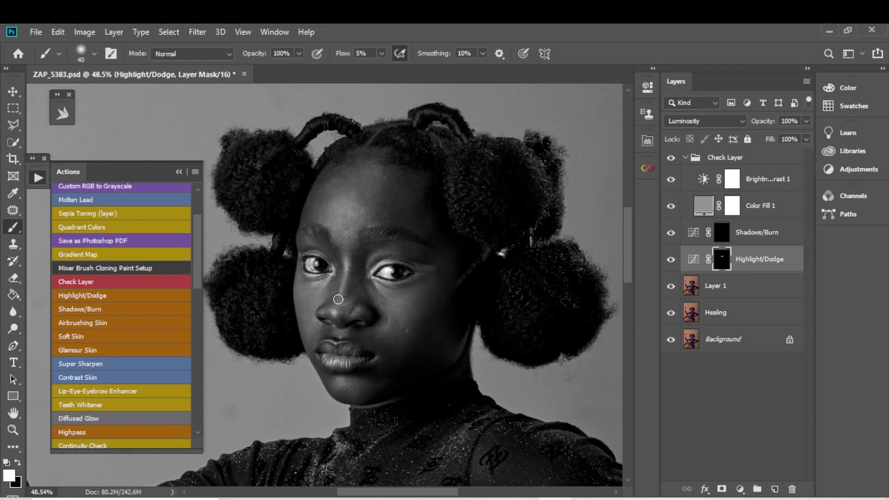
key(bracketleft)
key(bracketleft)
key(bracketleft)
key(bracketleft)
key(bracketright)
key(bracketright)
key(bracketright)
key(bracketright)
key(bracketright)
key(bracketright)
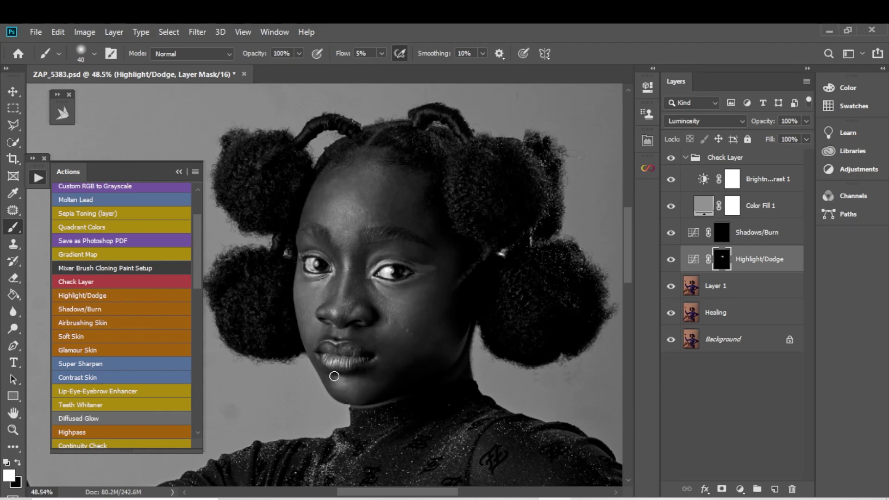
Toggle the Highlight/Dodge layer's visibility to compare the face before and after dodging.
mouse_move(386, 401)
mouse_down()
mouse_move(419, 238)
mouse_move(393, 324)
mouse_up()
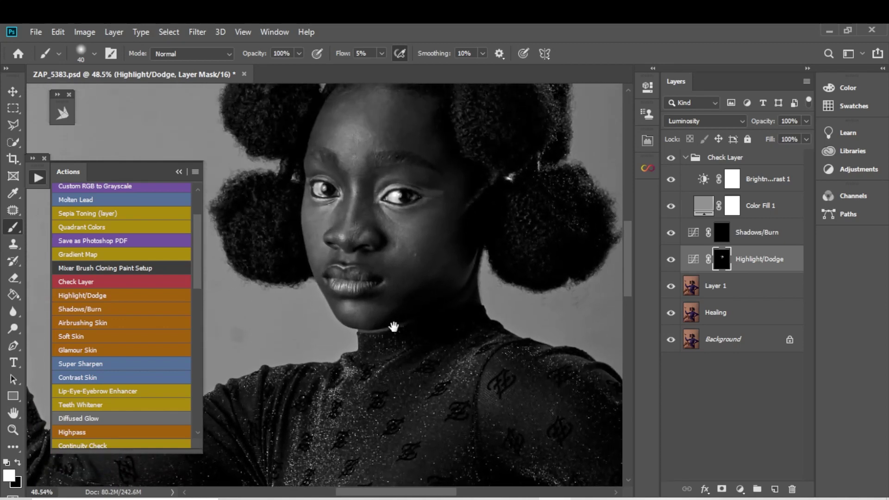
click(671, 260)
click(671, 259)
click(670, 259)
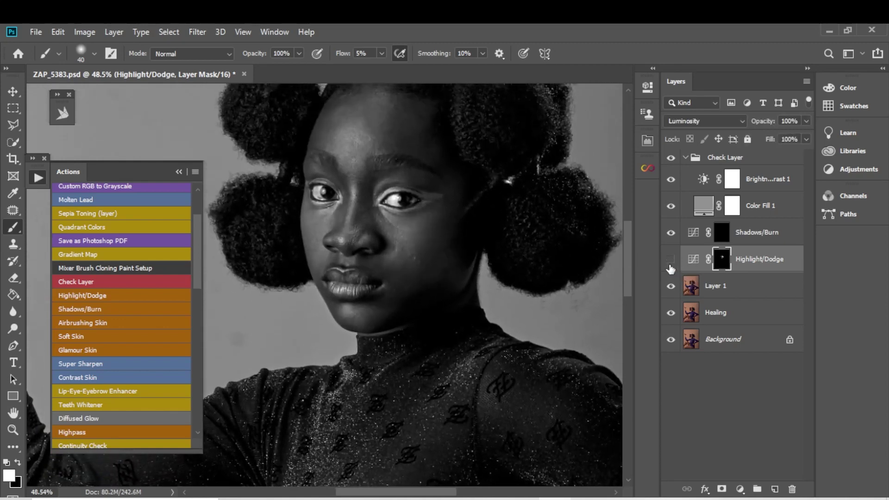
click(670, 259)
Reduce the brush to 20 px, switch to the Shadows/Burn mask, and return to the Highlight/Dodge mask.
key(bracketleft)
key(bracketleft)
key(bracketleft)
click(724, 237)
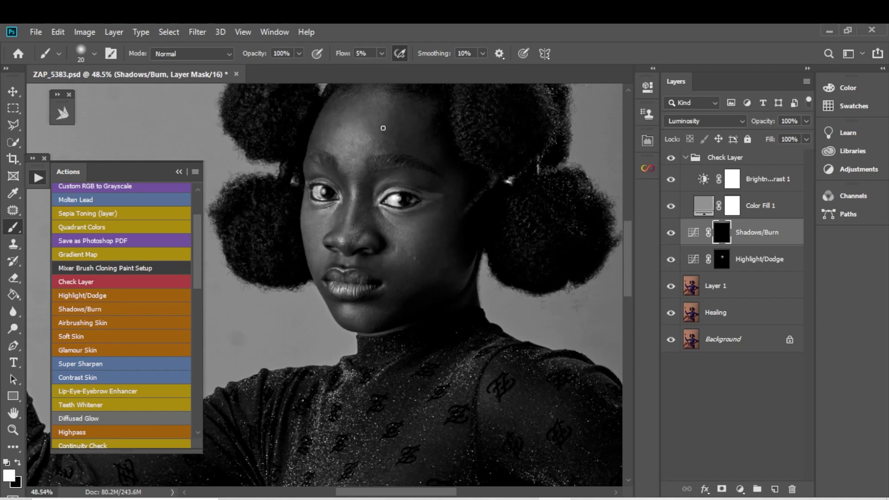
click(722, 259)
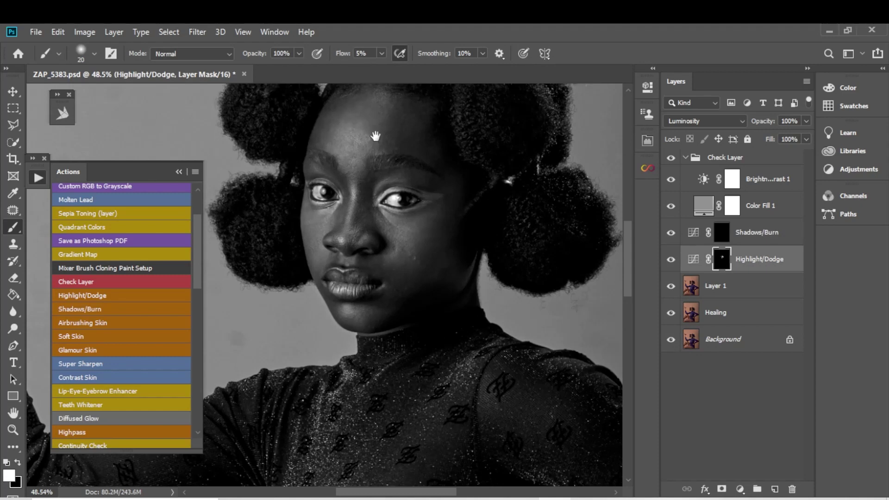
Dodge the palm of the raised hand on the Highlight/Dodge mask with a 70 px brush.
scroll(361, 186, down, 3)
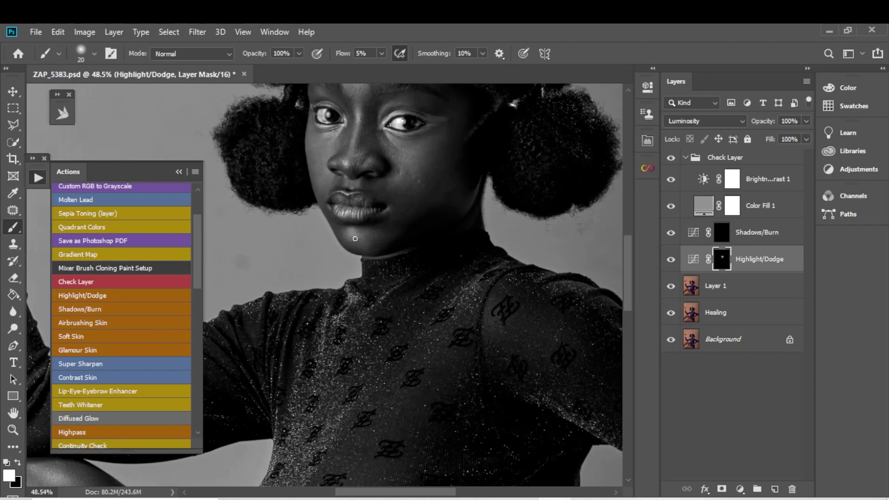
drag(379, 224, 398, 111)
drag(350, 335, 519, 244)
drag(408, 162, 409, 185)
drag(379, 136, 436, 263)
drag(354, 178, 435, 335)
mouse_move(367, 201)
mouse_down()
mouse_move(393, 259)
mouse_move(401, 238)
mouse_up()
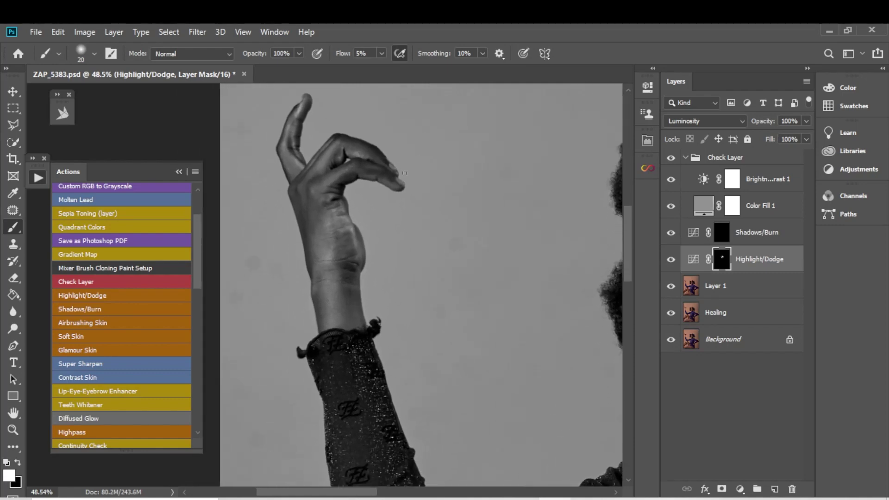
key(bracketright)
key(bracketright)
key(bracketright)
key(bracketright)
key(bracketright)
key(bracketright)
key(bracketright)
mouse_move(333, 197)
mouse_down()
mouse_move(338, 248)
mouse_move(322, 190)
mouse_move(351, 267)
mouse_up()
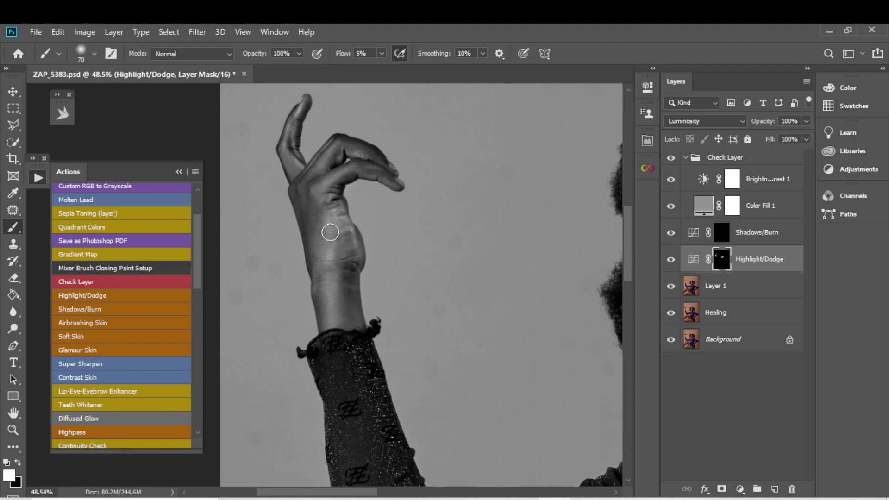
Reduce the brush to 40 px and dodge the dark creases at the raised hand's wrist.
key(bracketleft)
key(bracketleft)
key(bracketleft)
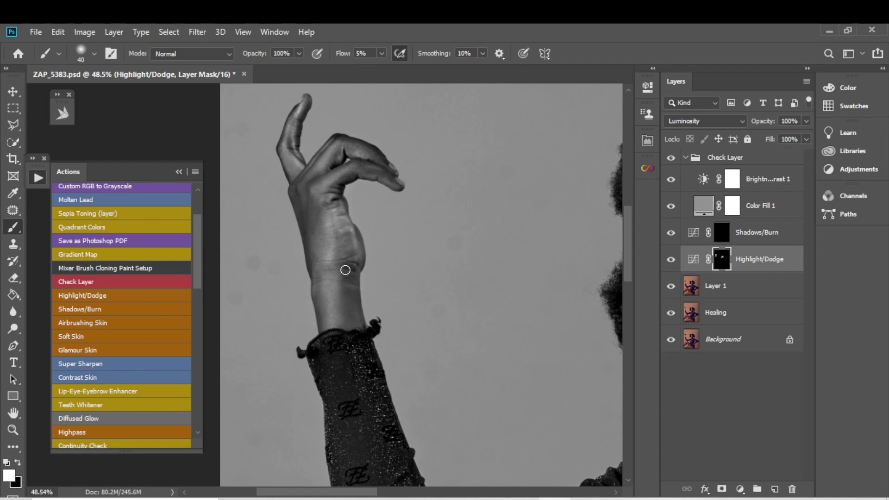
Dodge the knee and upper shin of the raised leg on the Highlight/Dodge mask with a 125 px brush.
mouse_move(371, 408)
mouse_down()
mouse_move(366, 293)
mouse_move(333, 115)
mouse_up()
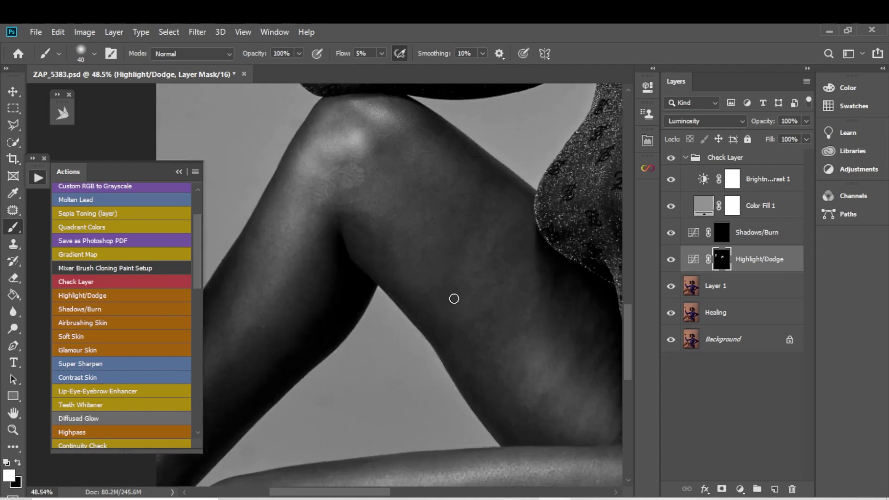
key(z)
drag(454, 297, 287, 292)
drag(309, 234, 463, 250)
drag(463, 250, 730, 240)
key(b)
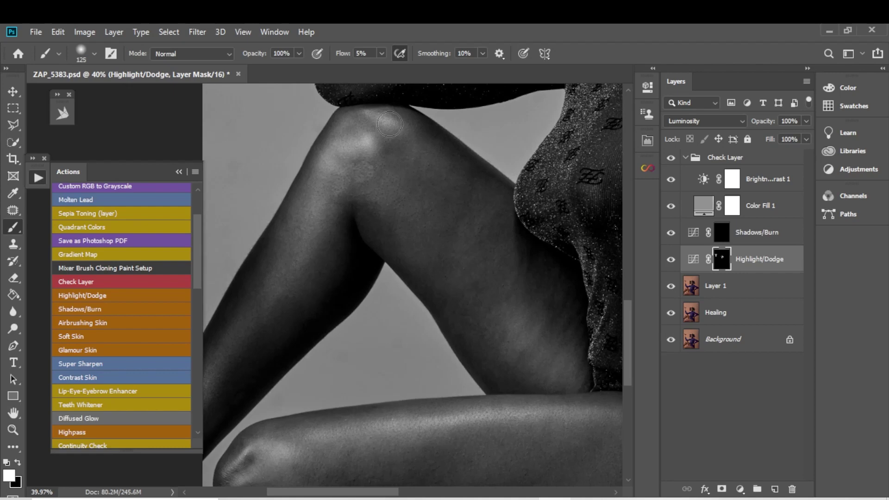
mouse_move(390, 124)
mouse_down()
mouse_move(499, 237)
mouse_move(513, 222)
mouse_move(459, 172)
mouse_move(362, 134)
mouse_move(335, 153)
mouse_move(275, 259)
mouse_move(325, 221)
mouse_up()
drag(306, 219, 423, 176)
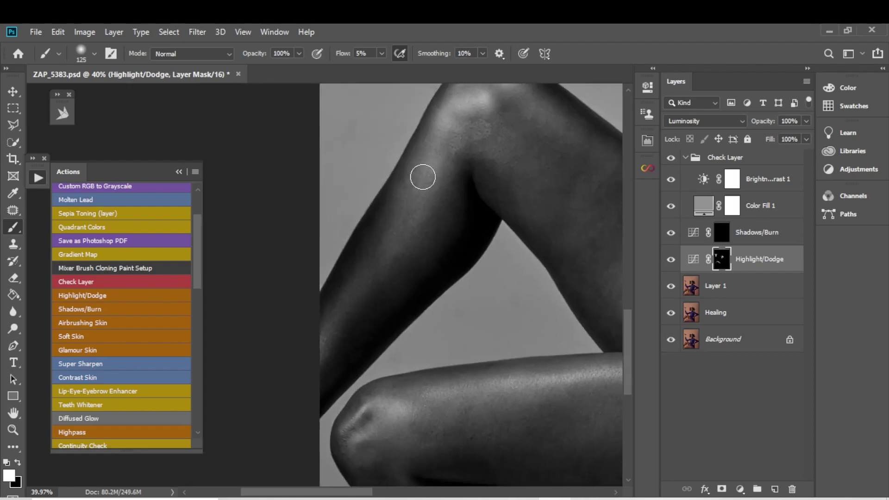
Reduce the brush to 100 px and dodge along the shin of the raised leg.
key(bracketleft)
key(bracketleft)
mouse_move(391, 233)
mouse_down()
mouse_move(417, 216)
mouse_move(358, 293)
mouse_move(470, 120)
mouse_move(470, 99)
mouse_move(464, 150)
mouse_up()
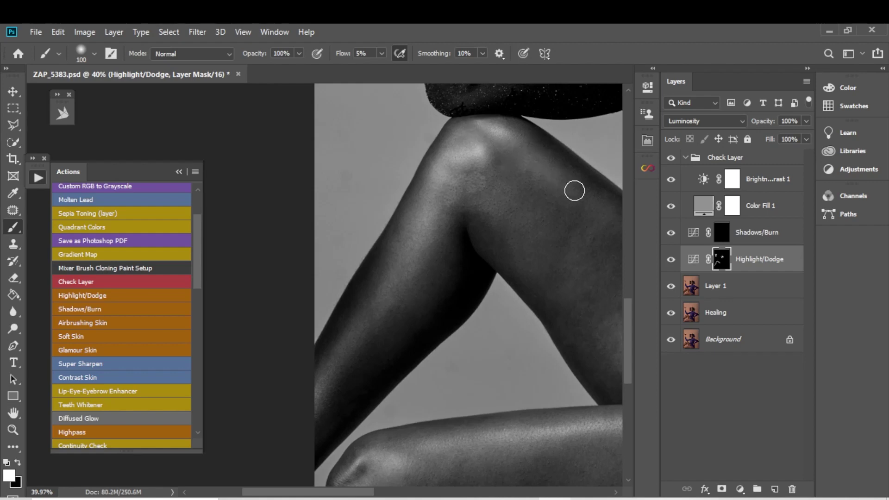
Dodge the uneven skin on the raised thigh near the knee, using brush sizes of 40 px and 80 px.
drag(574, 188, 450, 168)
key(bracketleft)
key(bracketleft)
key(bracketleft)
key(bracketleft)
key(bracketleft)
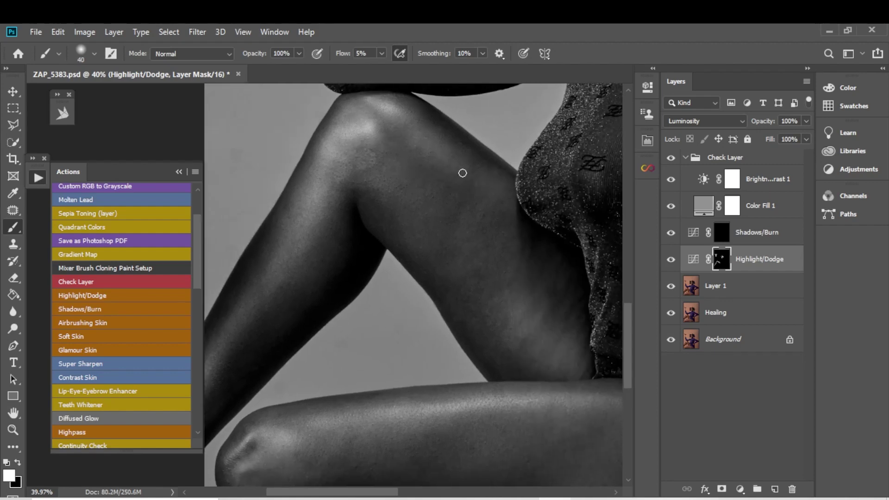
key(bracketright)
key(bracketright)
key(bracketright)
key(bracketright)
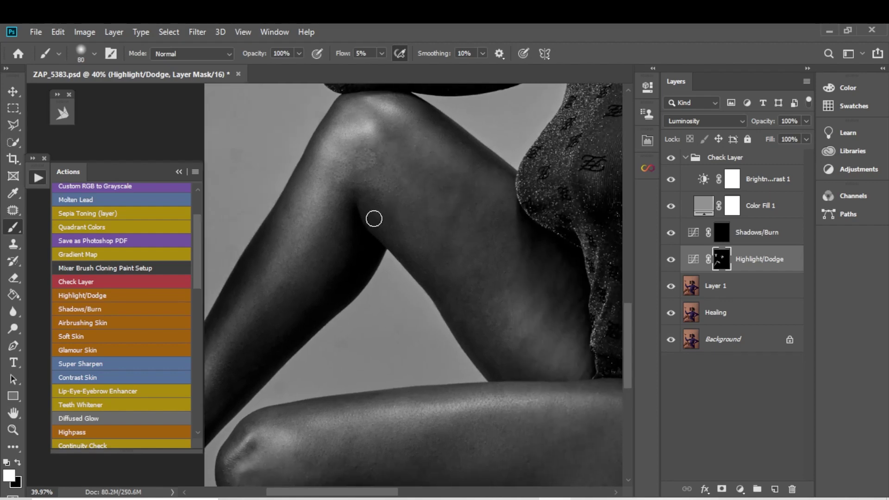
Reduce the brush to 50 px and dodge the dark patches across the raised thigh toward the hip.
key(bracketleft)
key(bracketleft)
key(bracketleft)
key(bracketleft)
key(bracketleft)
key(bracketright)
key(bracketright)
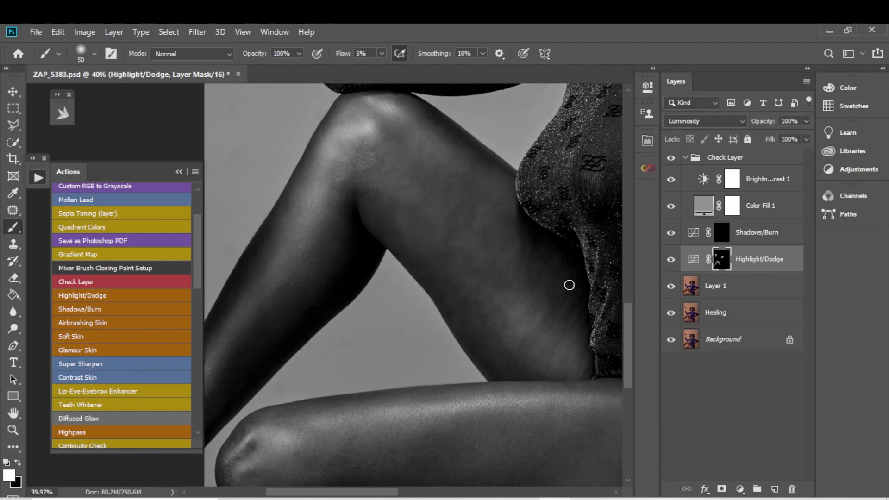
Enlarge the brush to 80 px and dodge the dark calf of the raised leg.
drag(348, 221, 454, 169)
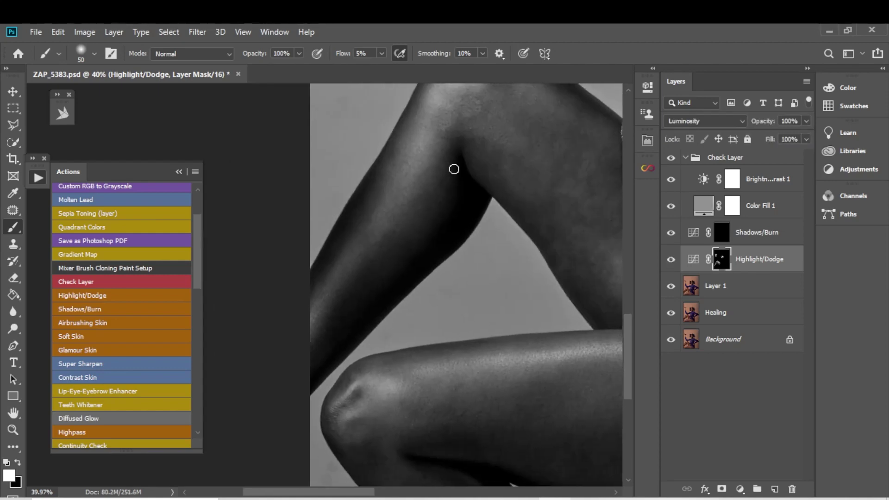
key(bracketright)
key(bracketright)
key(bracketright)
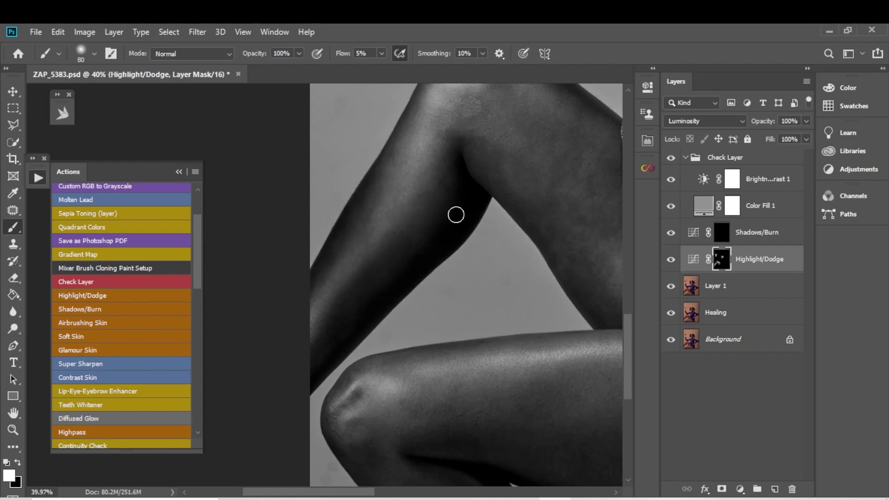
Dodge the blotchy skin on the lower part of the raised thigh, reducing the brush to 45 px.
drag(551, 215, 479, 189)
drag(469, 146, 438, 147)
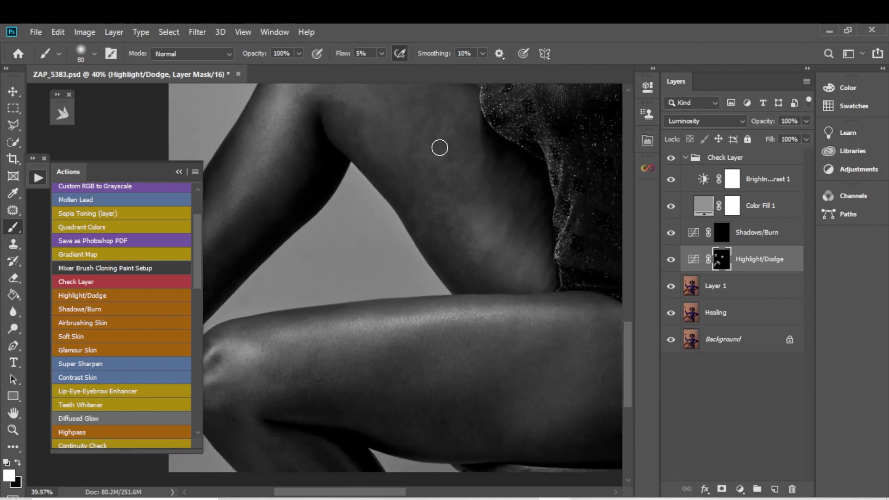
key(bracketleft)
key(bracketleft)
drag(460, 118, 463, 178)
drag(458, 254, 402, 130)
key(bracketleft)
key(bracketleft)
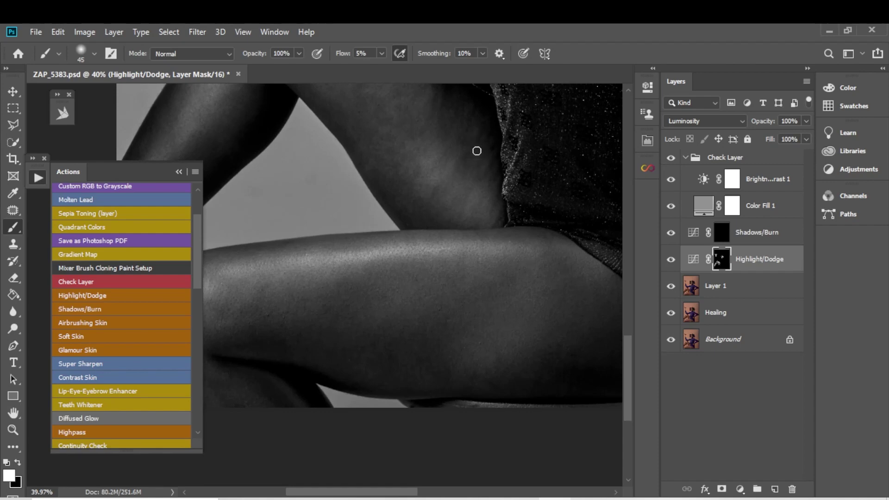
drag(476, 149, 464, 194)
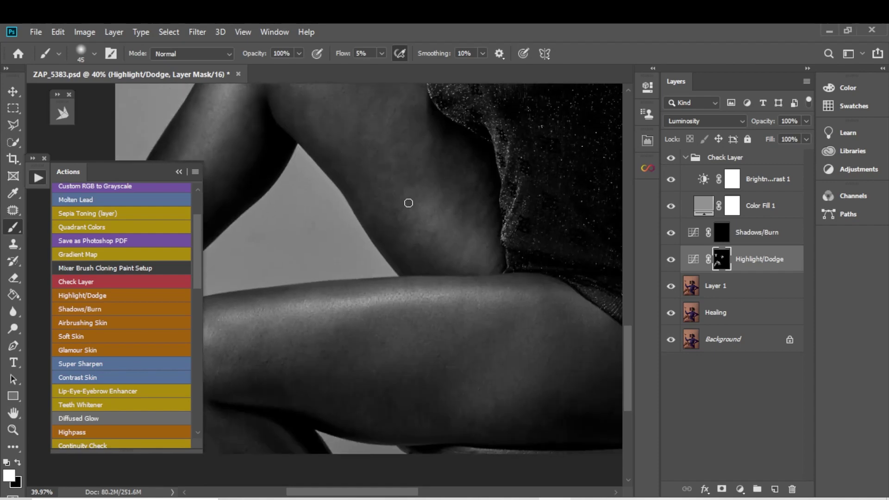
Toggle the Highlight/Dodge layer's visibility to compare the legs before and after dodging.
click(671, 259)
click(670, 259)
drag(359, 133, 384, 192)
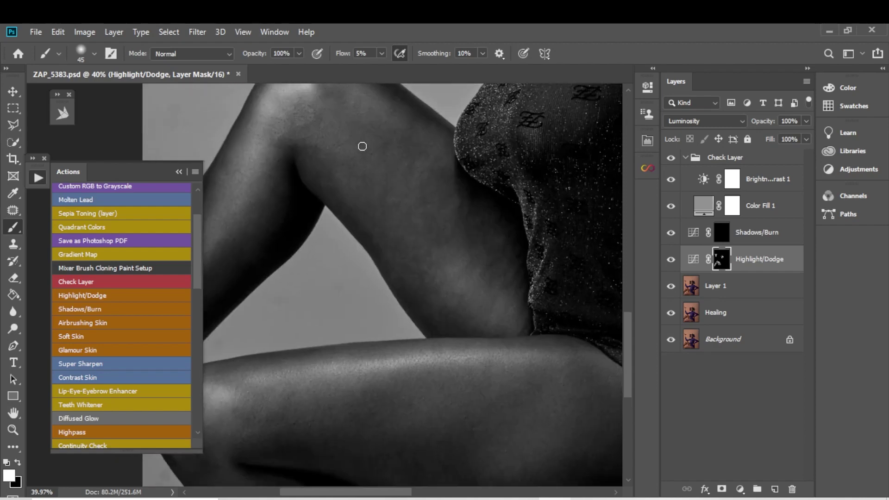
drag(316, 123, 322, 154)
mouse_move(342, 203)
mouse_down()
mouse_move(314, 103)
mouse_move(282, 42)
mouse_move(387, 97)
mouse_up()
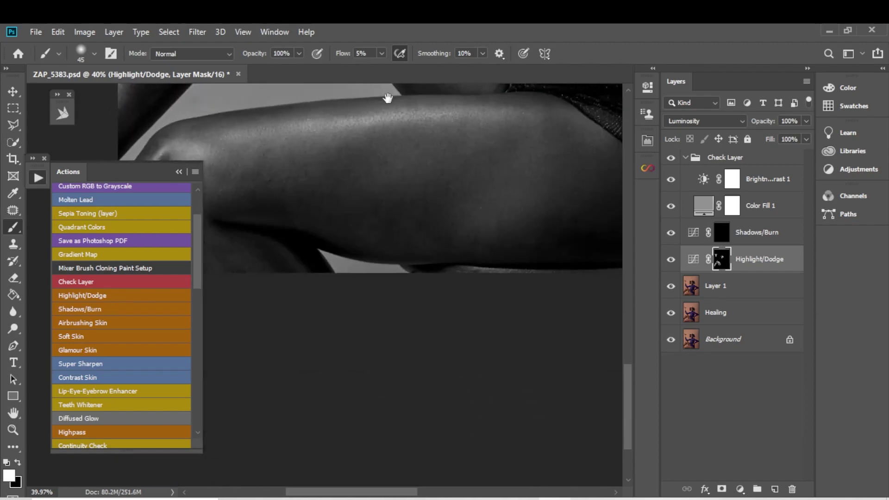
Dodge along the horizontal thigh on the Highlight/Dodge mask, enlarging the brush to 300 px for its upper highlight.
key(bracketright)
key(bracketright)
key(bracketright)
mouse_move(394, 230)
mouse_down()
mouse_move(284, 204)
mouse_move(255, 214)
mouse_move(275, 150)
mouse_move(380, 136)
mouse_move(381, 106)
mouse_move(228, 131)
mouse_move(548, 123)
mouse_move(518, 111)
mouse_move(360, 111)
mouse_move(192, 142)
mouse_move(477, 105)
mouse_move(602, 123)
mouse_up()
key(bracketright)
key(bracketright)
key(bracketright)
key(bracketright)
key(bracketright)
key(bracketright)
key(bracketright)
key(bracketright)
key(bracketright)
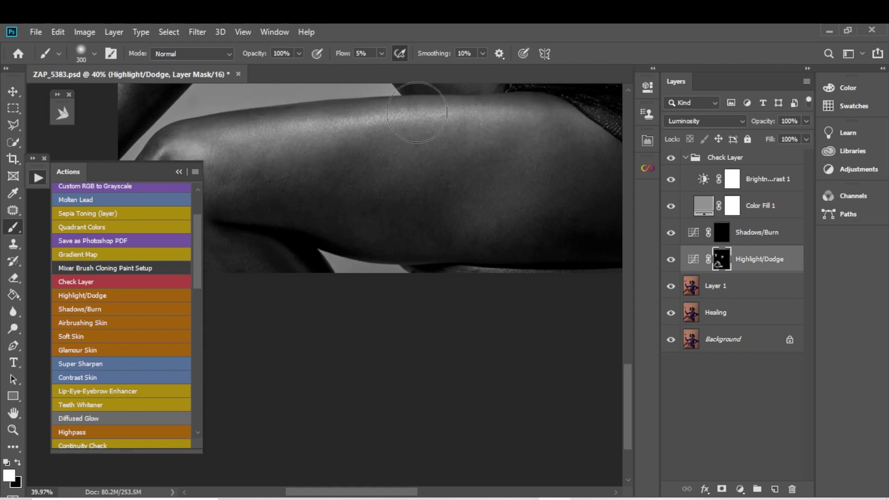
Reduce the brush to 60 px and dodge the dark underside of the horizontal thigh beside the knee.
scroll(333, 129, down, 2)
key(bracketleft)
key(bracketleft)
key(bracketleft)
key(bracketleft)
key(bracketleft)
key(bracketleft)
key(bracketleft)
key(bracketleft)
key(bracketleft)
key(bracketleft)
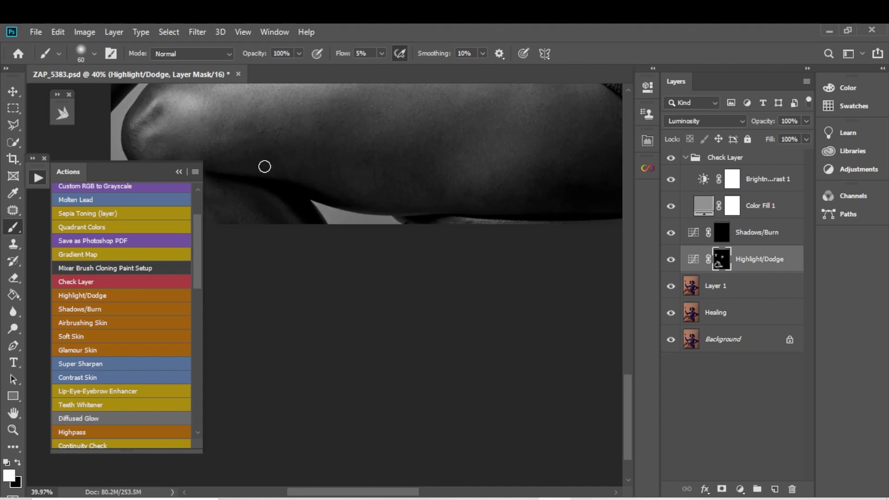
Dodge the dark patches on the middle and rear of the horizontal thigh with the 60 px brush.
drag(396, 144, 317, 194)
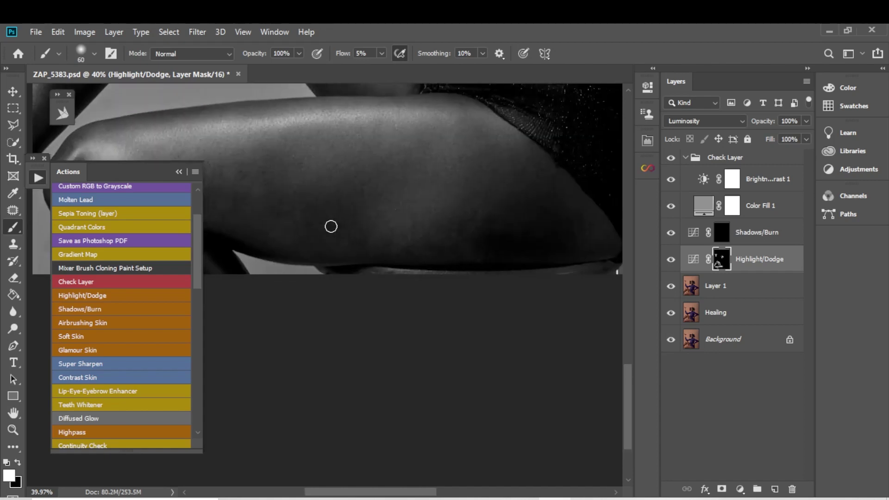
drag(300, 217, 434, 179)
drag(330, 140, 227, 141)
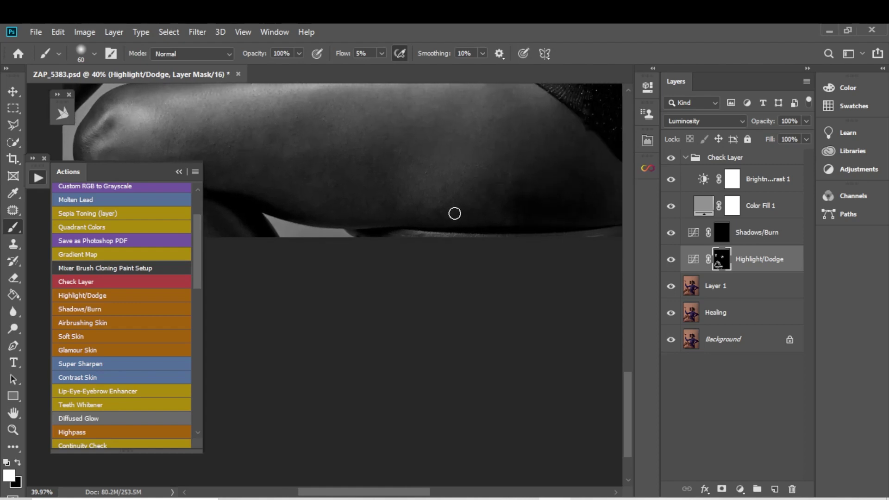
drag(346, 198, 402, 216)
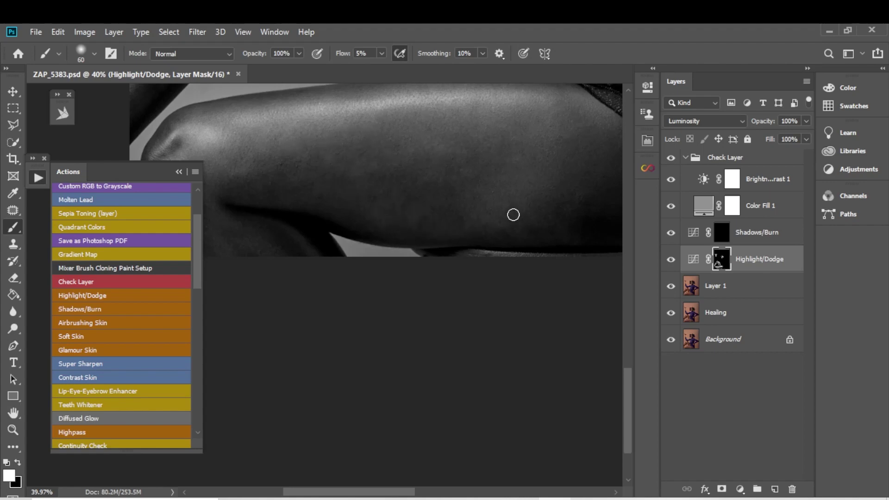
drag(512, 212, 418, 172)
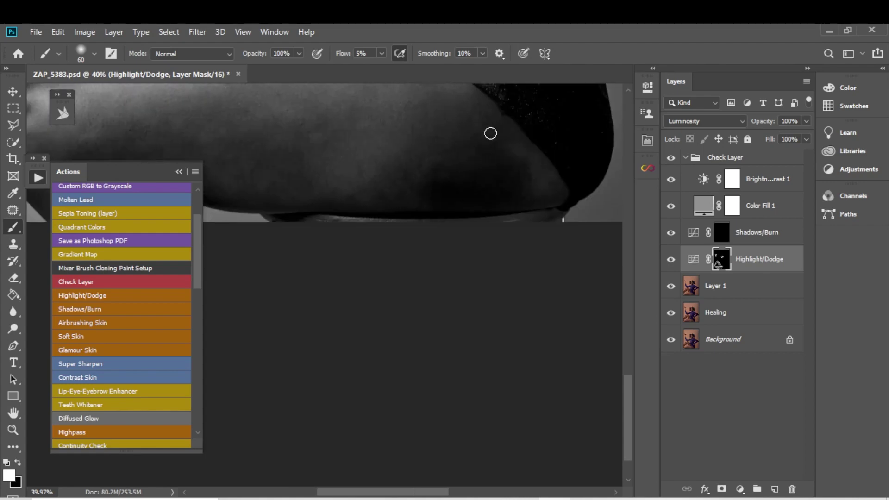
drag(435, 110, 439, 164)
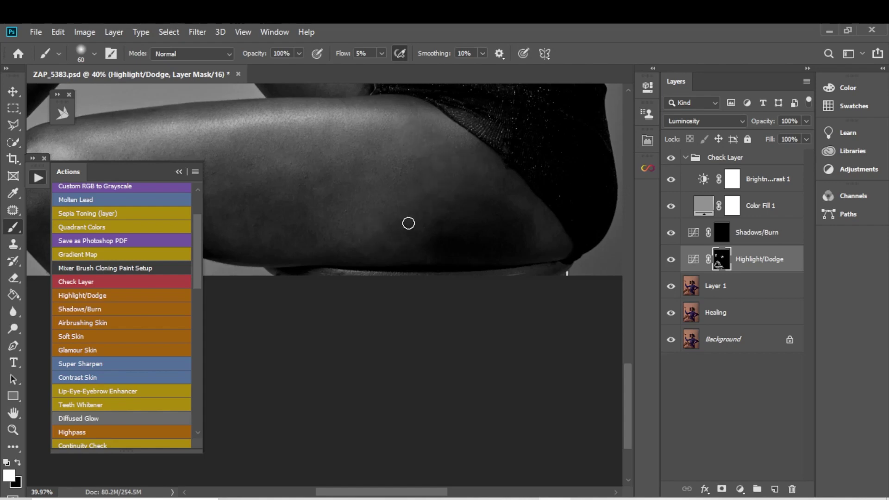
Enlarge the brush to 150 px and dodge the deep shadow at the rear of the horizontal thigh.
key(bracketright)
key(bracketright)
key(bracketright)
key(bracketright)
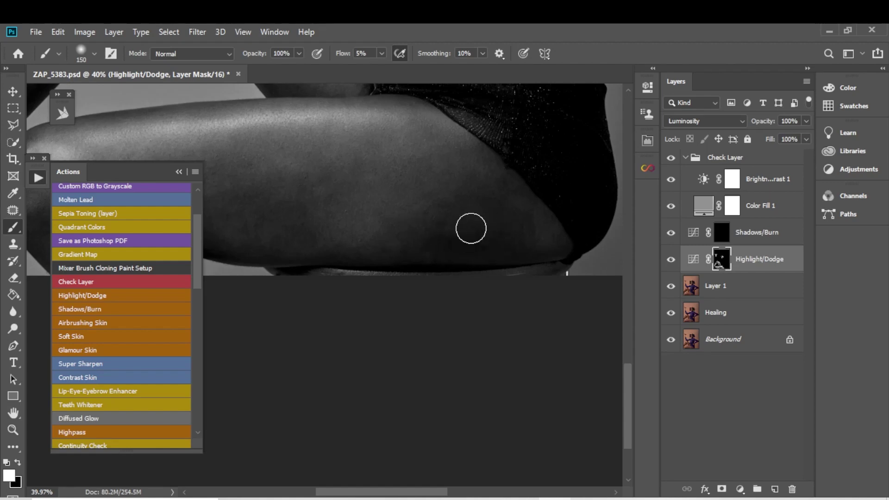
Reduce the brush to 50 px and dodge the remaining dark patches along the middle, underside and rear of the horizontal thigh.
key(bracketleft)
key(bracketleft)
key(bracketleft)
key(bracketleft)
key(bracketleft)
key(bracketleft)
key(bracketleft)
drag(285, 205, 429, 161)
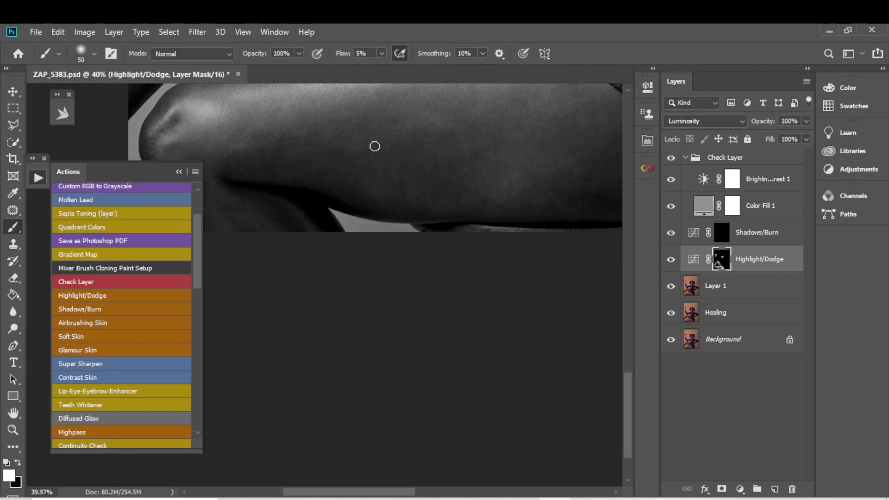
drag(572, 197, 495, 194)
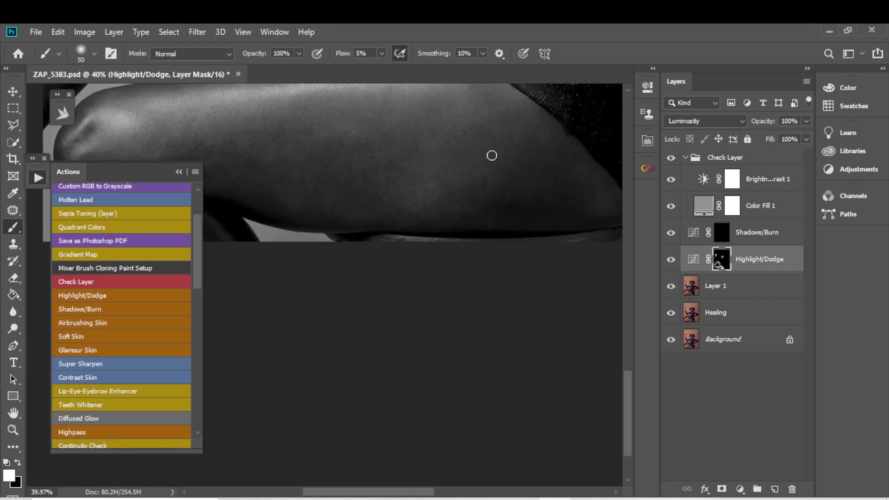
drag(310, 154, 463, 147)
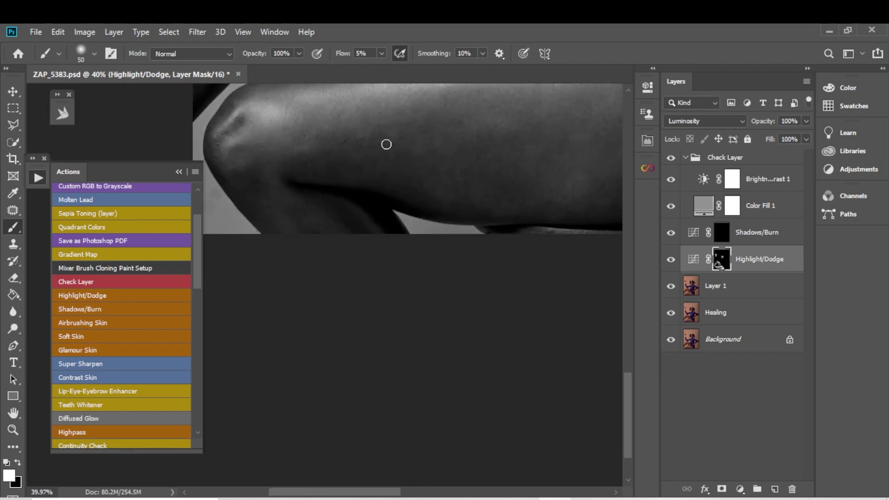
drag(510, 183, 348, 180)
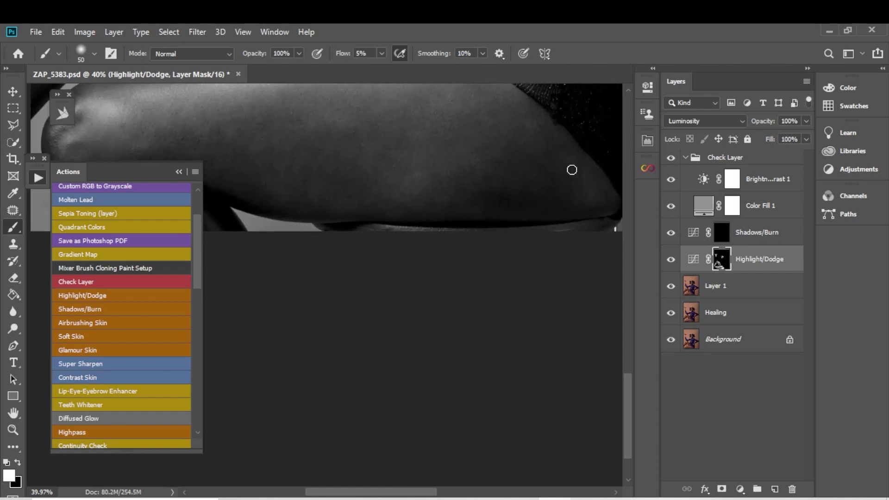
drag(537, 218, 490, 194)
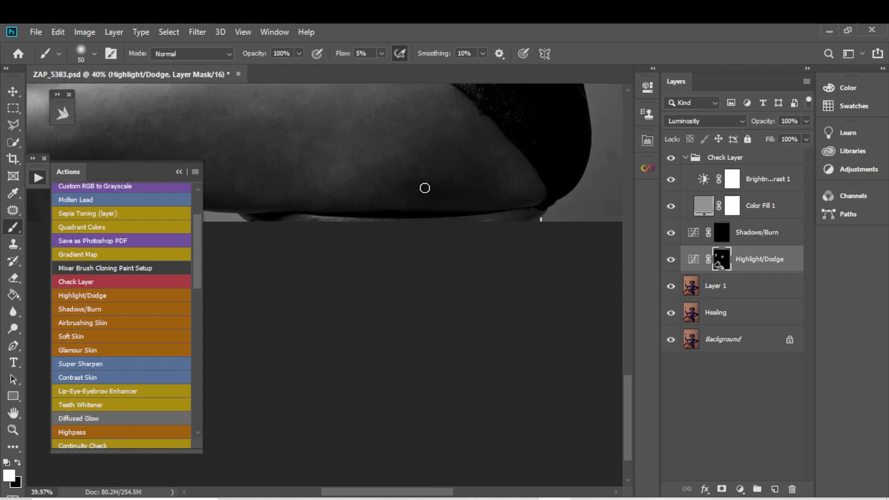
drag(467, 142, 391, 180)
Enlarge the brush to 250 px for broad dodging on the horizontal thigh's Highlight/Dodge mask.
mouse_move(319, 298)
mouse_down()
mouse_move(361, 359)
mouse_move(404, 226)
mouse_up()
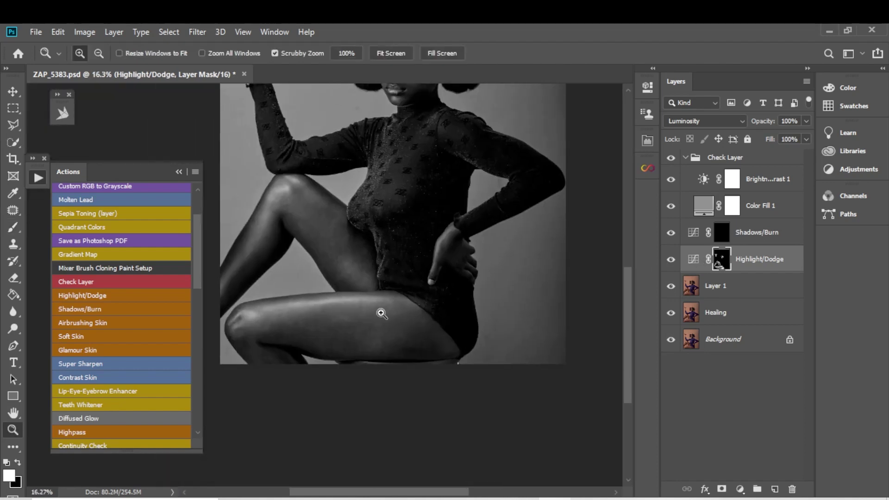
key(bracketright)
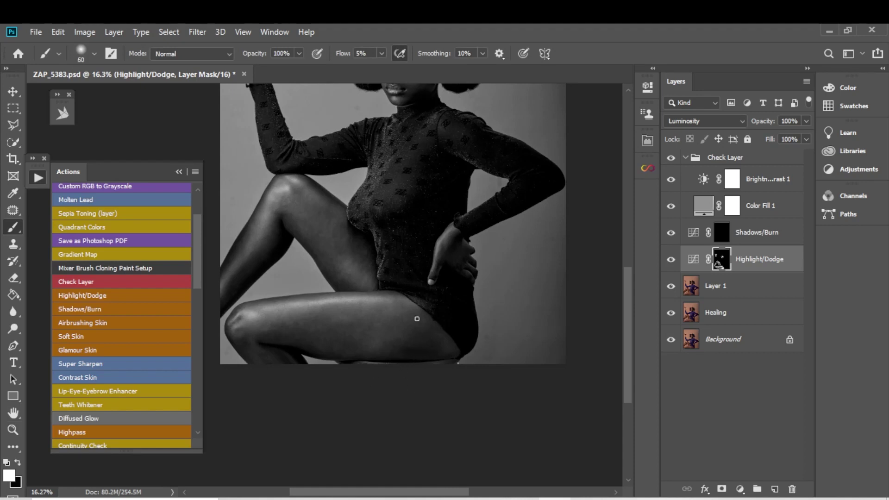
key(bracketright)
key(bracketright)
key(bracketright)
key(bracketright)
key(bracketright)
key(bracketright)
key(bracketright)
key(bracketright)
key(bracketright)
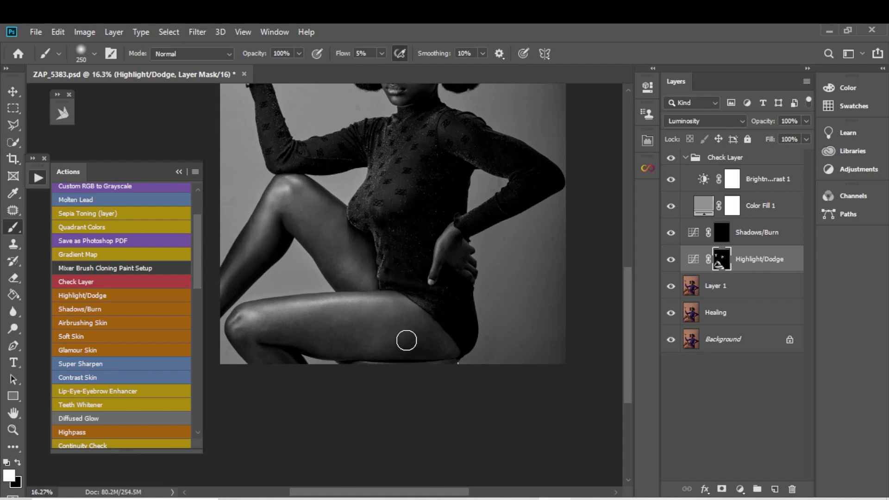
Add a second Highlight/Dodge curves layer with its action and dodge the legs and hand, reducing the brush from 100 to 60 px.
key(bracketleft)
key(bracketleft)
key(bracketleft)
key(bracketleft)
key(bracketleft)
click(106, 298)
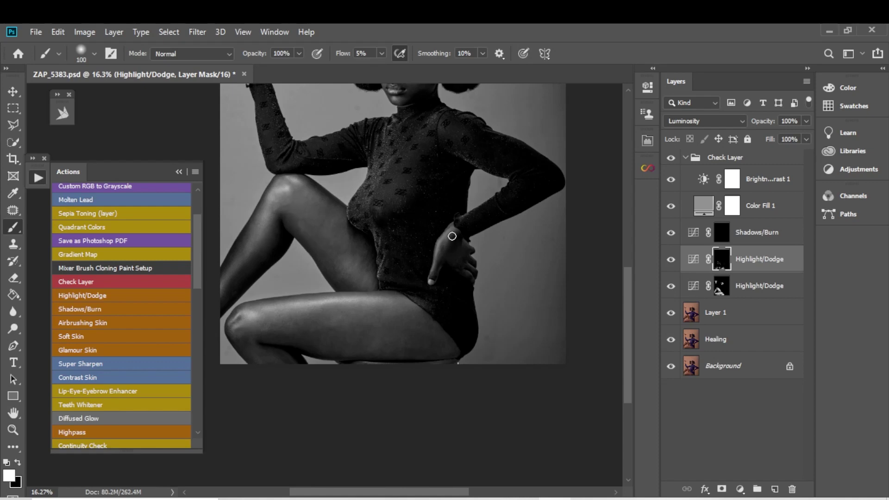
key(bracketleft)
key(bracketleft)
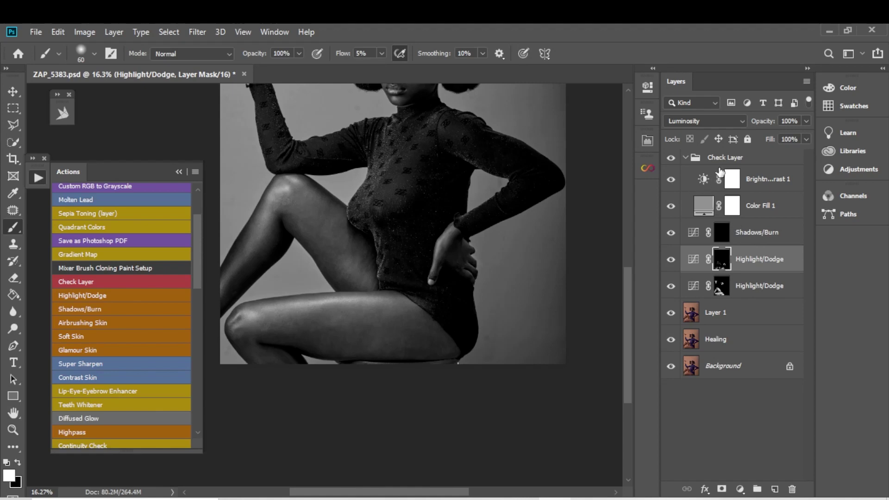
Hide the Check Layer group, compare the image with and without the second Highlight/Dodge layer, and show the check group again.
click(681, 157)
click(670, 158)
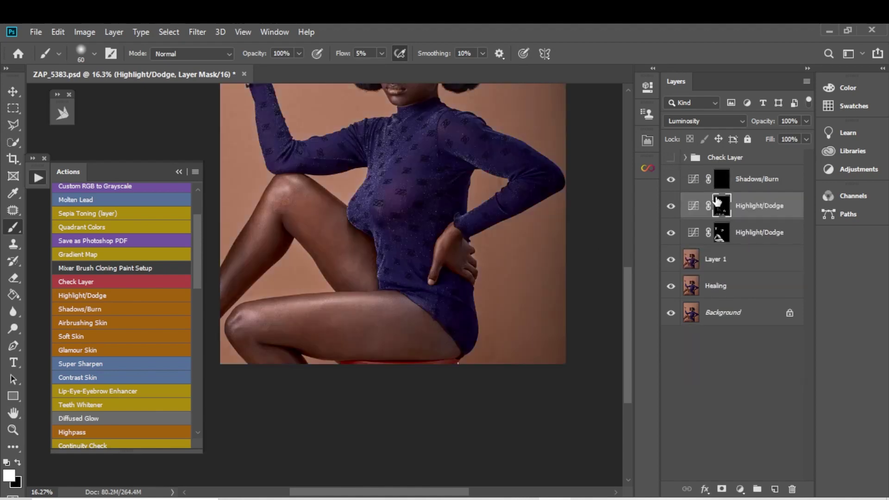
click(670, 205)
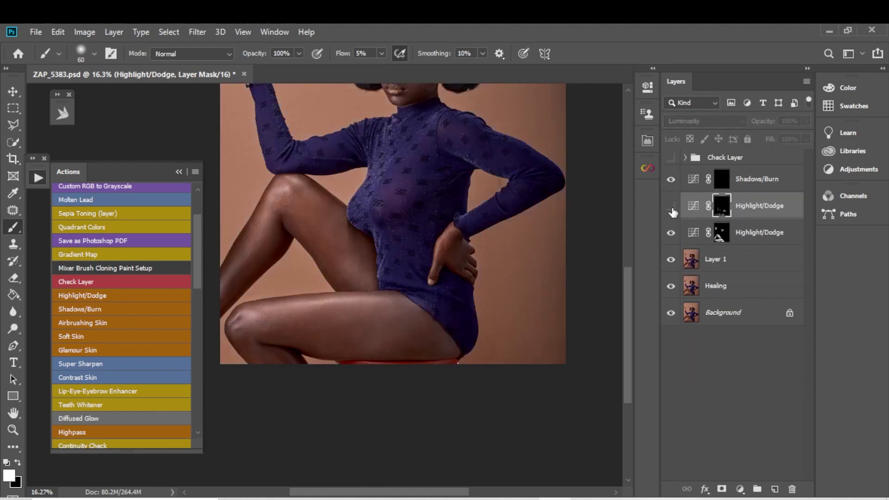
click(672, 209)
click(671, 209)
click(671, 209)
click(670, 208)
click(671, 208)
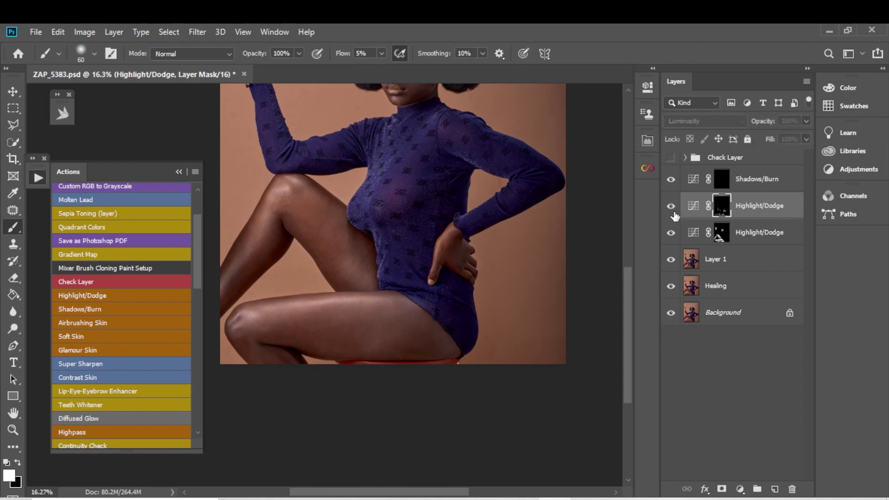
click(670, 157)
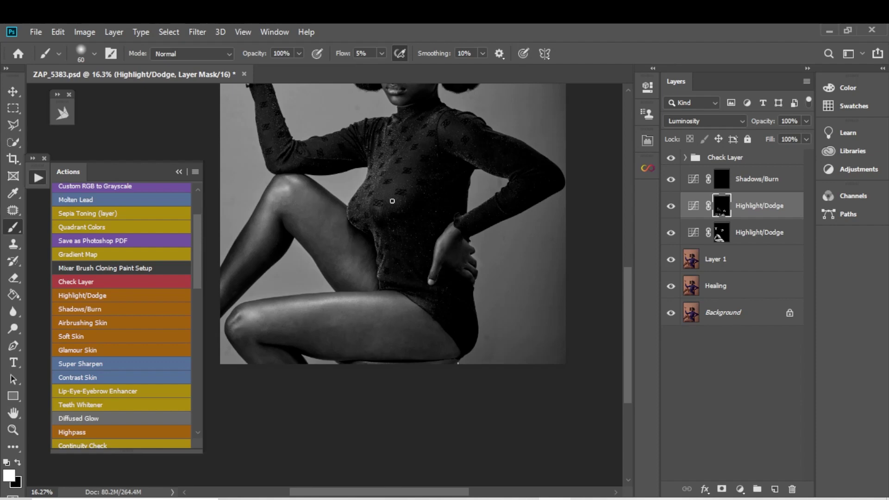
Enlarge the brush to 175 px and dodge the bodysuit's highlights on the chest, shoulder and both sleeves on the upper Highlight/Dodge mask.
scroll(392, 201, up, 5)
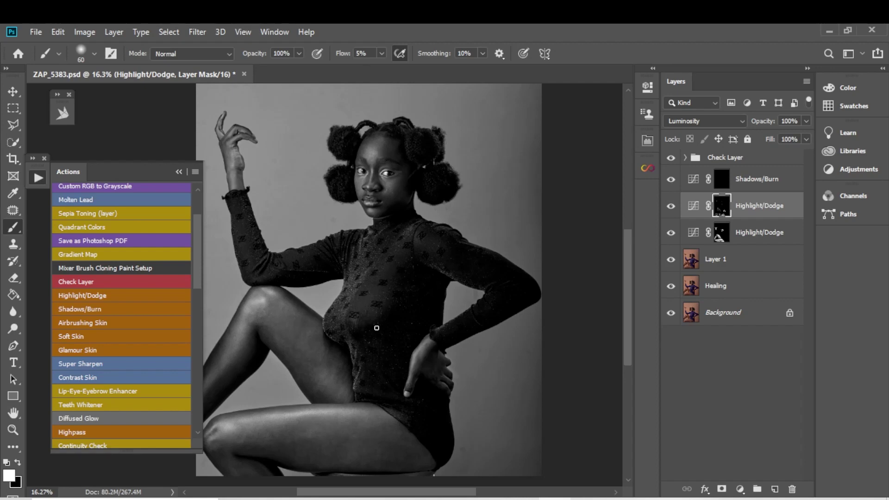
key(bracketright)
key(bracketright)
key(bracketright)
key(bracketright)
key(bracketright)
mouse_move(353, 320)
mouse_down()
mouse_move(365, 296)
mouse_move(330, 349)
mouse_move(376, 324)
mouse_up()
mouse_move(434, 245)
mouse_down()
mouse_move(445, 251)
mouse_move(419, 242)
mouse_move(447, 256)
mouse_move(432, 242)
mouse_up()
drag(460, 323, 478, 310)
mouse_move(305, 256)
mouse_down()
mouse_move(250, 255)
mouse_move(254, 267)
mouse_move(251, 213)
mouse_move(253, 259)
mouse_move(233, 186)
mouse_move(262, 271)
mouse_move(240, 217)
mouse_move(257, 284)
mouse_move(322, 249)
mouse_move(292, 258)
mouse_move(388, 237)
mouse_move(414, 186)
mouse_move(360, 289)
mouse_move(326, 322)
mouse_move(378, 339)
mouse_move(324, 353)
mouse_move(341, 380)
mouse_up()
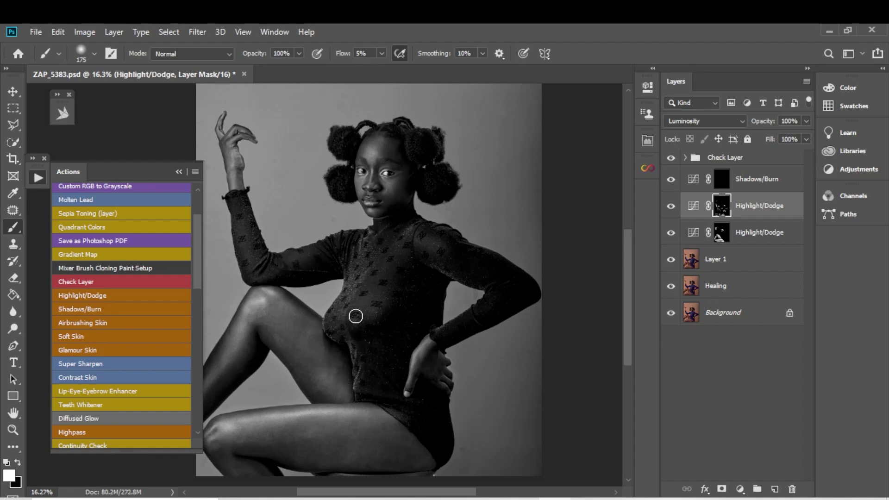
Reduce the brush size to 60 px on the upper Highlight/Dodge mask.
key(bracketleft)
key(bracketleft)
key(bracketleft)
key(bracketleft)
key(bracketleft)
key(bracketleft)
key(bracketleft)
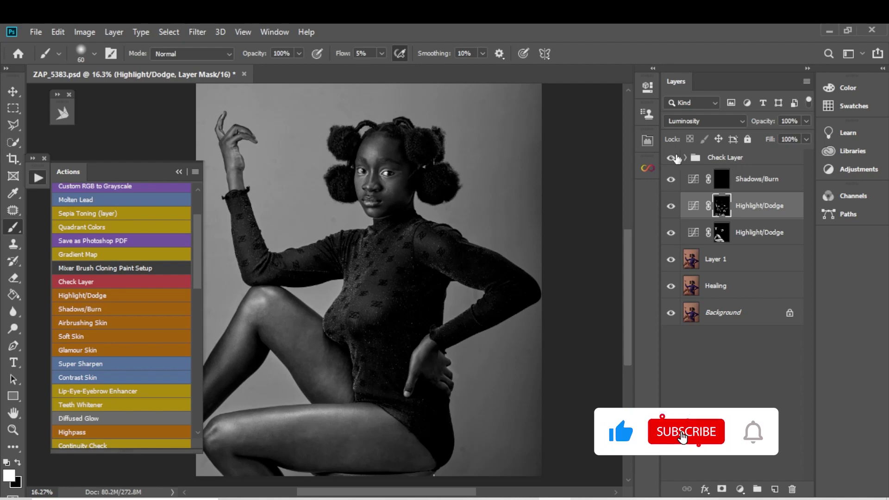
Delete the Check Layer group and group the Shadows/Burn layer with both Highlight/Dodge layers.
drag(719, 158, 791, 489)
click(750, 166)
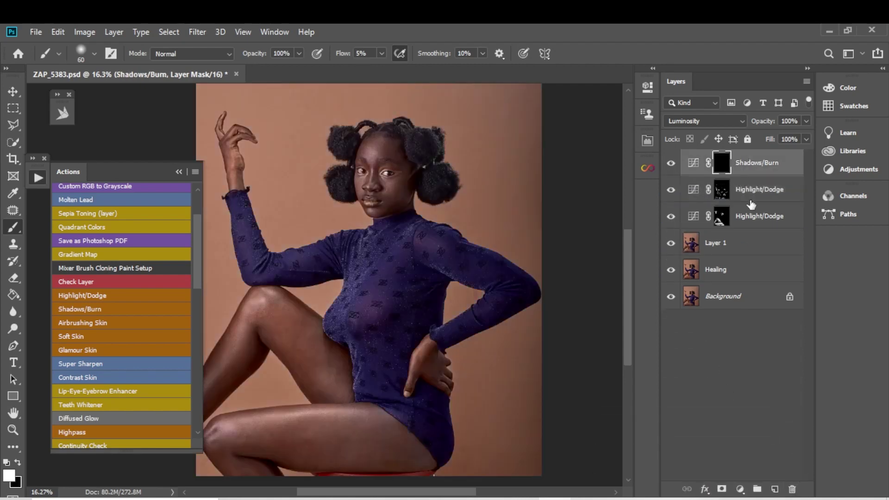
shift+click(747, 227)
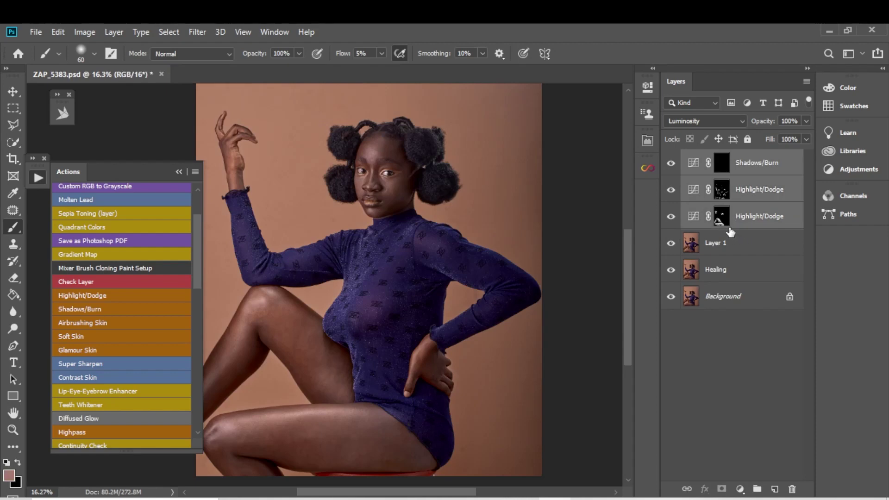
key(ctrl+g)
Toggle the visibility of Group 1 to compare the portrait before and after dodging and burning.
click(671, 158)
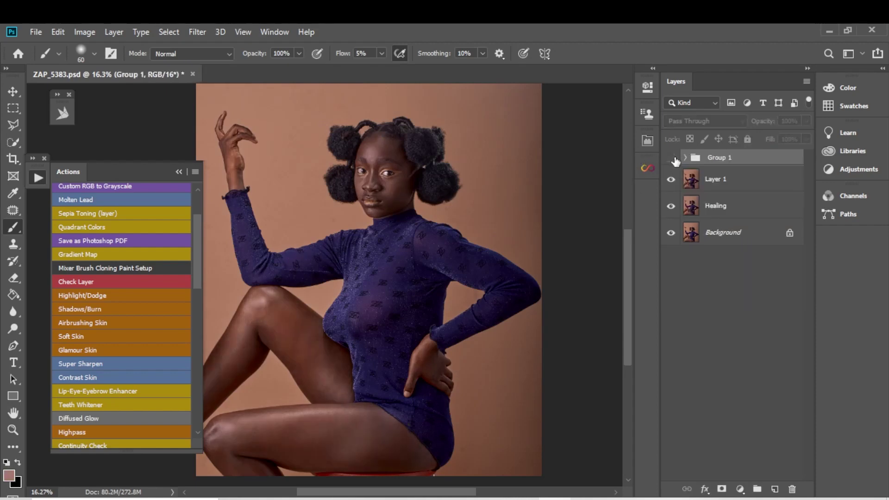
click(671, 158)
click(671, 159)
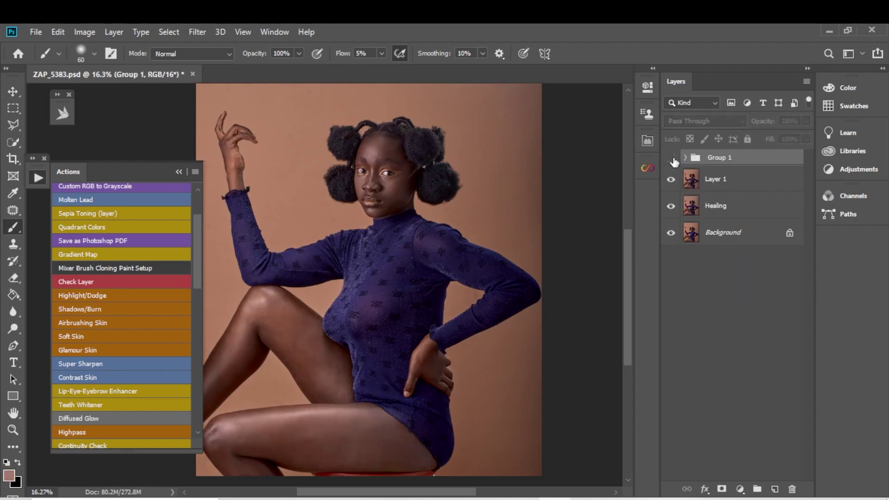
click(671, 159)
click(666, 160)
click(666, 159)
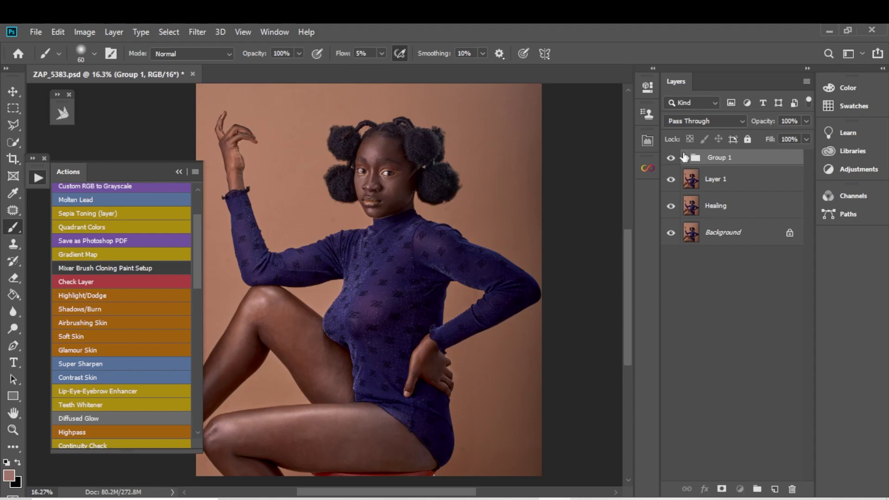
Expand Group 1, select the Shadows/Burn mask and burn the bright patch below the raised knee.
click(686, 158)
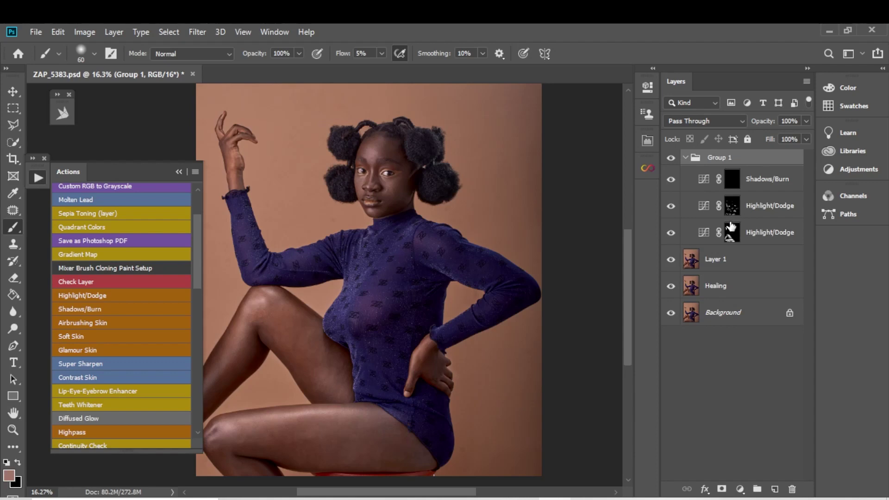
click(736, 212)
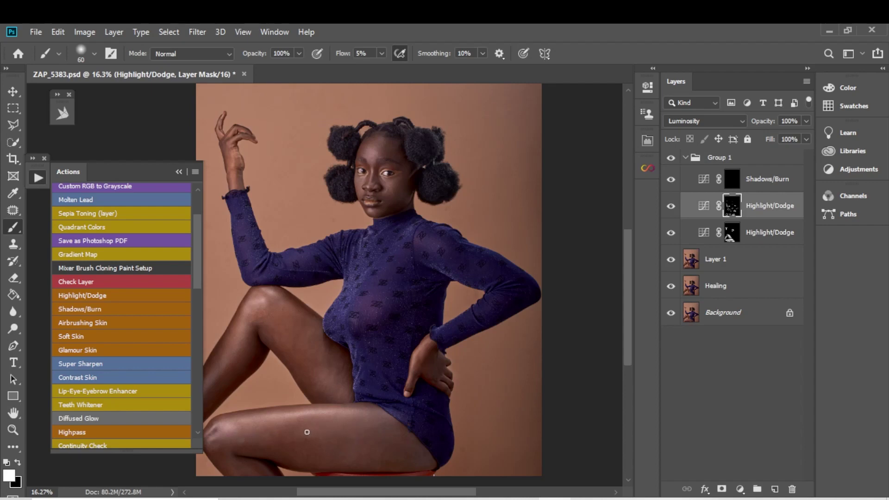
click(747, 182)
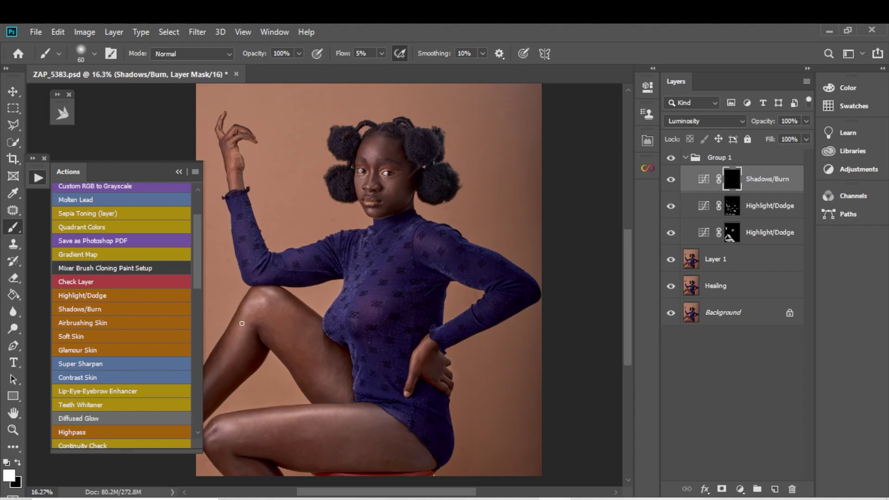
key(z)
drag(259, 324, 329, 309)
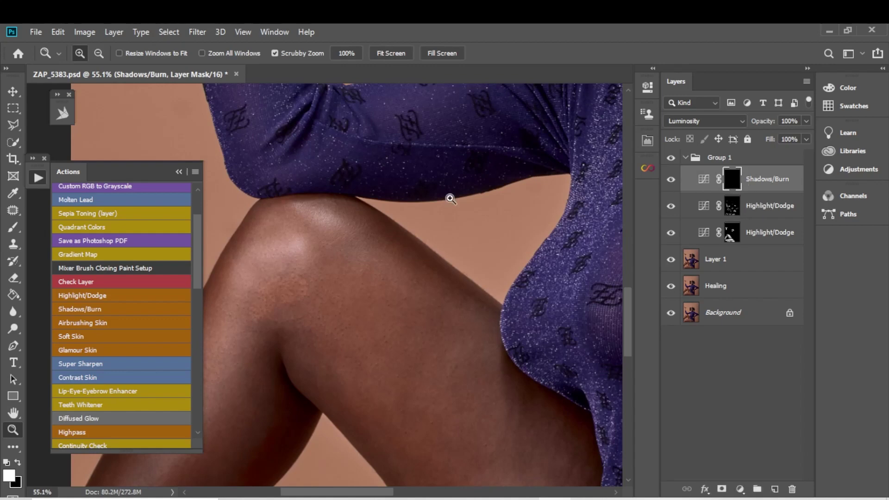
key(b)
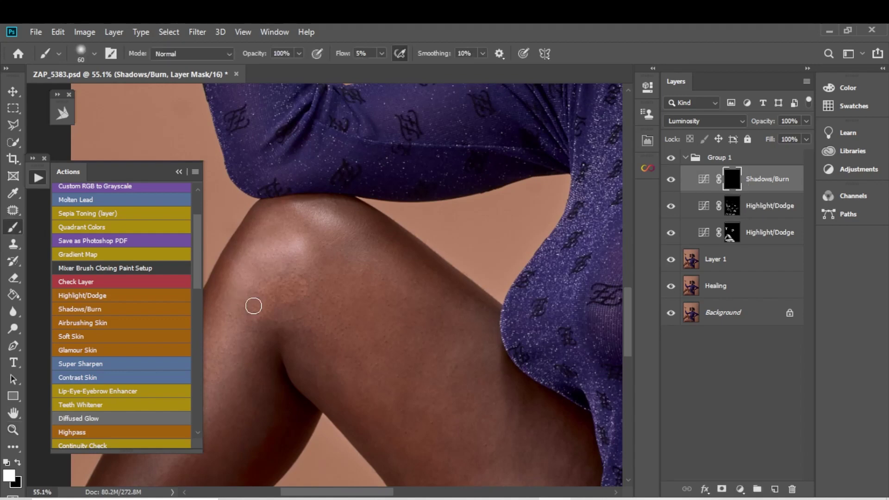
mouse_move(292, 288)
mouse_down()
mouse_move(257, 305)
mouse_move(301, 299)
mouse_move(274, 301)
mouse_move(246, 325)
mouse_move(294, 282)
mouse_move(275, 287)
mouse_move(264, 315)
mouse_move(259, 306)
mouse_move(283, 286)
mouse_move(298, 281)
mouse_move(301, 295)
mouse_move(257, 321)
mouse_move(295, 278)
mouse_move(276, 289)
mouse_up()
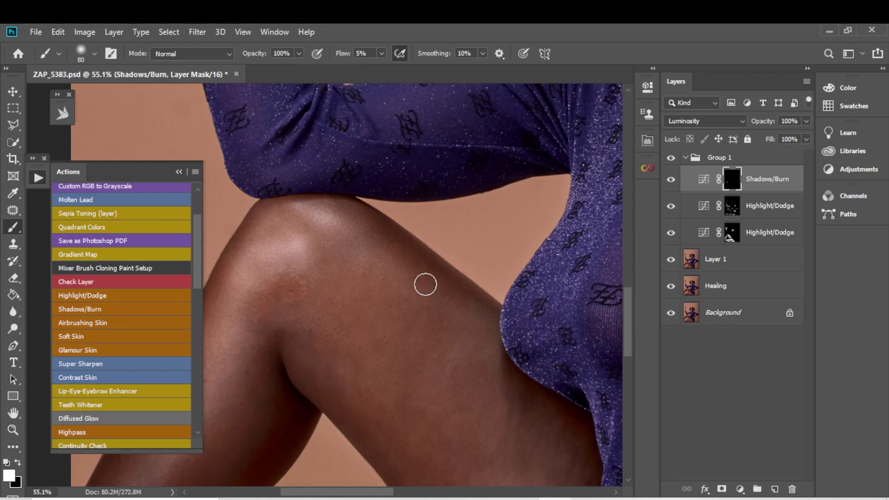
Select the upper Highlight/Dodge mask, return to the Shadows/Burn mask and reduce the brush to 30 px.
click(725, 218)
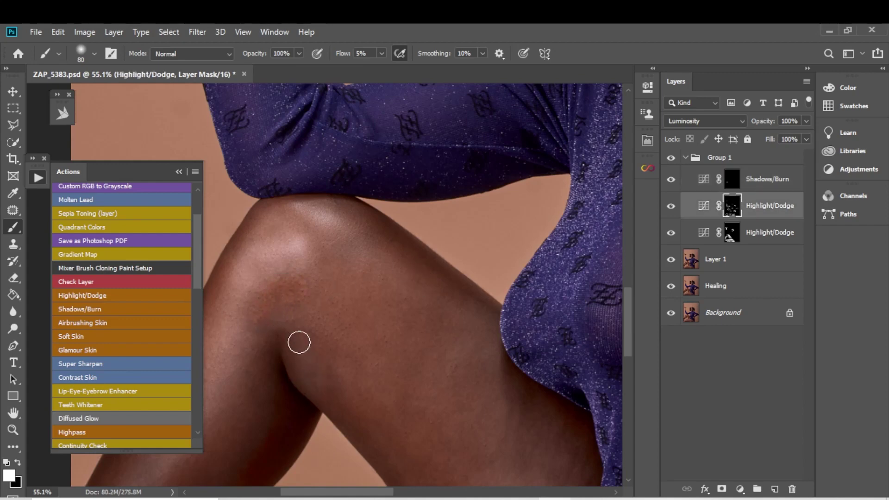
key(alt+bracketright)
key(bracketleft)
key(bracketleft)
key(bracketleft)
key(bracketleft)
key(bracketleft)
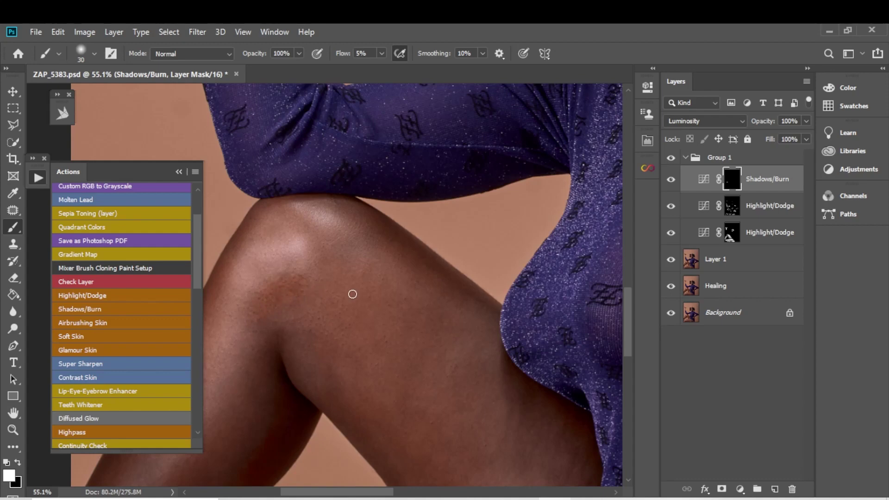
Collapse Group 1, stamp all visible layers into a new layer above it, and reposition the floating Actions panel.
key(z)
drag(373, 307, 283, 309)
click(295, 371)
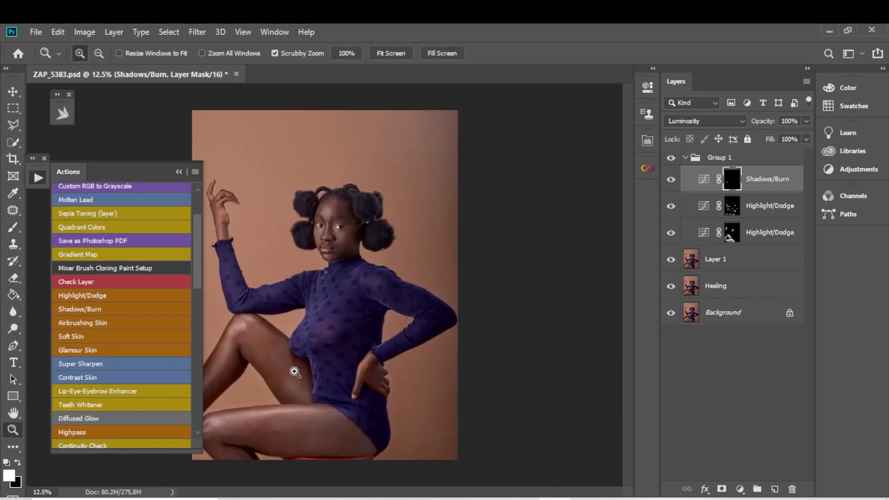
click(686, 157)
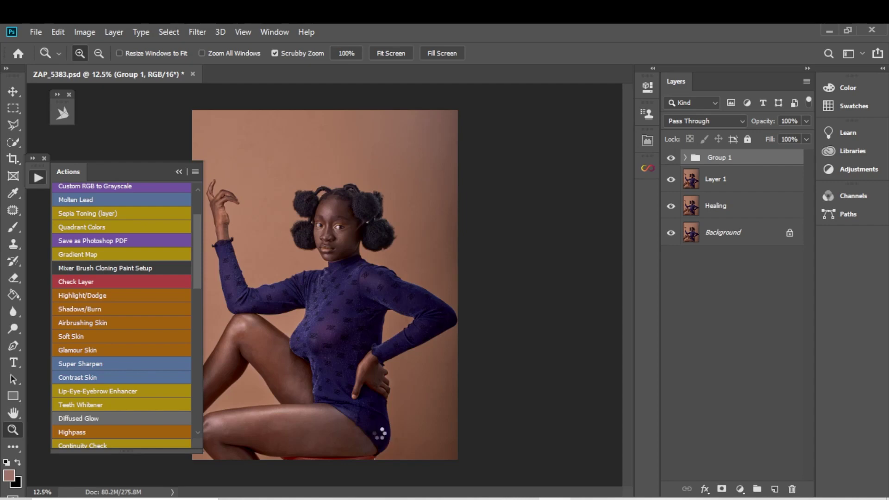
key(ctrl+shift+alt+e)
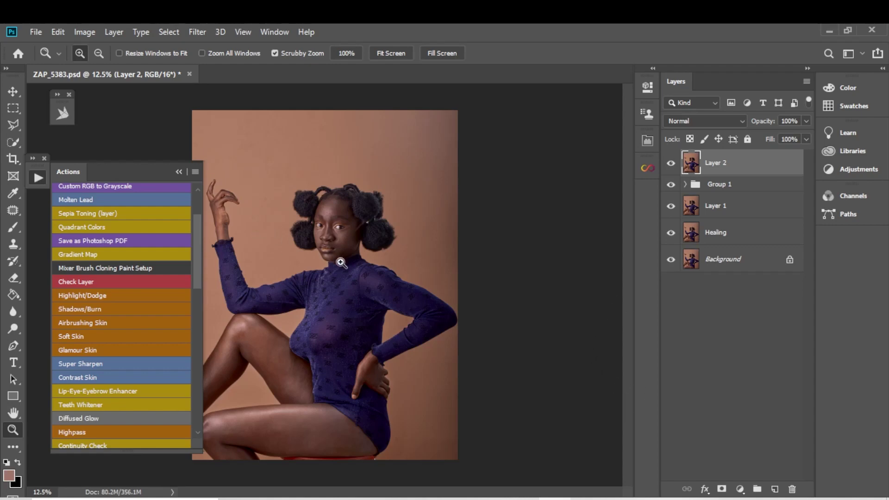
drag(340, 263, 281, 327)
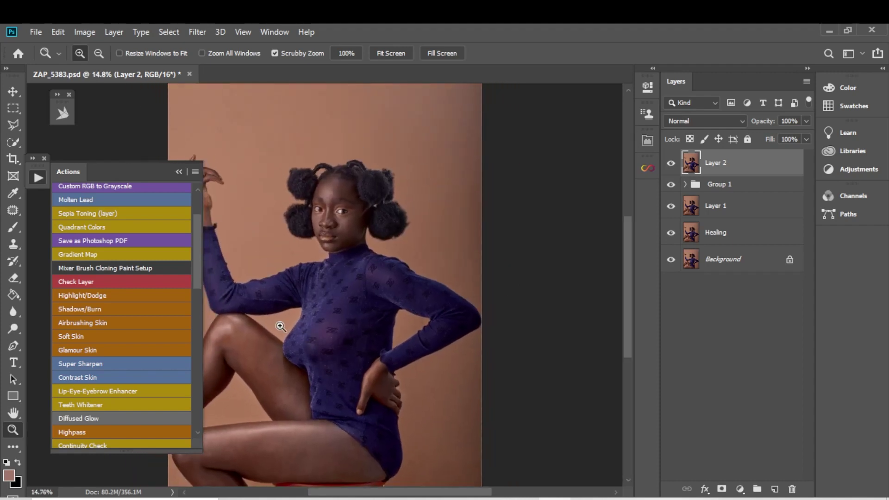
drag(147, 171, 166, 142)
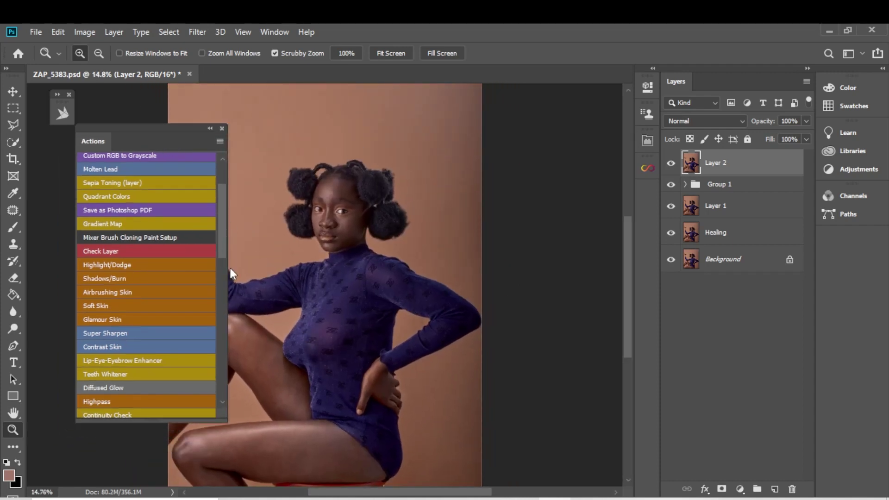
Run the Advance Frequency Separation action with a 5-pixel Gaussian Blur radius and collapse the Actions panel.
drag(225, 237, 184, 362)
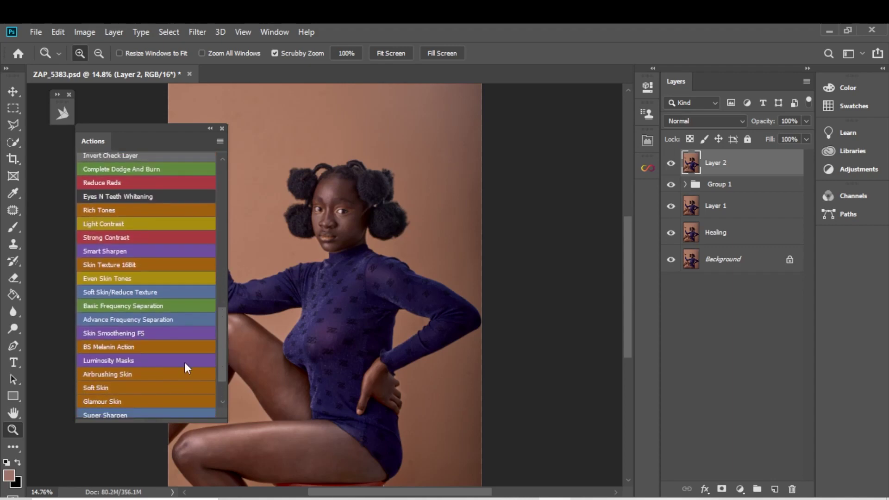
click(162, 318)
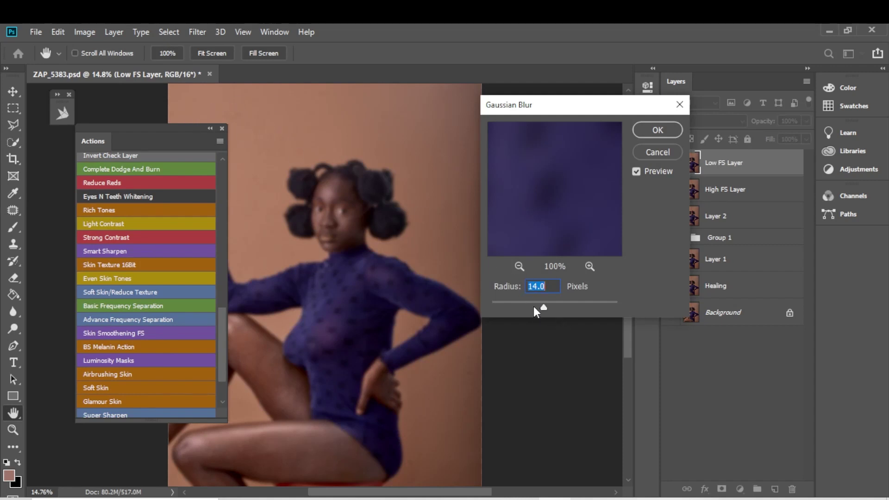
text(5)
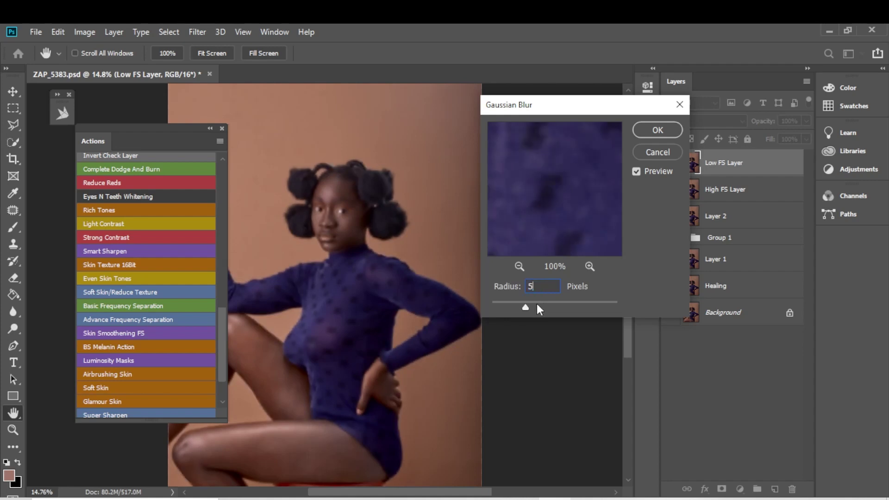
click(657, 130)
click(209, 129)
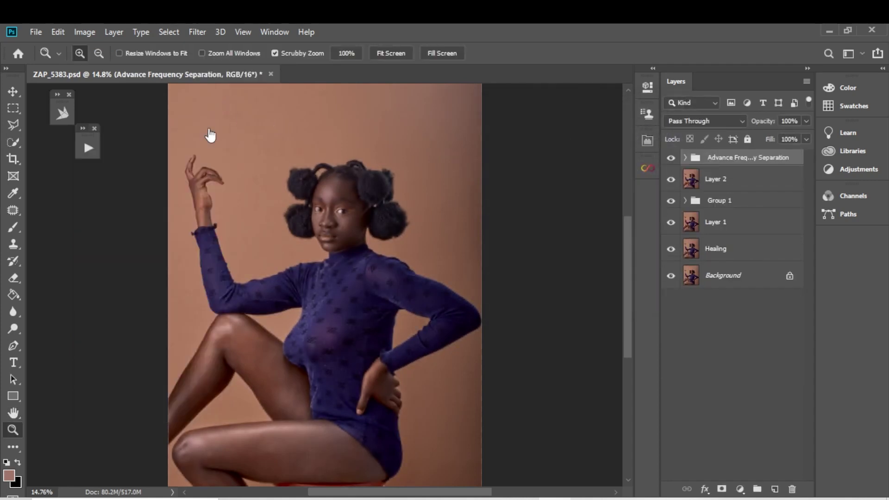
Expand the Advance Frequency Separation group, hide High FS Layer copy and High FS Layer, and select Low FS Layer copy.
click(684, 158)
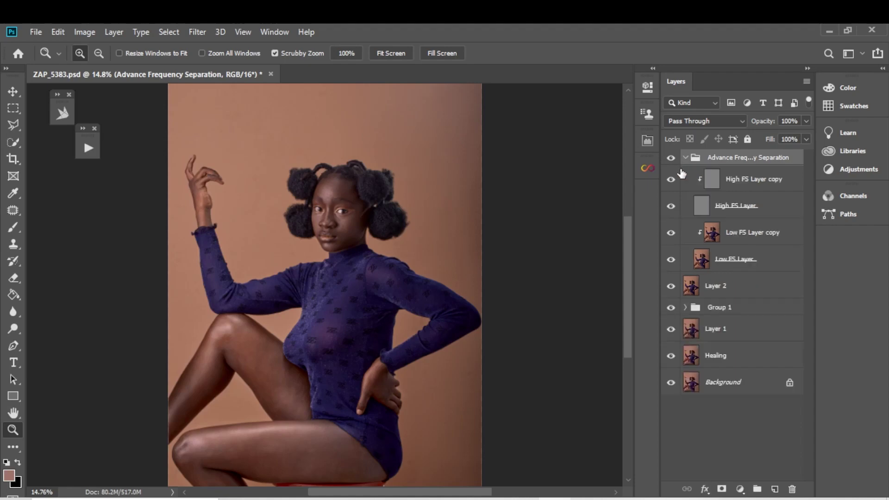
click(698, 191)
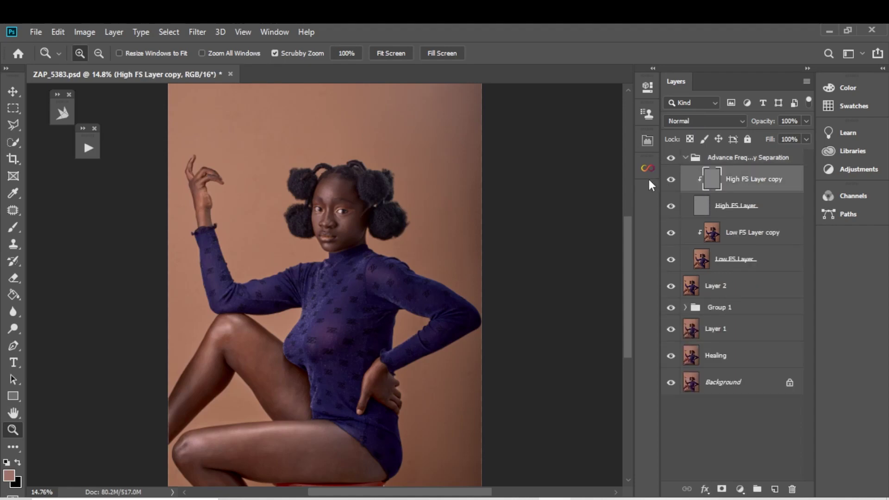
drag(318, 211, 363, 203)
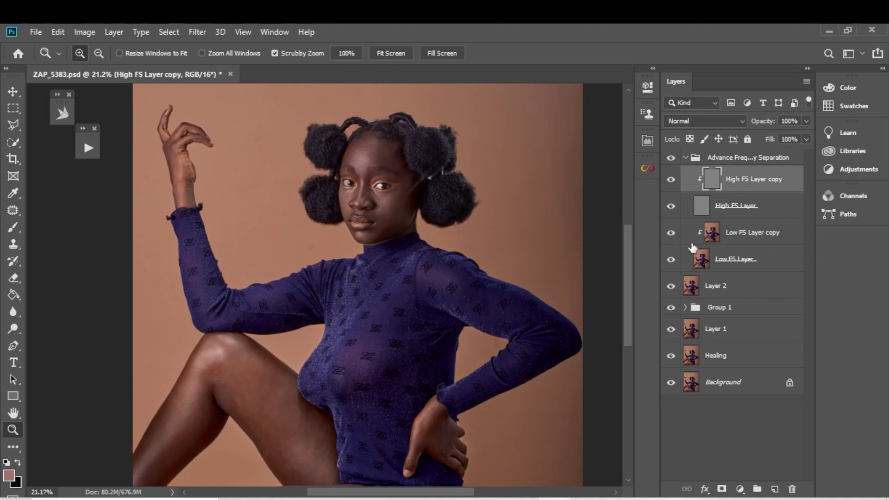
click(671, 183)
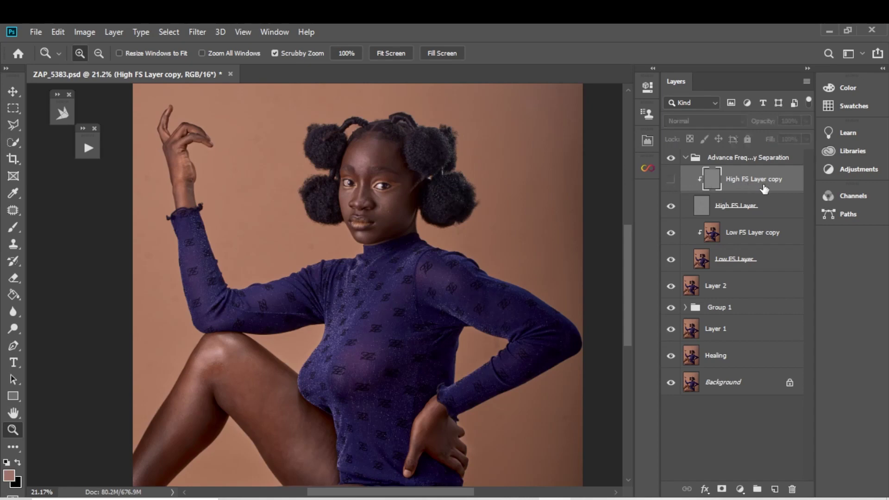
click(674, 206)
click(761, 241)
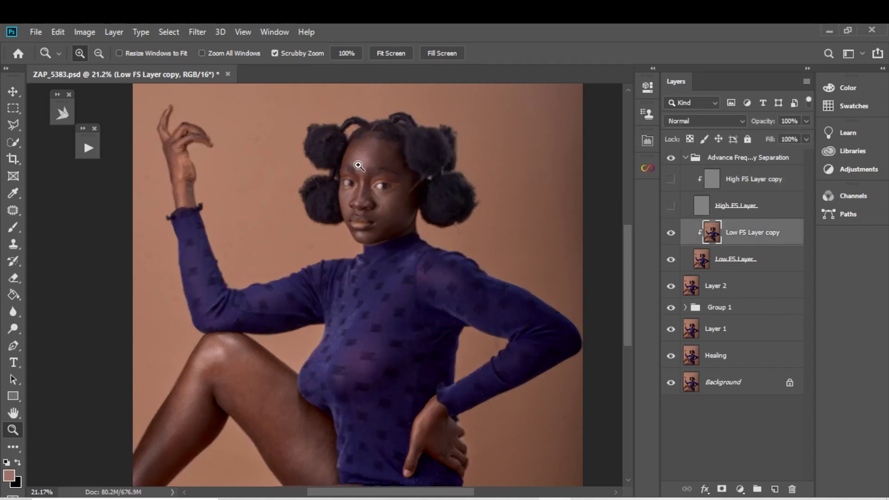
Switch to the Mixer Brush and clean its loaded paint for blending the face on Low FS Layer copy.
drag(358, 166, 382, 159)
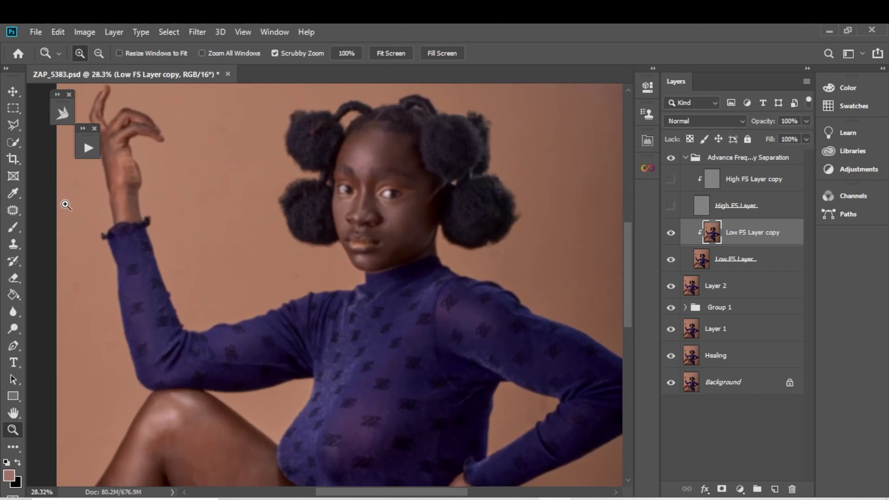
key(b)
key(shift+b)
key(shift+b)
key(shift+b)
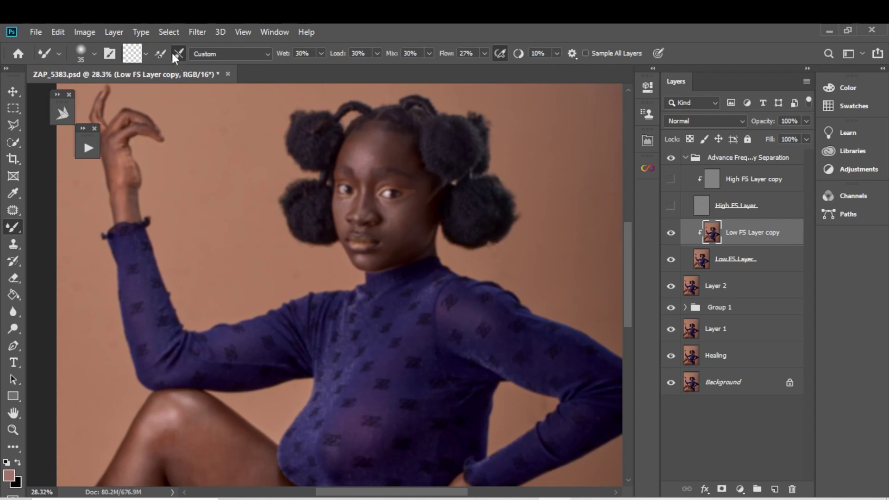
click(145, 54)
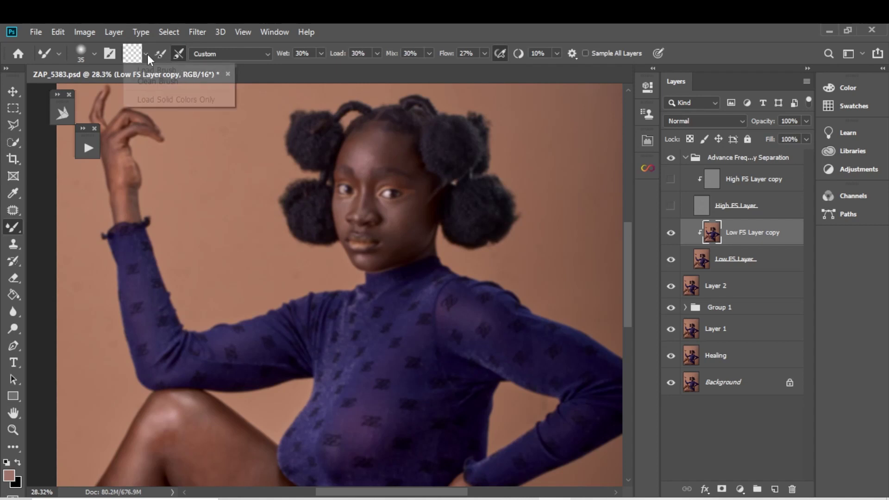
click(159, 80)
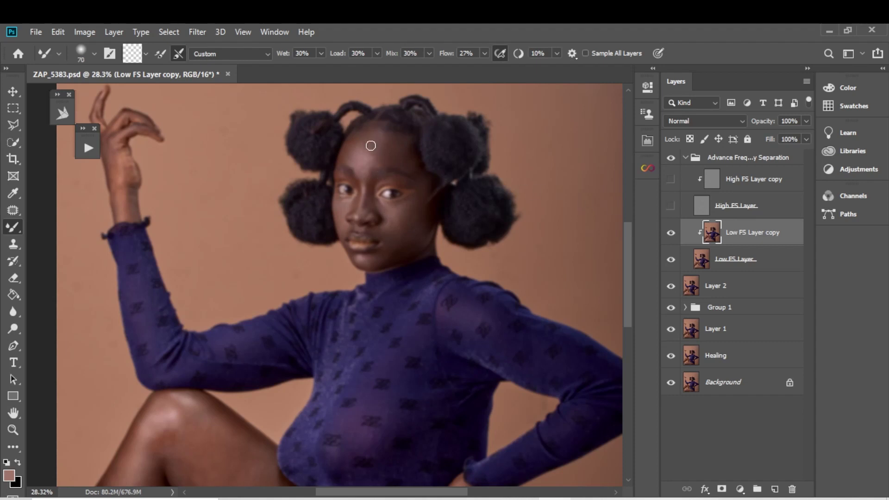
Blend the uneven highlights on the forehead with the Mixer Brush, bringing the brush size back to 70 px.
key(bracketright)
key(bracketright)
key(bracketright)
key(bracketright)
mouse_move(375, 141)
mouse_down()
mouse_move(359, 159)
mouse_move(374, 146)
mouse_move(368, 154)
mouse_move(398, 149)
mouse_move(391, 144)
mouse_move(404, 158)
mouse_move(386, 156)
mouse_move(407, 148)
mouse_move(411, 166)
mouse_move(409, 146)
mouse_move(373, 159)
mouse_up()
key(bracketleft)
key(bracketleft)
key(bracketleft)
key(bracketleft)
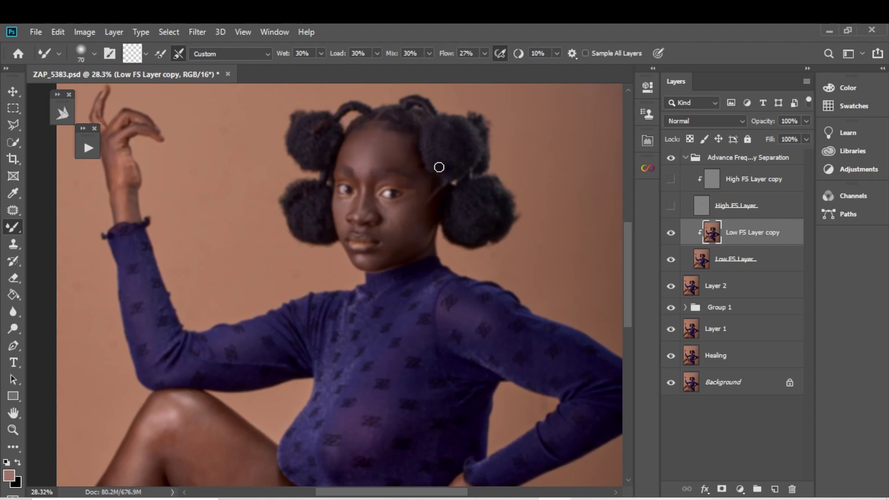
Blend the tones of the cheek below the eye with the Mixer Brush, enlarging the brush to 150 px.
key(bracketright)
key(bracketright)
click(670, 206)
key(bracketleft)
key(bracketleft)
key(bracketright)
key(bracketright)
drag(410, 212, 394, 216)
key(bracketright)
key(bracketright)
key(bracketright)
key(bracketright)
key(bracketright)
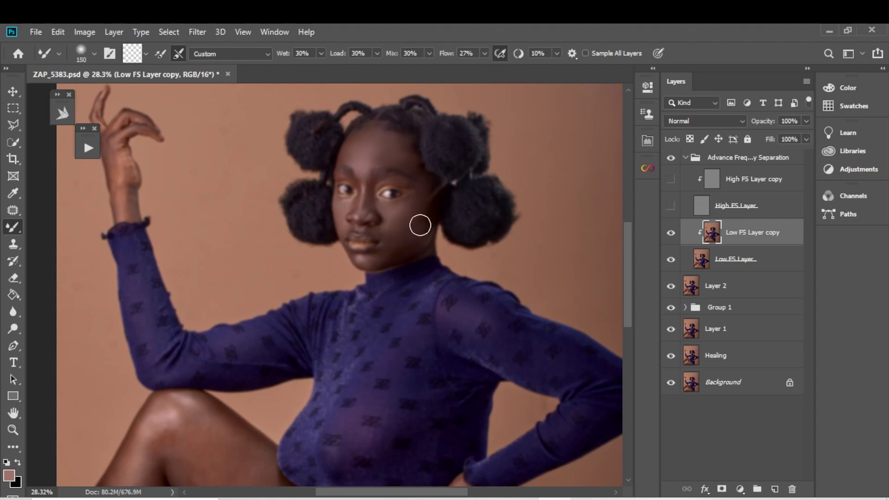
Blend the small areas around the mouth, nose and eyes with the Mixer Brush at sizes between 80 and 35 px.
key(bracketleft)
key(bracketleft)
key(bracketleft)
key(bracketleft)
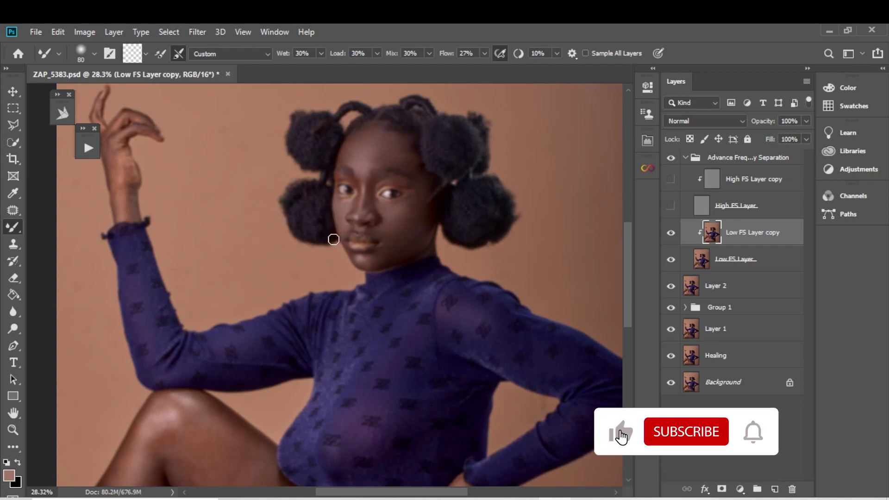
key(bracketleft)
key(bracketleft)
key(bracketleft)
key(bracketleft)
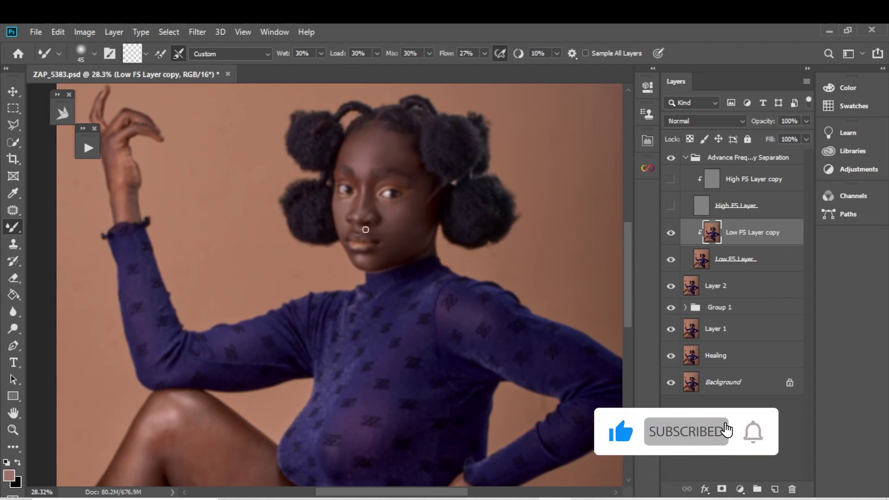
key(bracketleft)
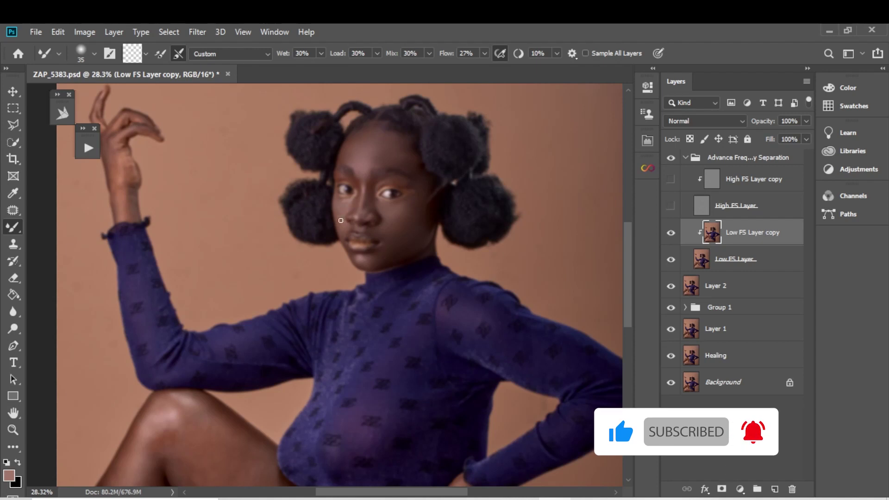
key(bracketright)
key(bracketright)
key(bracketright)
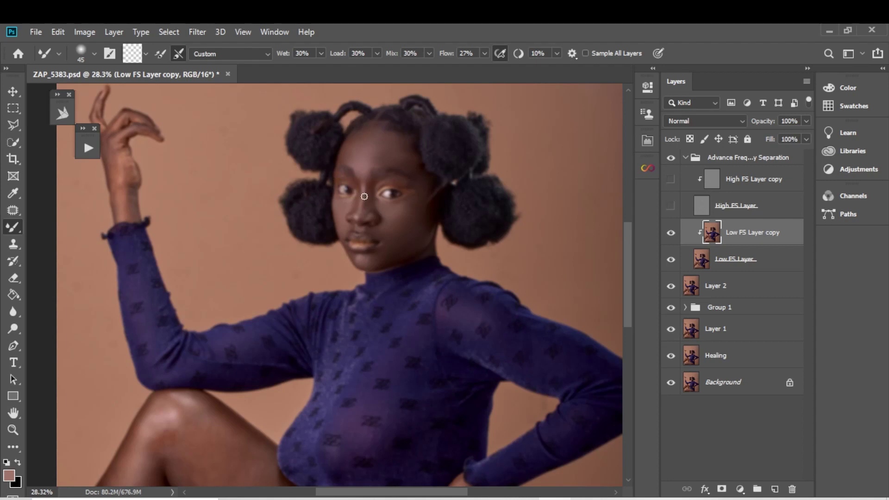
Check the face with High FS Layer shown, hide it again, and continue blending the under-eye area with a 50 px brush.
click(670, 206)
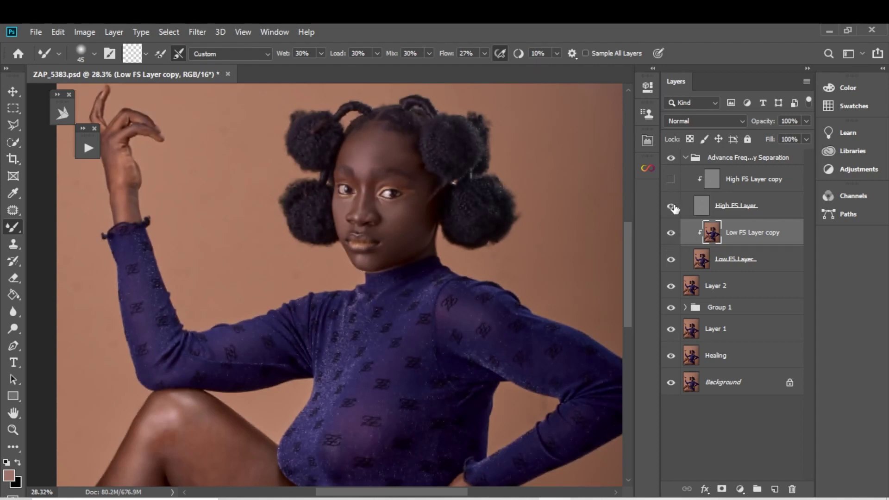
click(671, 207)
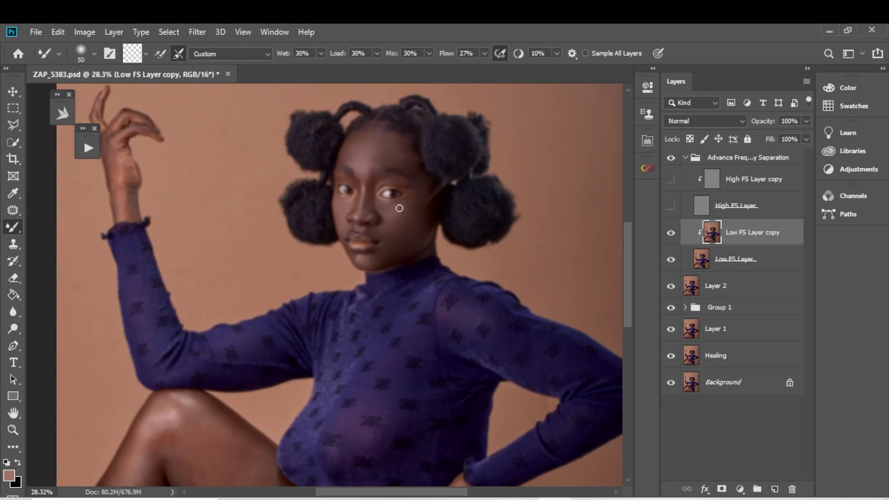
key(bracketright)
key(bracketright)
key(bracketright)
Blend the skin tones of the raised hand and wrist with the Mixer Brush at up to 90 px.
mouse_move(239, 198)
mouse_down()
mouse_move(339, 246)
mouse_move(395, 285)
mouse_up()
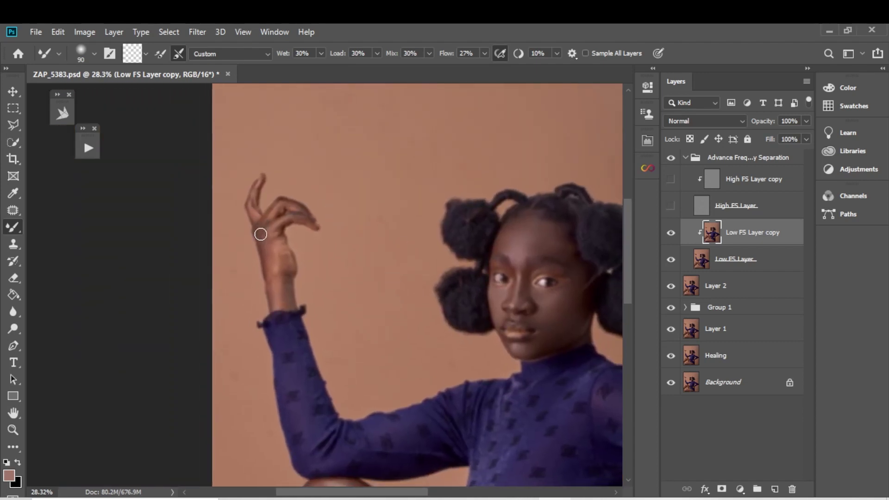
key(bracketleft)
key(bracketleft)
key(bracketleft)
key(bracketright)
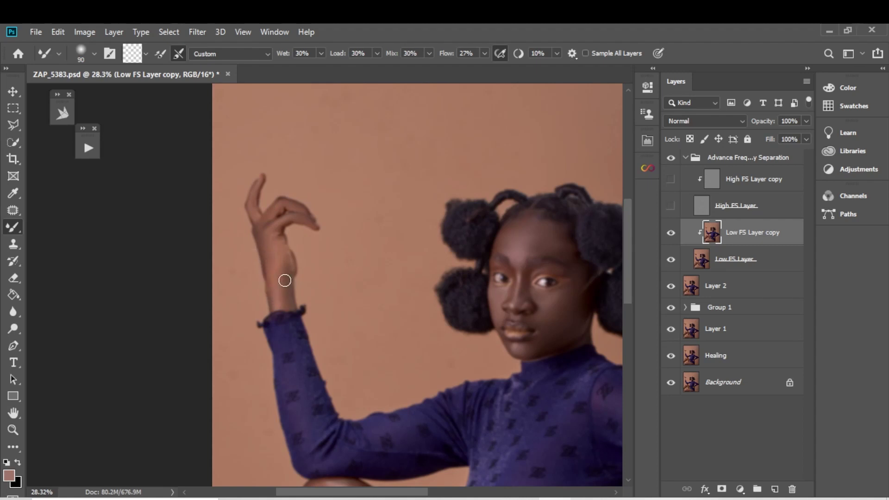
Blend the tones on the back of the hand resting on the hip, varying the Mixer Brush size.
drag(315, 386, 264, 61)
mouse_move(343, 308)
mouse_down()
mouse_move(442, 244)
mouse_move(258, 288)
mouse_move(273, 183)
mouse_move(286, 180)
mouse_up()
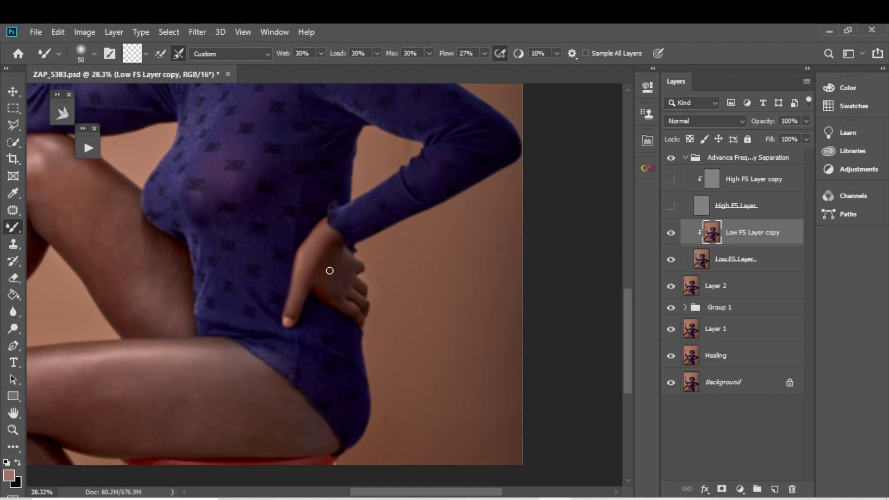
key(bracketright)
key(bracketright)
key(bracketright)
key(bracketright)
key(bracketleft)
key(bracketleft)
key(bracketleft)
key(bracketleft)
Blend the patchy tones on the raised leg's thigh near the bodysuit, setting the Mixer Brush to 150 px.
mouse_move(246, 252)
mouse_down()
mouse_move(445, 194)
mouse_move(435, 255)
mouse_up()
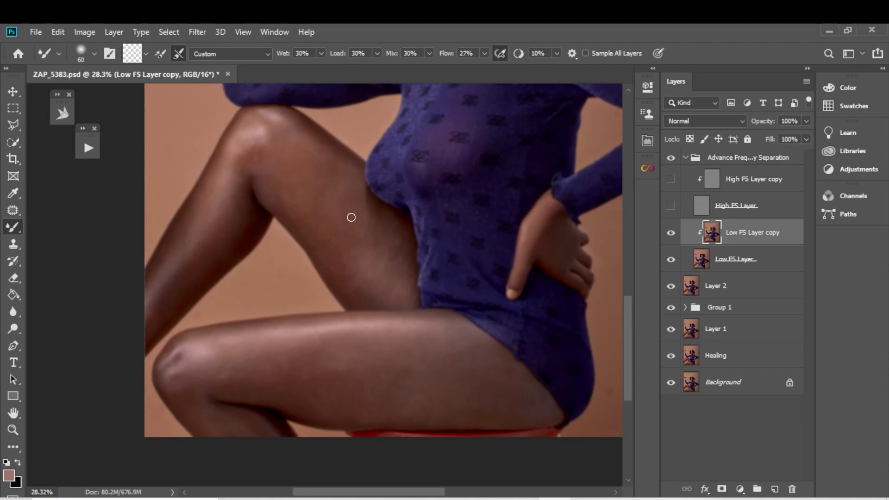
key(r)
mouse_move(375, 262)
mouse_down()
mouse_move(337, 206)
mouse_move(229, 197)
mouse_up()
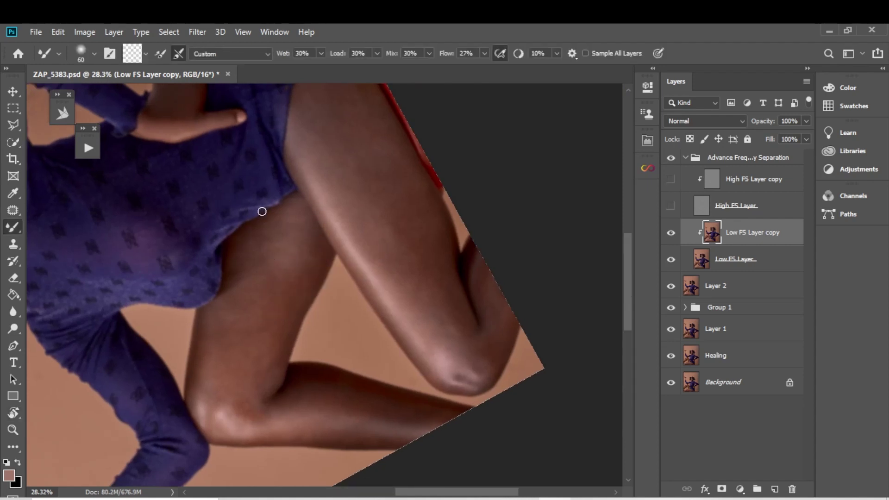
key(bracketright)
key(bracketright)
key(bracketright)
key(bracketright)
key(bracketright)
key(bracketright)
key(bracketright)
key(bracketright)
key(bracketright)
key(bracketleft)
key(bracketleft)
key(bracketleft)
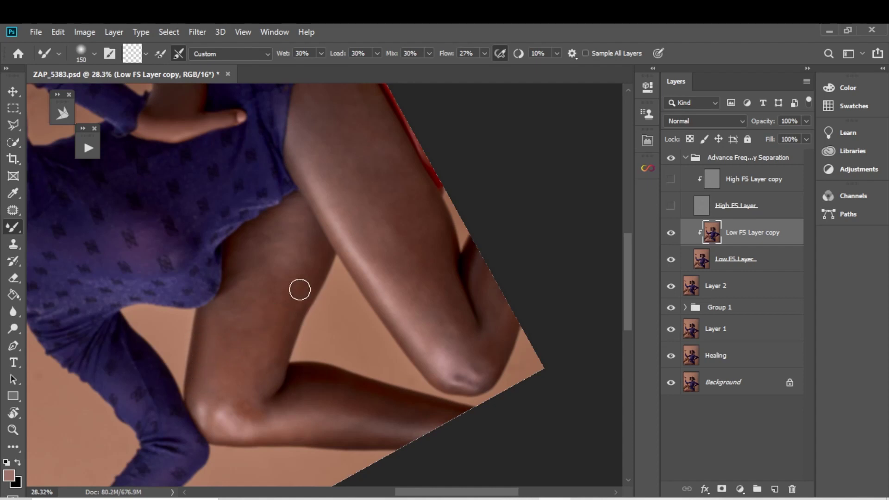
Smooth the broad area of the raised thigh with a 300 px Mixer Brush and its bodysuit edge with a 125 px brush.
key(bracketright)
key(bracketright)
key(bracketright)
key(bracketright)
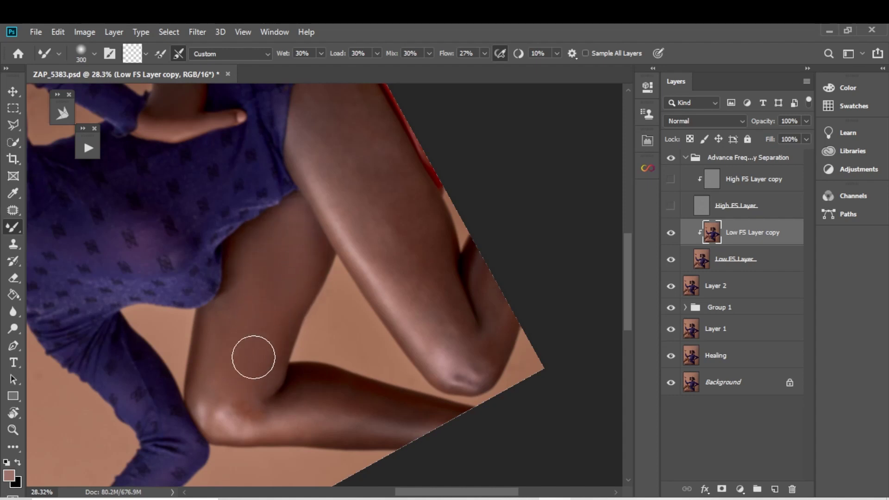
key(bracketleft)
key(bracketleft)
key(bracketleft)
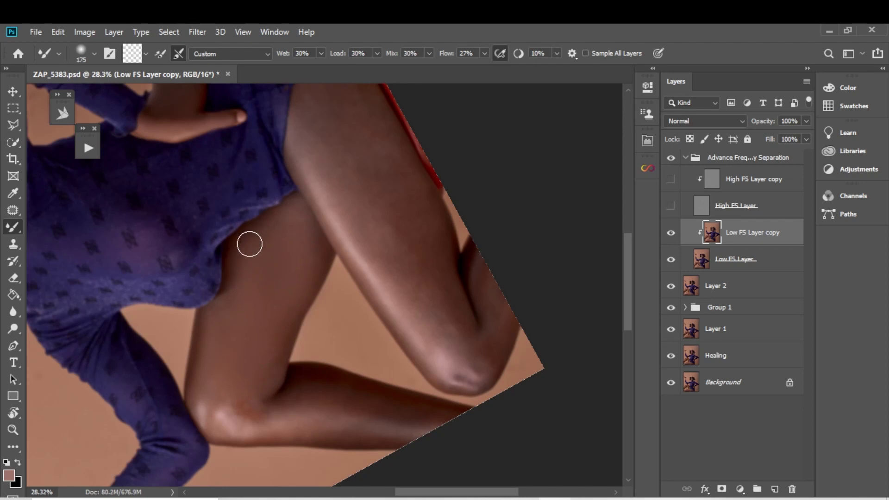
key(bracketleft)
key(bracketleft)
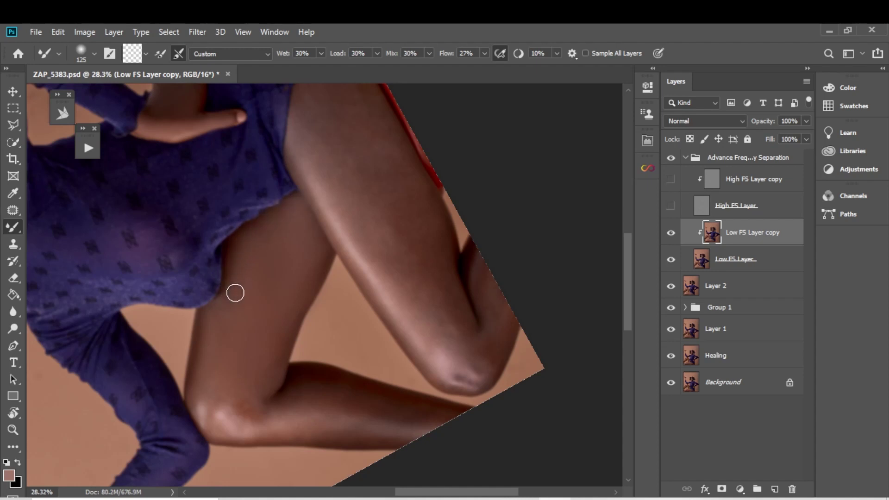
Blend the raised knee and upper shin with the Mixer Brush enlarged to 150 px.
drag(239, 323, 236, 238)
key(r)
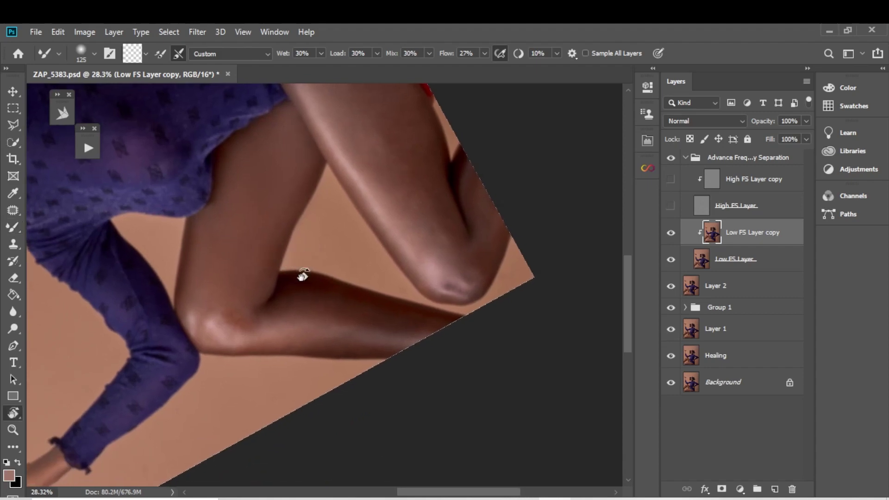
drag(302, 275, 314, 246)
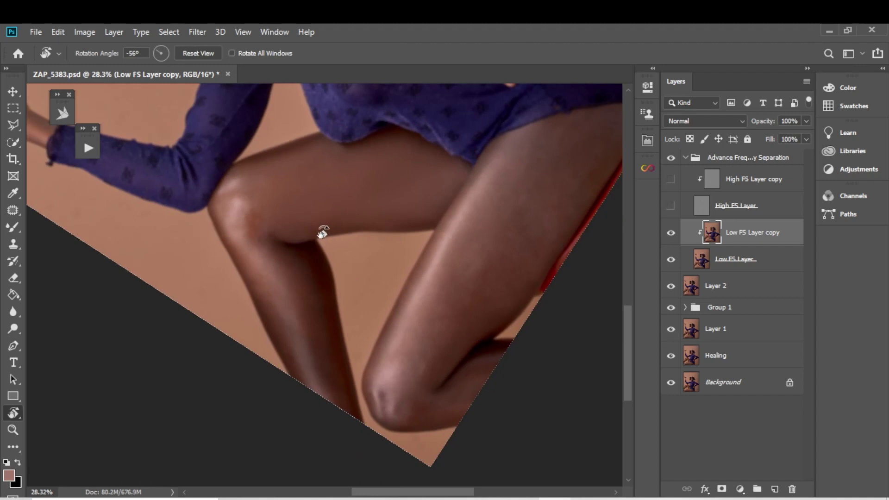
key(b)
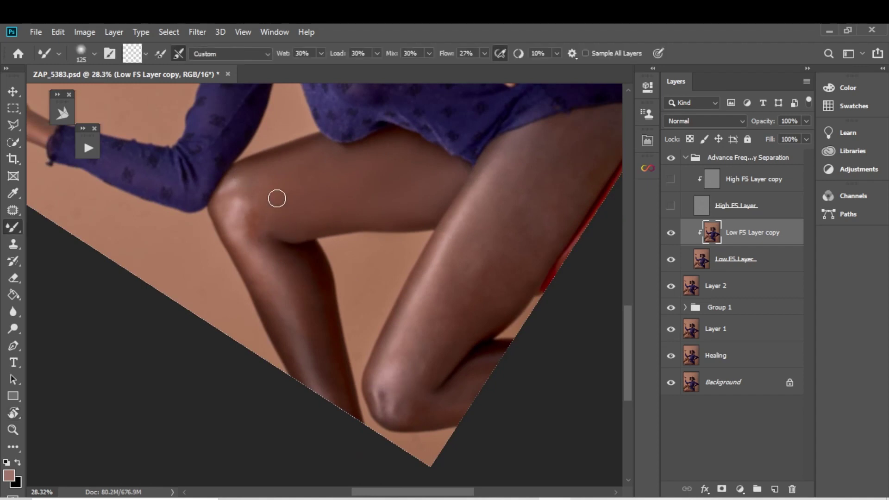
key(bracketright)
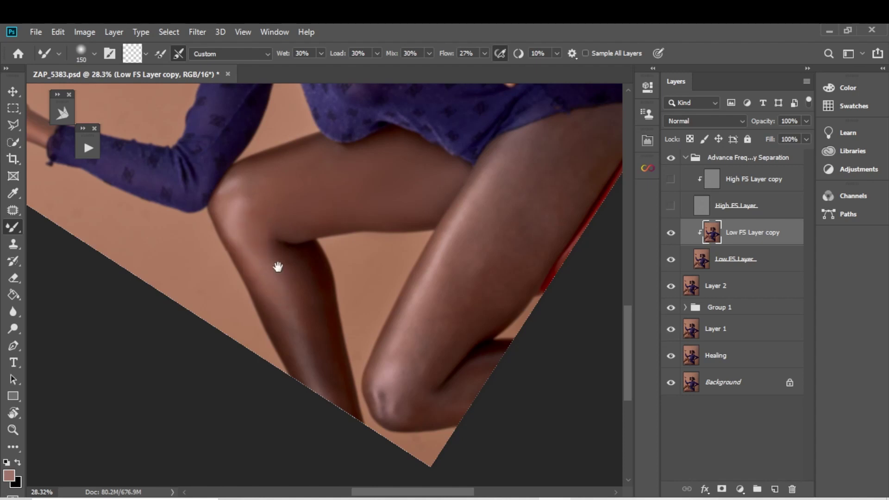
drag(277, 267, 268, 232)
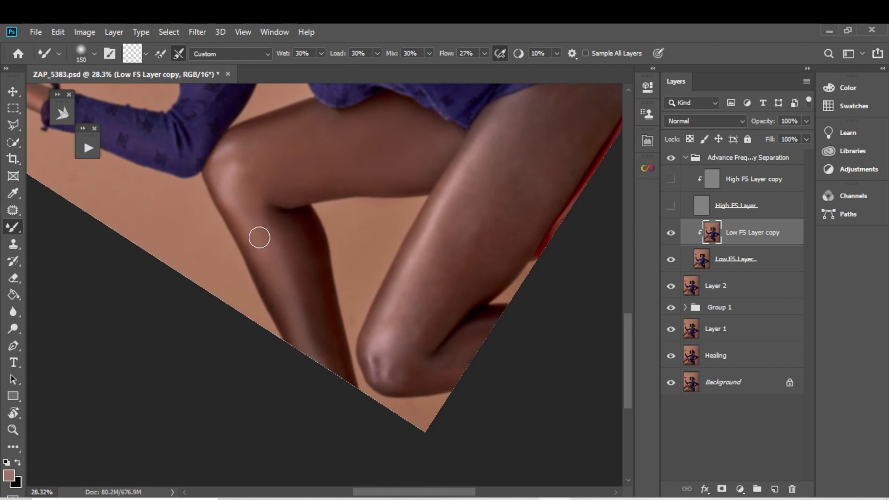
Blend the raised leg's shin and calf edge with an 80 px Mixer Brush, and its knee area with a 175 px brush.
key(bracketleft)
key(bracketleft)
key(bracketleft)
key(bracketleft)
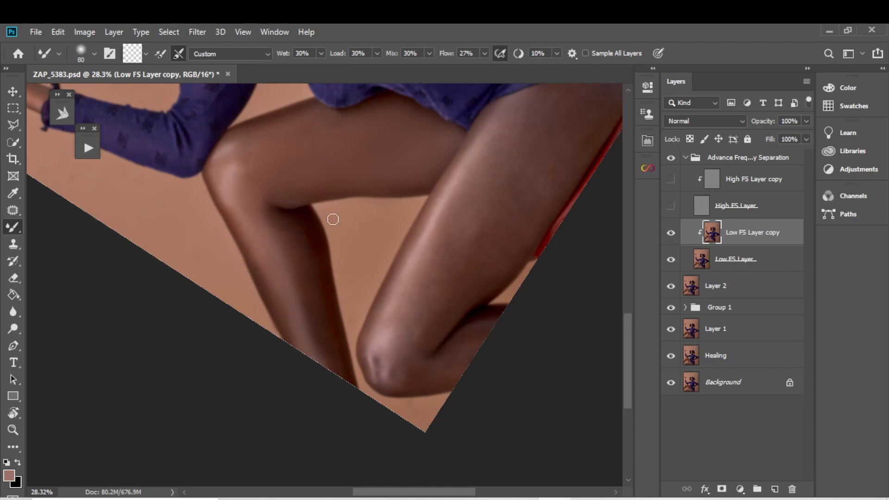
key(bracketright)
key(bracketright)
key(bracketright)
key(bracketright)
key(bracketright)
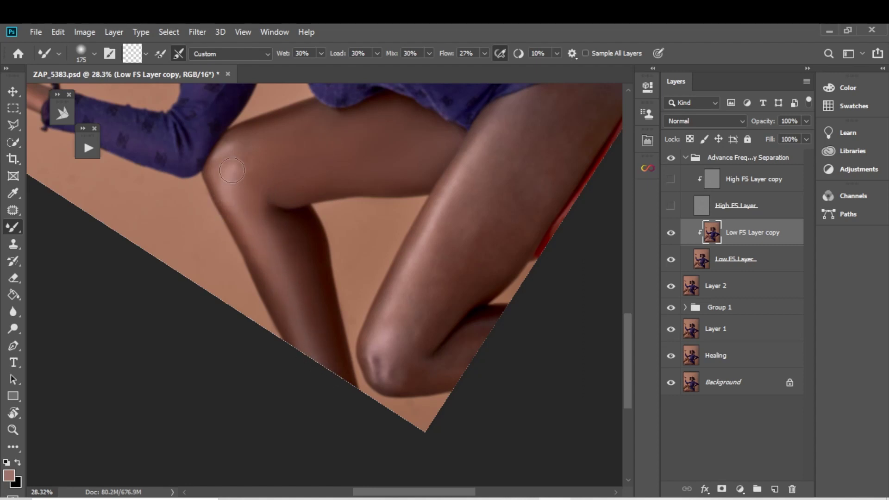
click(681, 211)
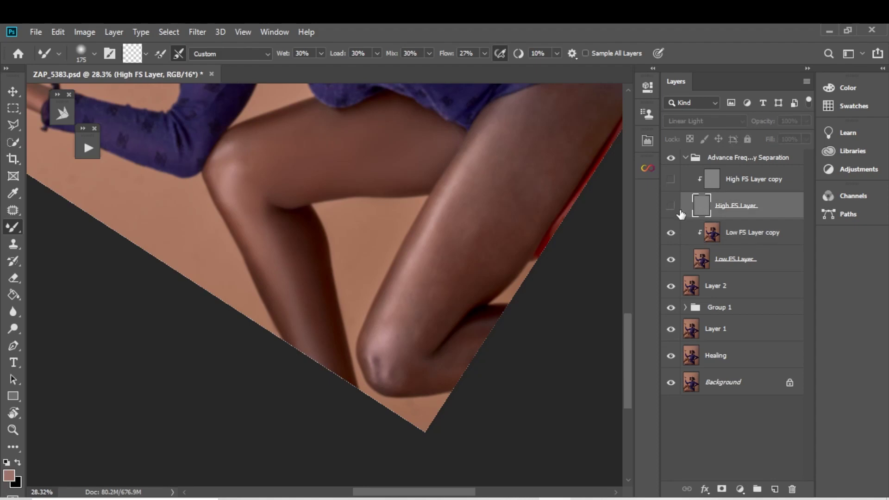
double_click(682, 209)
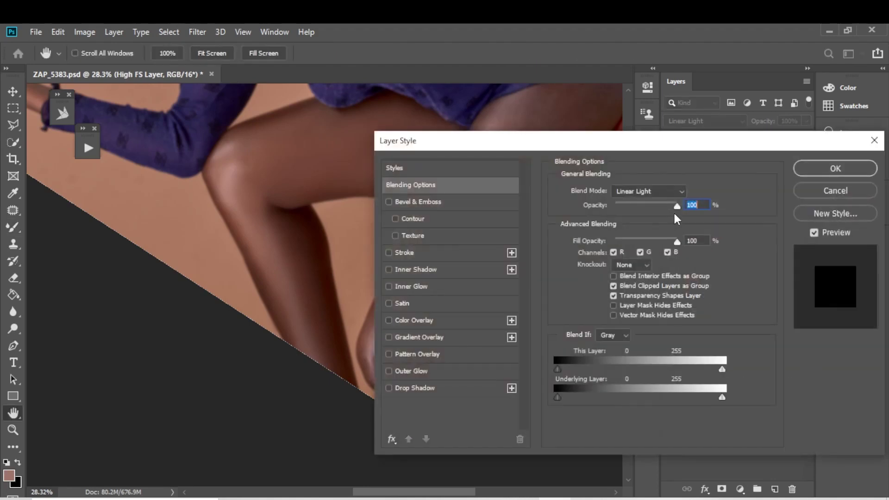
click(833, 191)
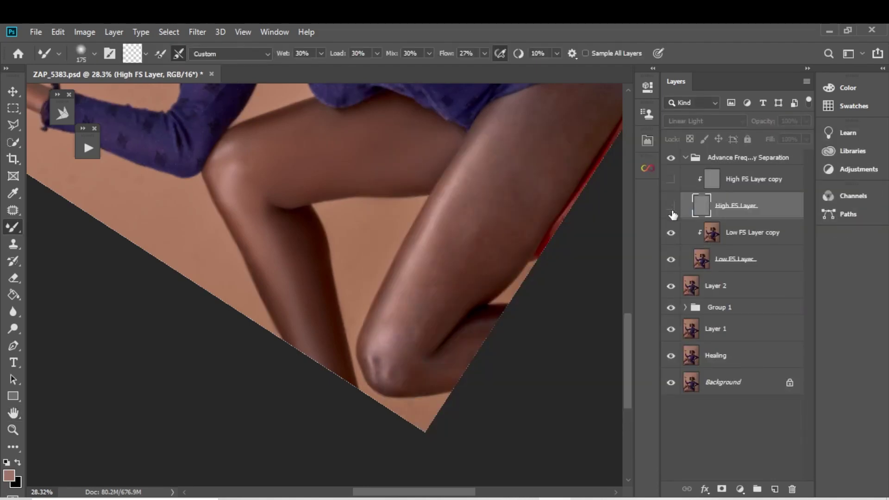
Rotate the canvas to -81° around the horizontal thigh and hide the High FS Layer.
mouse_move(424, 191)
mouse_down()
mouse_move(332, 202)
mouse_move(284, 189)
mouse_move(307, 277)
mouse_move(318, 250)
mouse_move(377, 178)
mouse_up()
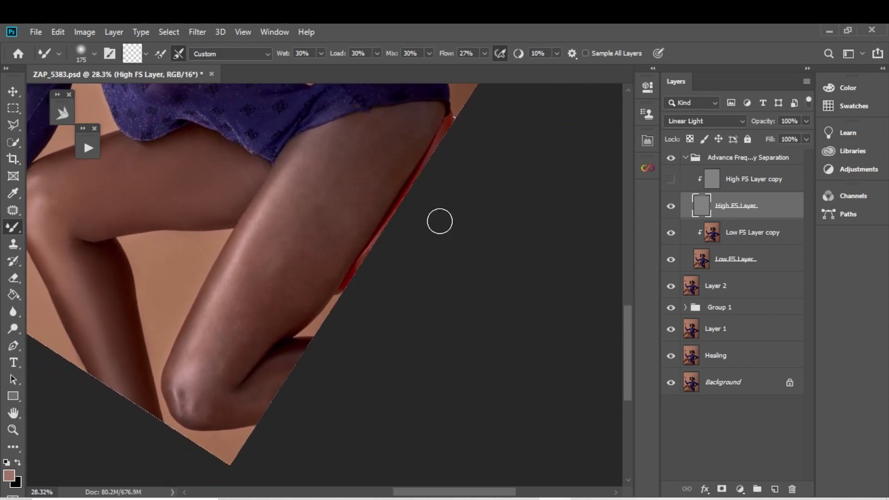
key(r)
drag(394, 236, 327, 165)
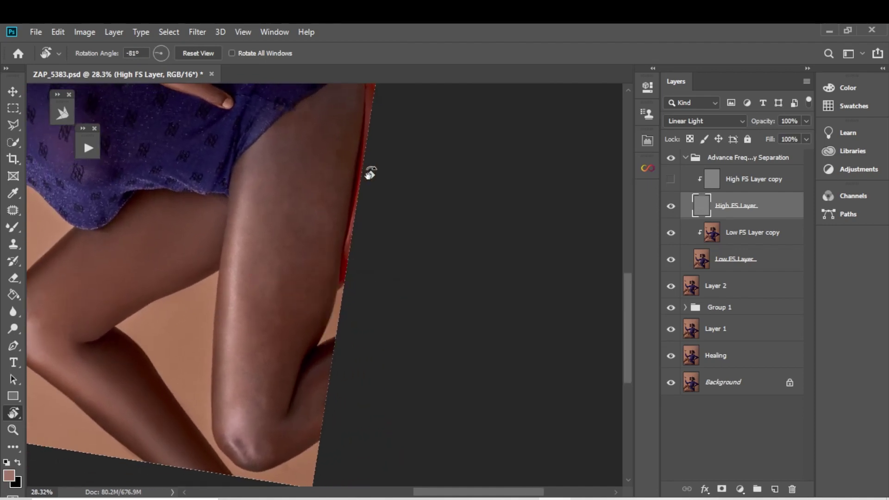
click(672, 206)
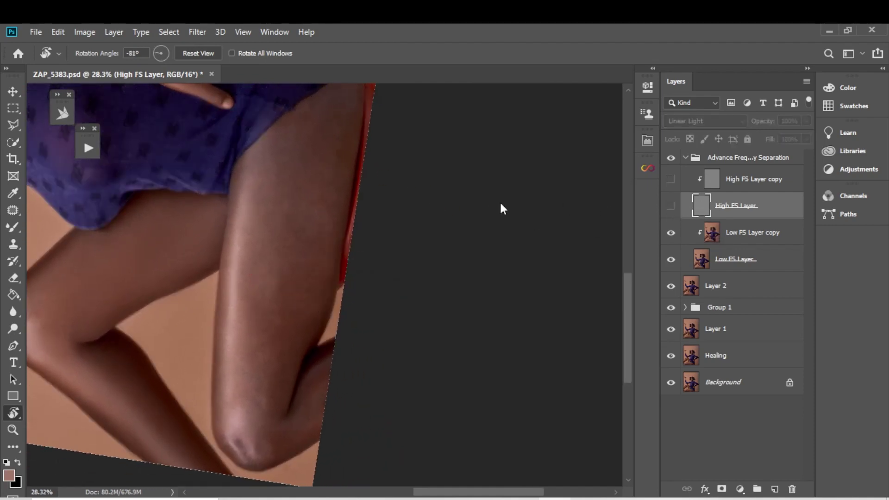
Blend the horizontal thigh's tones near the bodysuit edge on the Low FS Layer copy with a 175 px Mixer Brush.
key(b)
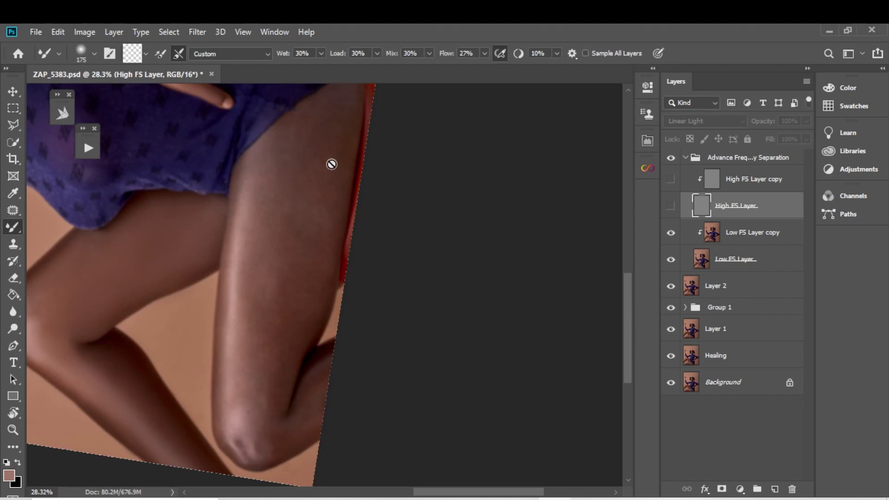
key(bracketright)
key(bracketright)
key(bracketright)
click(711, 233)
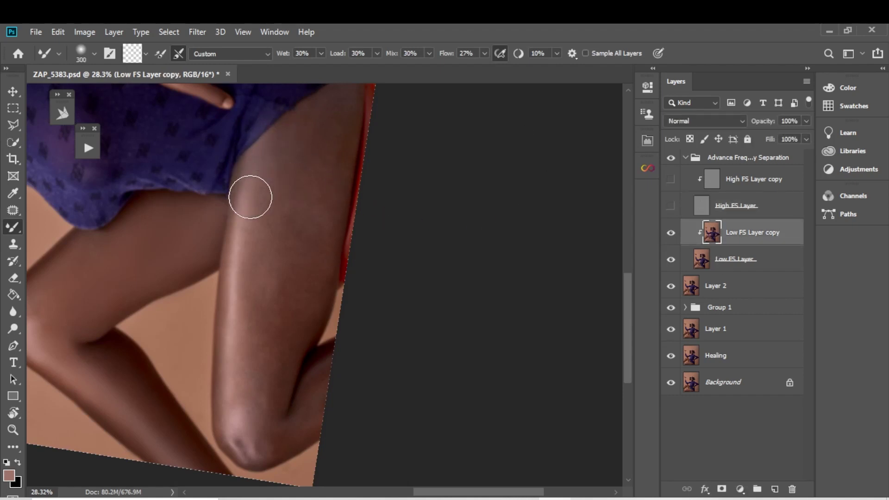
key(bracketleft)
key(bracketleft)
key(bracketleft)
mouse_move(250, 193)
mouse_down()
mouse_move(263, 143)
mouse_move(249, 170)
mouse_up()
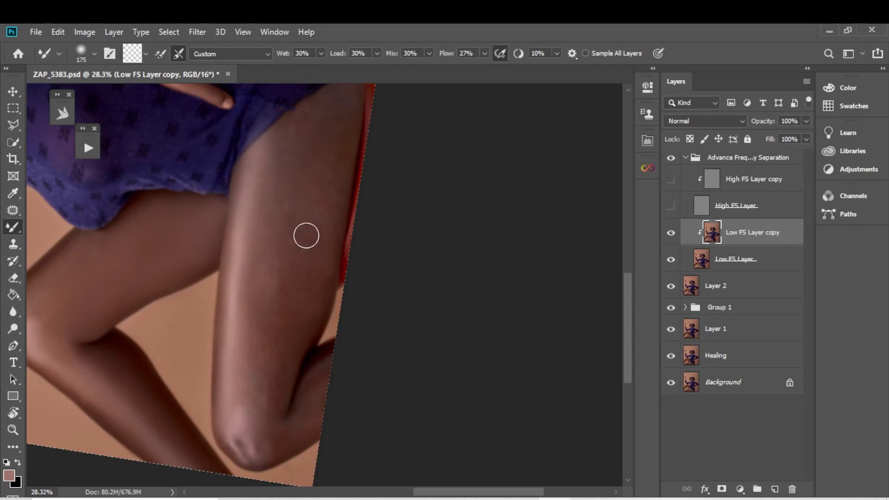
Smooth the broad length of the horizontal thigh with a 400 px Mixer Brush.
key(bracketright)
key(bracketright)
key(bracketright)
key(bracketright)
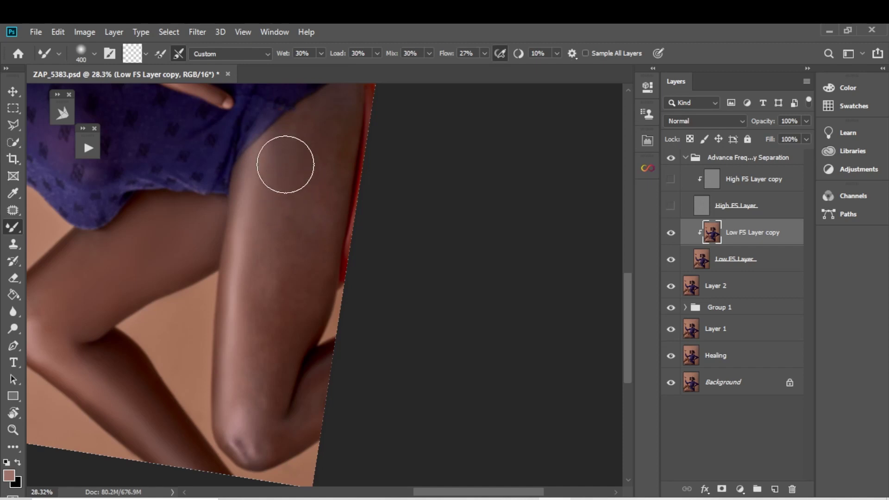
mouse_move(271, 386)
mouse_down()
mouse_move(260, 407)
mouse_move(278, 424)
mouse_move(263, 386)
mouse_move(268, 393)
mouse_move(280, 349)
mouse_move(285, 261)
mouse_move(260, 391)
mouse_move(256, 285)
mouse_move(275, 247)
mouse_up()
Even out the remaining patches in the middle of the horizontal thigh with a 250 px Mixer Brush.
key(bracketleft)
key(bracketleft)
key(bracketleft)
key(bracketleft)
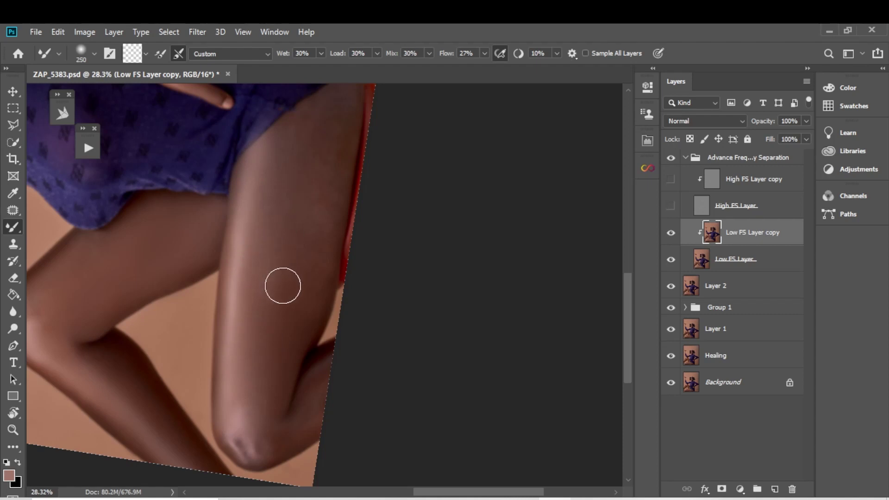
key(bracketright)
key(bracketright)
drag(318, 152, 264, 168)
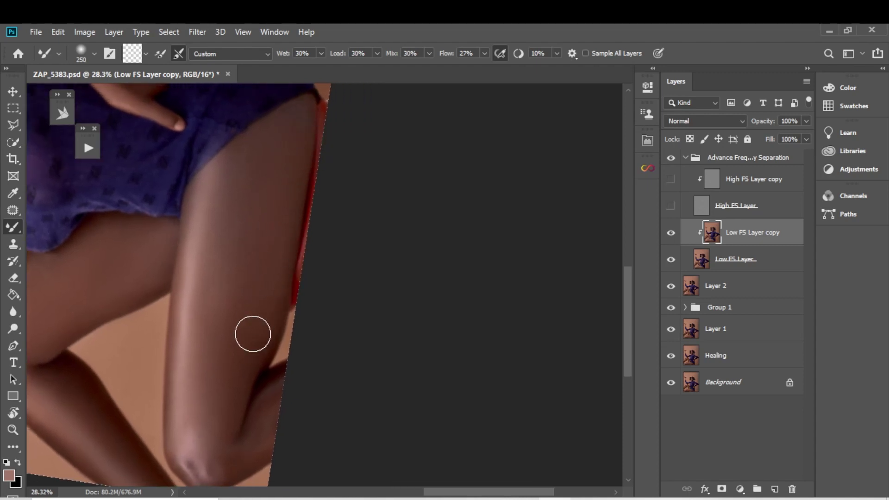
Refine the horizontal thigh's tones with a 100 px Mixer Brush and check the blend with the High FS Layer toggled on and off.
key(bracketleft)
key(bracketleft)
key(bracketleft)
key(bracketleft)
key(bracketleft)
click(669, 206)
click(670, 206)
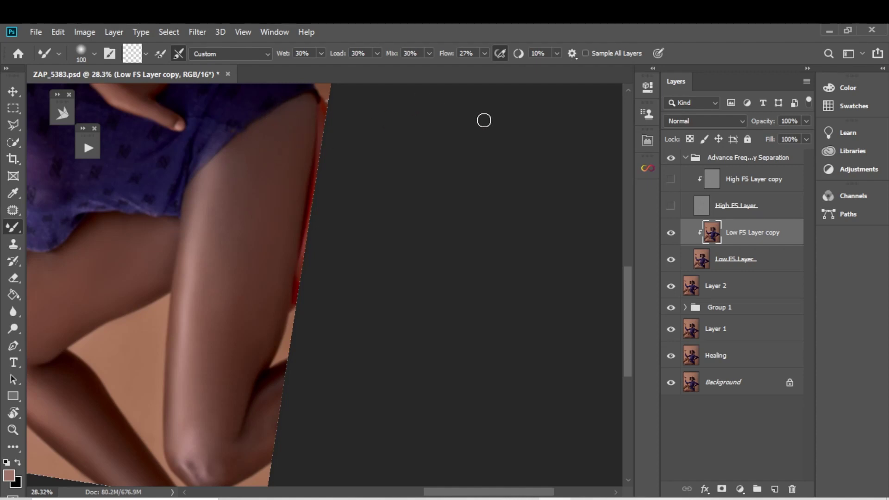
Show the High FS Layer and High FS Layer copy over the whole portrait, with the canvas rotation reset to 0°.
click(670, 206)
key(z)
drag(351, 295, 334, 215)
key(r)
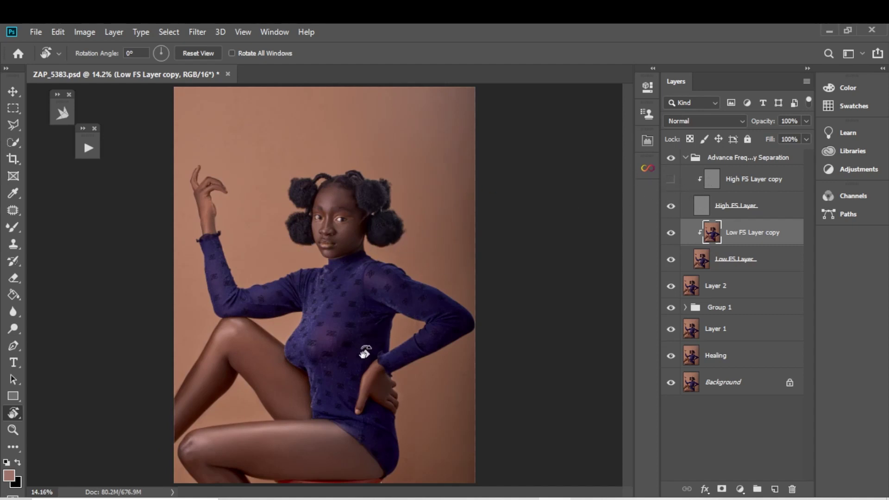
key(z)
click(671, 180)
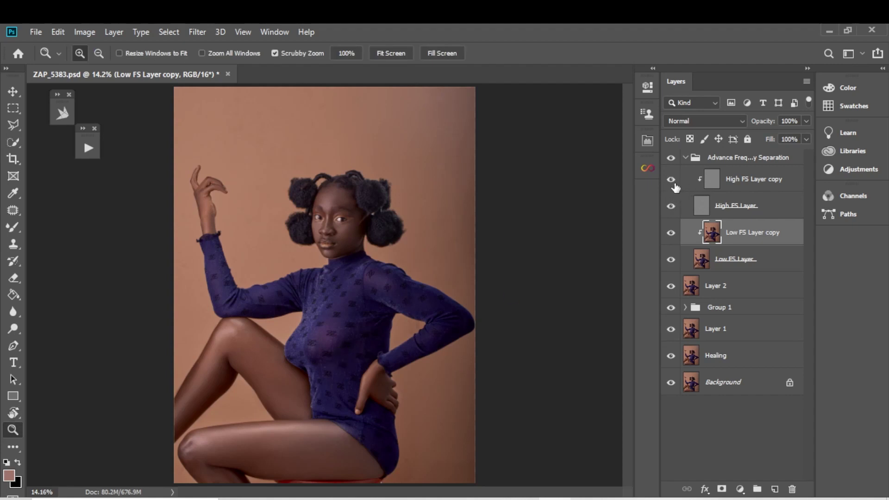
Compare the portrait with the Advance Frequency Separation group hidden and shown.
click(671, 158)
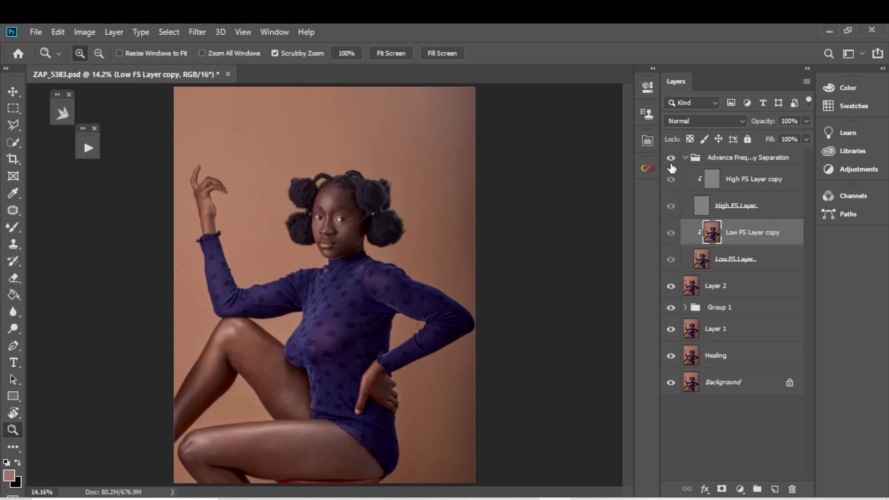
click(671, 161)
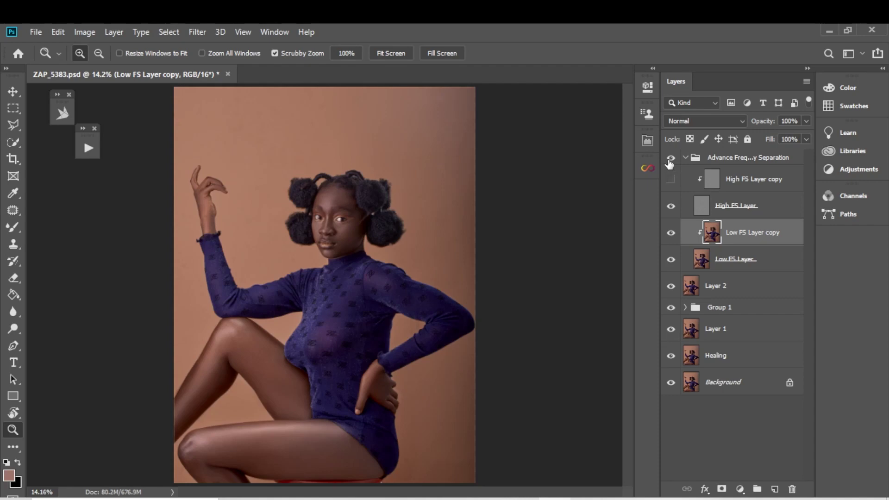
click(671, 159)
click(671, 160)
Clean up the skin texture around the eyebrows on the High FS Layer copy with the Clone Stamp.
drag(346, 198, 408, 183)
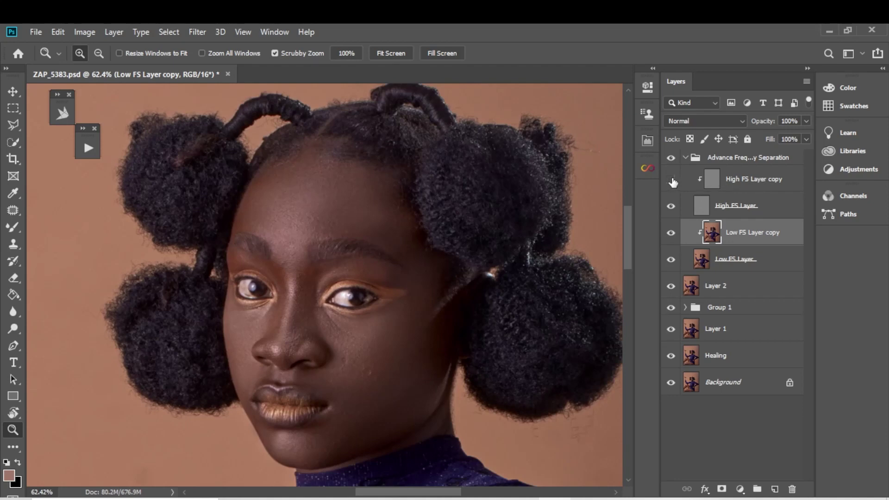
click(736, 184)
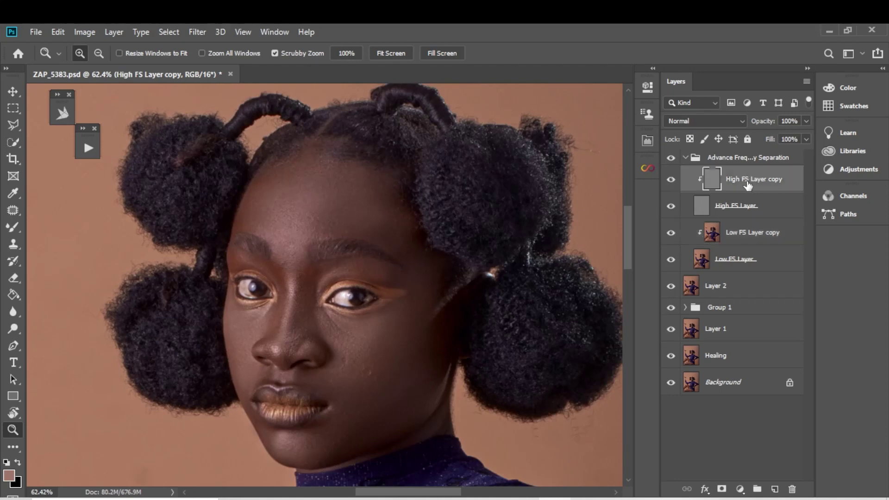
drag(304, 199, 304, 200)
drag(320, 219, 318, 194)
drag(249, 280, 224, 258)
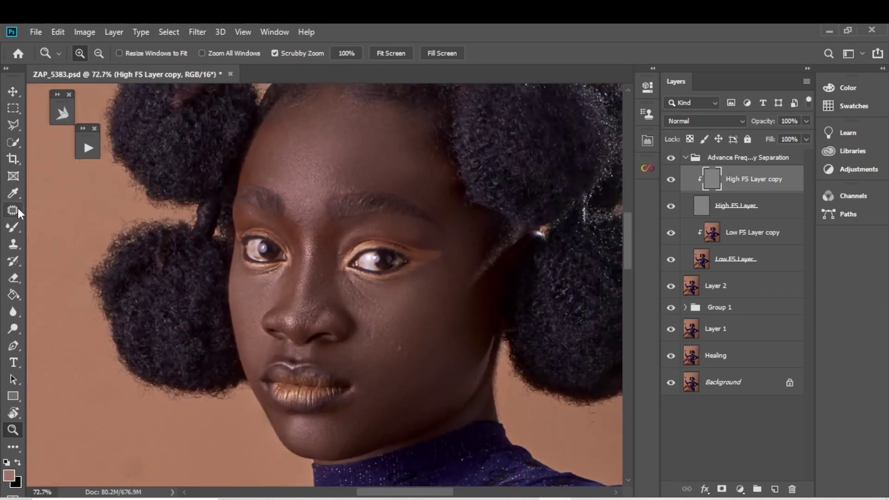
click(14, 246)
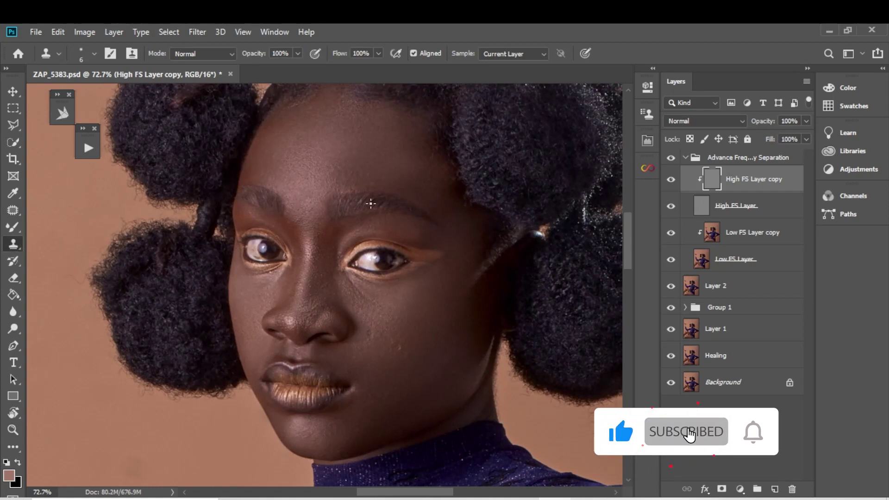
key(bracketleft)
key(bracketleft)
key(bracketleft)
key(bracketleft)
key(bracketleft)
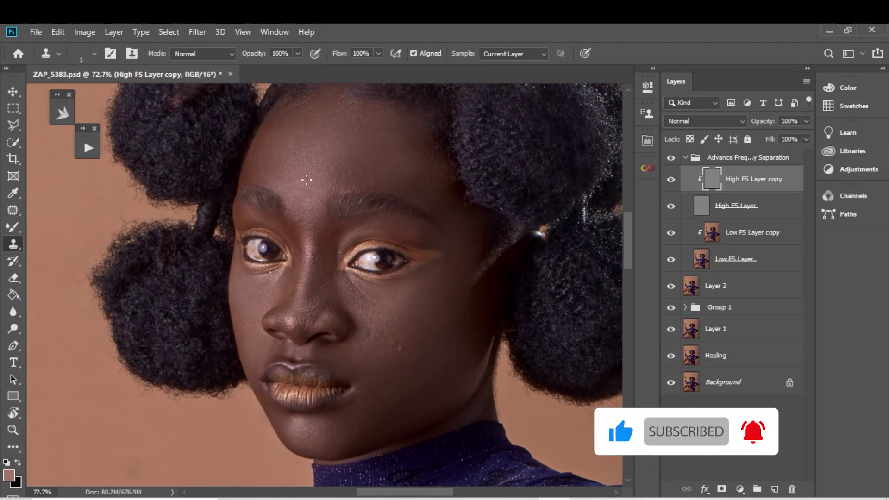
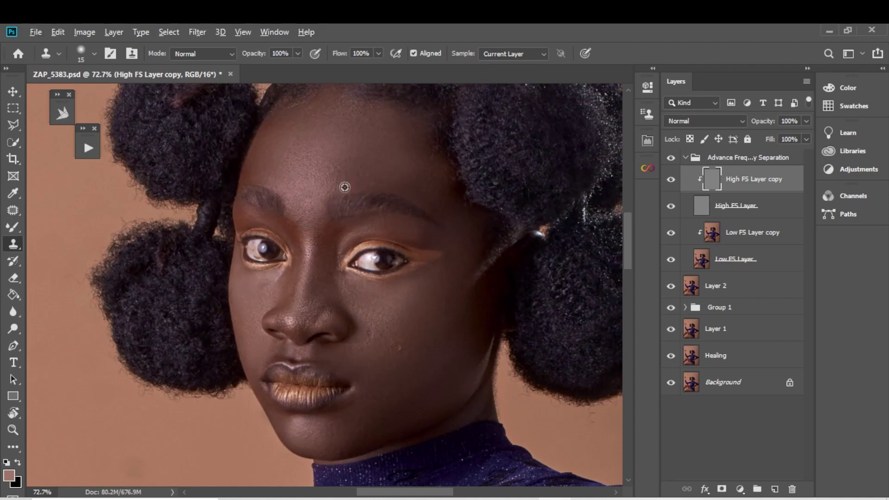
Clone nearby skin texture over small spots on the raised knee and thigh with a 15 px Clone Stamp.
scroll(405, 188, down, 1)
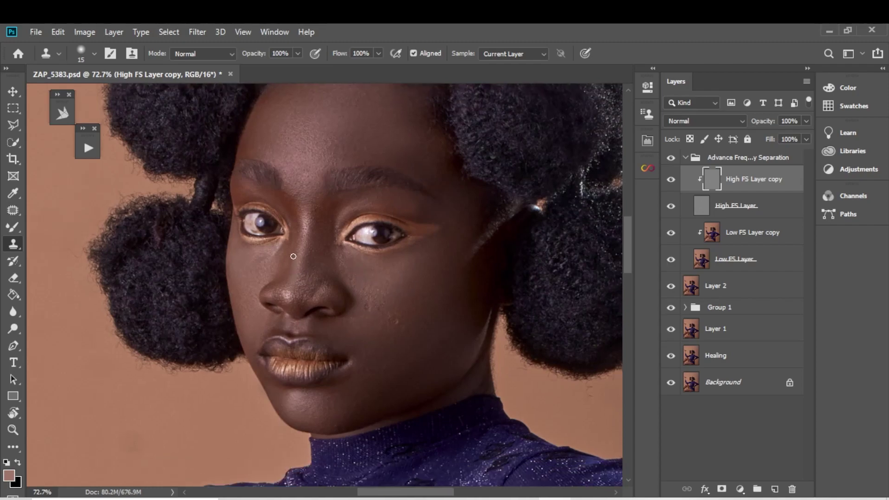
scroll(293, 255, down, 8)
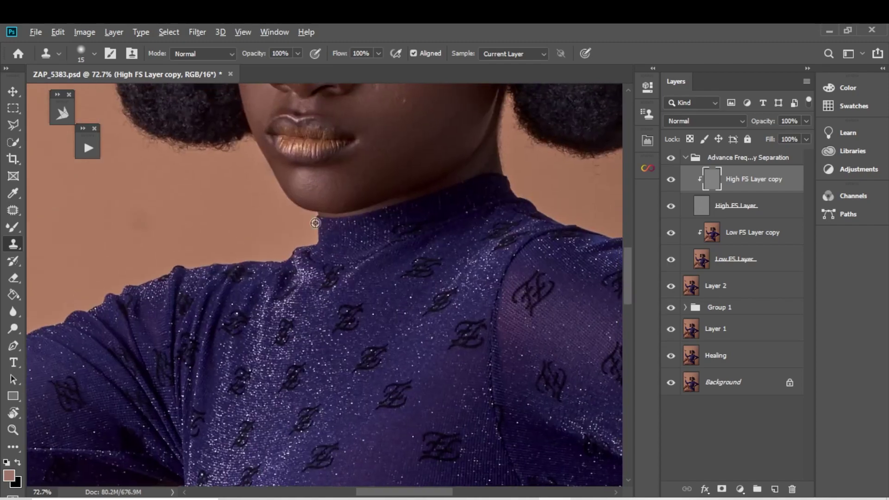
scroll(327, 189, down, 14)
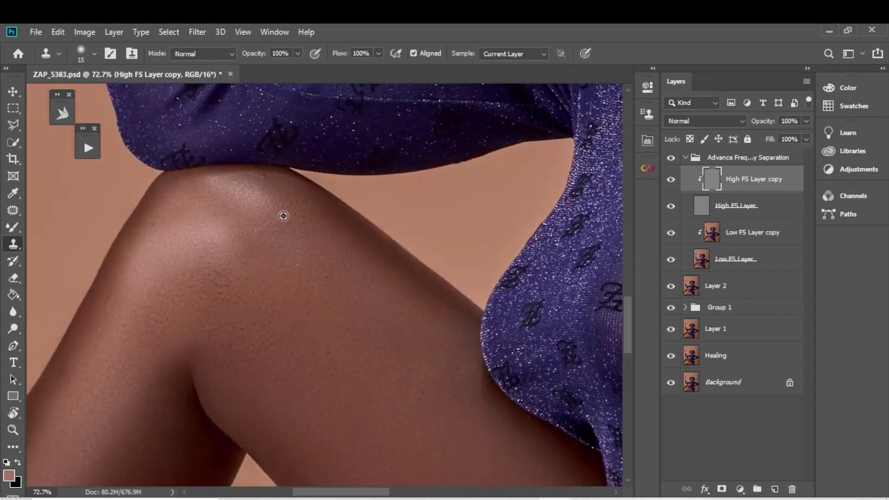
scroll(280, 273, down, 4)
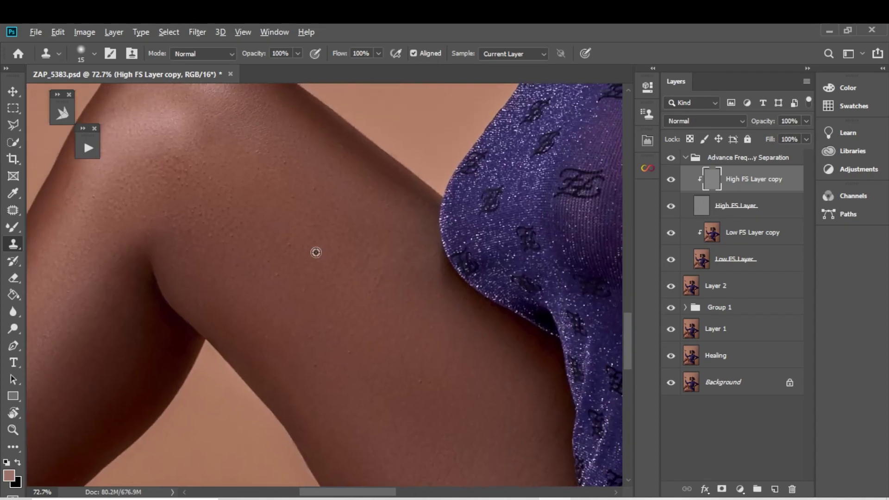
alt+click(179, 216)
drag(113, 216, 192, 254)
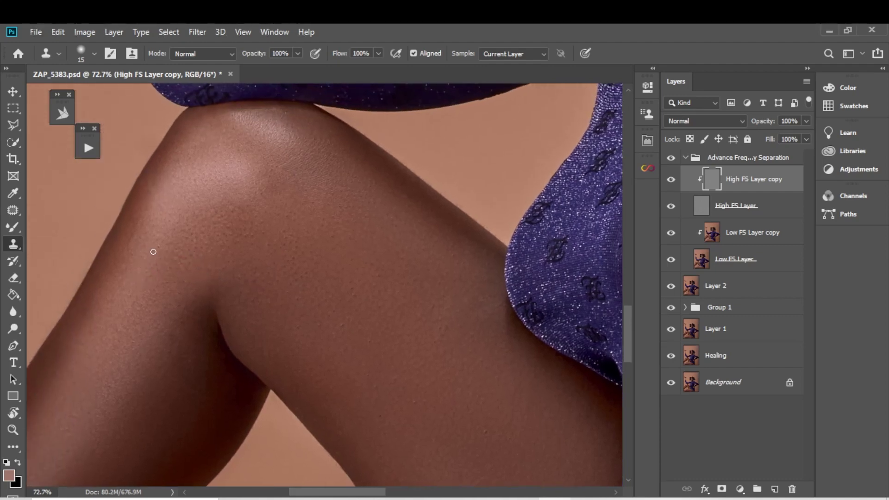
mouse_move(151, 315)
mouse_down()
mouse_move(215, 121)
mouse_move(250, 232)
mouse_move(360, 182)
mouse_move(330, 145)
mouse_up()
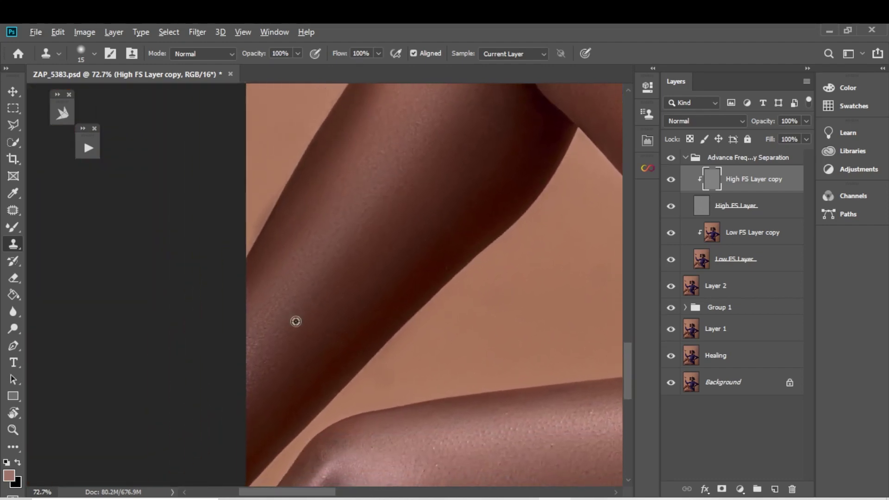
Compare the whole portrait with the High FS Layer copy hidden and shown.
key(z)
drag(333, 331, 209, 337)
drag(272, 401, 415, 300)
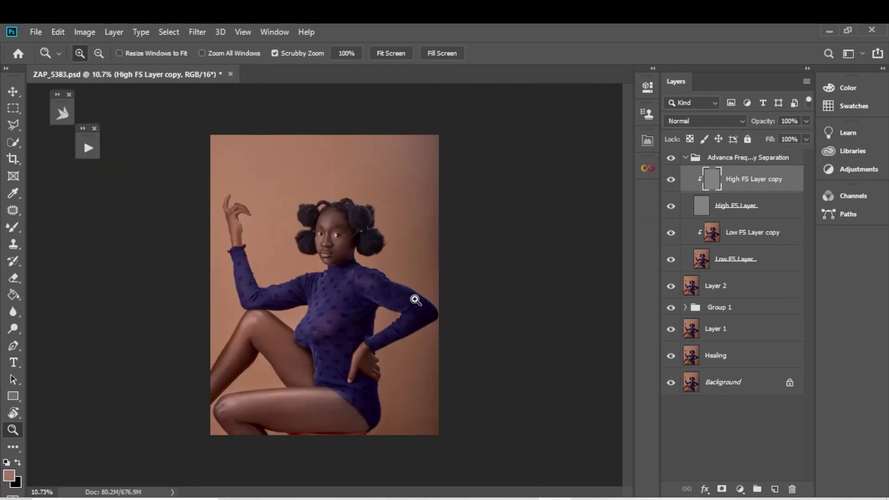
click(672, 180)
click(673, 181)
click(671, 181)
Hide the High FS Layer and its copy, and make the Low FS Layer copy active for freehand Lasso selections.
click(672, 181)
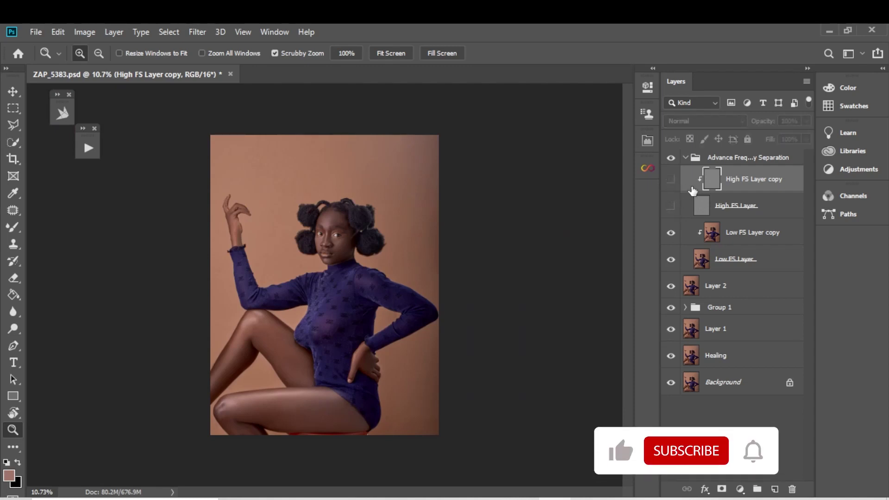
click(734, 238)
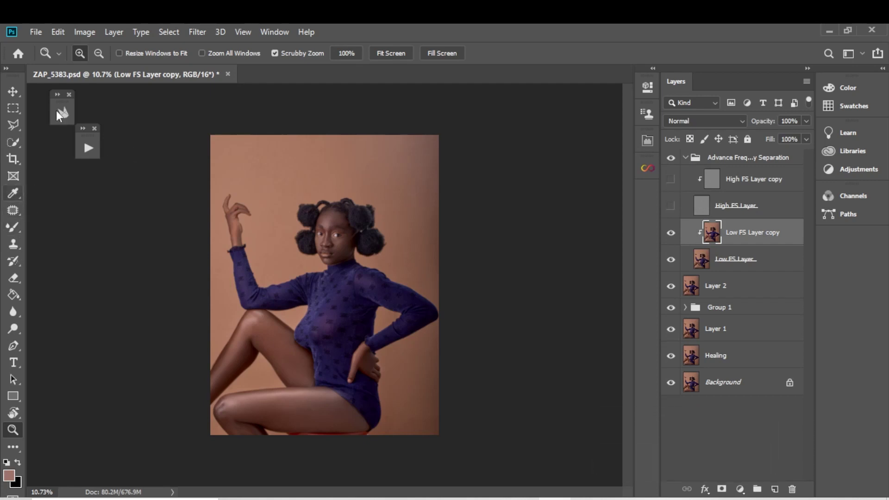
click(17, 121)
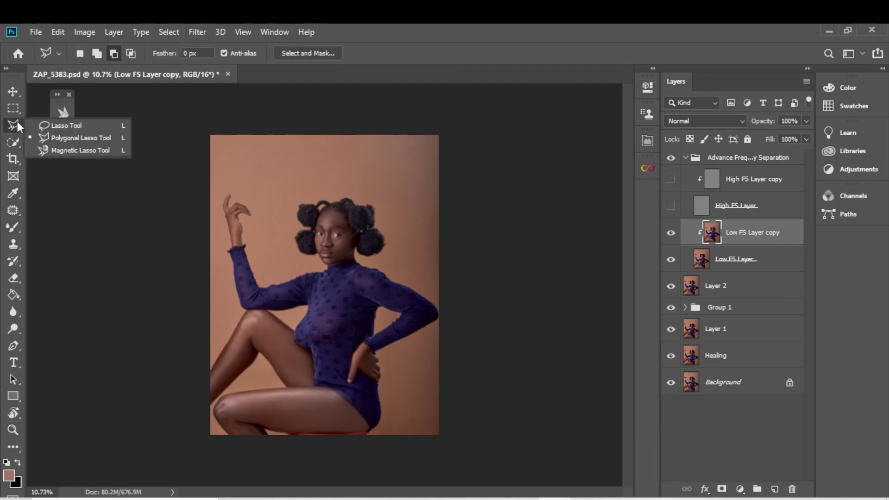
click(60, 124)
Lasso the central forehead on the Low FS Layer copy and apply a Gaussian Blur with a 15 px radius.
key(z)
drag(312, 250, 366, 237)
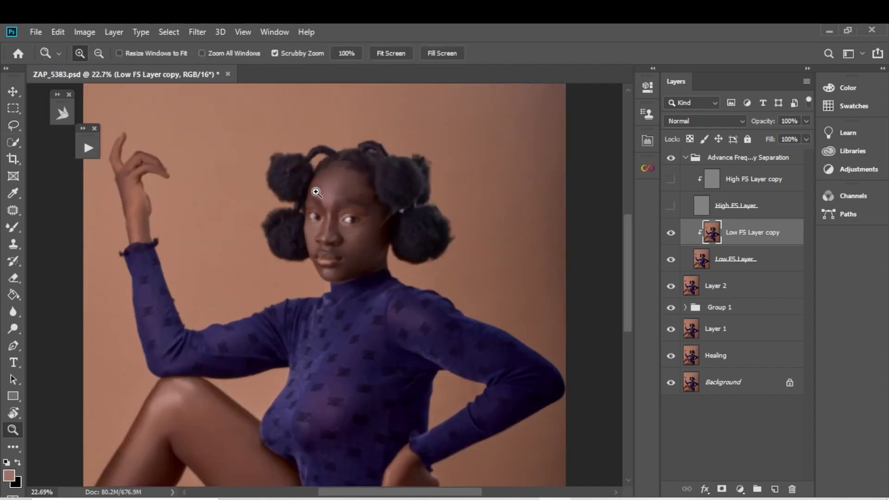
key(l)
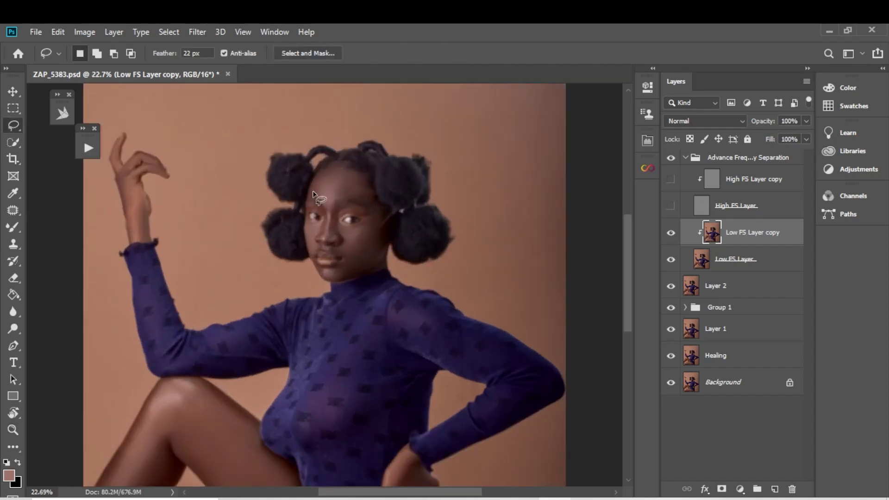
mouse_move(316, 185)
mouse_down()
mouse_move(337, 174)
mouse_move(355, 181)
mouse_move(332, 206)
mouse_move(316, 187)
mouse_up()
click(205, 30)
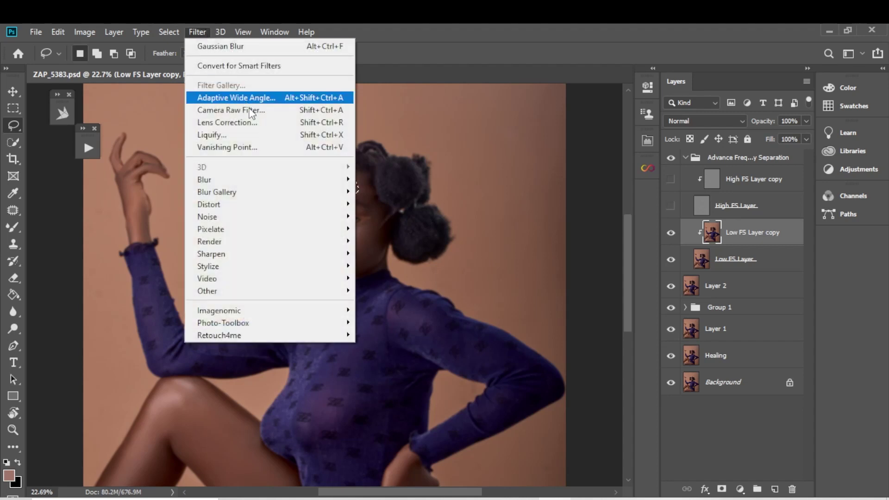
mouse_move(273, 197)
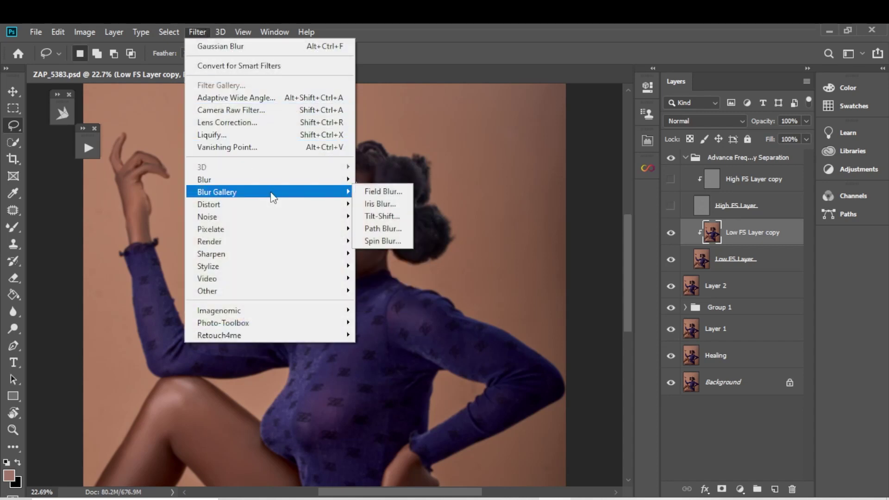
mouse_move(324, 179)
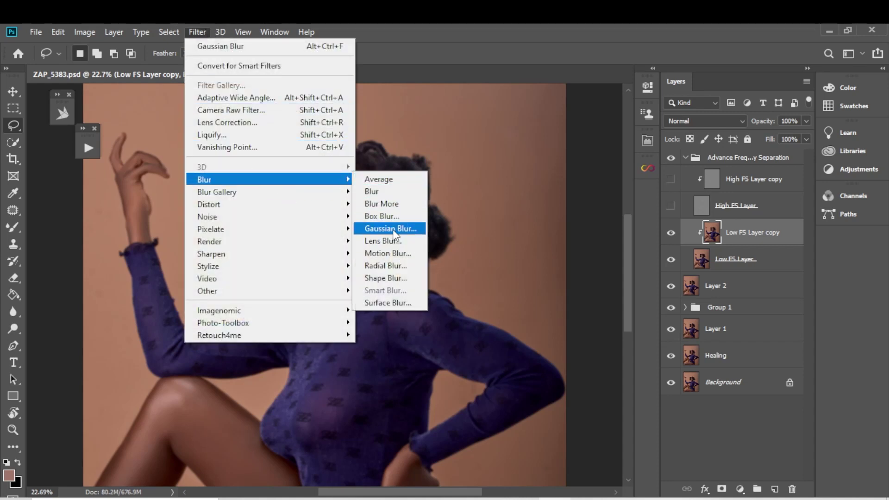
click(393, 229)
text(15)
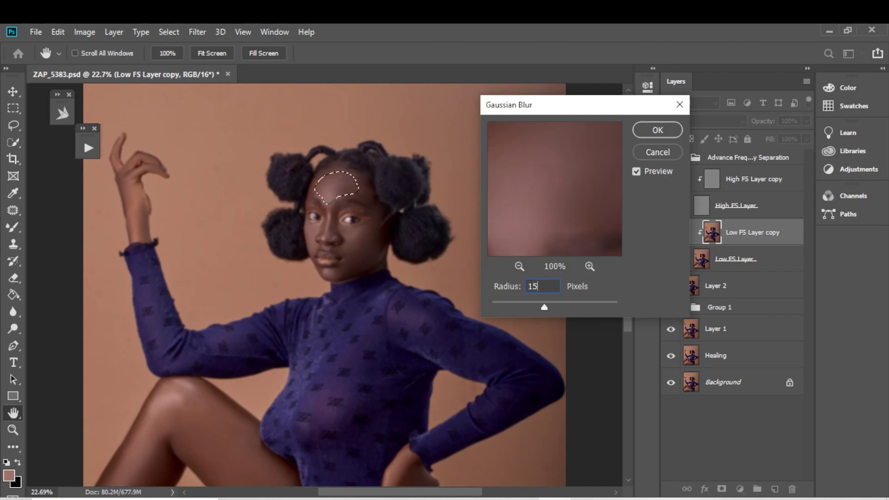
key(Return)
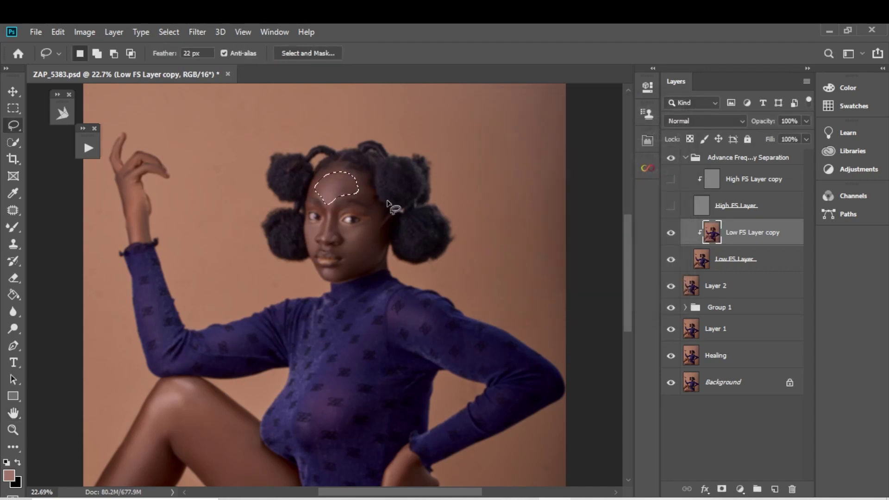
Lasso the outer forehead above the eyebrow, then the skin between eye and ear, repeating the Gaussian Blur on each.
mouse_move(360, 178)
mouse_down()
mouse_move(368, 188)
mouse_move(362, 206)
mouse_move(360, 179)
mouse_up()
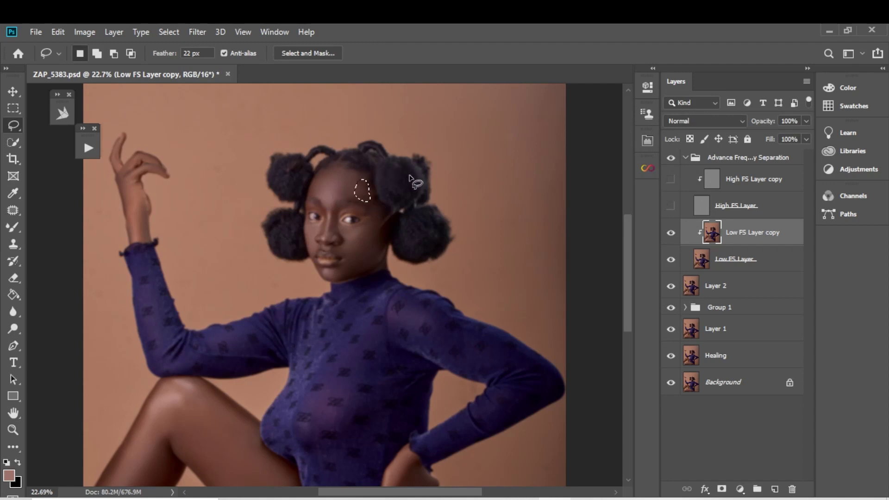
right_click(410, 177)
click(428, 362)
mouse_move(375, 208)
mouse_down()
mouse_move(365, 232)
mouse_move(375, 241)
mouse_move(381, 209)
mouse_up()
right_click(393, 236)
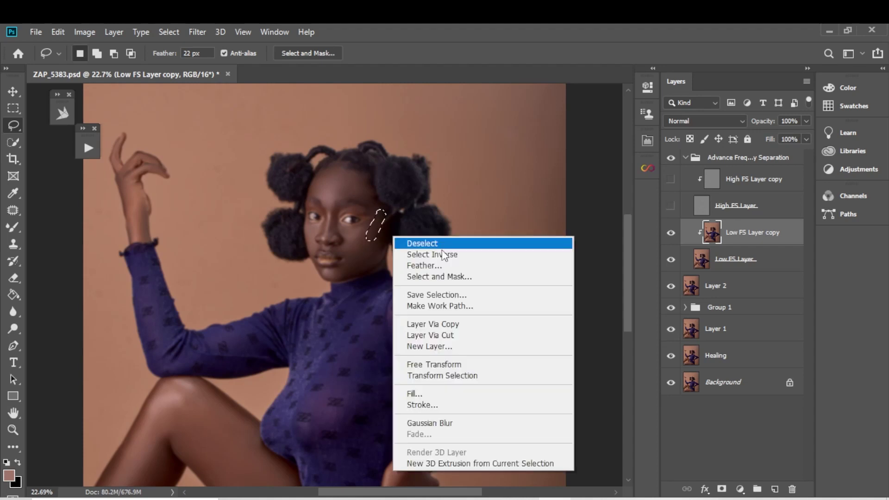
click(429, 423)
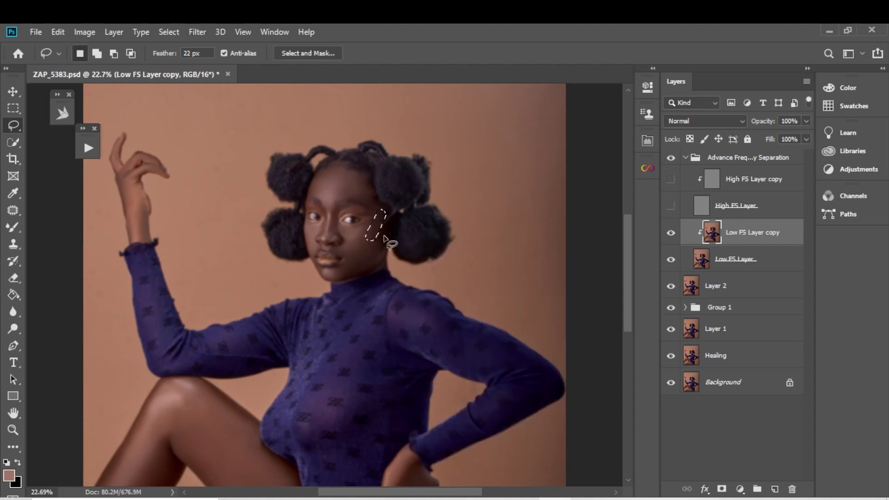
Repeat the Gaussian Blur on lassoed strips along the lower cheek and jawline, and clear the selection.
mouse_move(386, 230)
mouse_down()
mouse_move(348, 263)
mouse_move(354, 269)
mouse_move(387, 235)
mouse_up()
right_click(397, 248)
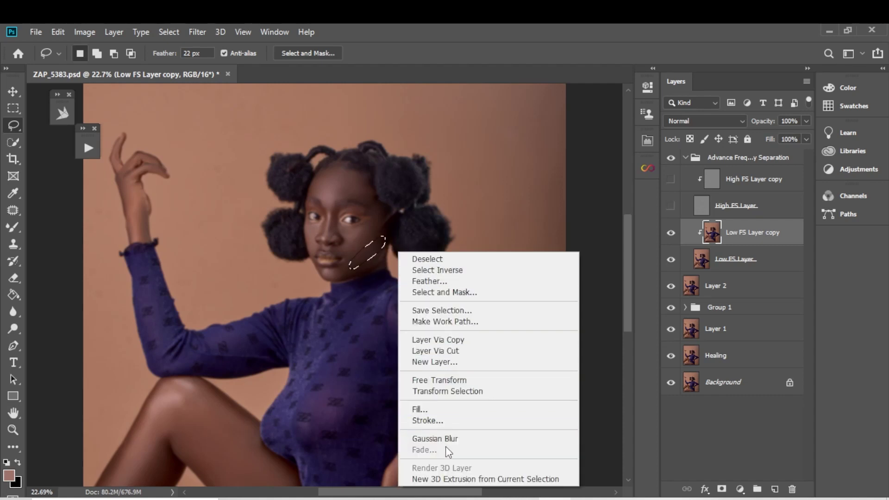
click(435, 432)
mouse_move(382, 250)
mouse_down()
mouse_move(354, 274)
mouse_move(380, 254)
mouse_up()
right_click(395, 262)
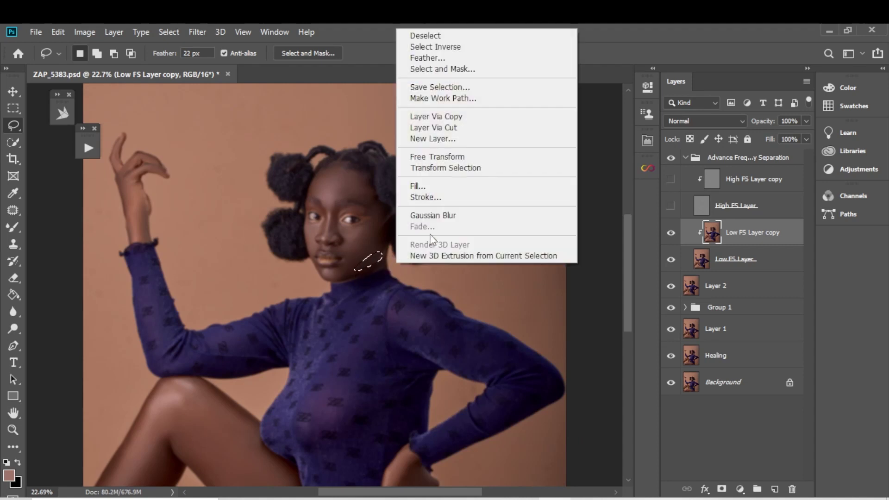
click(437, 216)
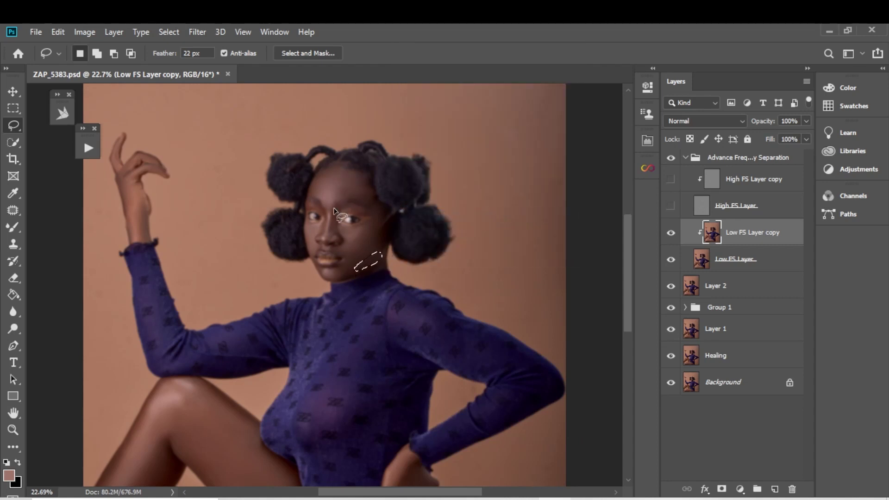
key(ctrl+d)
Repeat the Gaussian Blur on lassoed patches between nose bridge and inner eye corner and on the cheek below that eye.
drag(343, 212, 339, 210)
right_click(359, 222)
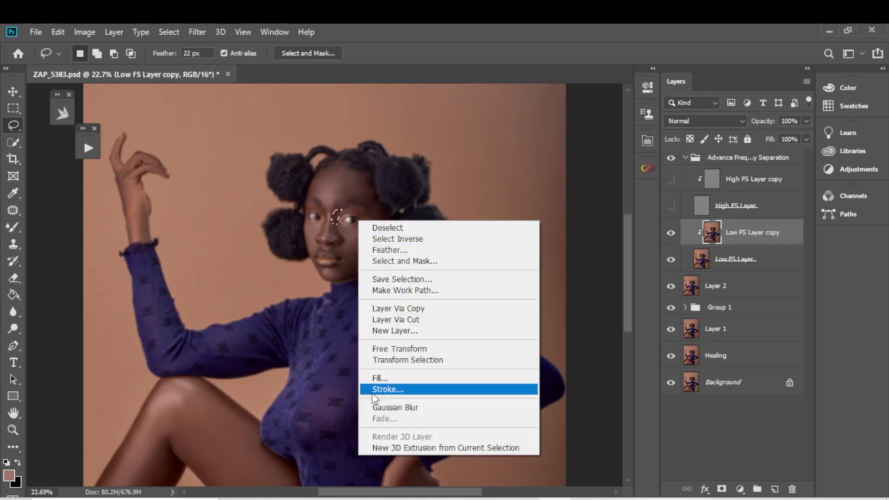
click(396, 408)
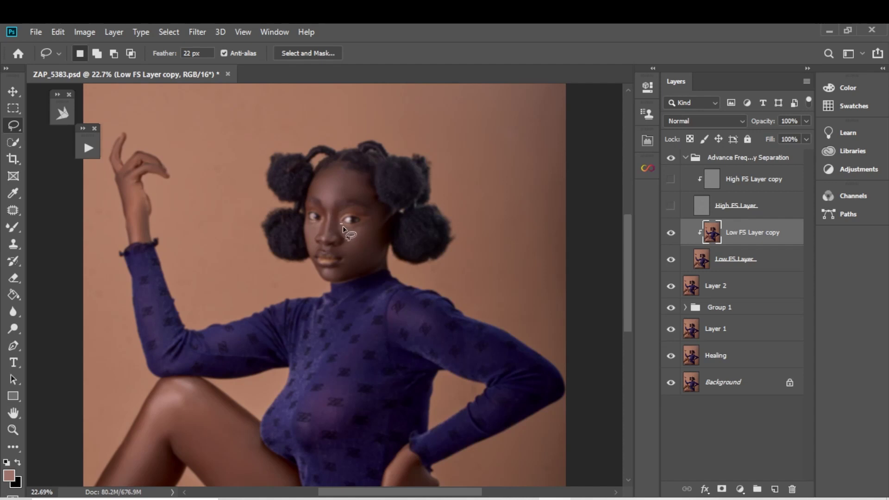
mouse_move(367, 227)
mouse_down()
mouse_move(349, 246)
mouse_move(341, 226)
mouse_up()
right_click(389, 243)
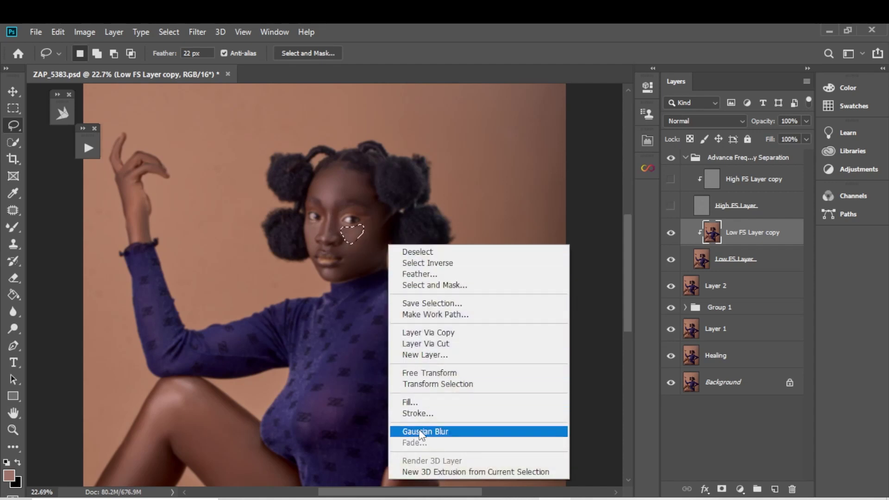
Smooth the selected cheek patch and a small lassoed area beside the mouth corner with the last Gaussian Blur on Low FS Layer copy.
click(423, 431)
mouse_move(345, 241)
mouse_down()
mouse_move(335, 249)
mouse_move(346, 241)
mouse_up()
right_click(365, 252)
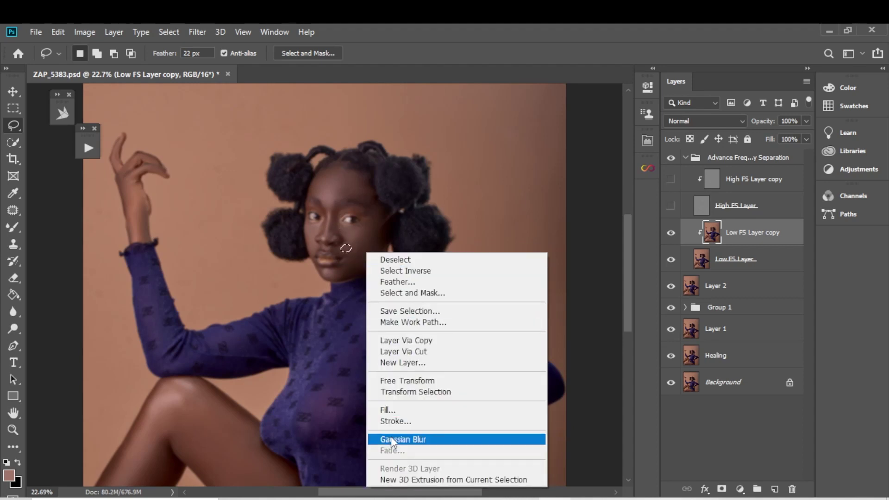
click(412, 438)
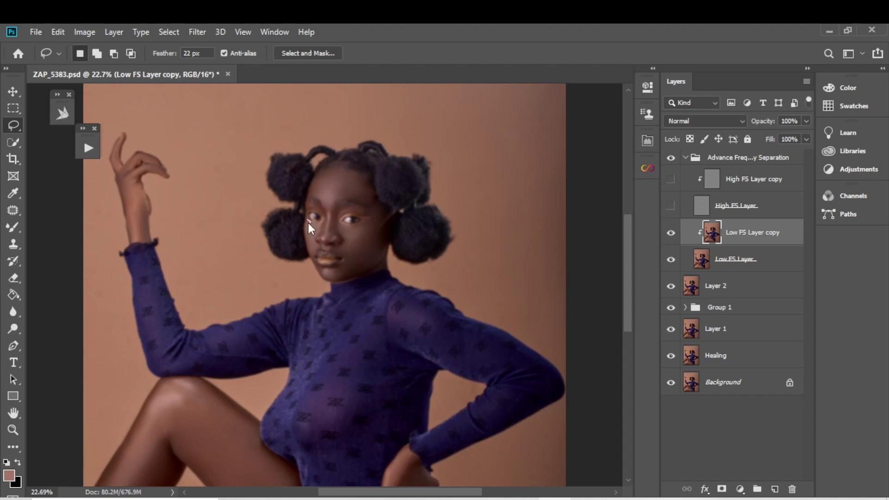
Lasso the small area under the eye beside the puff-side cheek edge and smooth it with the last Gaussian Blur.
mouse_move(309, 227)
mouse_down()
mouse_move(310, 243)
mouse_move(309, 224)
mouse_up()
click(429, 213)
click(406, 214)
mouse_move(321, 226)
mouse_down()
mouse_move(314, 250)
mouse_move(309, 227)
mouse_up()
right_click(371, 229)
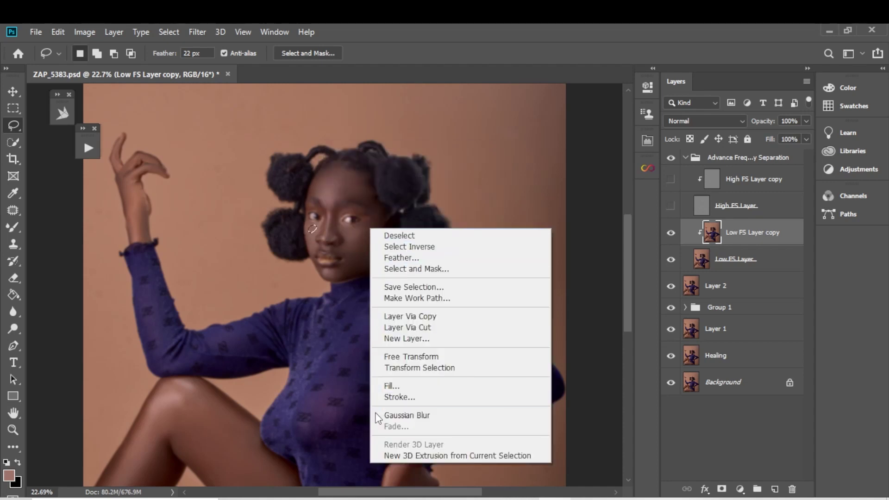
click(403, 416)
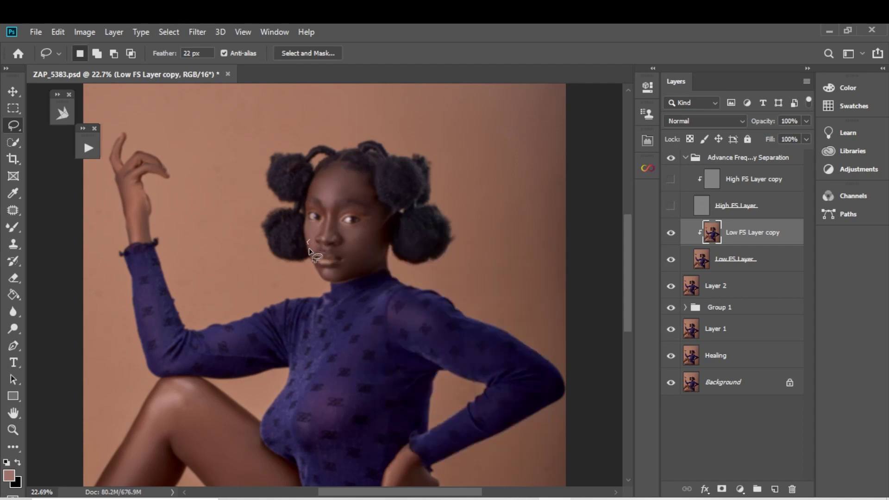
Smooth the narrow cheek area beside the mouth and the lassoed chin area with the last Gaussian Blur.
right_click(344, 266)
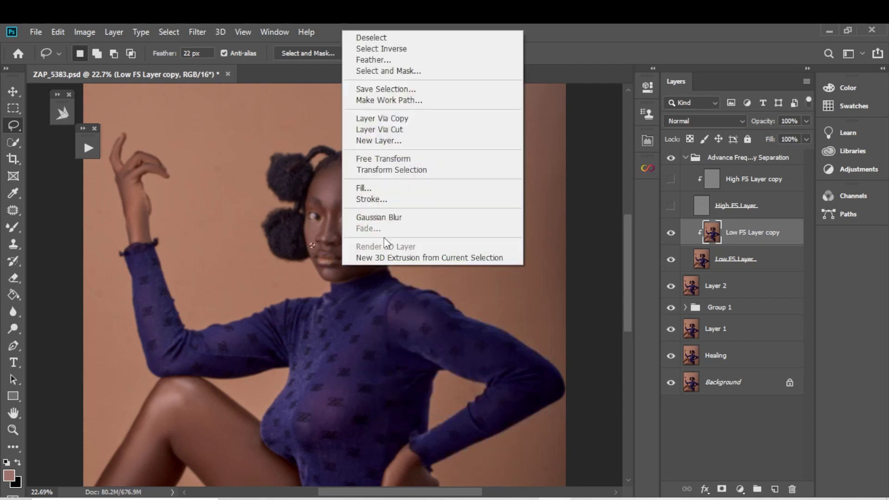
click(388, 218)
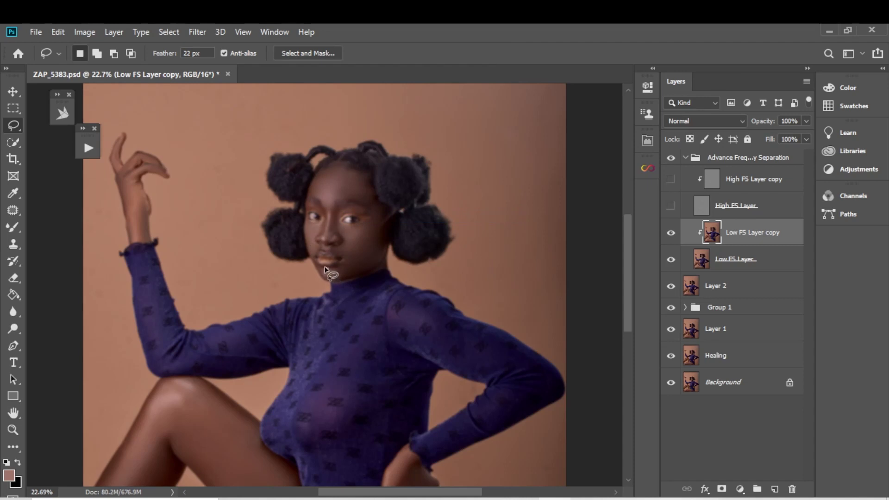
drag(323, 277, 326, 273)
right_click(338, 285)
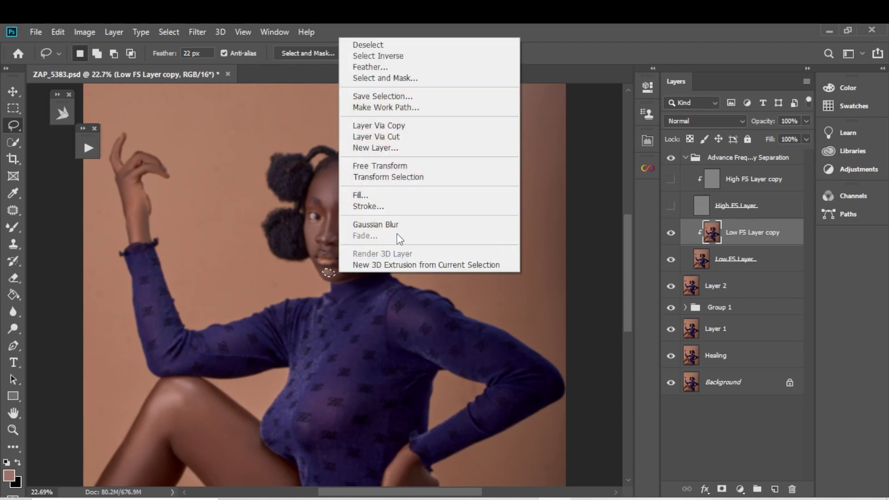
click(398, 225)
Lasso the back of the raised hand and apply a Gaussian Blur with a 7.5-pixel radius.
drag(355, 321, 369, 212)
drag(272, 155, 352, 291)
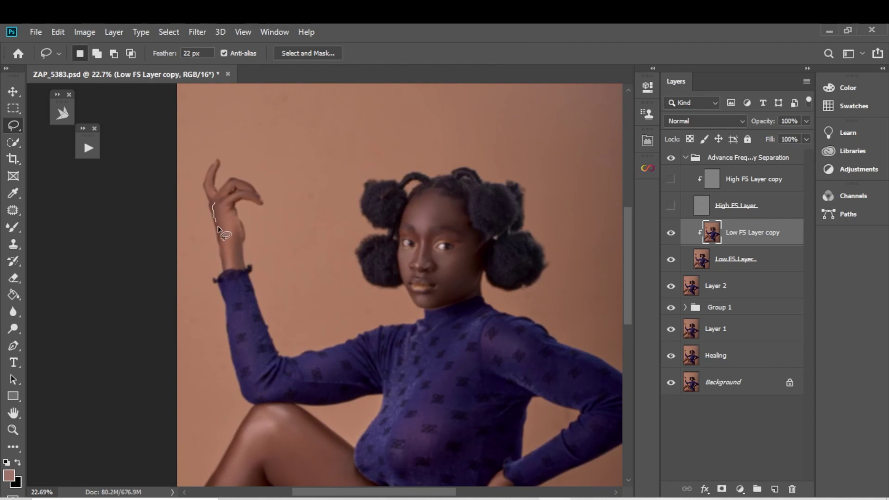
right_click(242, 207)
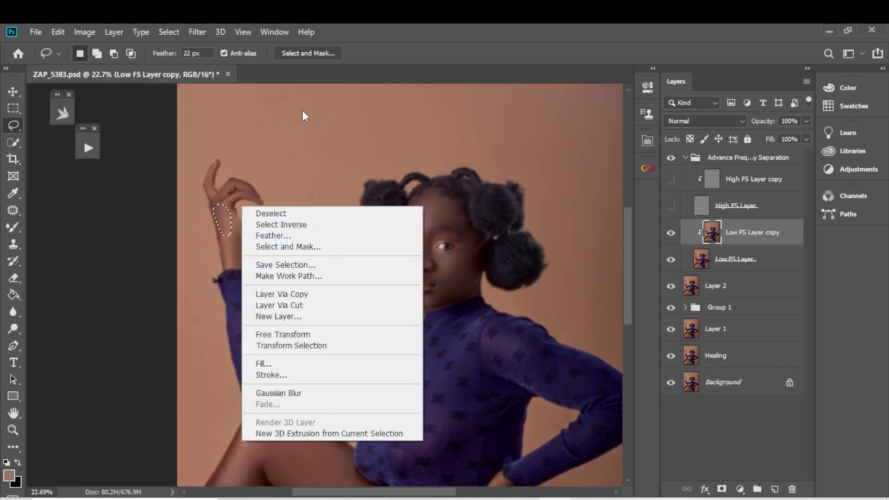
double_click(324, 33)
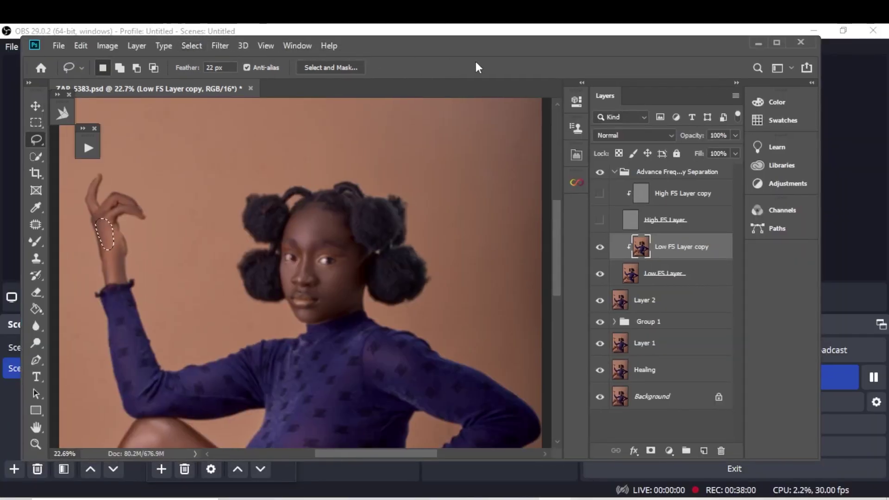
click(776, 42)
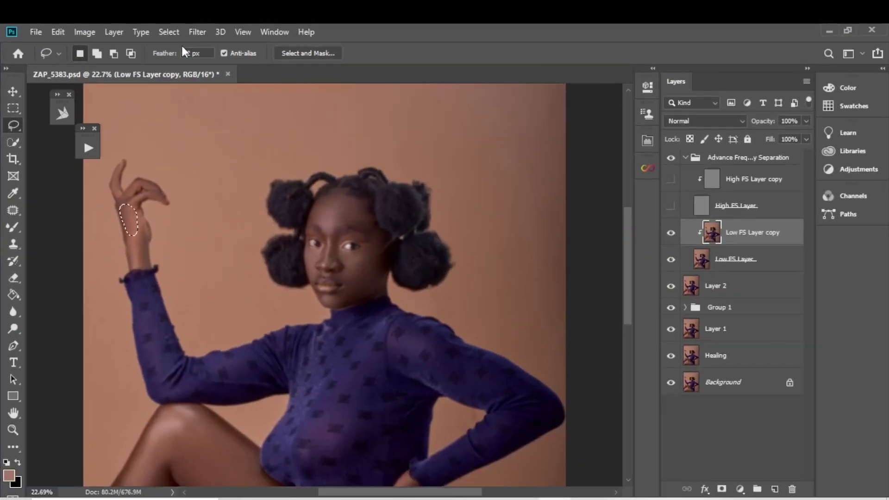
click(194, 32)
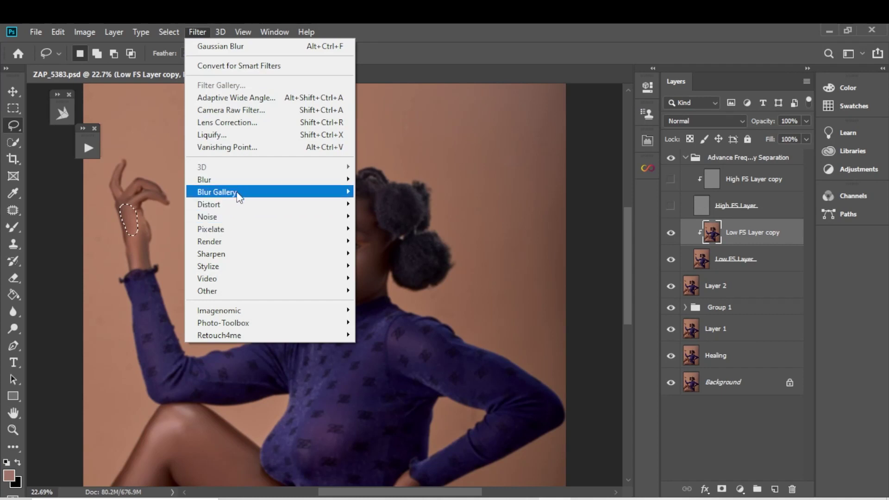
mouse_move(245, 185)
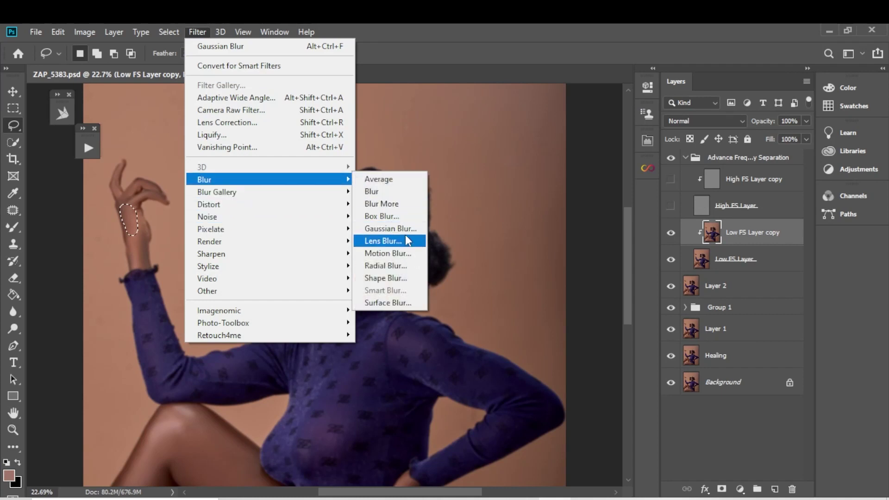
click(405, 228)
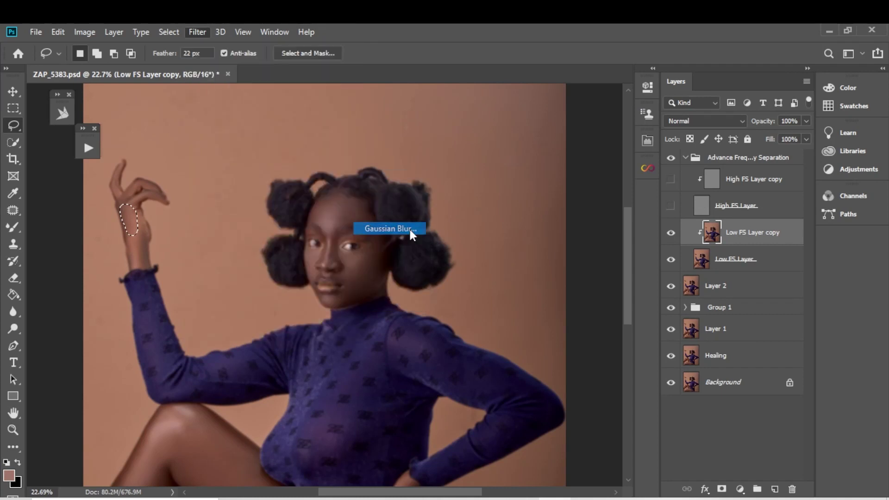
text(7.)
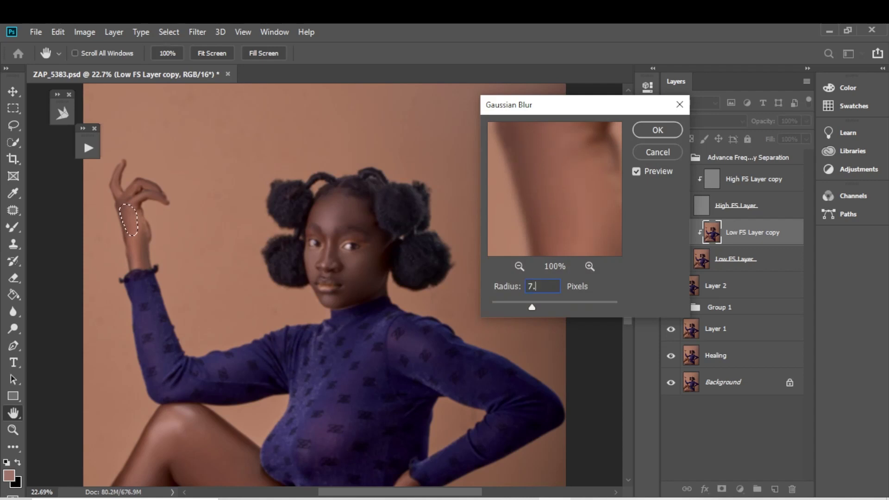
text(5)
key(Return)
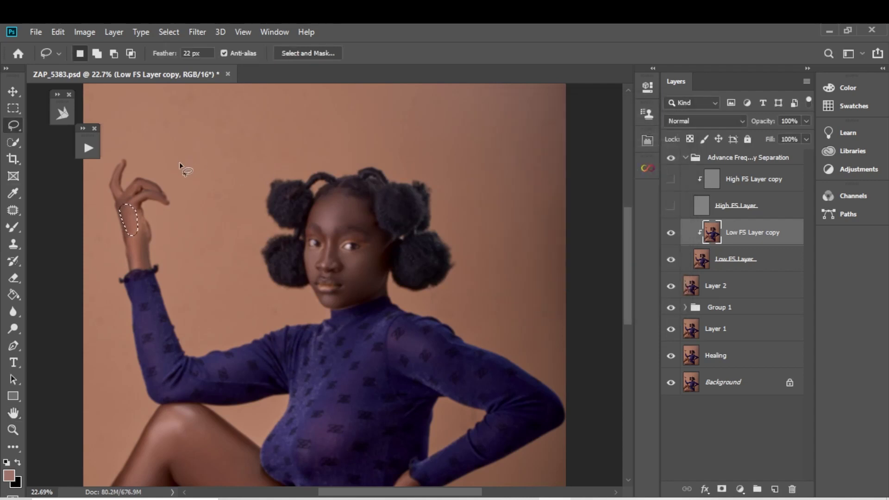
Lasso the wrist of the raised hand and smooth it with the same Gaussian Blur.
key(ctrl+d)
drag(140, 246, 138, 246)
right_click(137, 243)
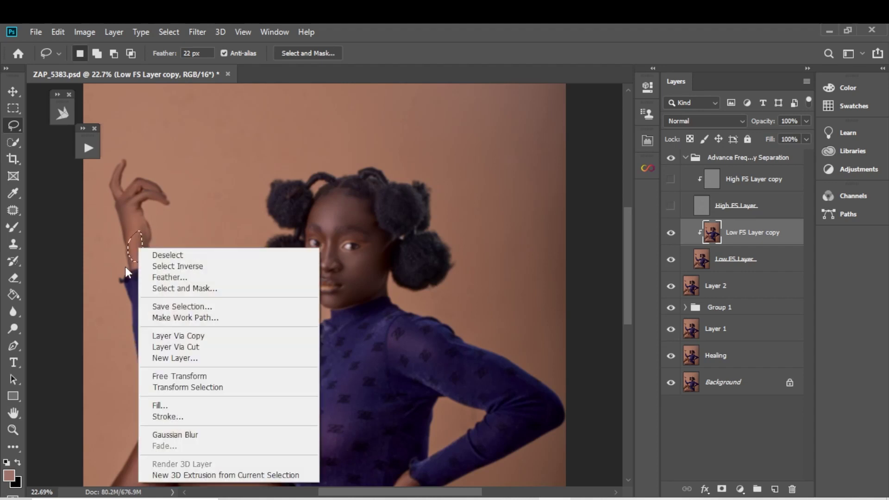
click(181, 434)
Lasso the skin of the raised leg from the knee along the thigh and smooth it with the last Gaussian Blur.
drag(198, 383, 278, 148)
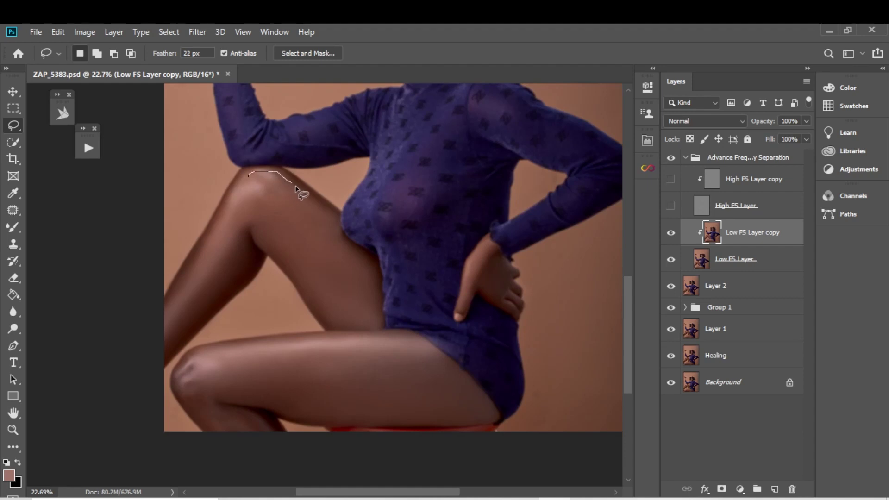
mouse_move(295, 186)
mouse_down()
mouse_move(337, 215)
mouse_move(345, 245)
mouse_move(374, 275)
mouse_move(379, 319)
mouse_move(329, 325)
mouse_move(260, 236)
mouse_move(245, 195)
mouse_up()
right_click(313, 187)
click(344, 369)
Lasso the raised leg's knee and shin down to the image edge and smooth them with the last Gaussian Blur.
key(ctrl+d)
mouse_move(261, 204)
mouse_down()
mouse_move(244, 236)
mouse_move(241, 276)
mouse_move(187, 340)
mouse_move(161, 355)
mouse_move(149, 348)
mouse_move(197, 270)
mouse_up()
right_click(202, 269)
click(229, 218)
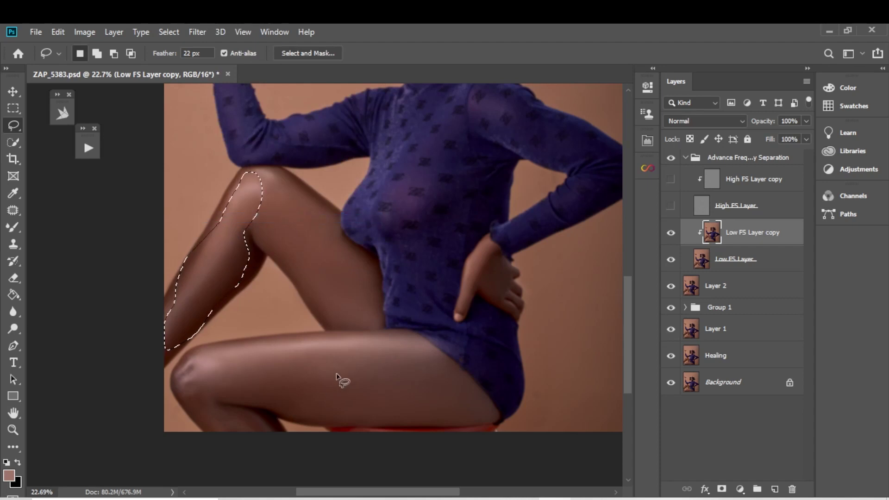
Lasso the thigh of the lower, horizontal leg and smooth it with the last Gaussian Blur.
drag(205, 350, 220, 347)
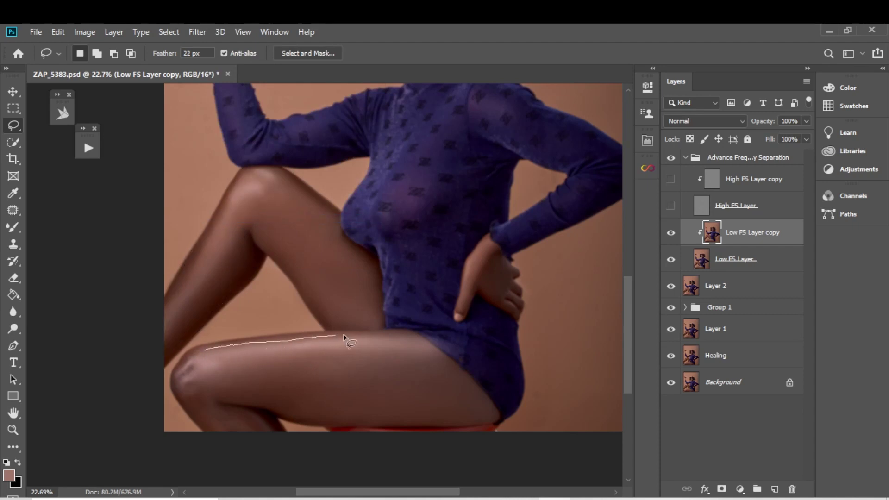
mouse_move(440, 356)
mouse_down()
mouse_move(482, 399)
mouse_move(478, 415)
mouse_move(330, 419)
mouse_move(245, 407)
mouse_move(196, 377)
mouse_move(200, 366)
mouse_up()
right_click(270, 389)
click(328, 334)
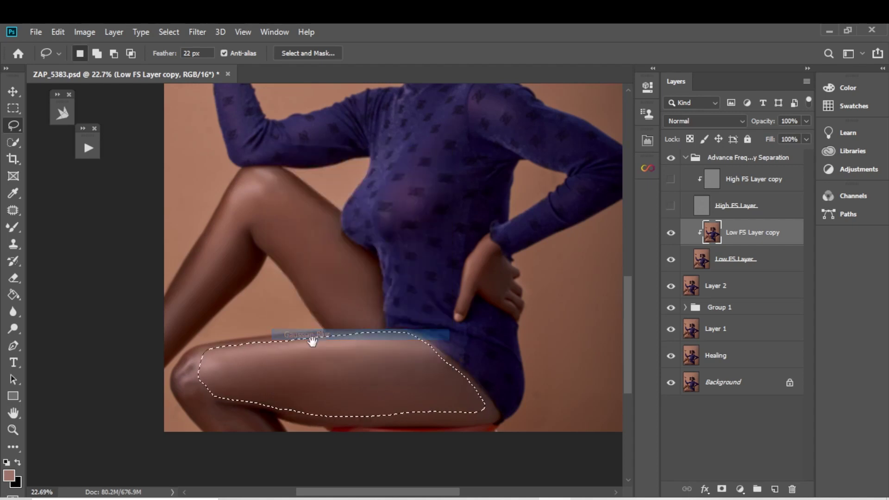
Restore the lasso selection around the lower leg's knee and calf and smooth that area with the last Gaussian Blur.
mouse_move(223, 335)
mouse_down()
mouse_move(234, 231)
mouse_move(194, 237)
mouse_move(181, 254)
mouse_move(210, 307)
mouse_move(264, 323)
mouse_move(271, 304)
mouse_move(231, 284)
mouse_move(227, 259)
mouse_move(205, 232)
mouse_up()
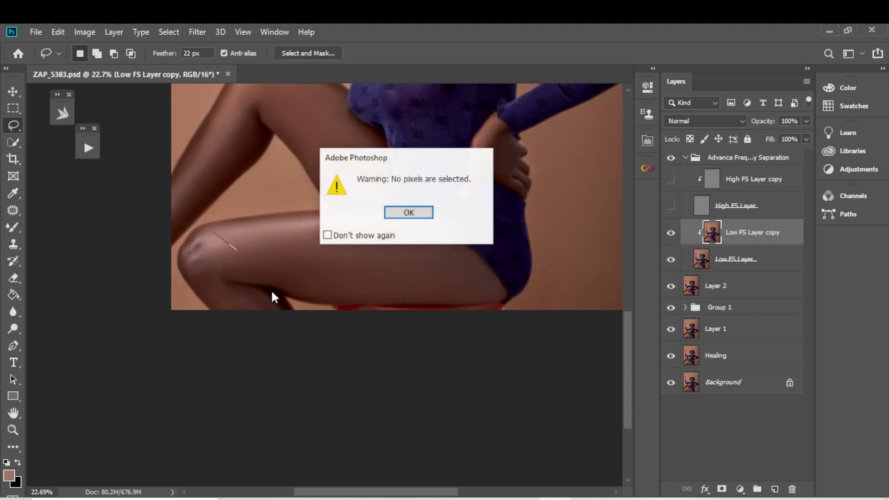
click(406, 212)
key(ctrl+z)
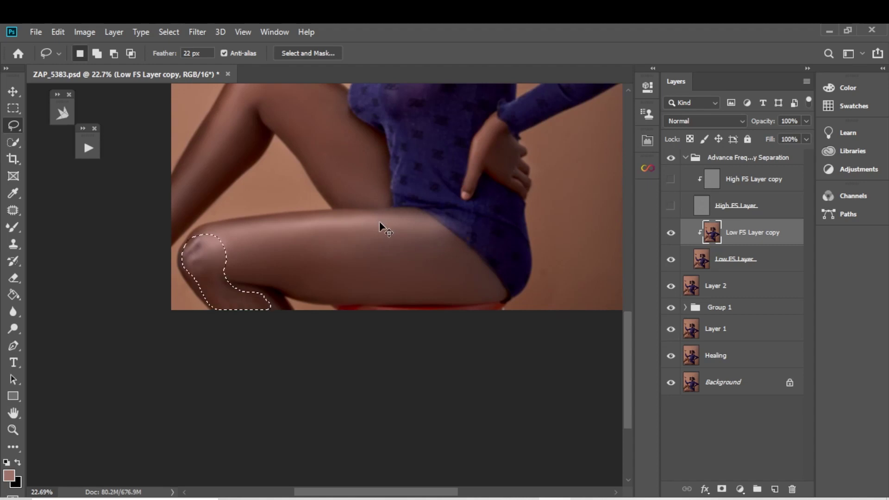
right_click(224, 297)
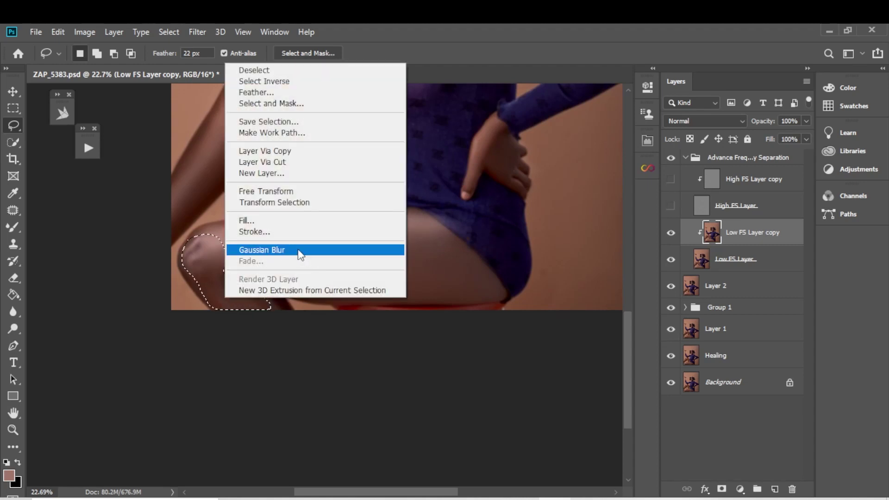
click(269, 250)
key(ctrl+d)
Lasso and blur the thumb side and the back of the hand on the hip, finishing with nothing selected.
drag(480, 231, 461, 281)
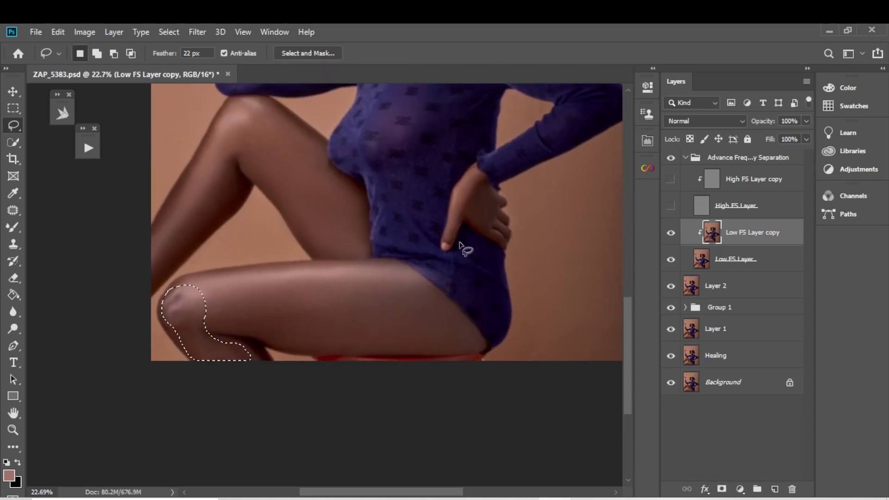
mouse_move(472, 170)
mouse_down()
mouse_move(451, 208)
mouse_move(452, 242)
mouse_move(475, 205)
mouse_move(473, 184)
mouse_up()
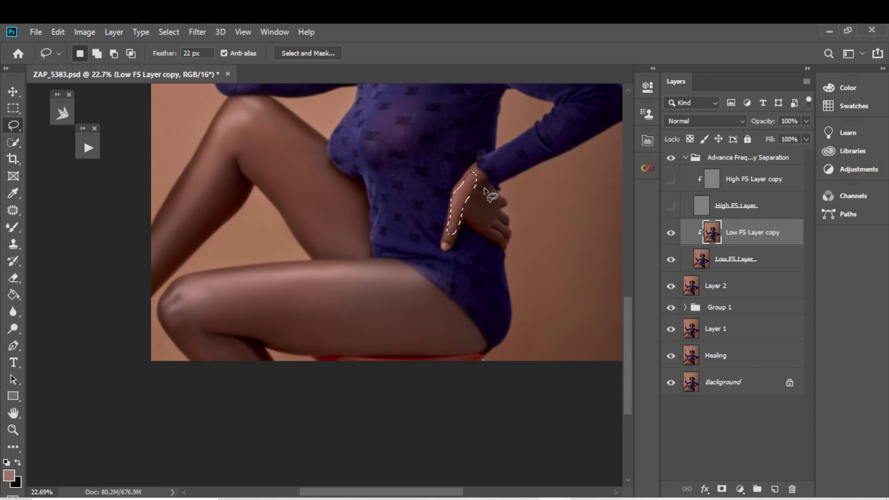
right_click(483, 187)
click(514, 376)
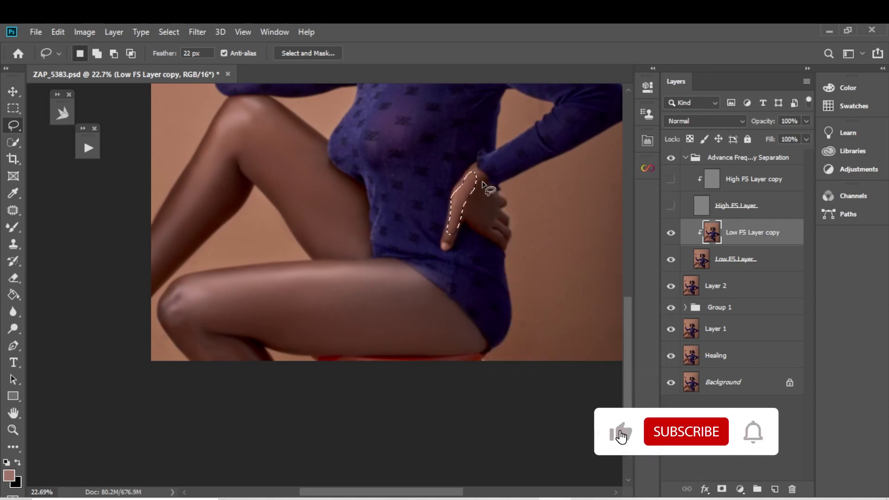
mouse_move(482, 177)
mouse_down()
mouse_move(462, 208)
mouse_move(481, 228)
mouse_move(497, 194)
mouse_move(482, 178)
mouse_up()
right_click(490, 225)
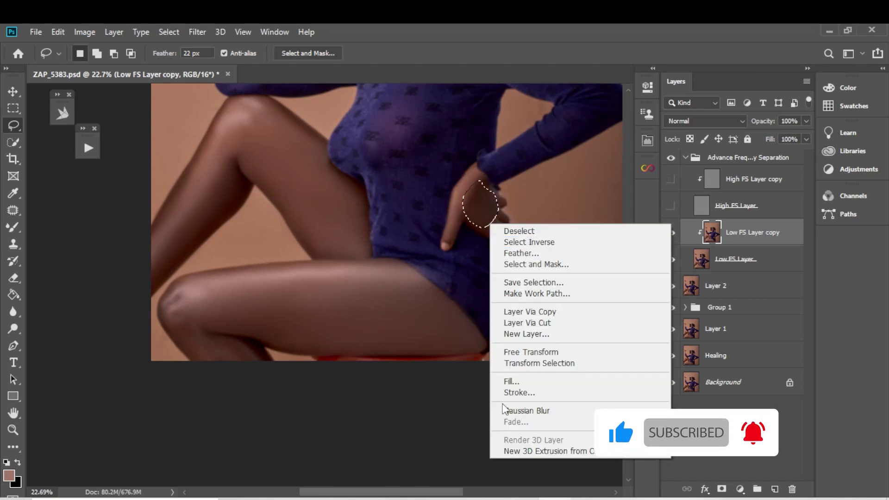
click(526, 411)
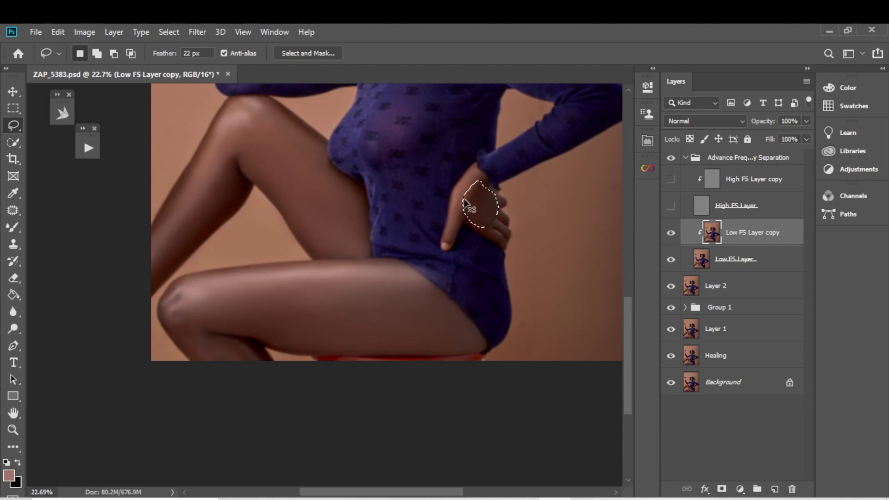
key(ctrl+d)
Turn on the visibility of High FS Layer and High FS Layer copy to bring back the skin texture.
key(z)
drag(486, 189, 405, 204)
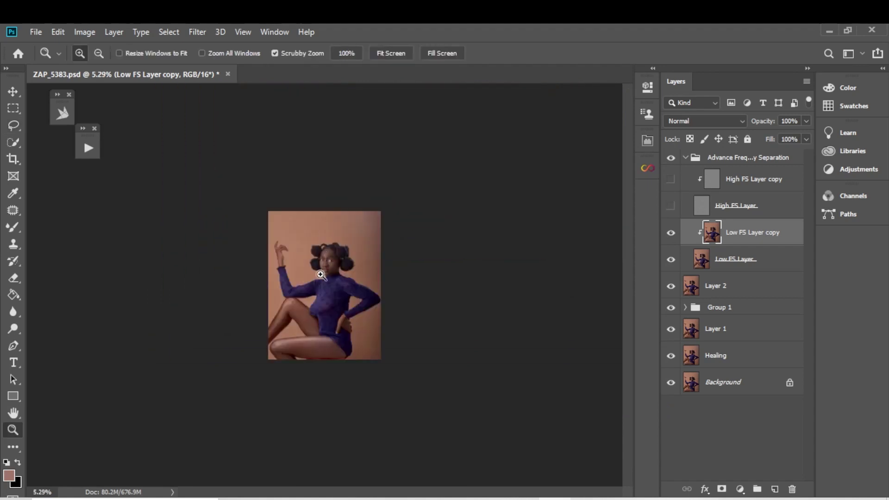
drag(322, 275, 613, 210)
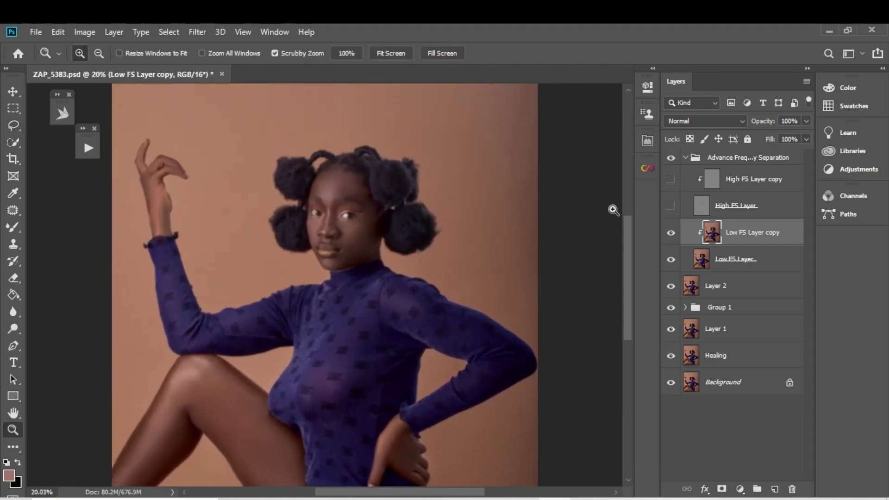
click(670, 208)
click(671, 183)
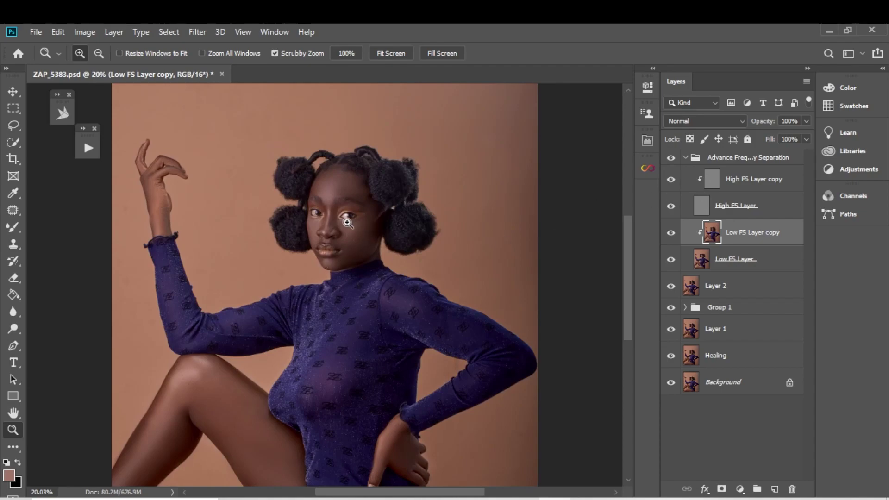
Clone Stamp clean skin texture over the blemishes on the cheek beside the nose, working on High FS Layer copy.
drag(344, 222, 361, 205)
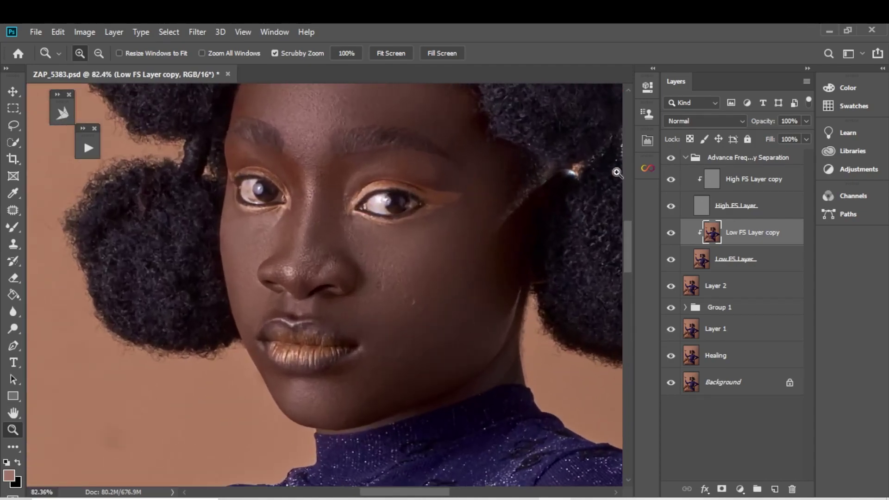
click(718, 178)
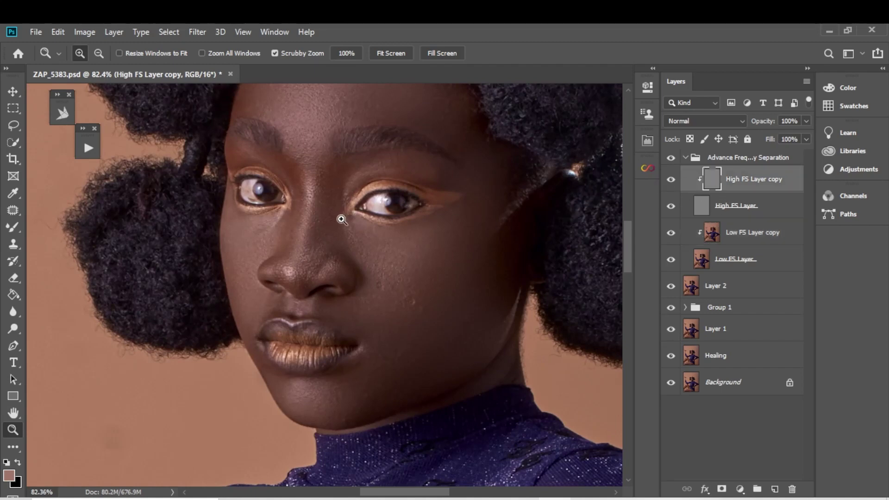
key(s)
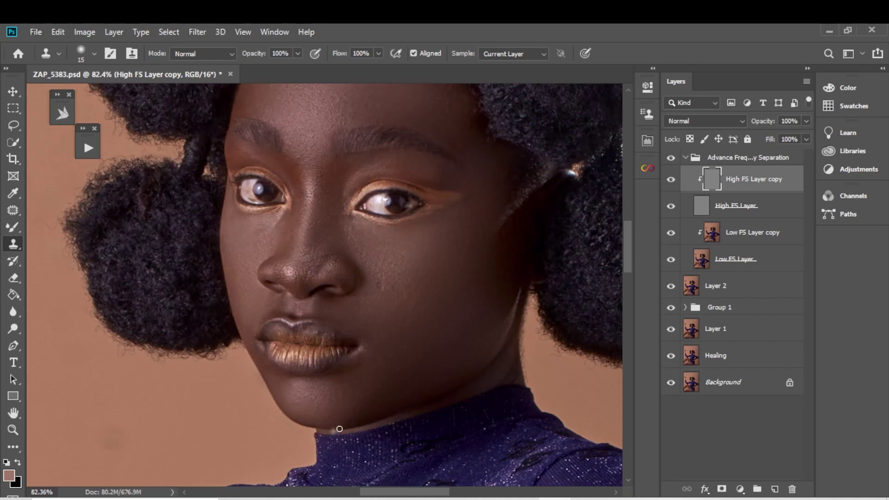
mouse_move(447, 236)
mouse_down()
mouse_move(439, 238)
mouse_move(429, 392)
mouse_move(436, 242)
mouse_up()
Collapse the Advance Frequency Separation group and set its opacity to 70%.
key(z)
key(ctrl+0)
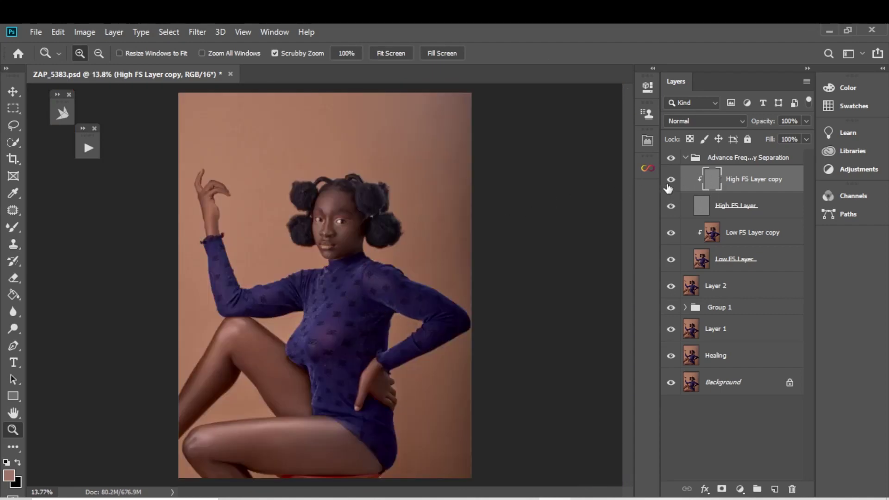
click(729, 157)
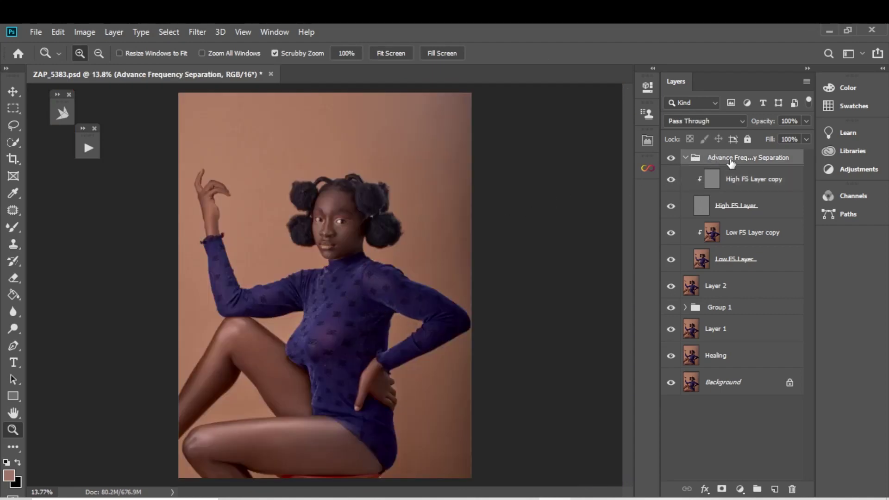
click(684, 158)
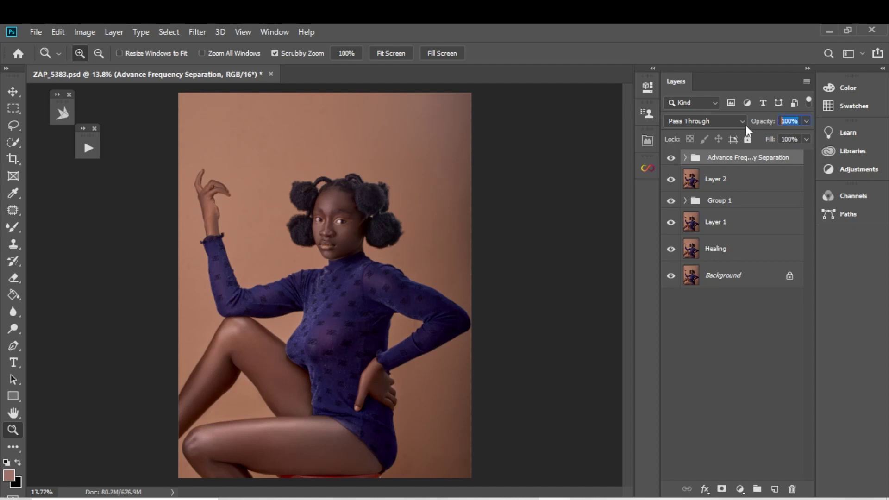
text(70)
key(Return)
Run the Micro Dodge And Burn action from the saved actions.
click(88, 150)
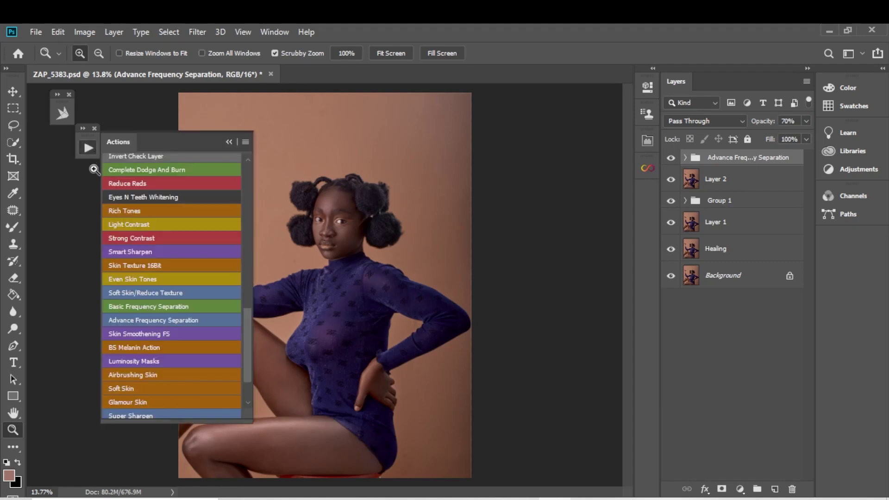
mouse_move(250, 328)
mouse_down()
mouse_move(249, 354)
mouse_move(254, 285)
mouse_up()
click(178, 299)
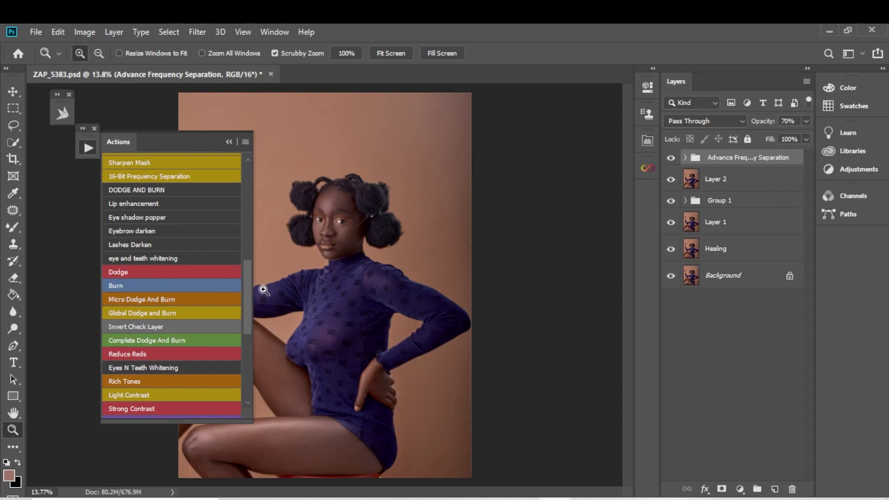
click(230, 142)
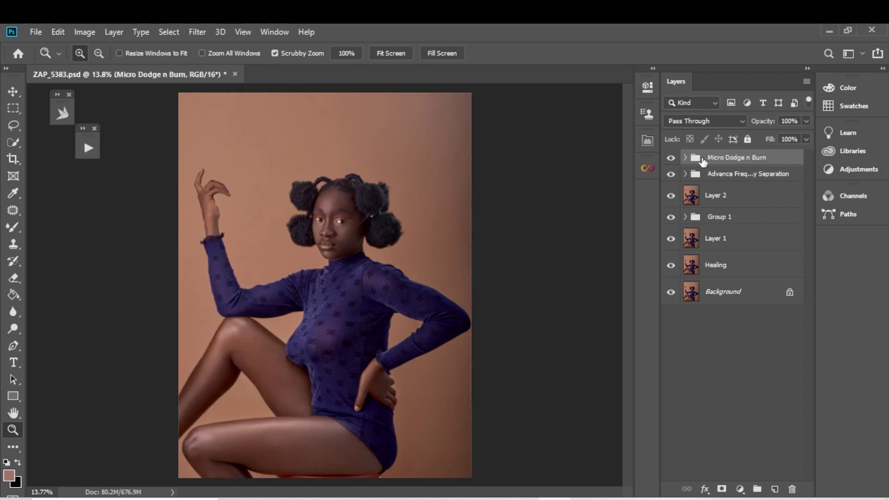
Target the Dodge mask in the Micro Dodge n Burn group and ready a white regular Brush with 5% flow.
click(685, 158)
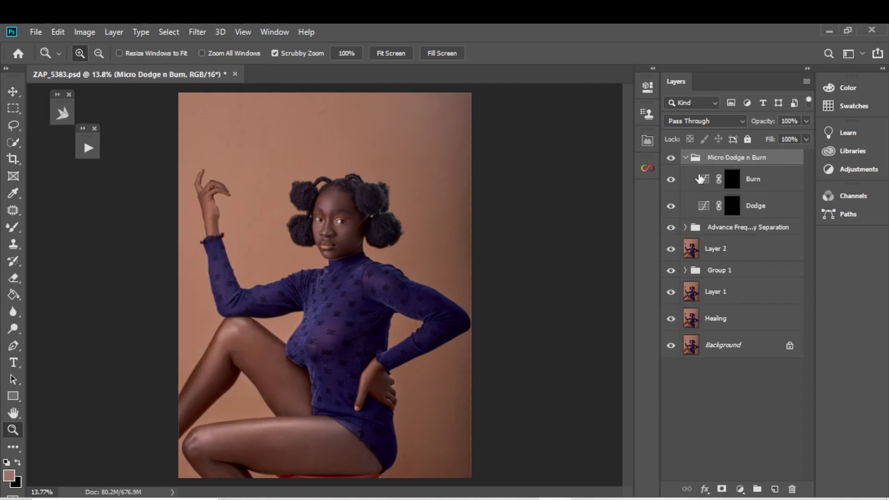
click(735, 211)
key(d)
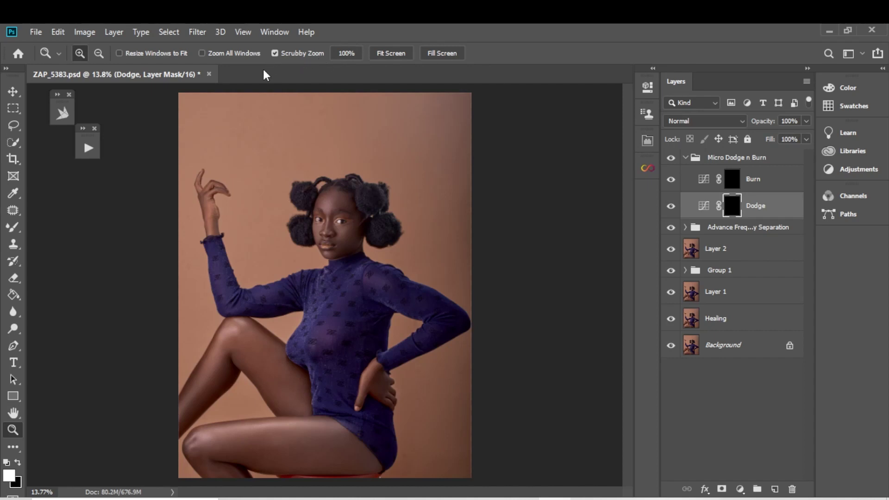
key(b)
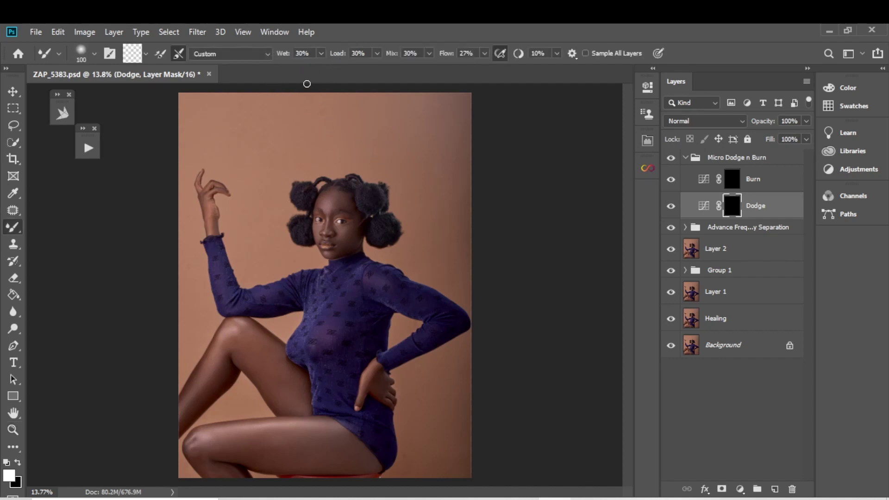
key(shift+b)
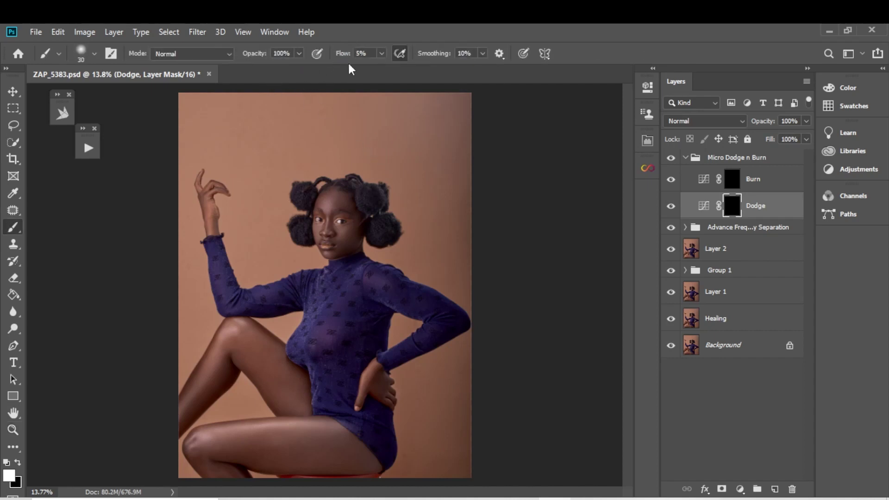
click(364, 53)
key(Return)
Hide the Advance Frequency Separation group and paint highlights over the bodysuit's shoulder and chest on the micro Dodge mask.
click(671, 228)
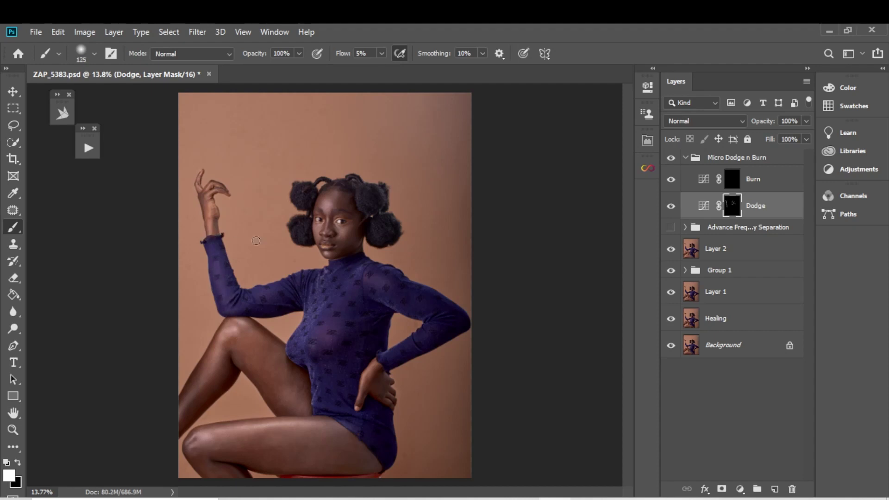
key(bracketright)
mouse_move(398, 296)
mouse_down()
mouse_move(373, 279)
mouse_move(428, 305)
mouse_move(401, 299)
mouse_up()
key(bracketleft)
key(bracketright)
key(bracketright)
key(bracketright)
key(bracketright)
mouse_move(367, 289)
mouse_down()
mouse_move(379, 282)
mouse_move(349, 280)
mouse_up()
key(bracketleft)
key(bracketleft)
key(bracketleft)
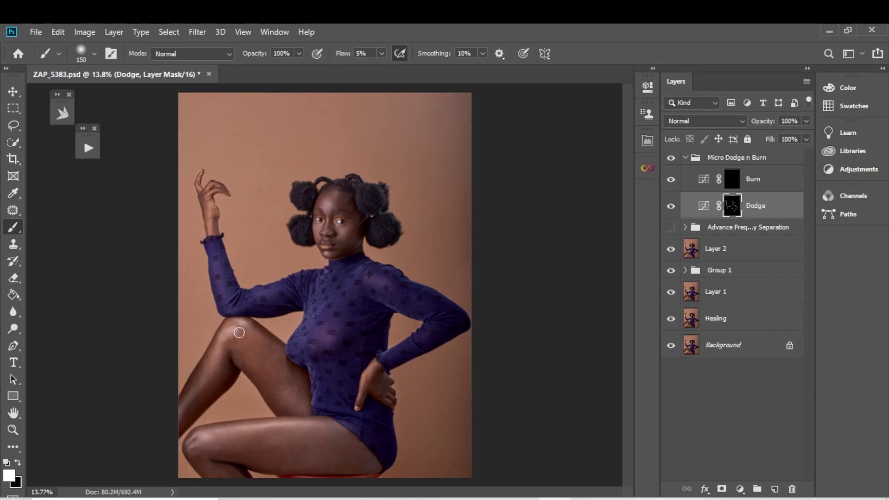
Brighten the highlights along both legs on the micro Dodge mask, resizing the brush between 150 and 250 px.
key(bracketright)
drag(198, 389, 161, 450)
key(bracketright)
key(bracketright)
key(bracketright)
key(p)
key(b)
key(bracketleft)
key(bracketleft)
key(bracketright)
key(bracketright)
key(bracketleft)
key(bracketleft)
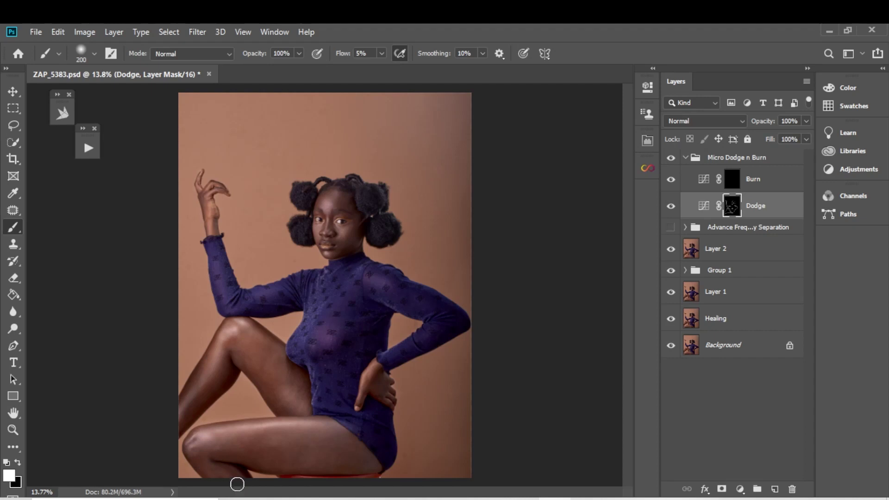
key(bracketleft)
key(bracketleft)
key(bracketright)
key(bracketright)
key(bracketright)
Paint white on the micro Burn mask to deepen the shadows along the forehead, hairline and side of the face.
click(738, 180)
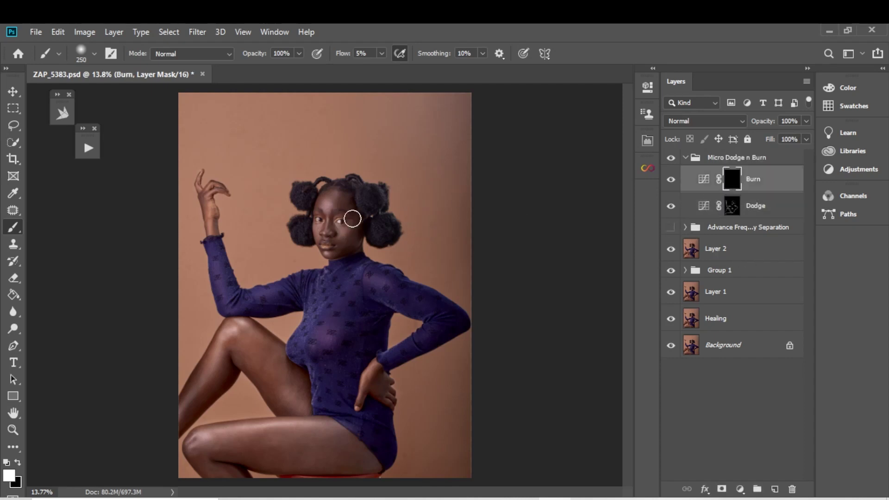
key(bracketright)
key(bracketright)
key(bracketright)
key(bracketleft)
key(bracketleft)
key(bracketleft)
key(bracketleft)
key(bracketleft)
key(bracketleft)
key(bracketleft)
mouse_move(334, 191)
mouse_down()
mouse_move(384, 216)
mouse_move(354, 185)
mouse_move(373, 207)
mouse_up()
drag(309, 202, 311, 243)
Darken the shadows on the hand resting on the hip by painting the micro Burn mask.
key(bracketleft)
key(bracketleft)
key(bracketleft)
key(bracketleft)
key(bracketleft)
key(bracketright)
key(bracketright)
key(bracketright)
key(bracketright)
drag(385, 378, 380, 393)
Deepen the shadows on the legs on the micro Burn mask, varying the brush size around 400 px and smaller.
key(bracketright)
key(bracketright)
key(bracketright)
key(bracketright)
key(bracketright)
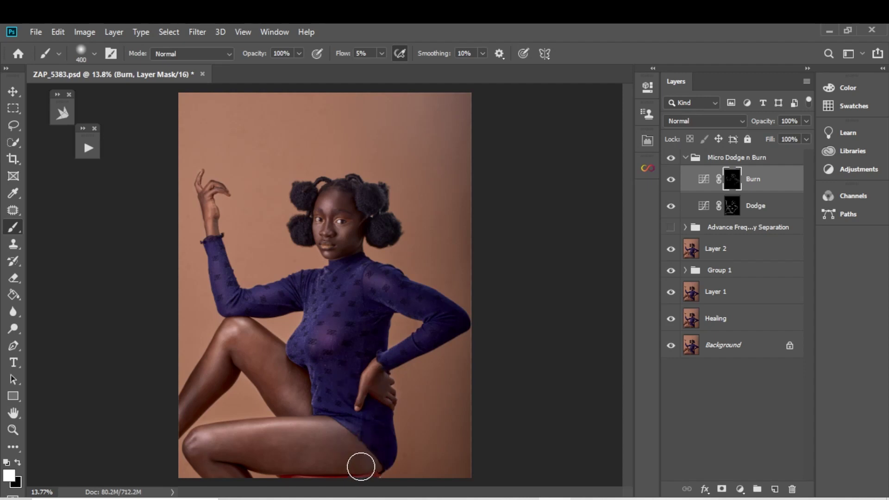
key(bracketleft)
key(bracketleft)
key(bracketright)
key(bracketright)
key(bracketleft)
key(bracketleft)
key(bracketleft)
key(bracketleft)
key(bracketright)
key(bracketright)
key(bracketright)
key(bracketleft)
key(bracketleft)
Collapse the Micro Dodge n Burn group and toggle its visibility to compare before and after.
click(675, 160)
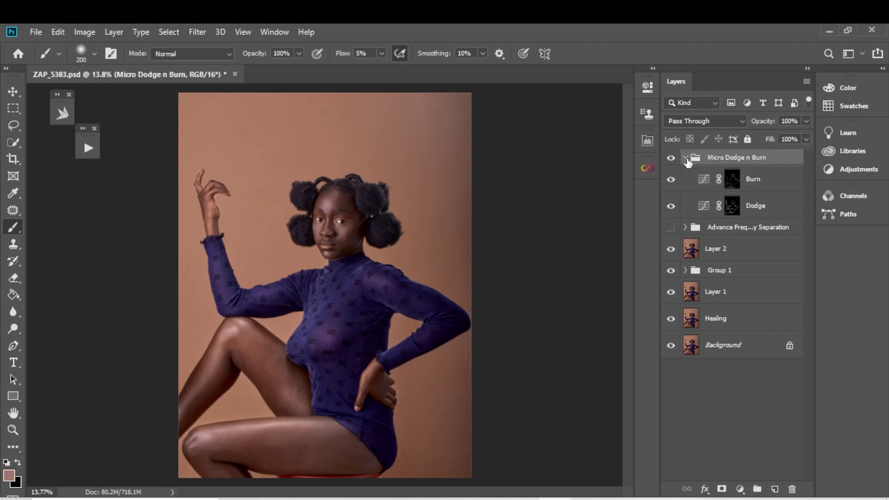
click(685, 157)
click(671, 158)
click(670, 160)
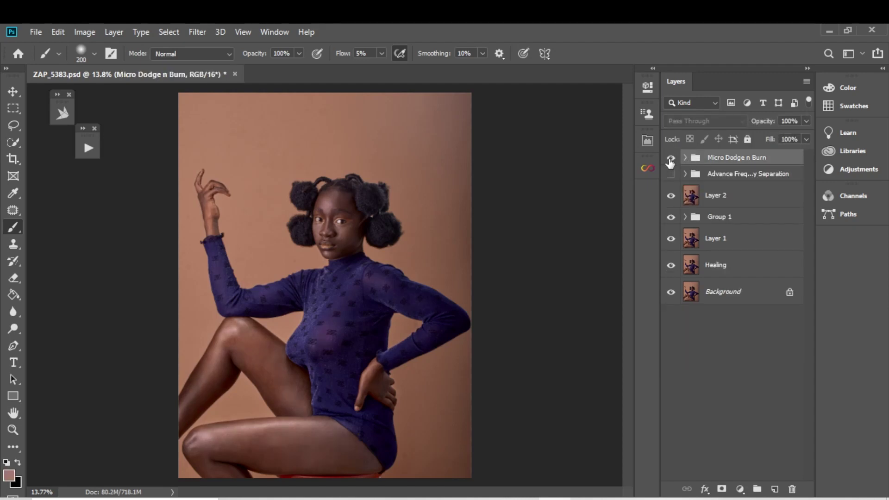
click(672, 161)
click(671, 160)
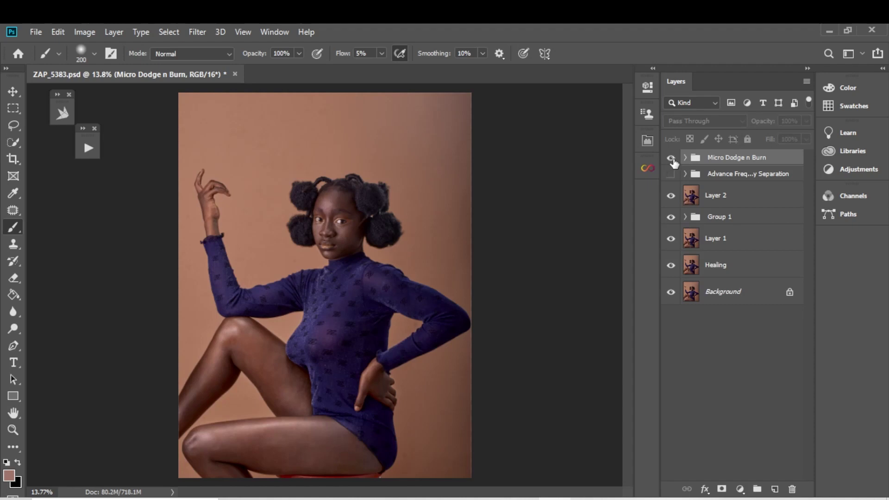
Show the Advance Frequency Separation group again and compare the image with and without Micro Dodge n Burn.
click(670, 173)
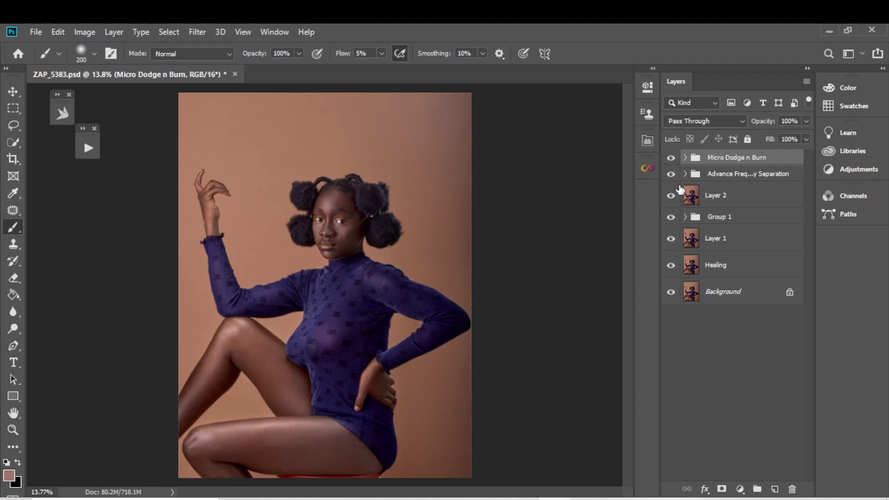
click(670, 158)
click(670, 159)
Run the Global Dodge and Burn action and expand the resulting layer group.
click(88, 148)
click(167, 314)
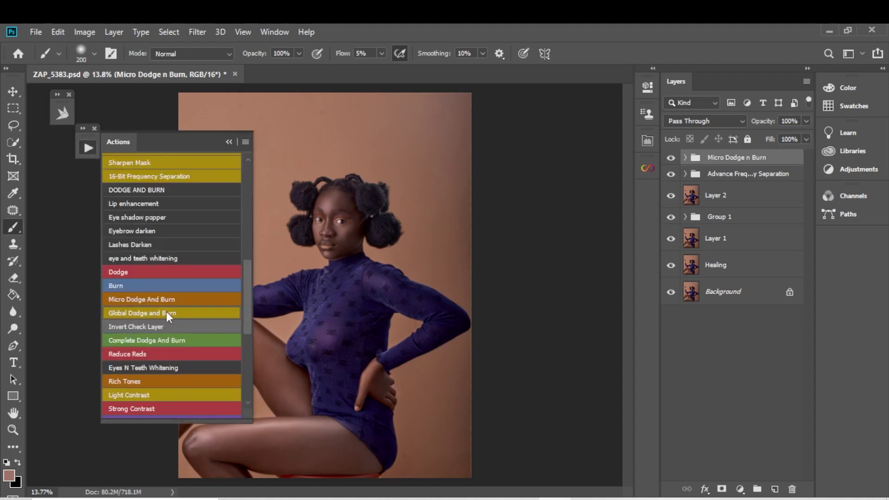
click(685, 157)
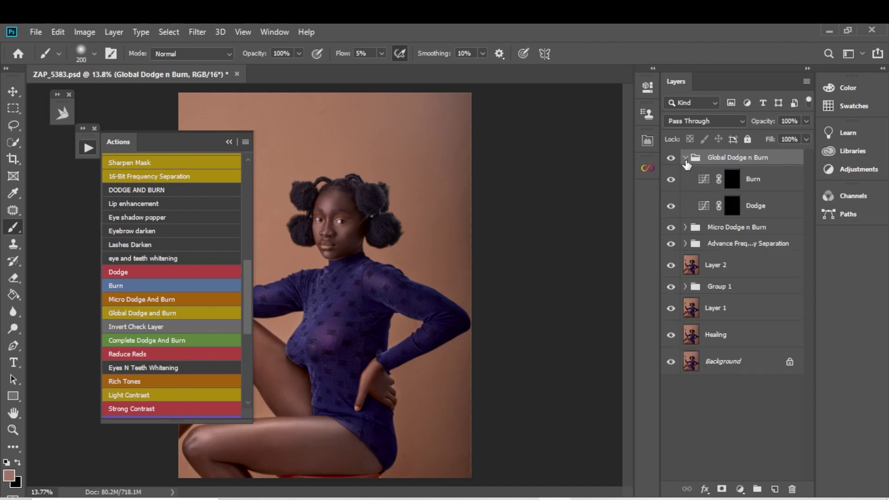
Set the brush flow to 3% and target the Dodge mask in the Global Dodge n Burn group.
click(368, 54)
text(3)
key(Return)
click(228, 142)
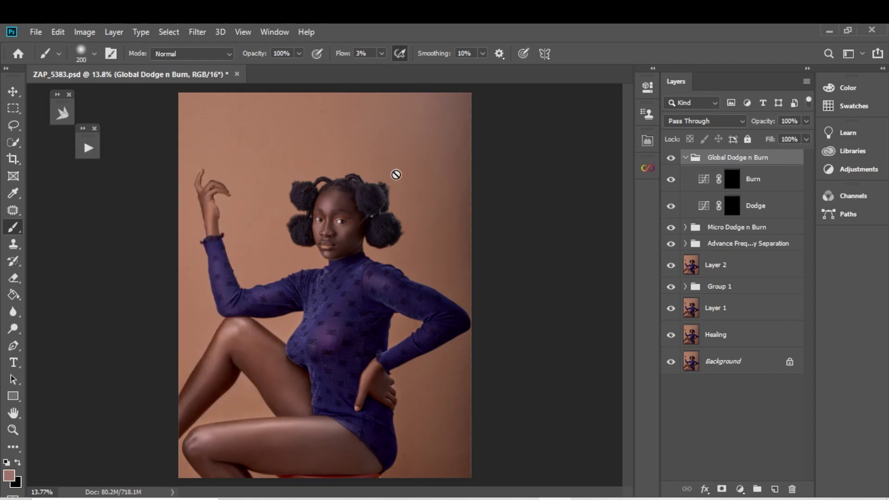
click(732, 211)
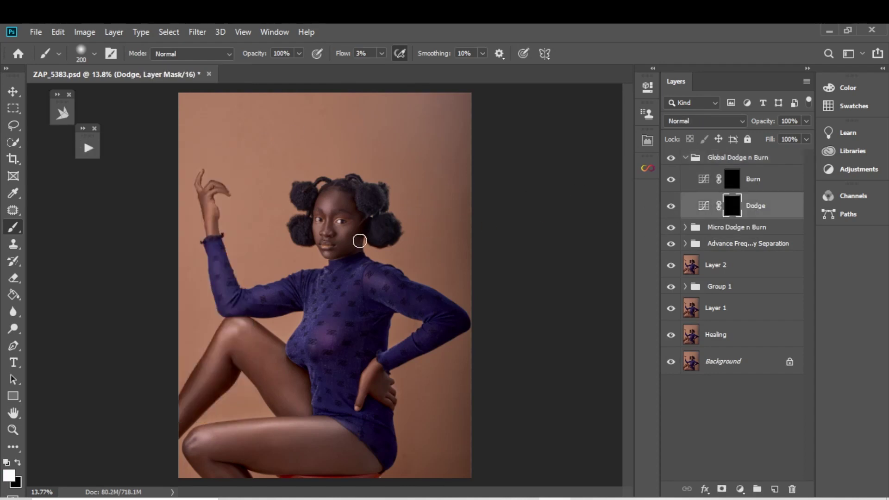
Paint broad highlights on the bodysuit's torso, the bent arm's sleeve and the hip hand using the global Dodge mask.
key(bracketleft)
key(bracketleft)
key(bracketleft)
click(671, 245)
click(671, 244)
key(bracketright)
key(bracketright)
key(bracketright)
mouse_move(339, 344)
mouse_down()
mouse_move(314, 344)
mouse_move(340, 355)
mouse_up()
mouse_move(389, 290)
mouse_down()
mouse_move(365, 279)
mouse_move(435, 320)
mouse_up()
drag(375, 369, 366, 379)
Continue building highlights along the legs on the global Dodge mask, adjusting the brush size to each area.
key(bracketright)
key(bracketright)
key(bracketright)
key(bracketright)
key(bracketright)
key(bracketleft)
key(bracketleft)
key(bracketright)
key(bracketright)
key(bracketright)
key(bracketleft)
key(bracketleft)
key(bracketleft)
key(bracketleft)
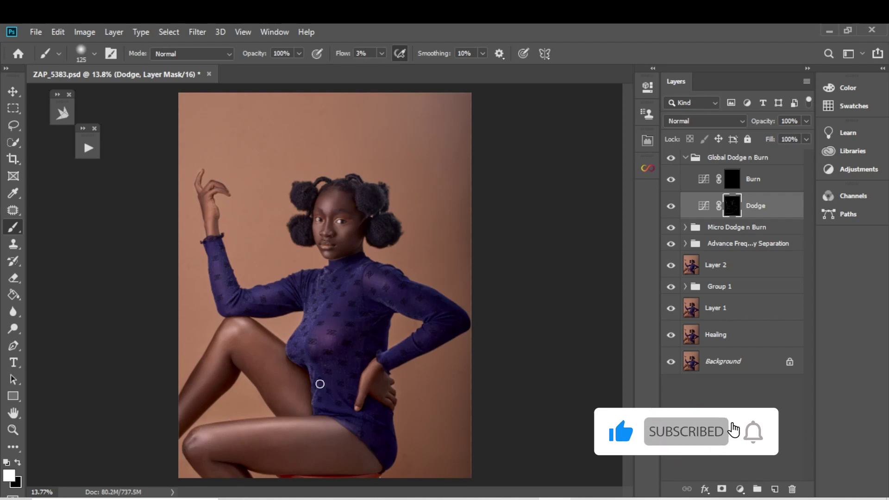
Paint shadows around the forehead, cheek and jaw on the global Burn mask.
click(732, 185)
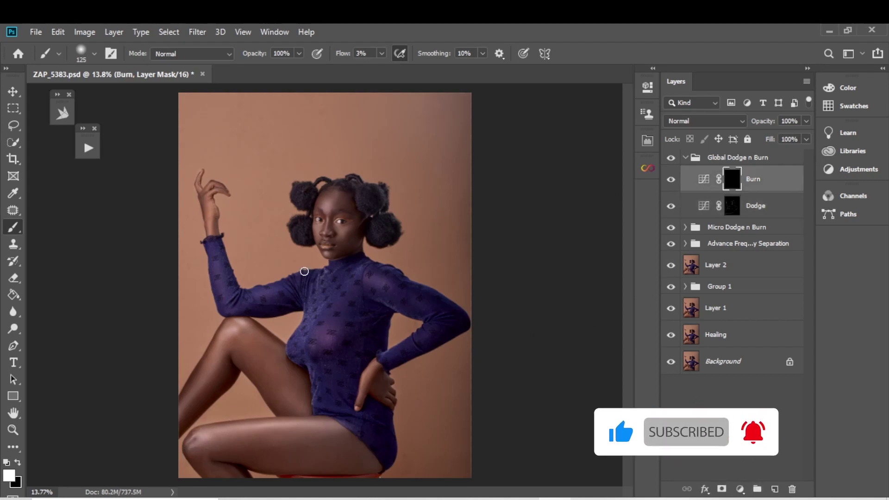
mouse_move(321, 194)
mouse_down()
mouse_move(340, 191)
mouse_move(366, 237)
mouse_up()
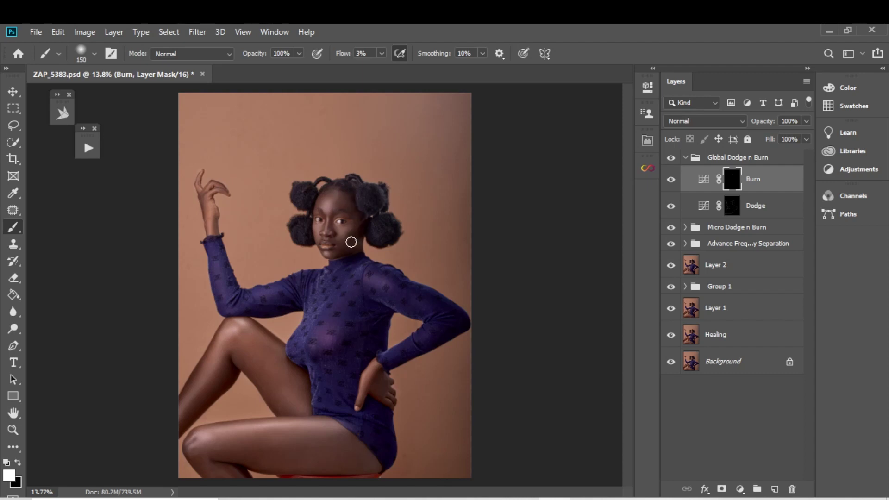
key(bracketleft)
drag(393, 228, 356, 234)
key(bracketleft)
Darken the bent sleeve, the leg edges and the hip on the global Burn mask, enlarging the brush to 250 px.
key(bracketright)
drag(421, 322, 425, 320)
key(bracketright)
mouse_move(202, 424)
mouse_down()
mouse_move(282, 419)
mouse_move(293, 404)
mouse_up()
key(bracketright)
key(bracketright)
drag(379, 464, 385, 462)
Collapse the Global Dodge n Burn group and toggle its visibility to compare before and after.
click(681, 158)
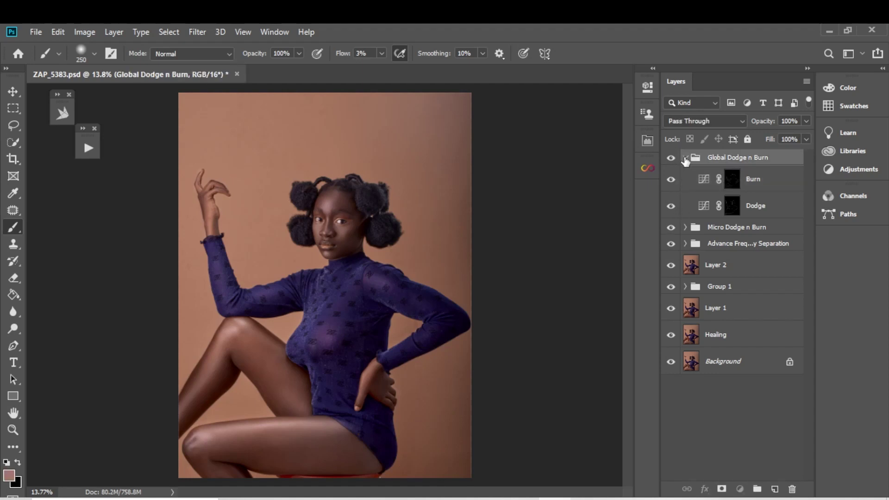
click(684, 158)
click(671, 158)
click(671, 158)
click(671, 158)
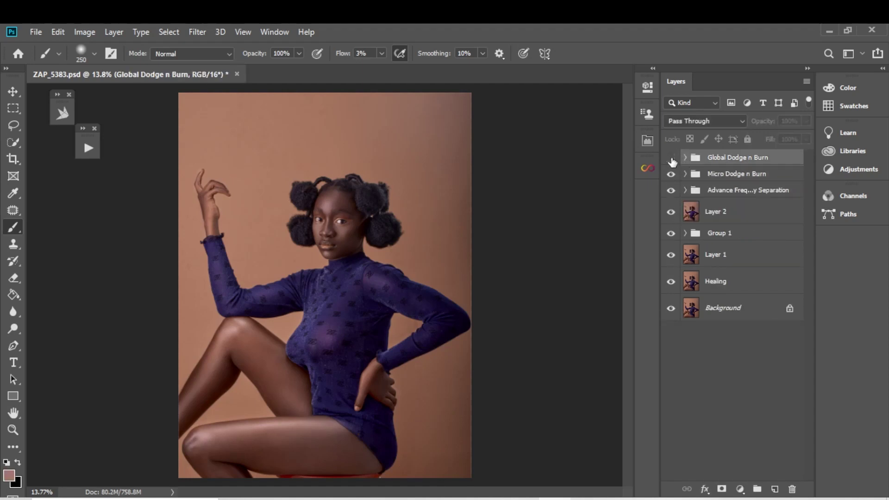
click(671, 157)
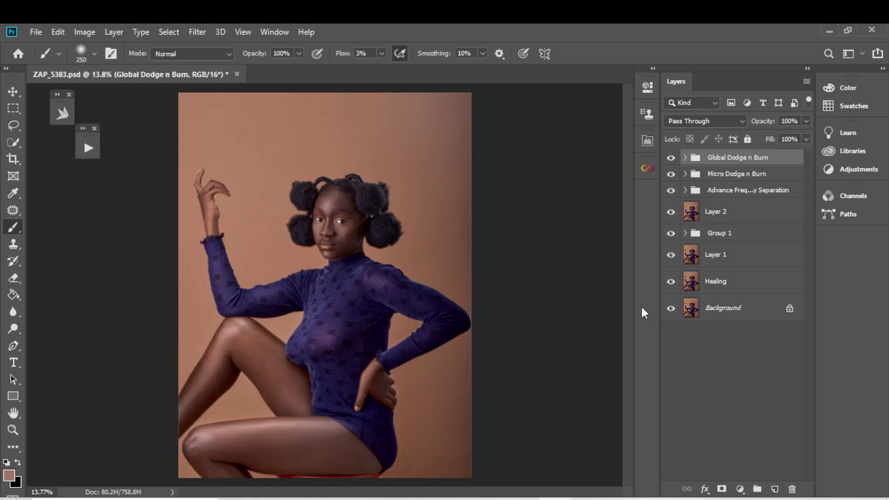
Compare the full retouch against the original by isolating the Background layer, ending with all layers shown.
alt+click(670, 310)
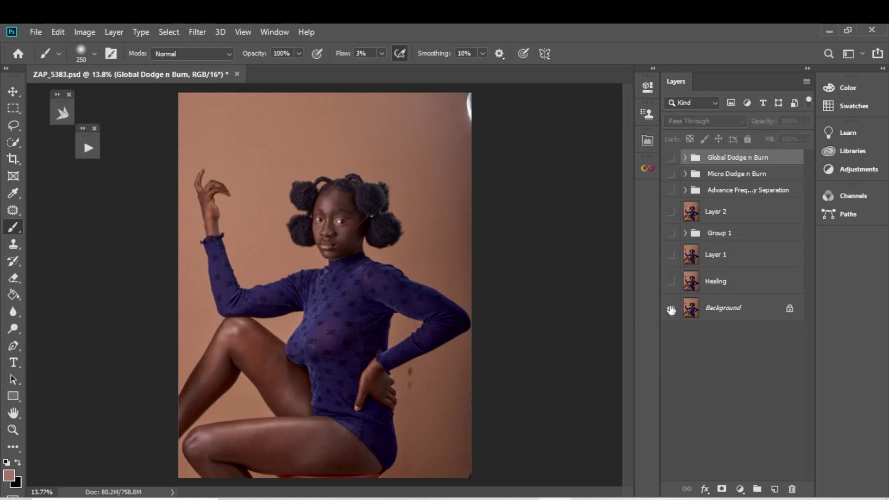
alt+click(670, 309)
alt+click(672, 309)
click(682, 309)
alt+click(671, 310)
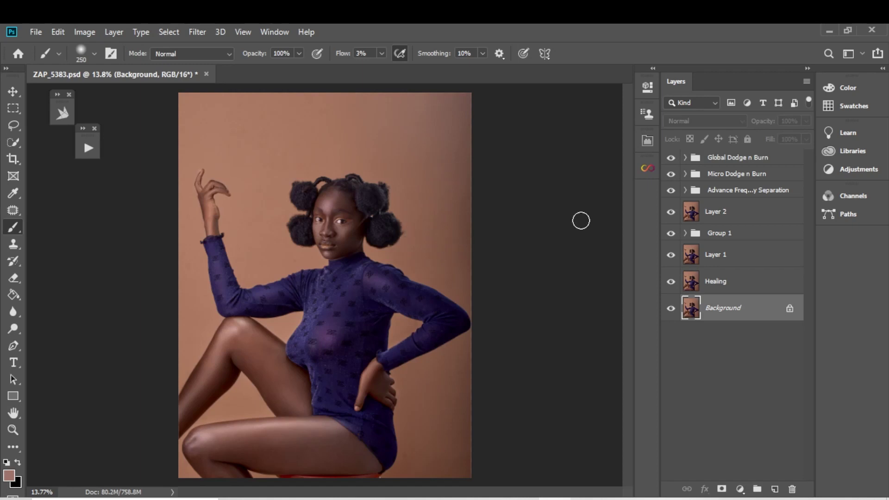
Set the Micro Dodge n Burn group's opacity to 70% and the Global Dodge n Burn group's opacity to 50%.
click(720, 176)
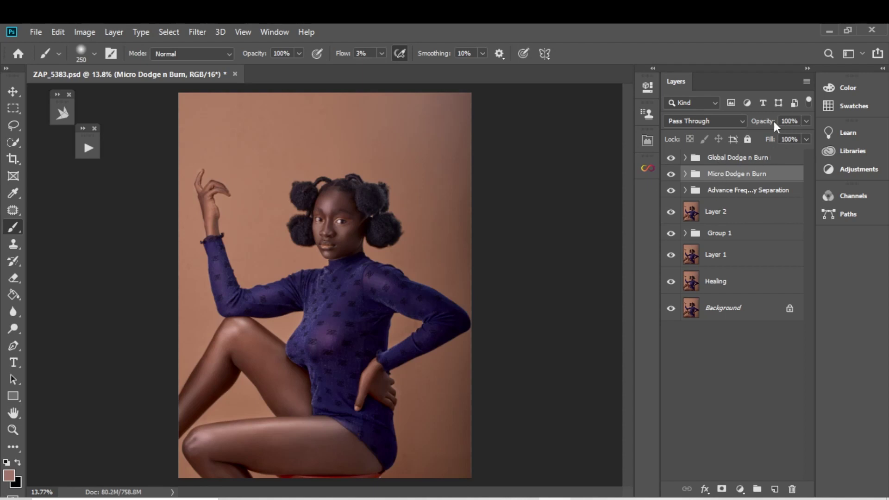
click(795, 122)
text(70)
key(Return)
click(737, 157)
click(798, 122)
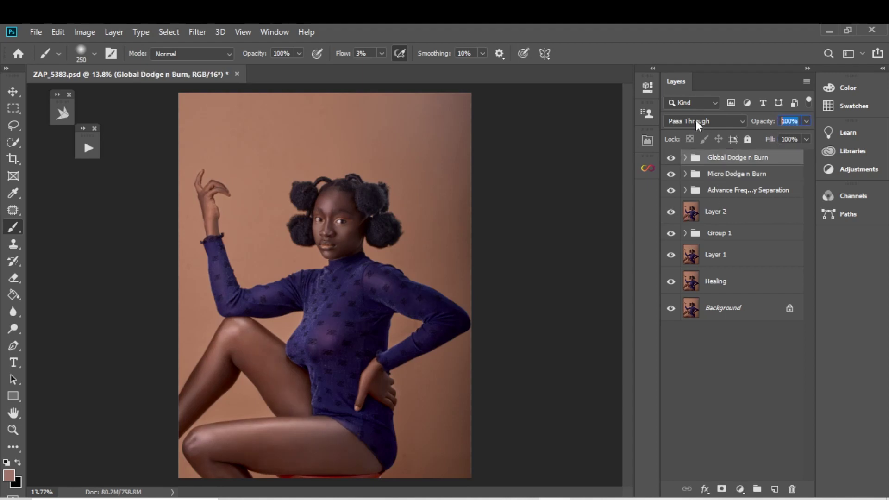
text(50)
key(Return)
Run the Eyes N Teeth Whitening action above the Global Dodge n Burn group.
key(z)
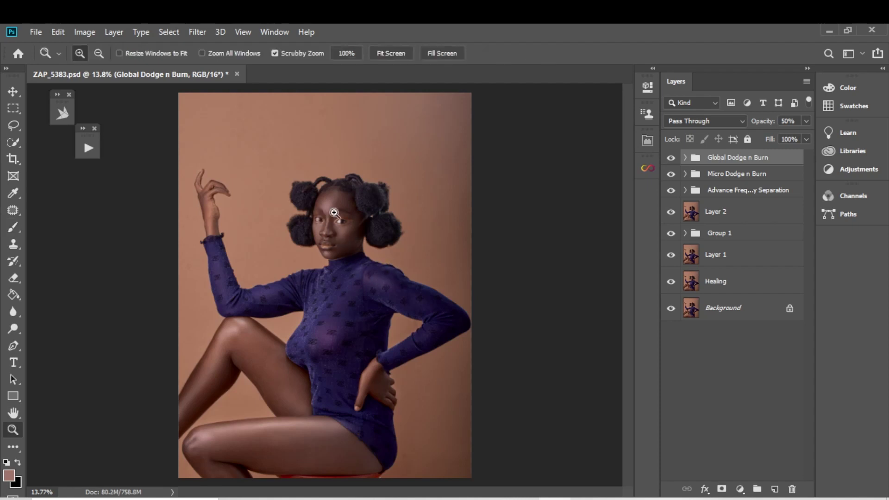
drag(334, 213, 371, 225)
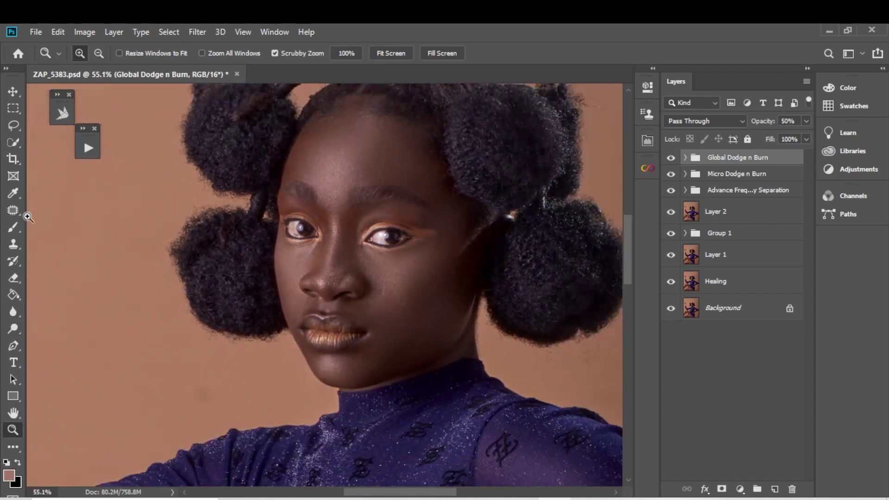
drag(87, 149, 93, 150)
click(96, 152)
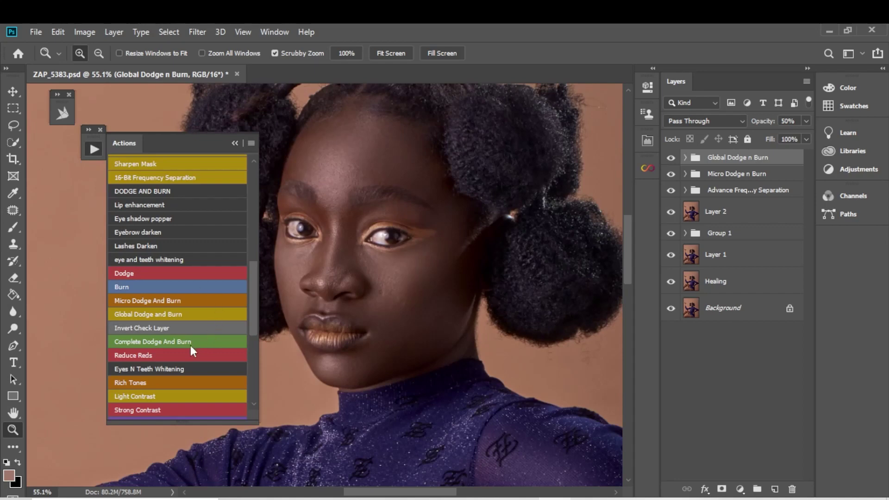
click(176, 368)
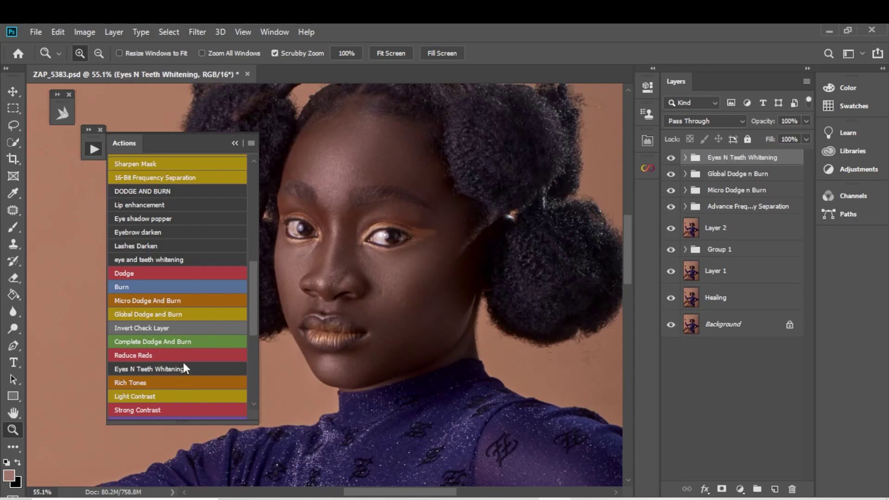
click(235, 144)
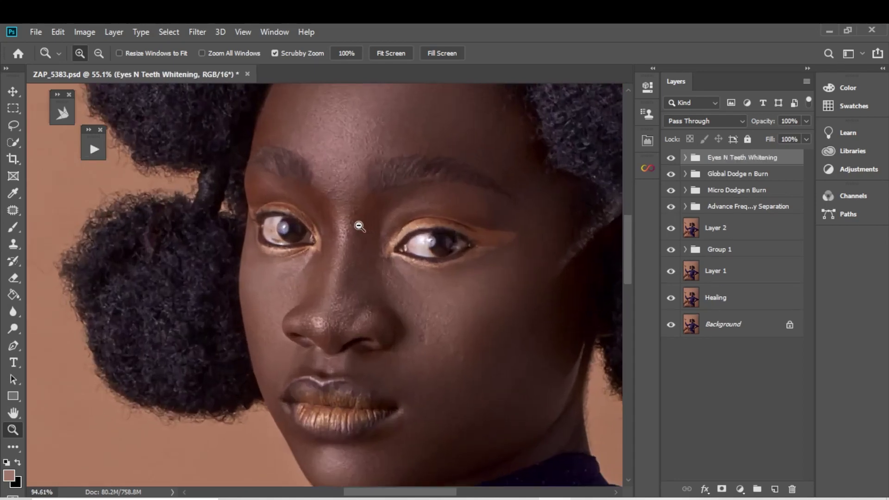
Target the Photo Filter 1 mask inside the Eyes N Teeth Whitening group and set the brush flow to 100%.
drag(326, 227, 501, 205)
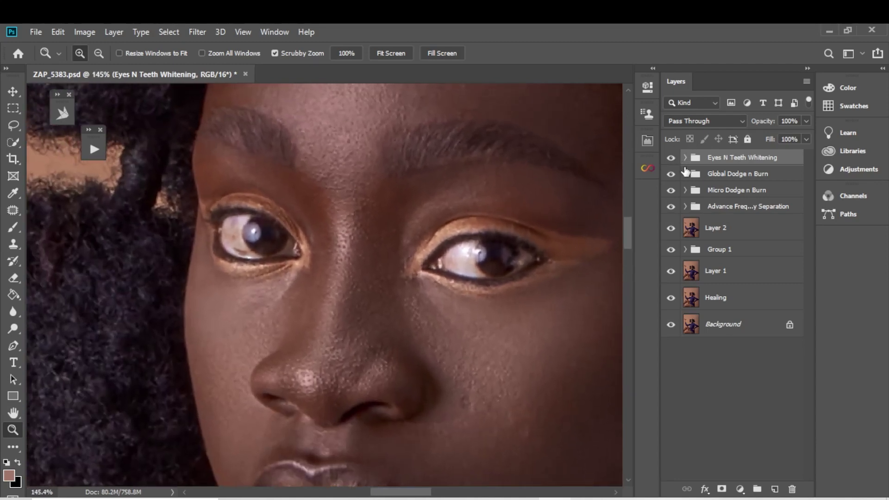
click(685, 158)
click(720, 236)
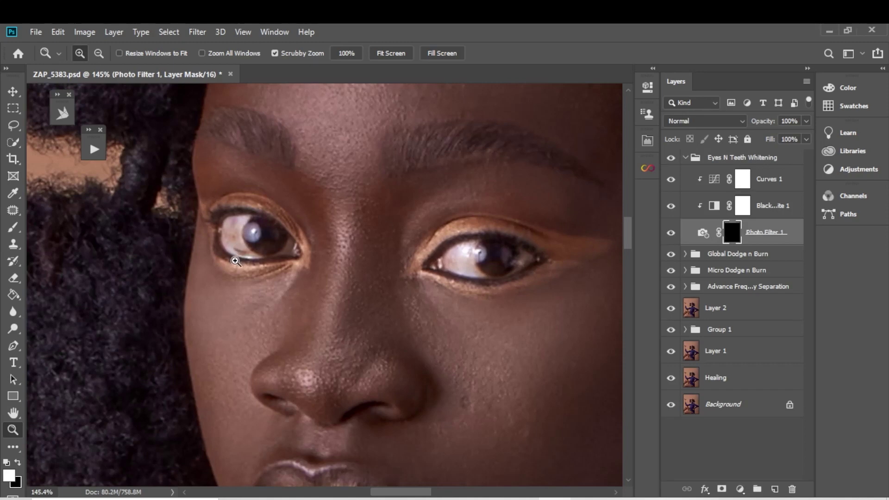
key(b)
click(344, 55)
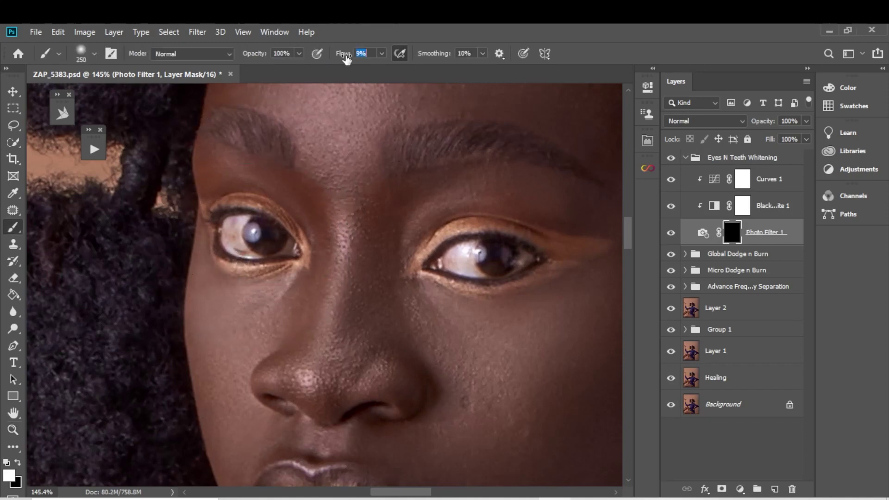
text(100)
key(Return)
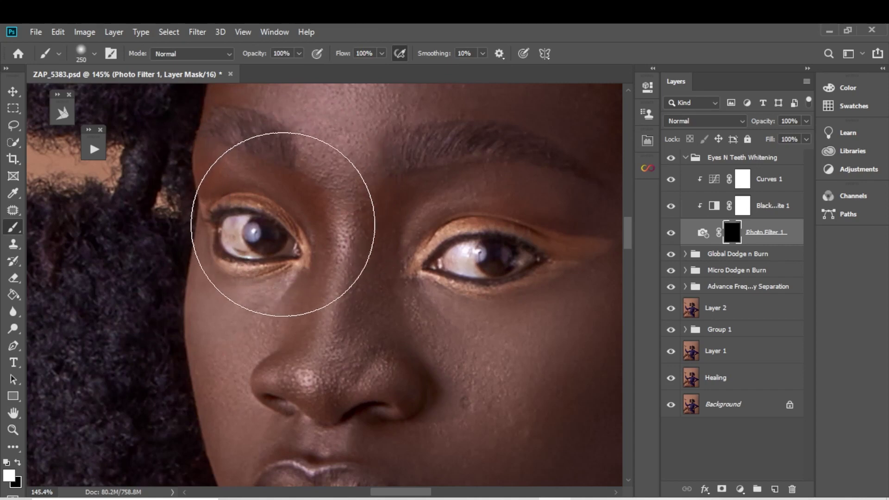
Whiten the white of the model's right eye on the Photo Filter 1 mask with a brush reduced to about 10 px.
key(bracketleft)
key(bracketleft)
key(bracketleft)
key(bracketleft)
key(bracketleft)
key(bracketleft)
key(bracketleft)
key(bracketleft)
key(bracketleft)
key(bracketleft)
key(bracketleft)
key(bracketleft)
key(bracketleft)
key(bracketleft)
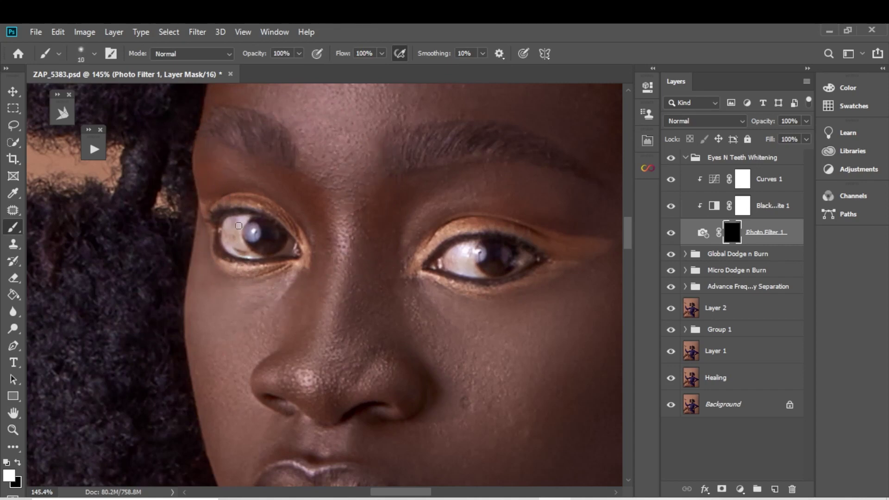
mouse_move(245, 220)
mouse_down()
mouse_move(244, 251)
mouse_move(237, 221)
mouse_move(230, 241)
mouse_move(234, 221)
mouse_move(228, 227)
mouse_move(239, 251)
mouse_up()
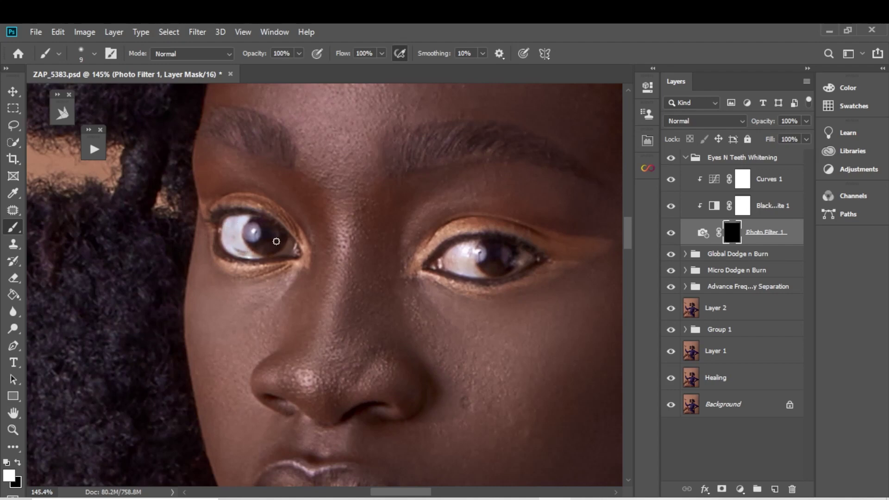
mouse_move(291, 244)
mouse_down()
mouse_move(284, 254)
mouse_move(246, 254)
mouse_up()
Whiten the white of the model's left eye on the Photo Filter 1 mask with a 10 px brush.
key(bracketright)
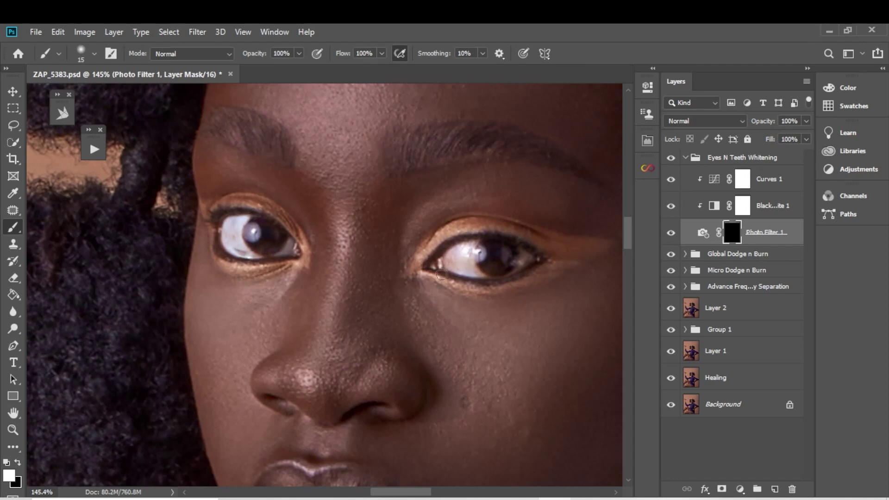
key(bracketleft)
mouse_move(467, 247)
mouse_down()
mouse_move(457, 253)
mouse_move(464, 249)
mouse_move(470, 273)
mouse_move(446, 262)
mouse_up()
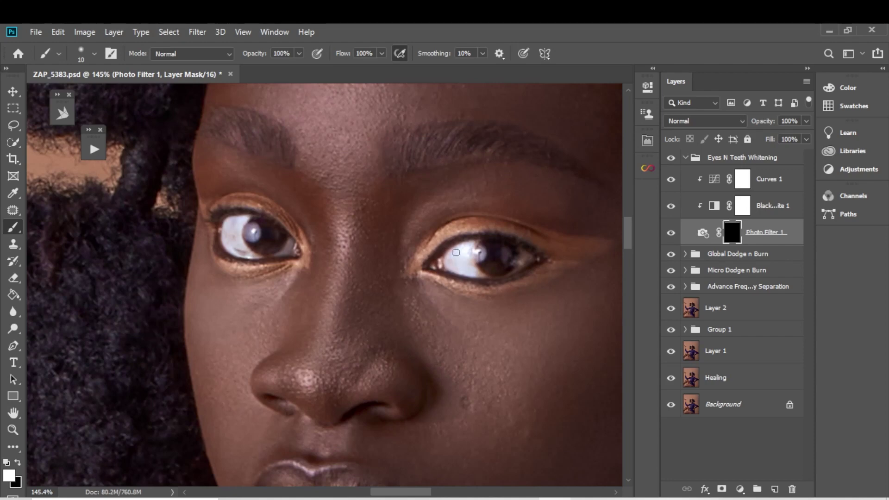
drag(527, 256, 519, 269)
key(z)
mouse_move(482, 287)
mouse_down()
mouse_move(406, 283)
mouse_move(334, 224)
mouse_move(406, 222)
mouse_move(391, 232)
mouse_move(401, 201)
mouse_move(386, 192)
mouse_up()
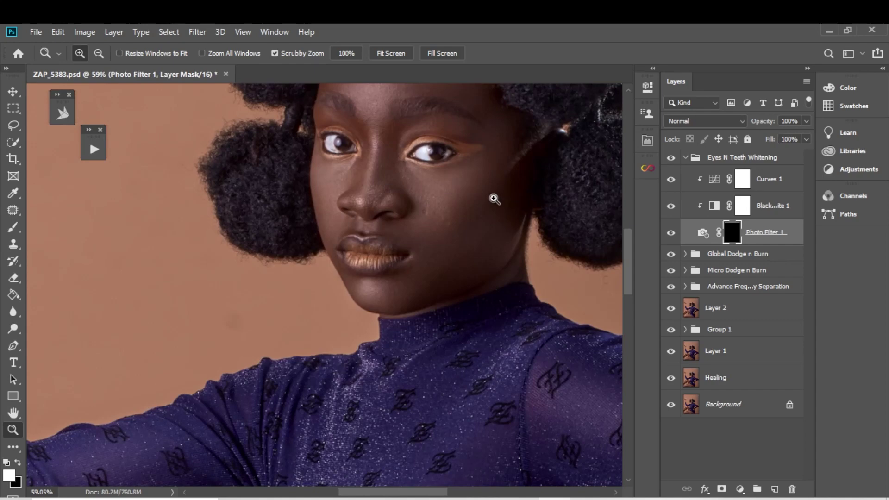
Brighten the highlights on the upper lip and nose tip on the Photo Filter 1 mask, adjusting the brush size.
key(b)
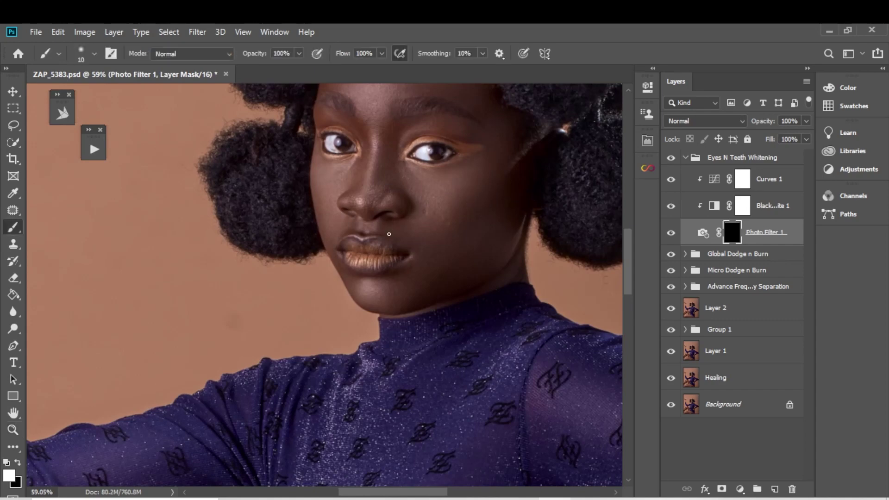
key(bracketright)
key(bracketright)
key(bracketright)
key(bracketleft)
key(bracketleft)
key(z)
mouse_move(427, 263)
mouse_down()
mouse_move(385, 257)
mouse_move(408, 256)
mouse_move(462, 200)
mouse_up()
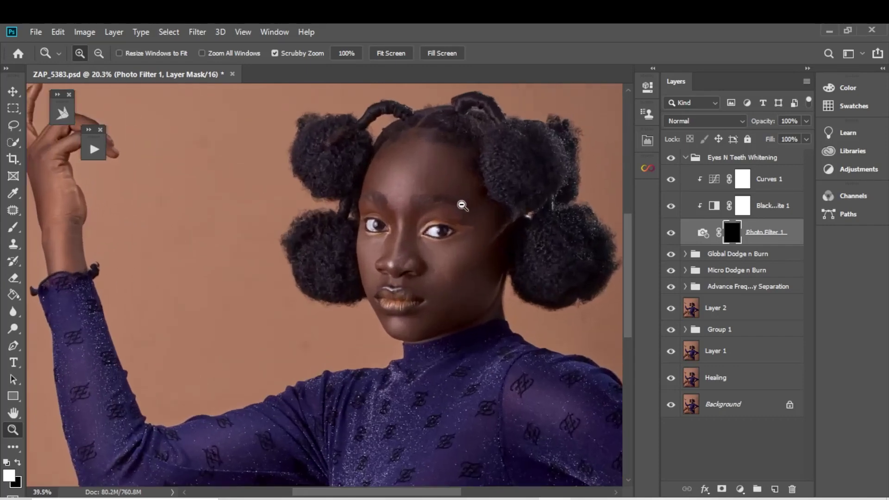
Collapse the Eyes N Teeth Whitening group and set its opacity to 60%.
click(681, 161)
click(684, 157)
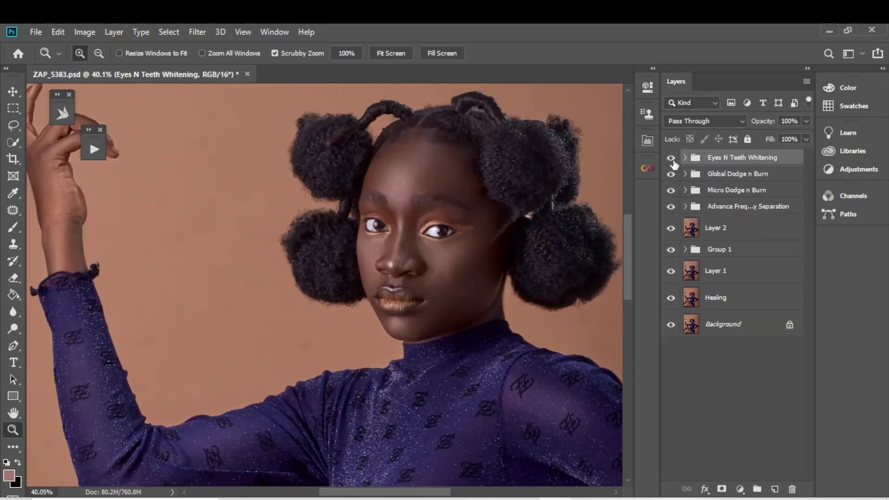
click(790, 121)
text(60)
drag(466, 278, 439, 278)
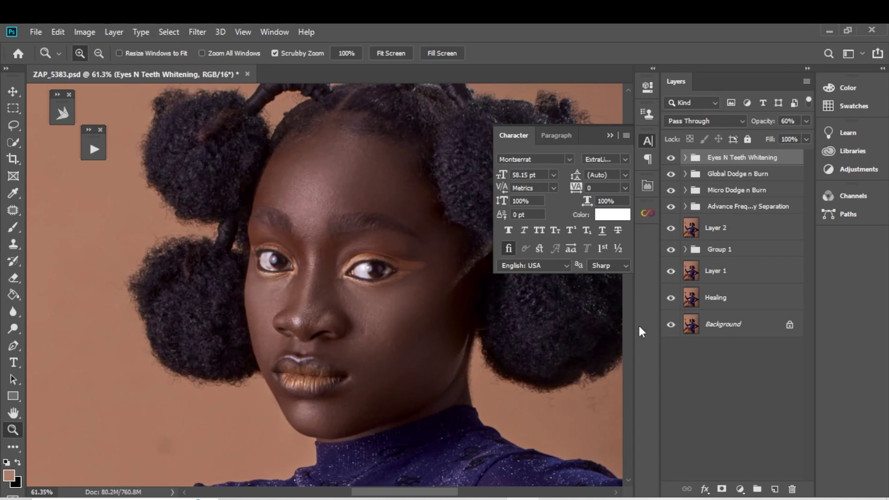
Add a new empty layer above the Eyes N Teeth Whitening group and set its blend mode to Color.
click(774, 490)
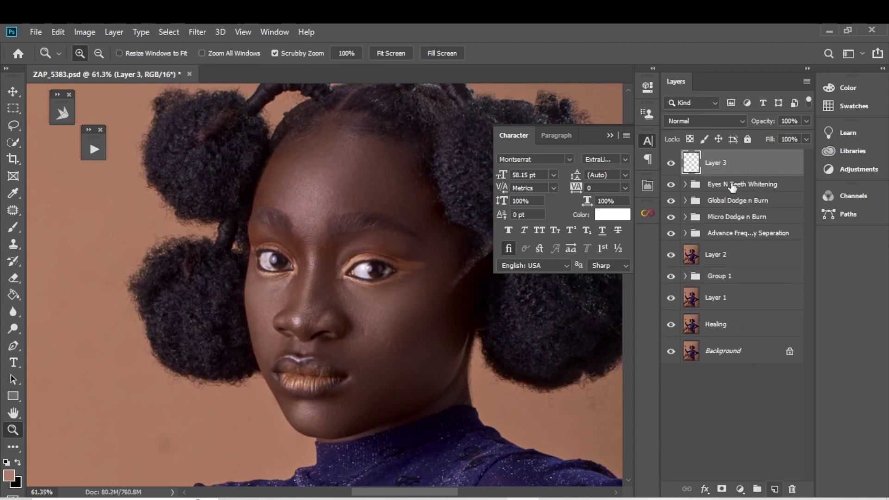
click(743, 118)
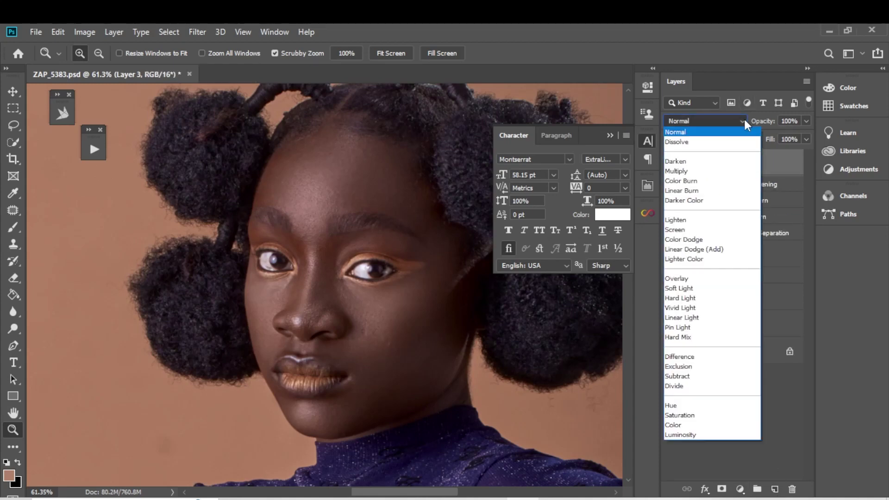
click(712, 424)
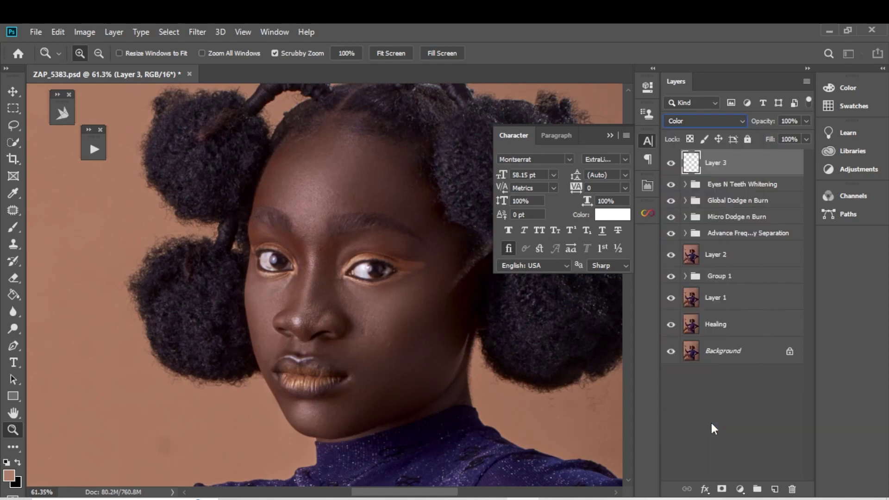
Sample the eyeshadow colour from the model's left eyelid for the brush and shift it to a more saturated orange.
click(14, 226)
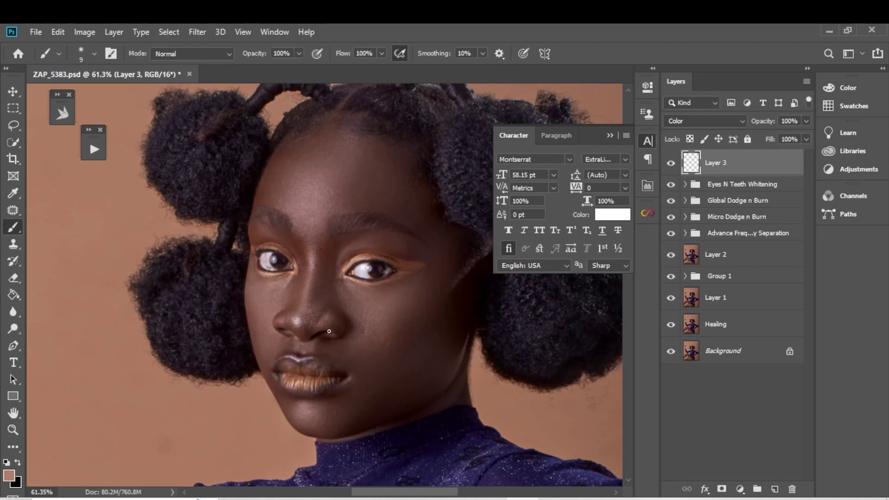
scroll(301, 196, up, 3)
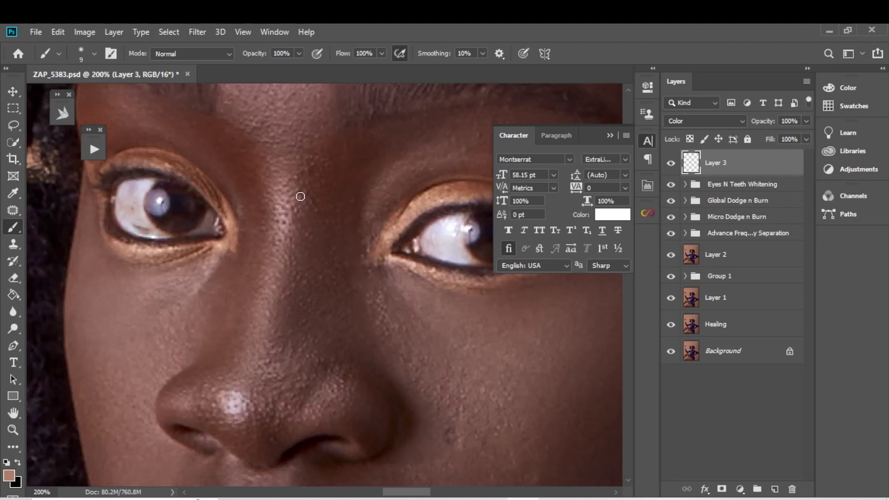
key(z)
scroll(481, 324, down, 3)
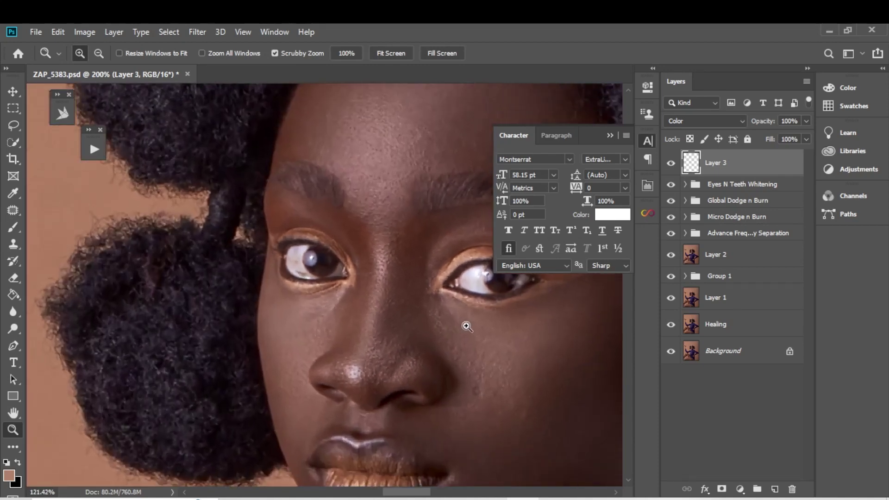
scroll(435, 318, up, 2)
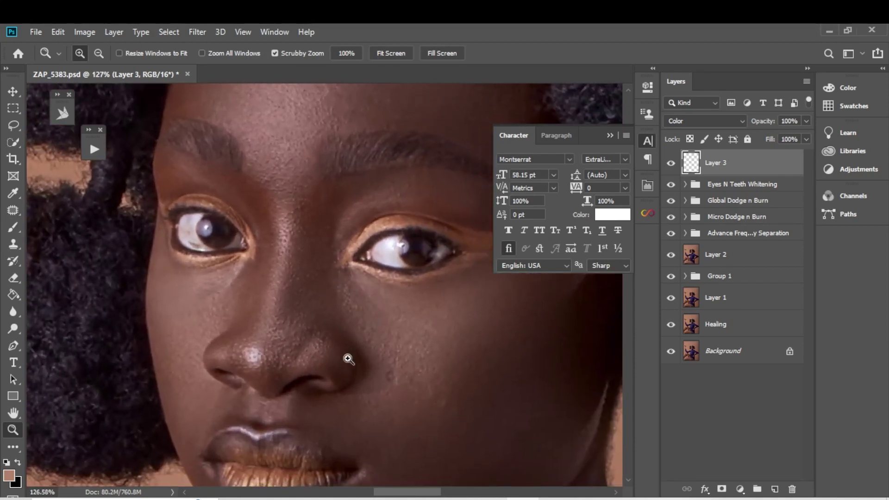
key(b)
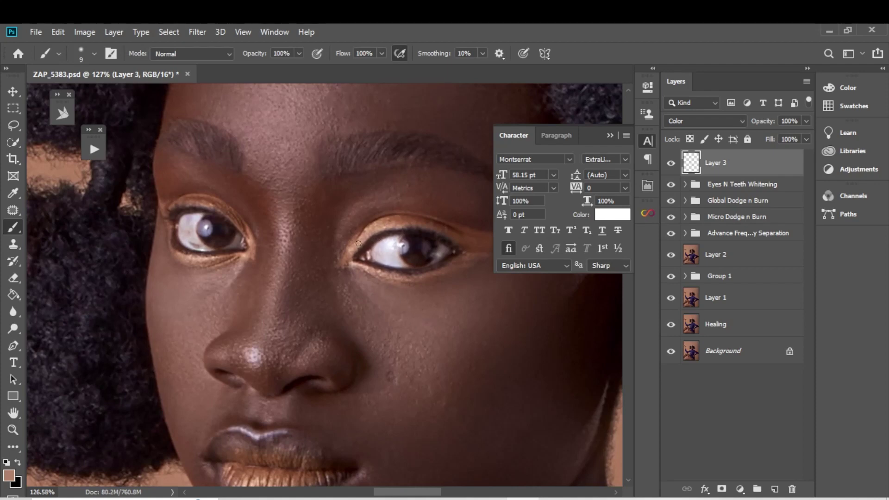
key(alt)
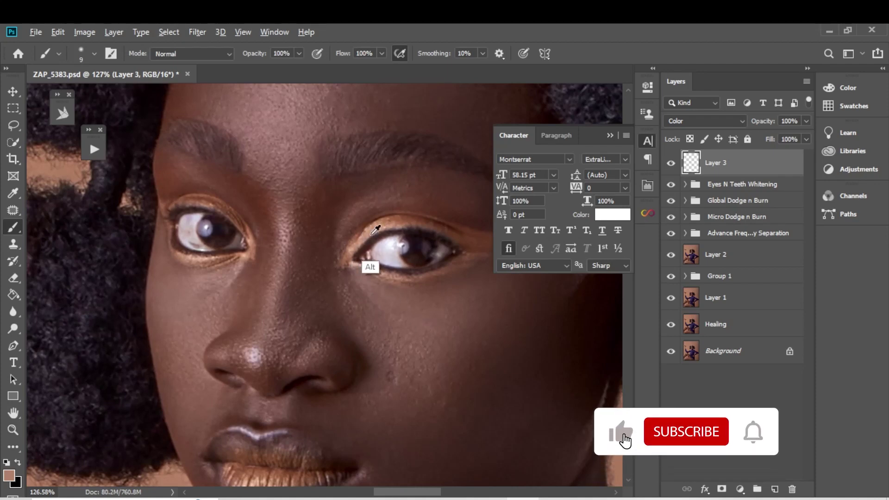
alt+click(382, 221)
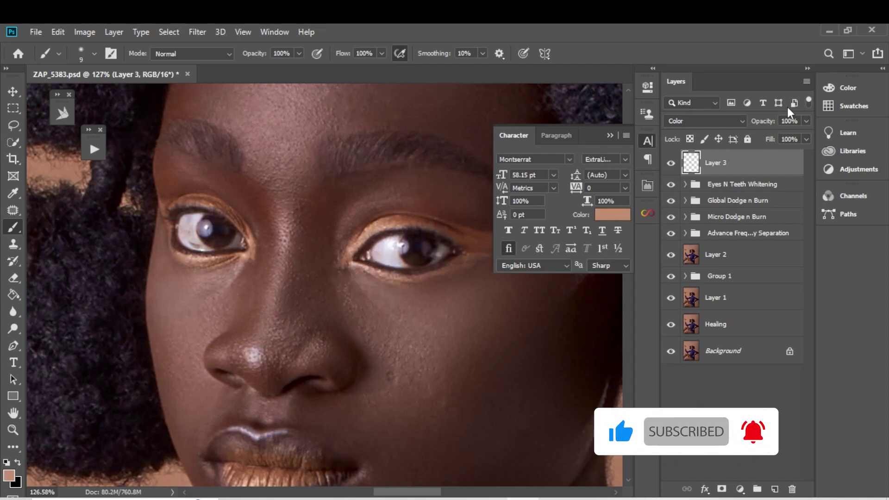
click(844, 89)
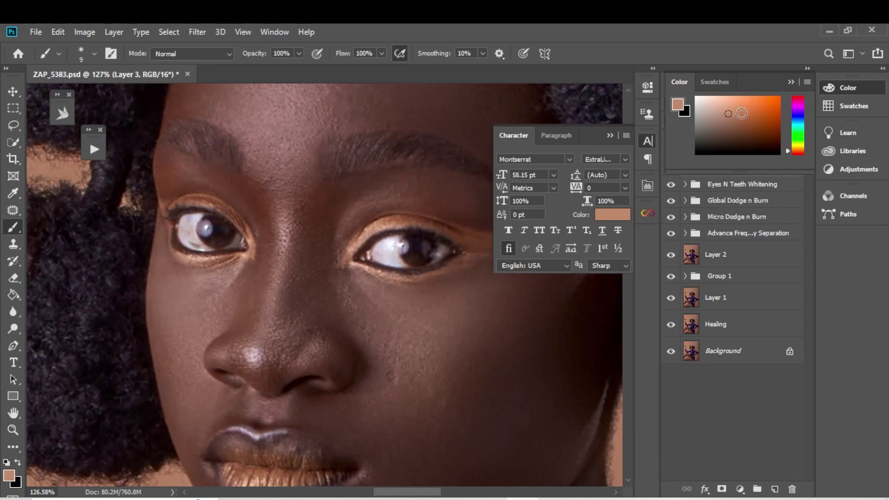
click(741, 113)
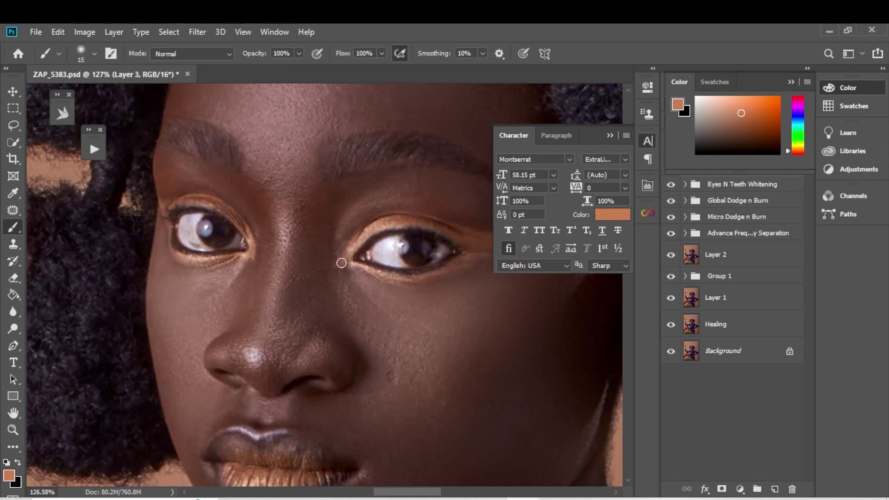
Paint orange over the eyeshadow and outer wing of the model's left eye with a 9 px brush, undoing and redoing stray strokes.
key(bracketleft)
mouse_move(395, 217)
mouse_down()
mouse_move(472, 231)
mouse_move(361, 204)
mouse_up()
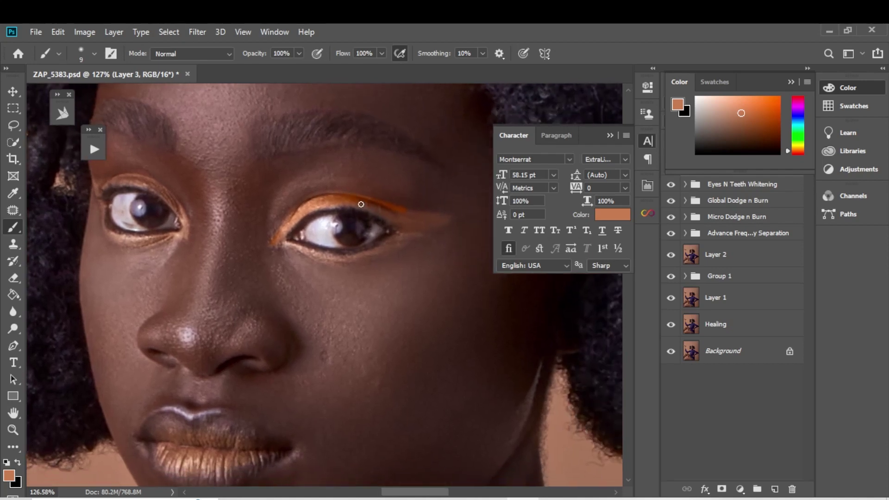
mouse_move(420, 216)
mouse_down()
mouse_move(439, 217)
mouse_move(437, 225)
mouse_up()
drag(380, 254, 362, 259)
key(ctrl+z)
key(ctrl+z)
key(ctrl+z)
drag(386, 249, 444, 220)
Paint the same orange around the model's right eye on Layer 3 and undo the last stroke.
scroll(252, 238, left, 5)
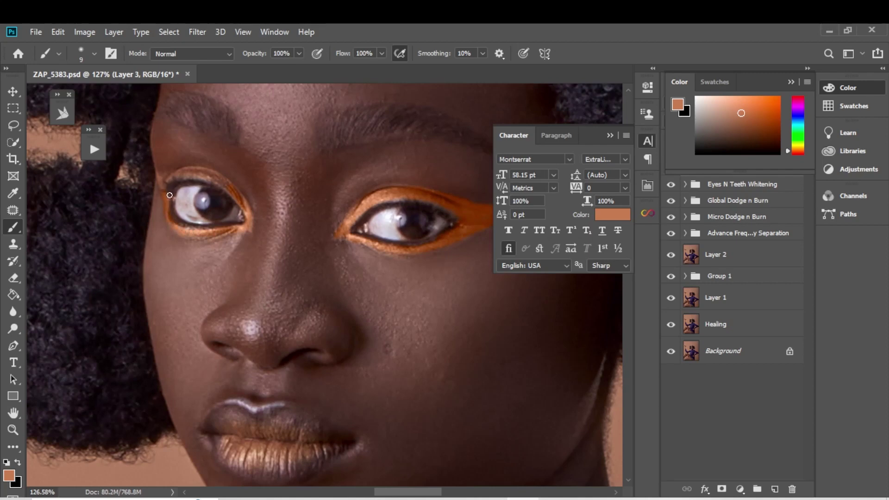
key(ctrl+z)
drag(308, 349, 369, 161)
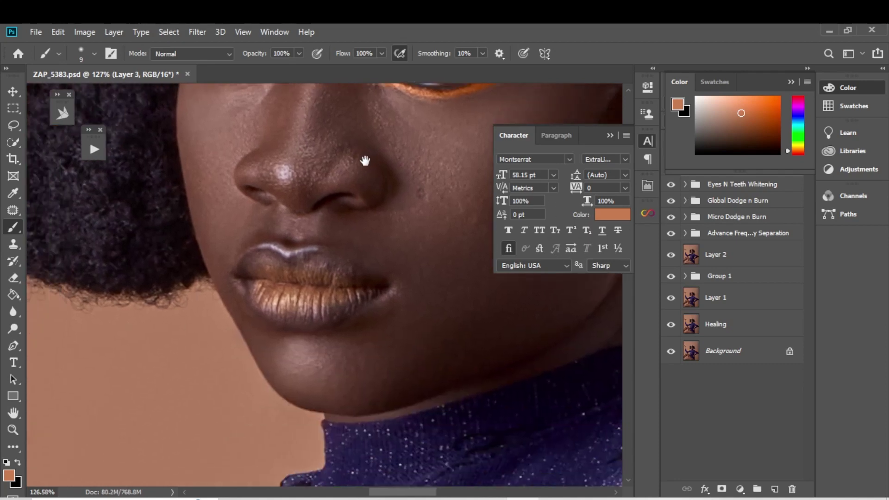
Paint the orange over the inner areas of the upper and lower lips on Layer 3 with a 20 px brush.
drag(322, 193, 317, 193)
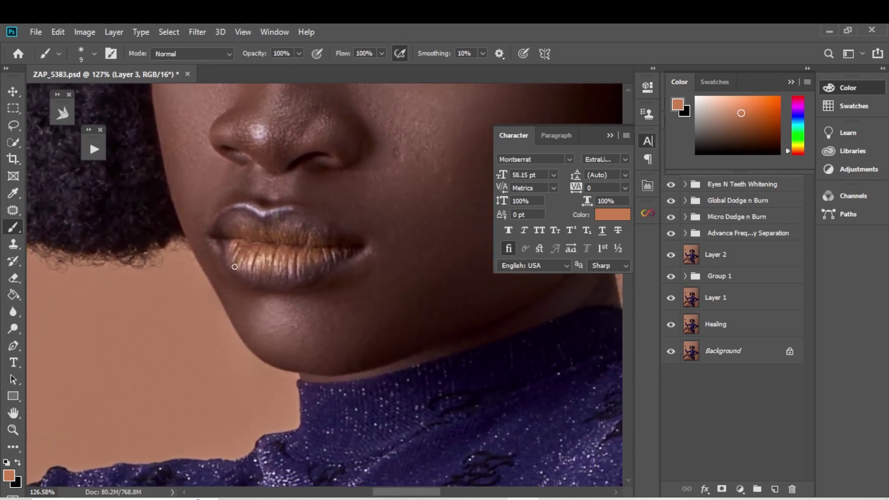
key(bracketright)
key(bracketright)
key(bracketright)
mouse_move(242, 240)
mouse_down()
mouse_move(266, 232)
mouse_move(302, 239)
mouse_move(244, 230)
mouse_move(313, 238)
mouse_move(244, 227)
mouse_move(296, 229)
mouse_move(325, 251)
mouse_up()
Sample the dark colour at the lower lip's edge for the brush, shift it to a more saturated dark red, and adjust the brush size.
alt+click(307, 276)
alt+click(306, 277)
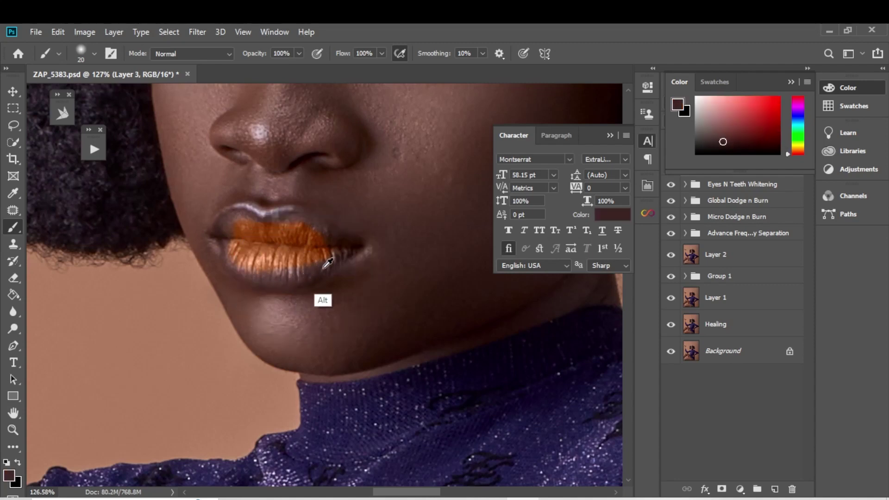
drag(722, 147, 732, 144)
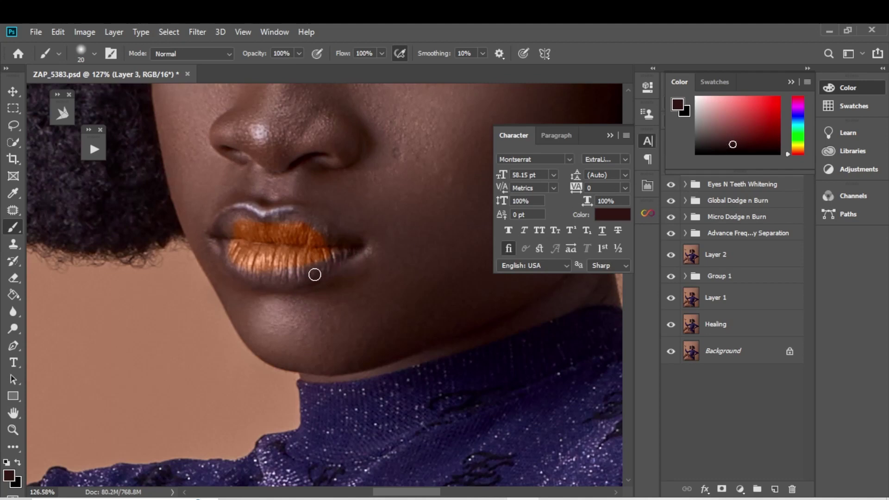
key(bracketleft)
key(bracketleft)
key(bracketright)
key(bracketright)
key(bracketleft)
key(bracketleft)
Compare the whole face with Layer 3's makeup colour hidden and shown.
key(z)
drag(383, 223, 308, 230)
drag(366, 179, 385, 213)
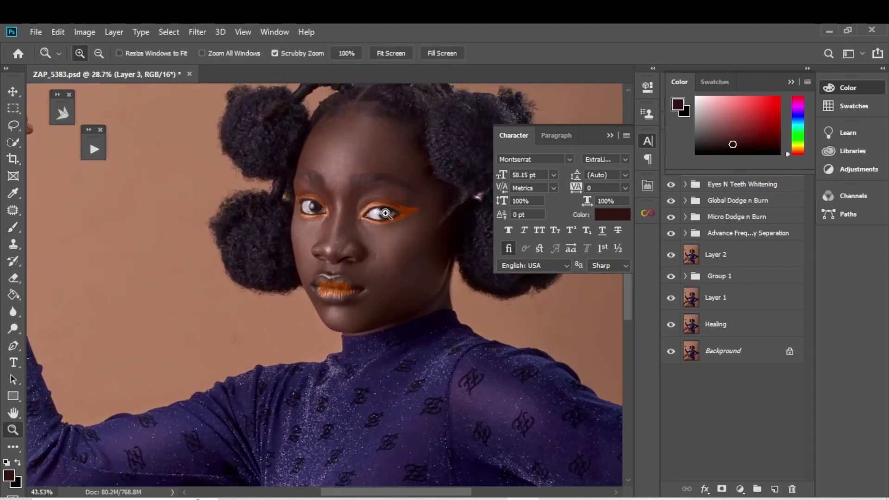
click(790, 82)
click(671, 164)
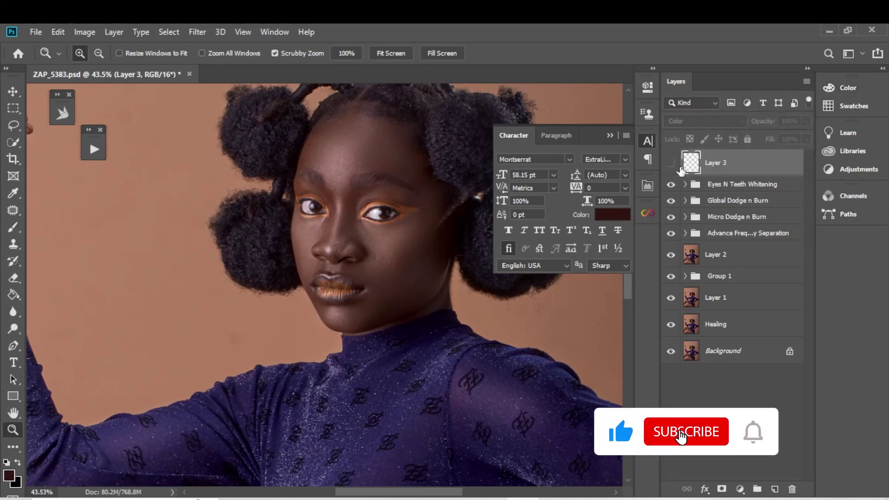
click(672, 164)
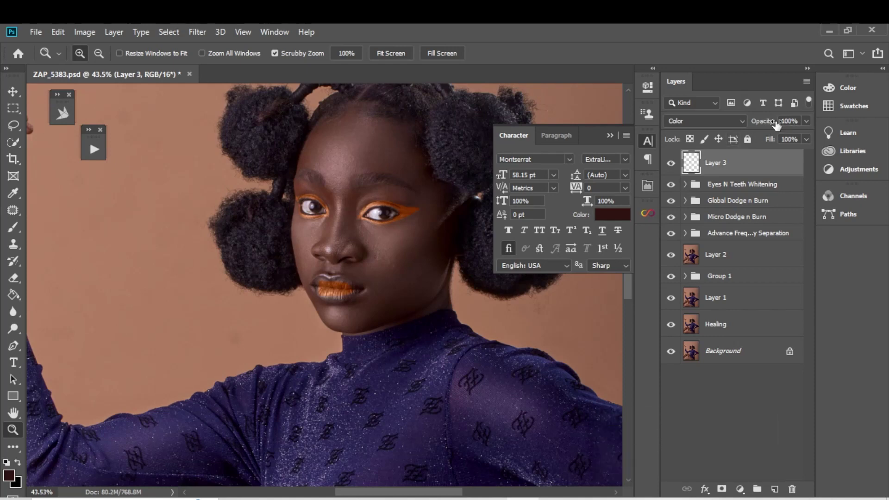
Lower Layer 3's opacity to 60% and compare the face with the layer hidden and shown.
right_click(799, 120)
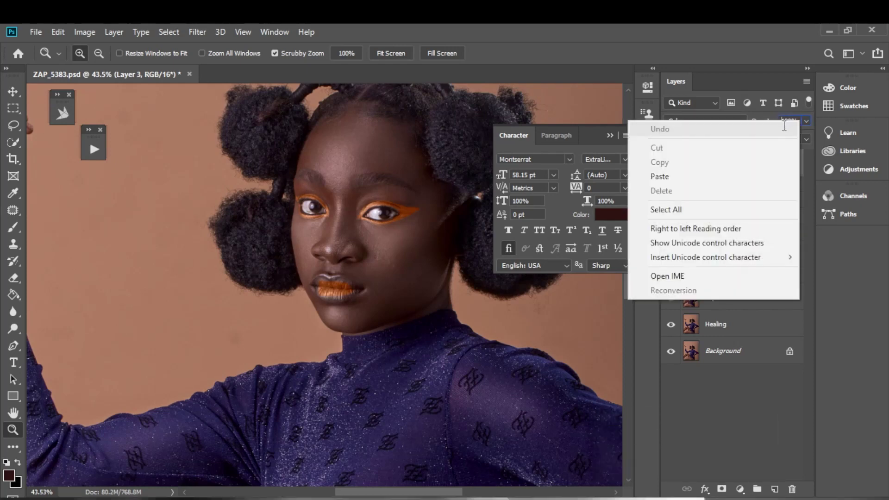
click(793, 122)
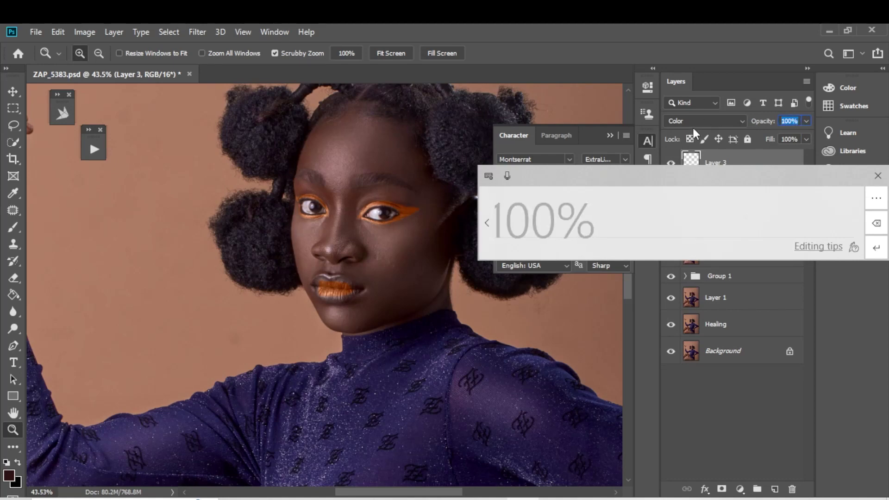
text(40)
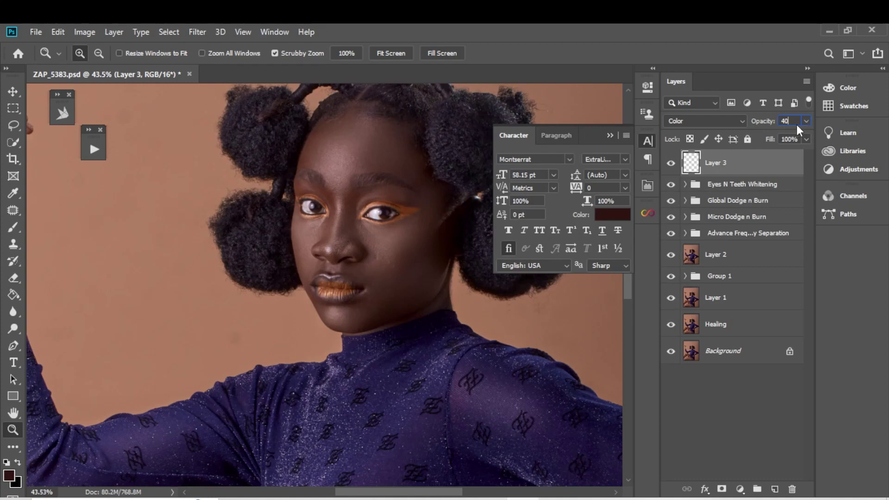
key(Return)
click(671, 164)
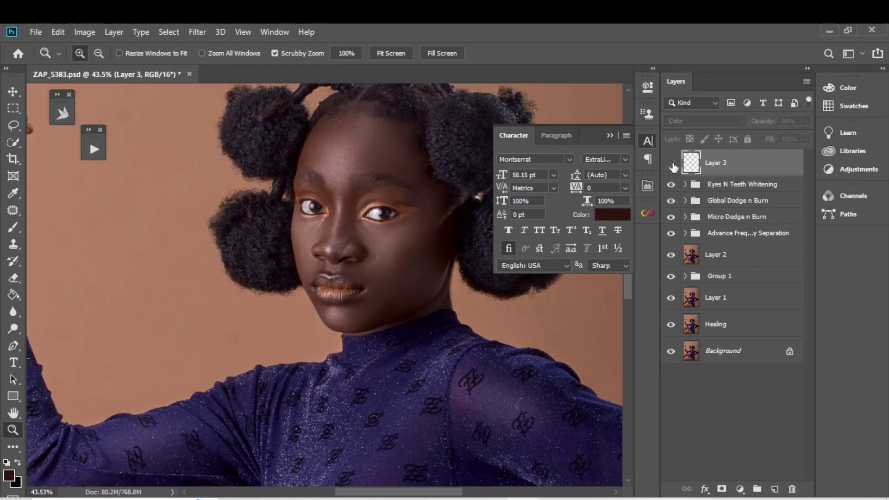
click(672, 164)
click(672, 165)
click(672, 164)
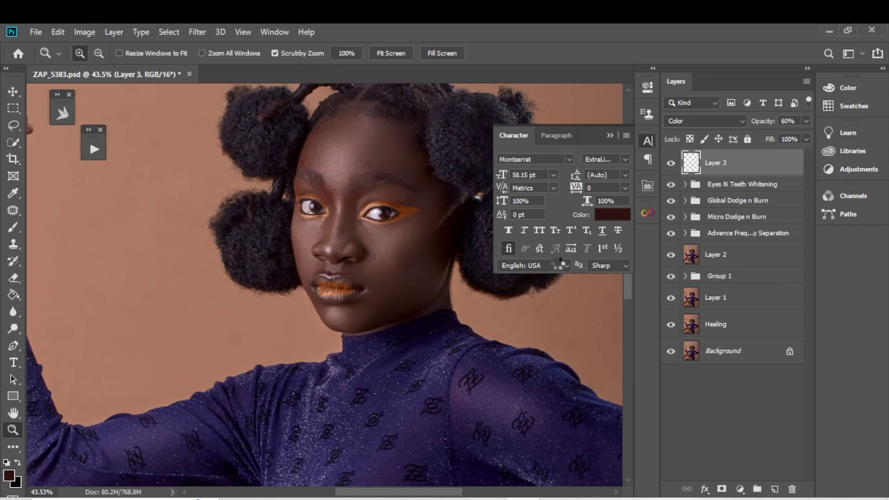
Stamp all visible layers into a new top layer and open it in the Camera Raw Filter with a side-by-side before/after view.
key(ctrl+alt+shift+n)
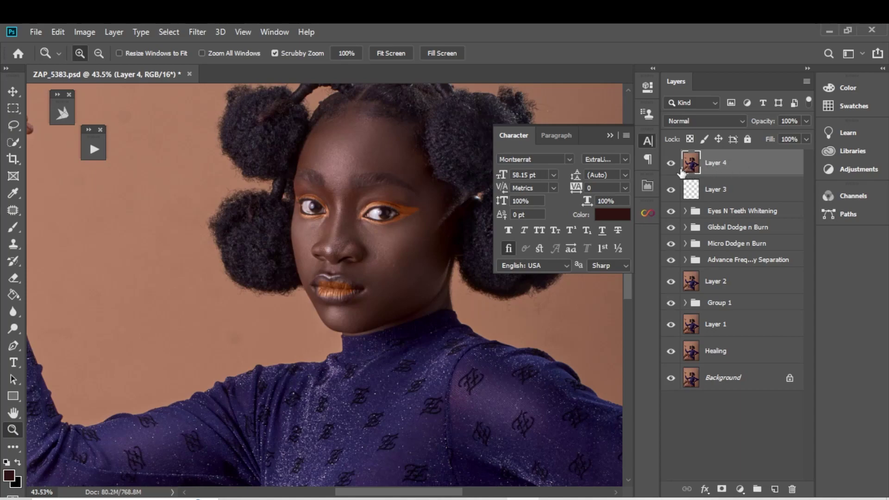
drag(485, 252, 381, 243)
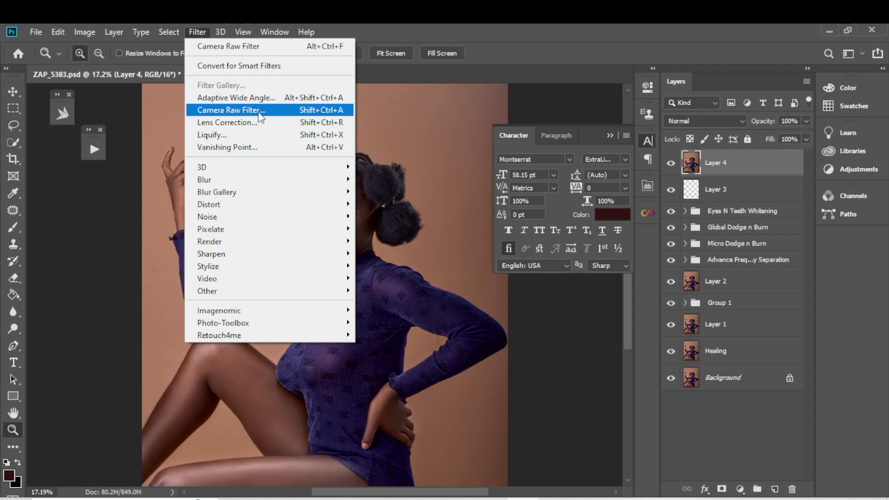
click(229, 111)
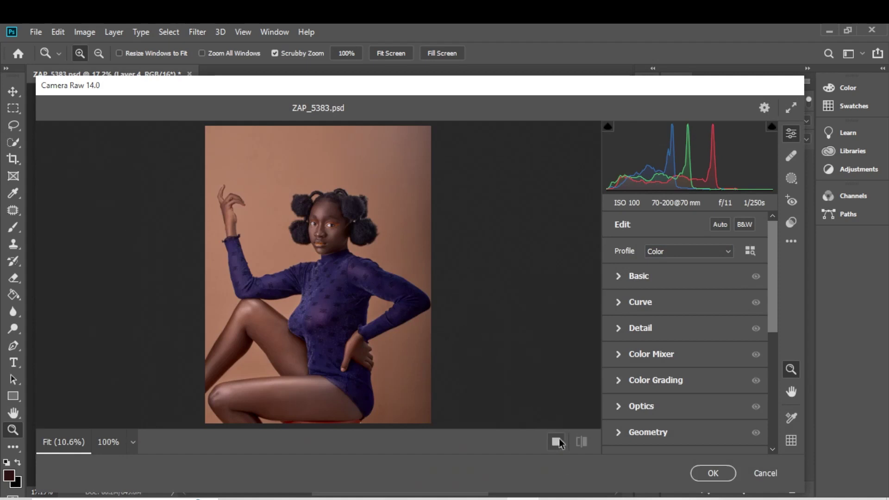
click(556, 442)
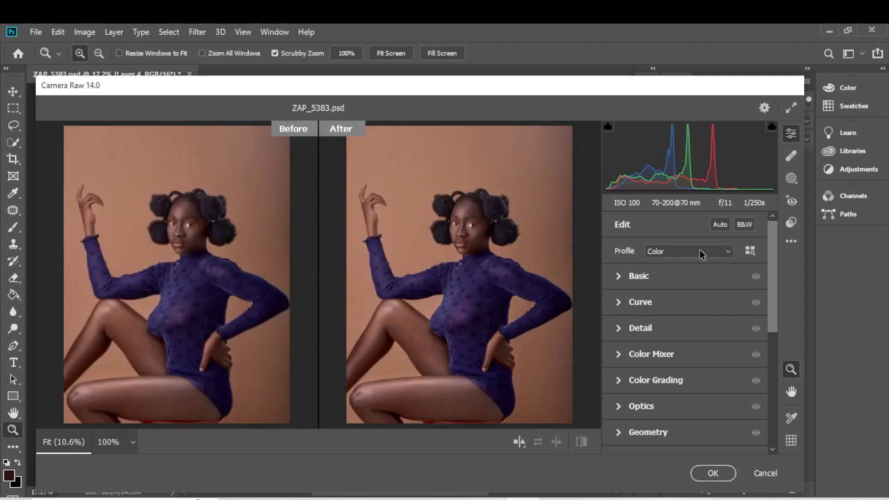
Raise the Highlights to +30 in the Basic adjustments.
click(618, 277)
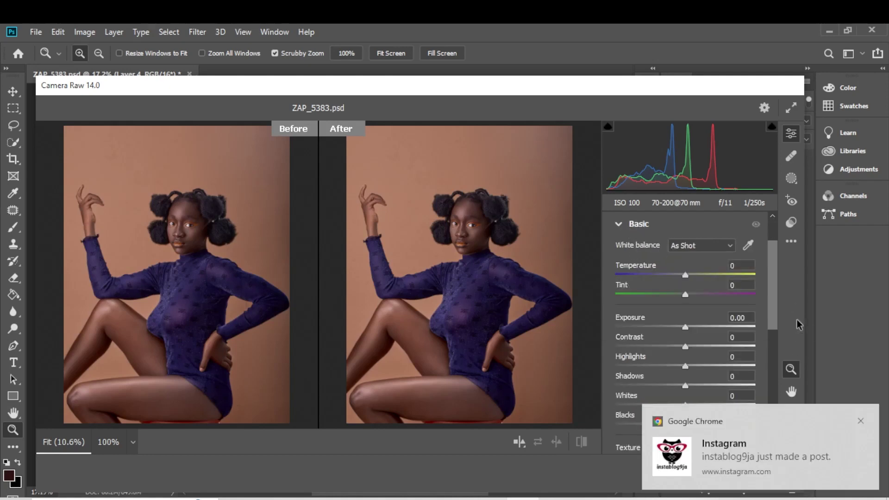
scroll(759, 277, down, 1)
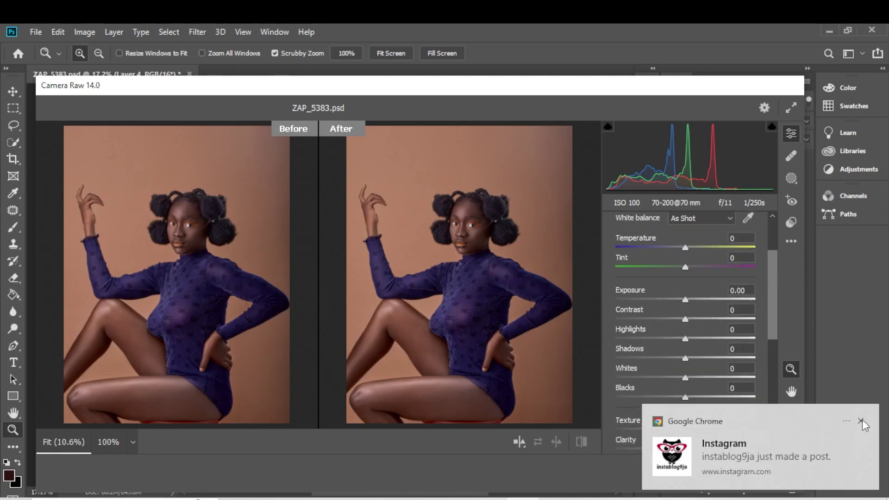
scroll(772, 294, down, 1)
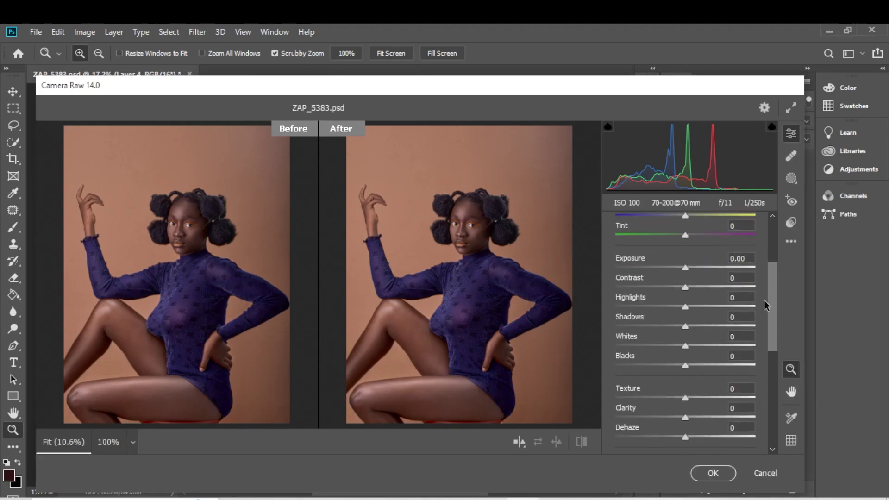
drag(686, 306, 707, 304)
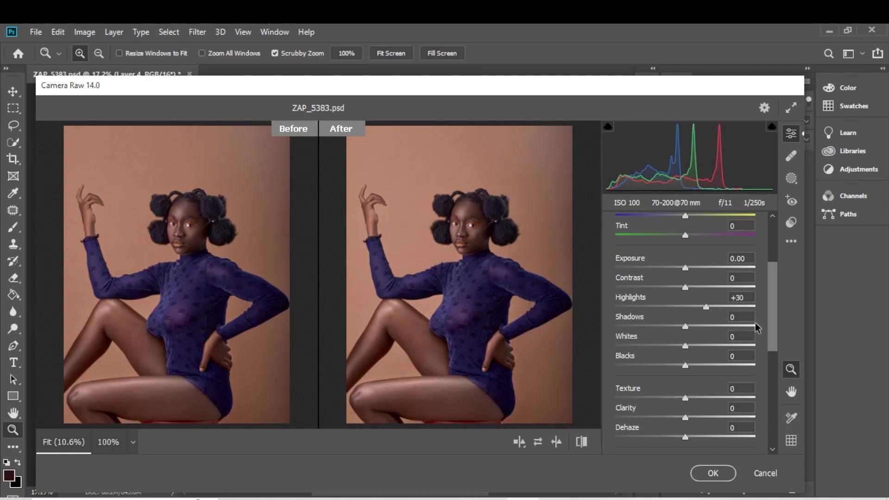
Set Sharpening to 40 with Radius 1.2 and Detail 50, and check the effect on the eyes and skin up close.
scroll(773, 322, down, 3)
scroll(685, 324, up, 1)
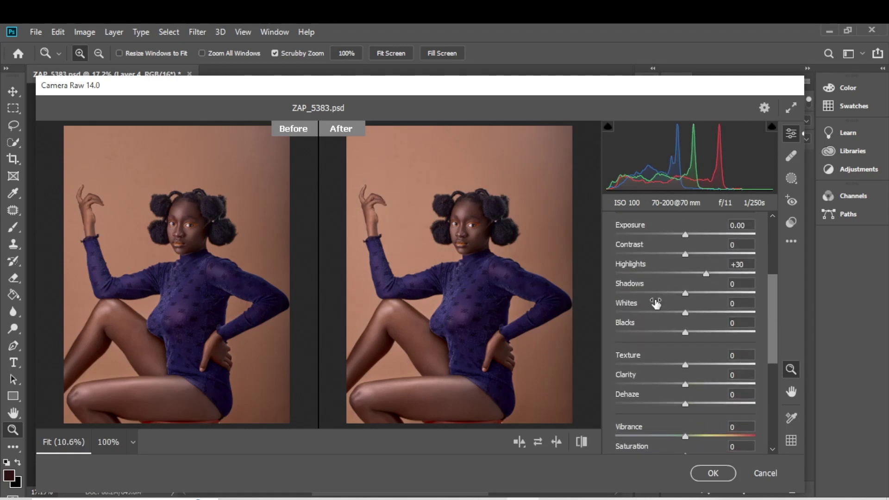
drag(773, 340, 765, 382)
click(623, 373)
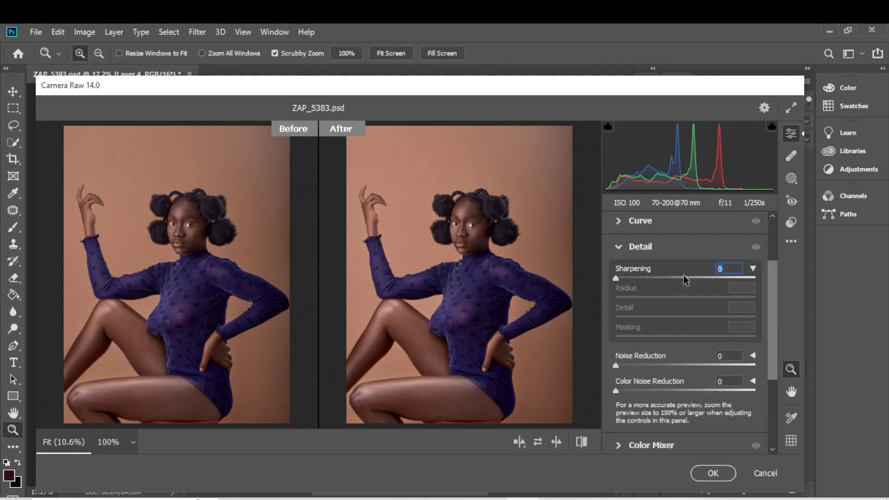
text(40)
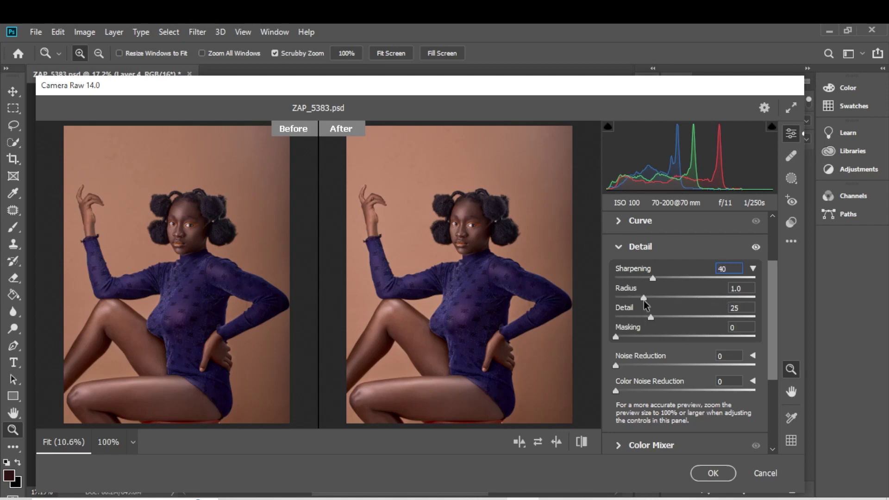
drag(643, 297, 653, 297)
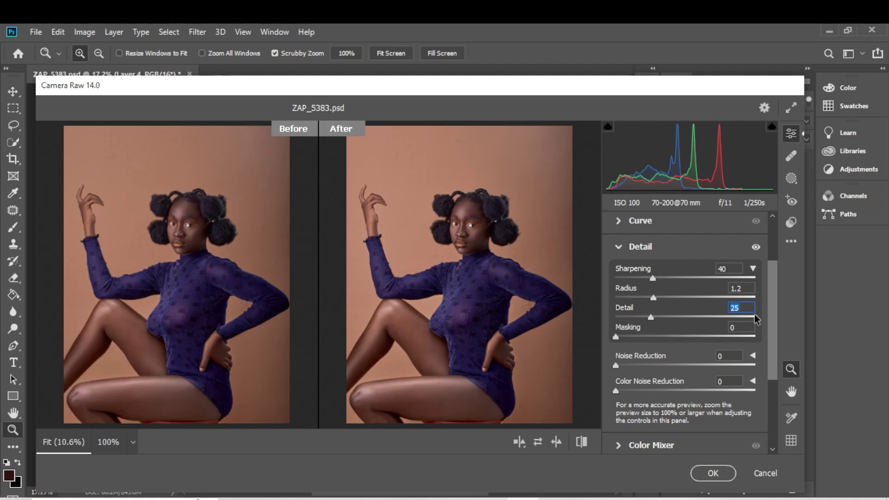
text(50)
drag(482, 224, 508, 222)
drag(451, 214, 487, 209)
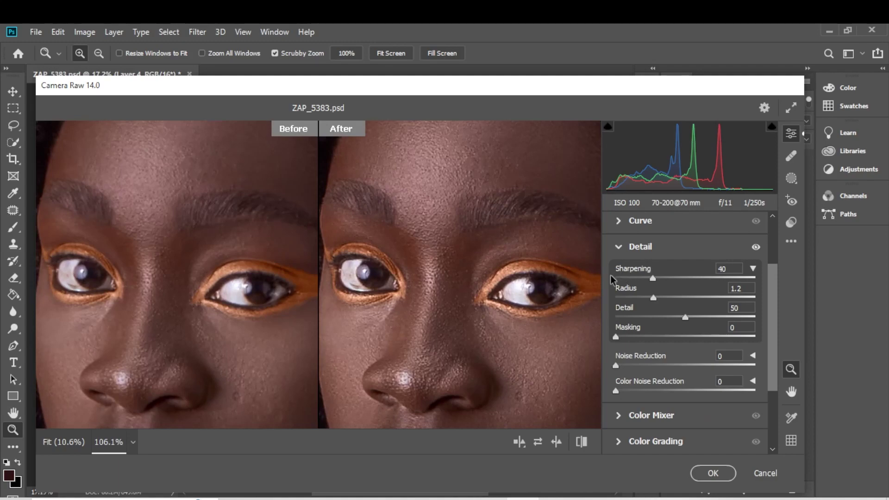
drag(552, 341, 500, 346)
click(545, 356)
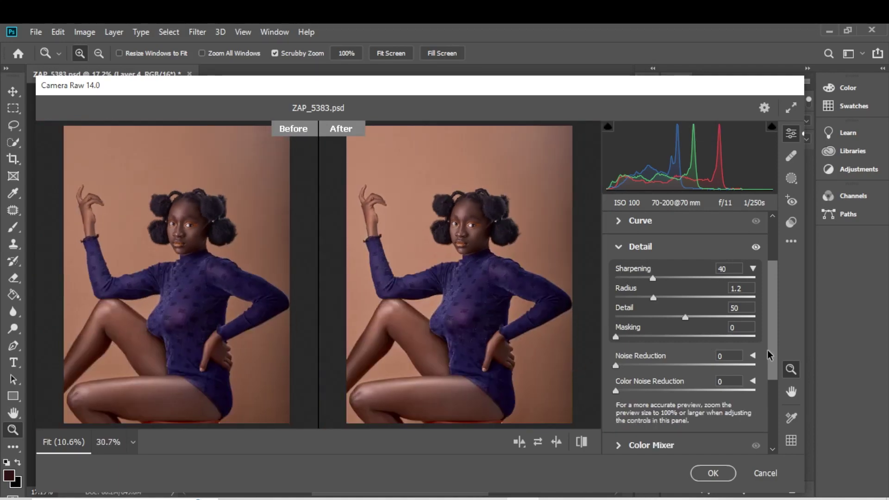
Set the Oranges luminance to -9 in the Color Mixer to deepen the skin tone.
drag(767, 349, 757, 399)
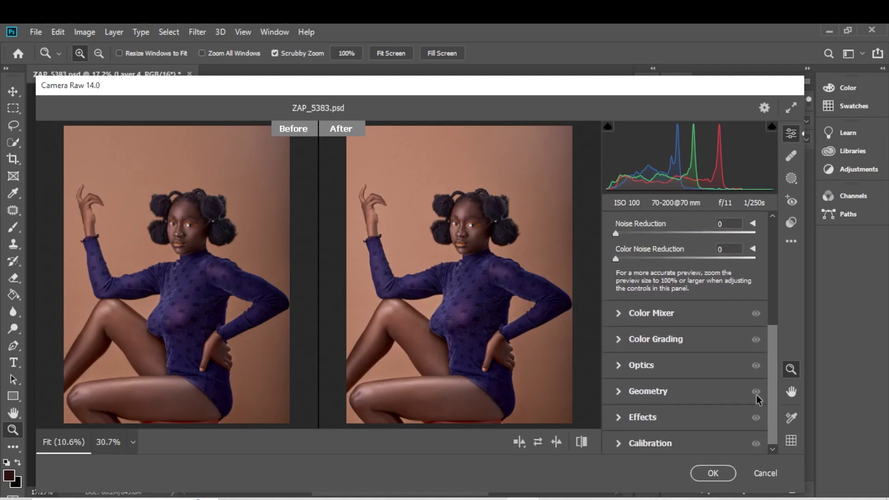
click(619, 314)
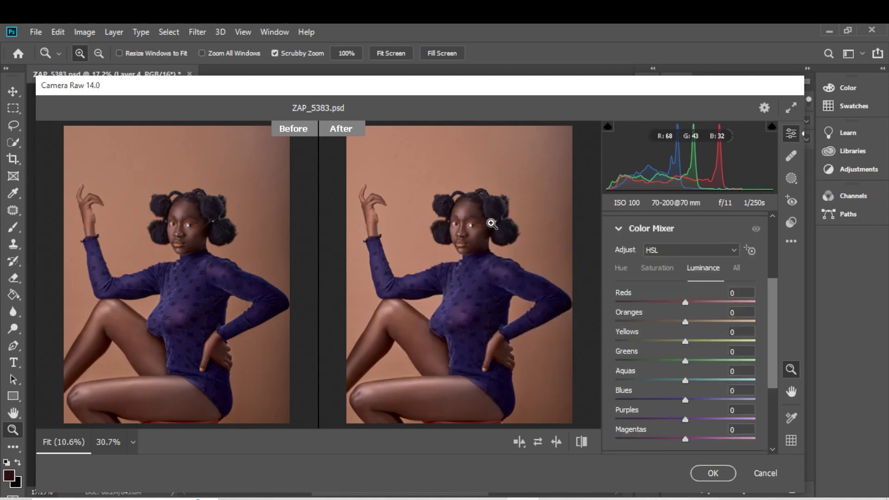
drag(491, 224, 507, 228)
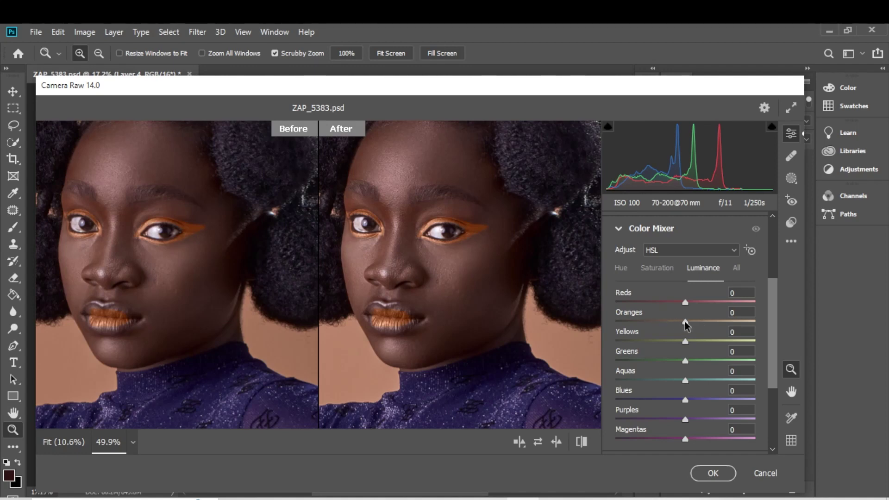
drag(684, 323, 679, 323)
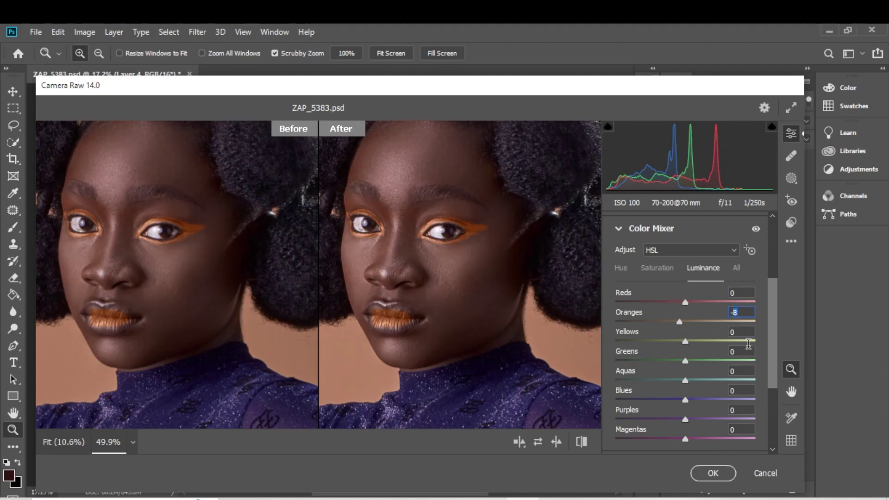
text(-9)
Calibrate the colours by setting the Blue Primary saturation to +30 and the Green Primary saturation to 10.
scroll(766, 356, down, 6)
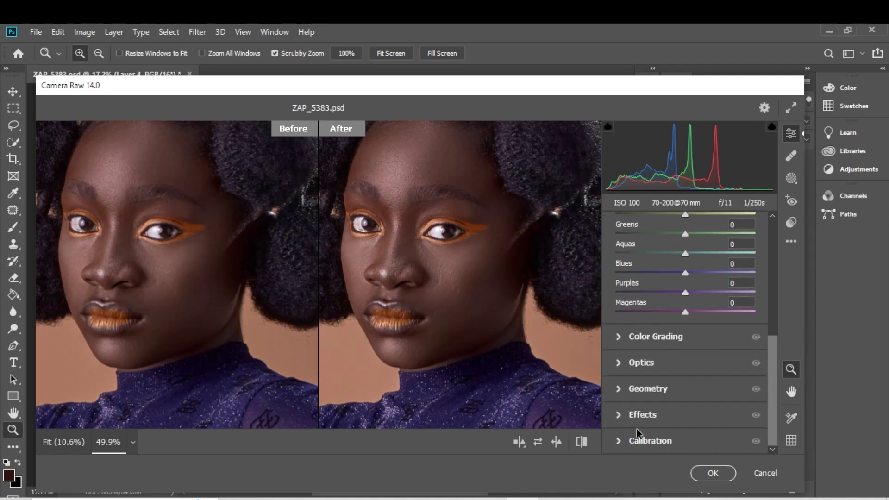
click(620, 442)
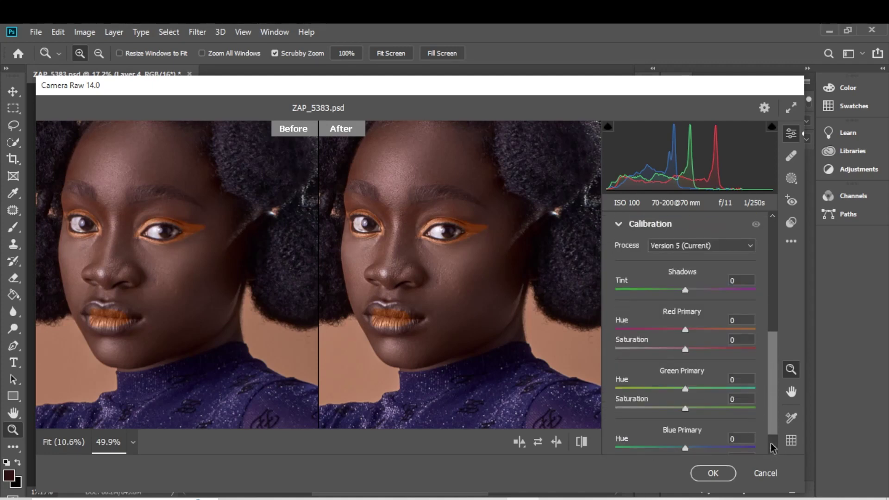
scroll(772, 446, down, 1)
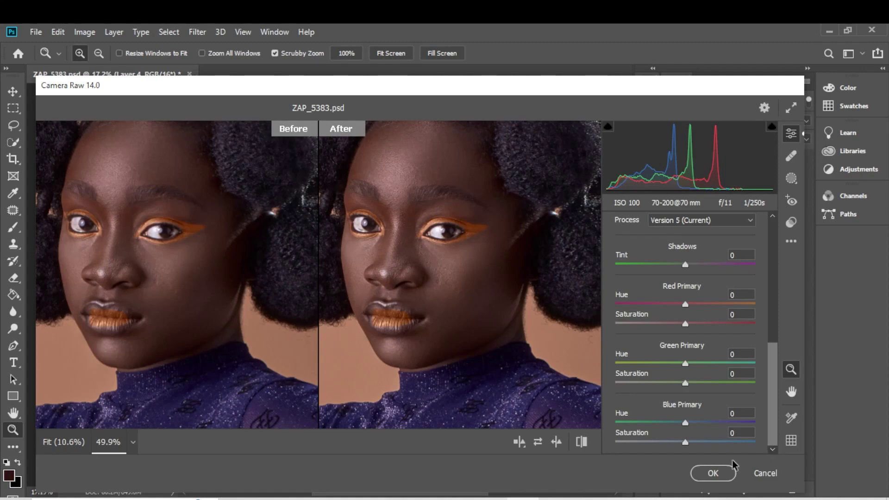
click(479, 328)
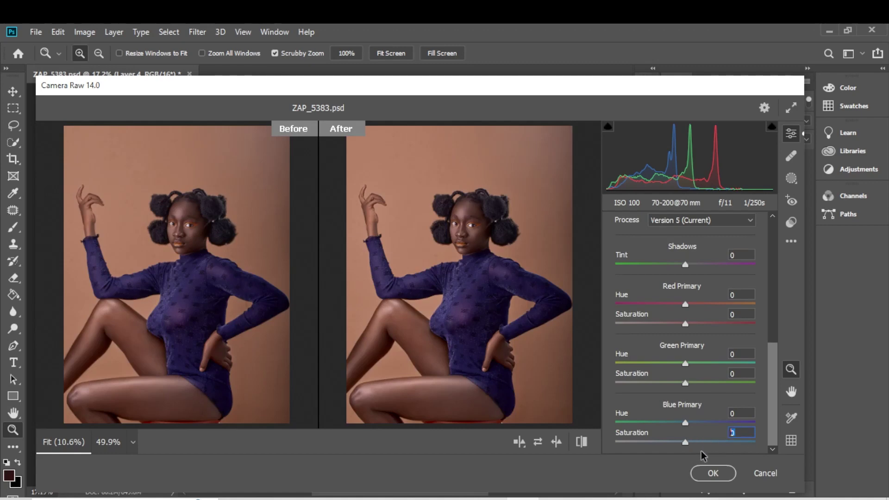
text(30)
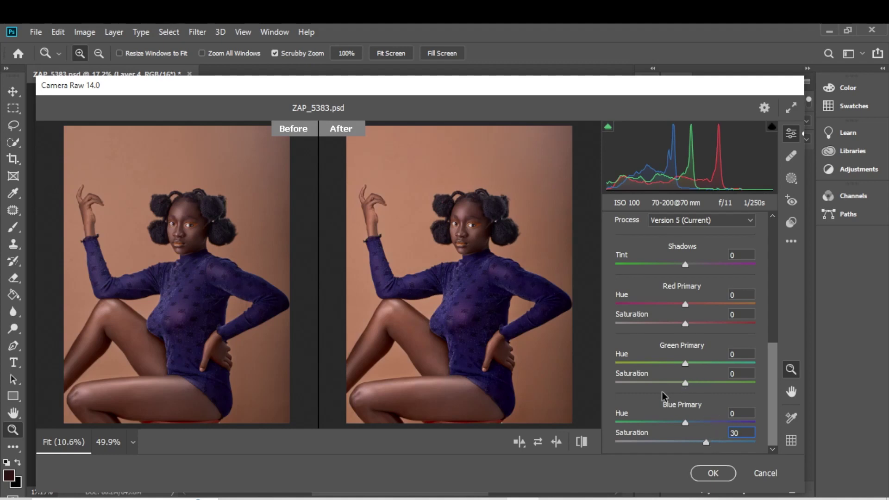
click(729, 375)
text(5)
text(10)
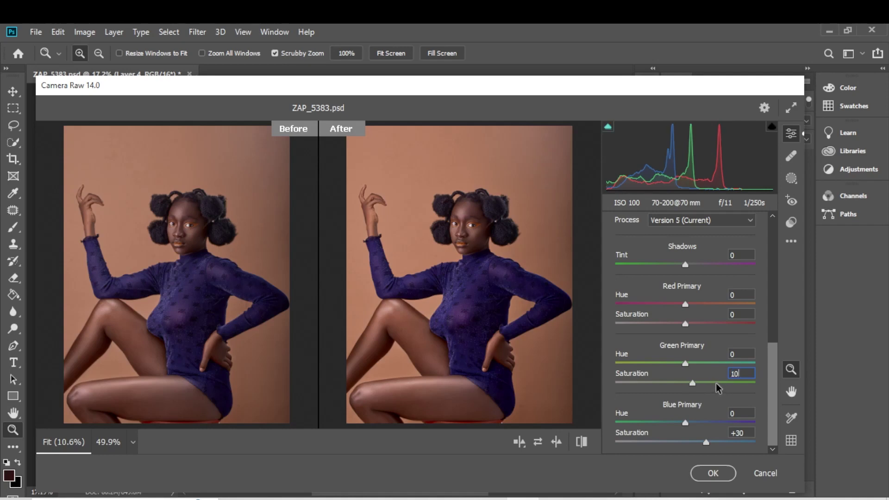
Compare the face up close and the whole figure before and after, and apply the Camera Raw adjustments to Layer 4.
drag(461, 235, 545, 226)
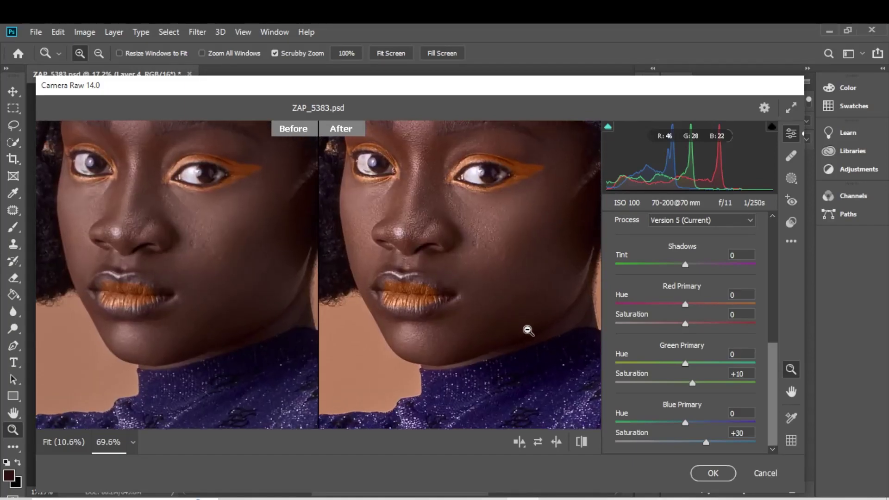
click(530, 377)
drag(492, 363, 414, 399)
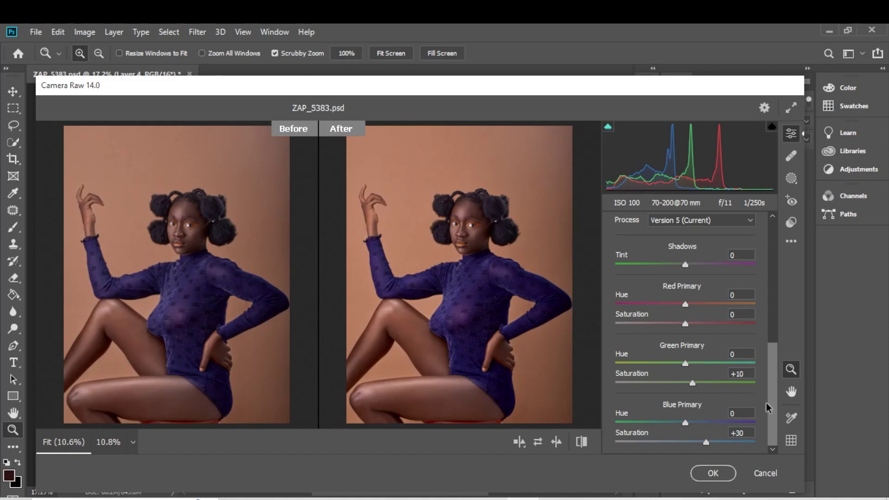
drag(773, 409, 770, 444)
click(712, 473)
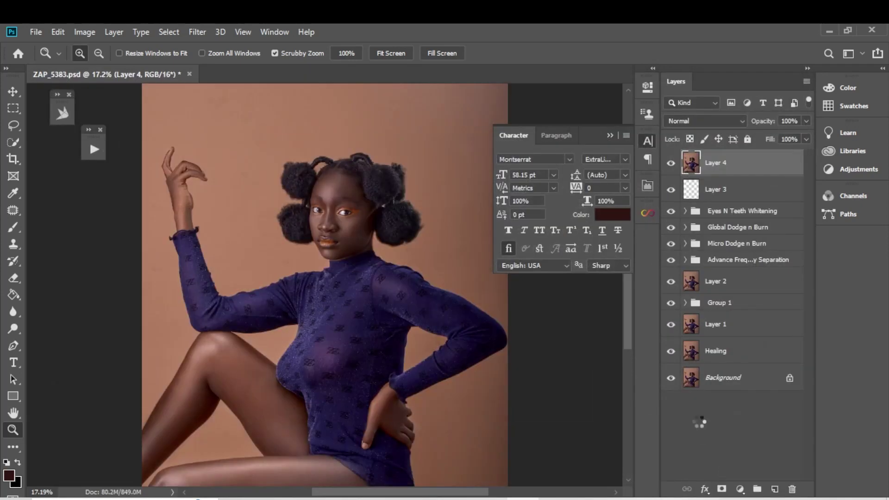
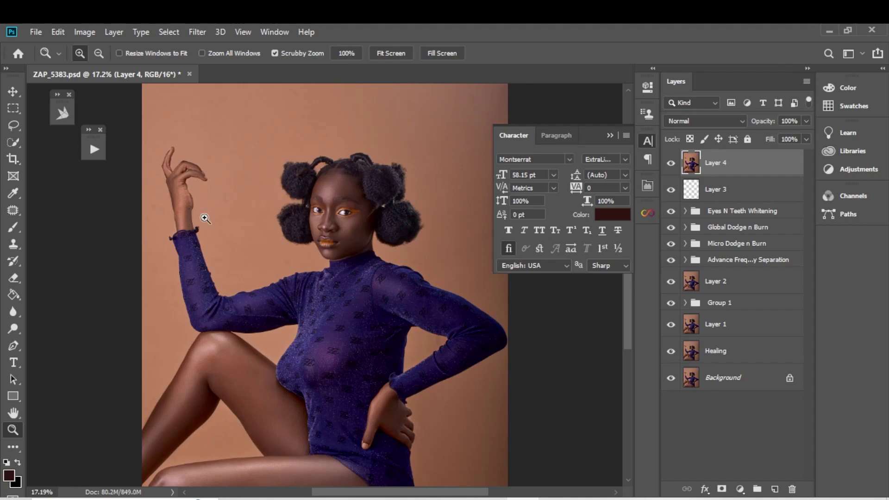
Select the subject automatically, sample the backdrop colour as the foreground, and mask Layer 4 to the selection.
mouse_move(221, 205)
mouse_down()
mouse_move(347, 185)
mouse_move(196, 202)
mouse_move(210, 204)
mouse_up()
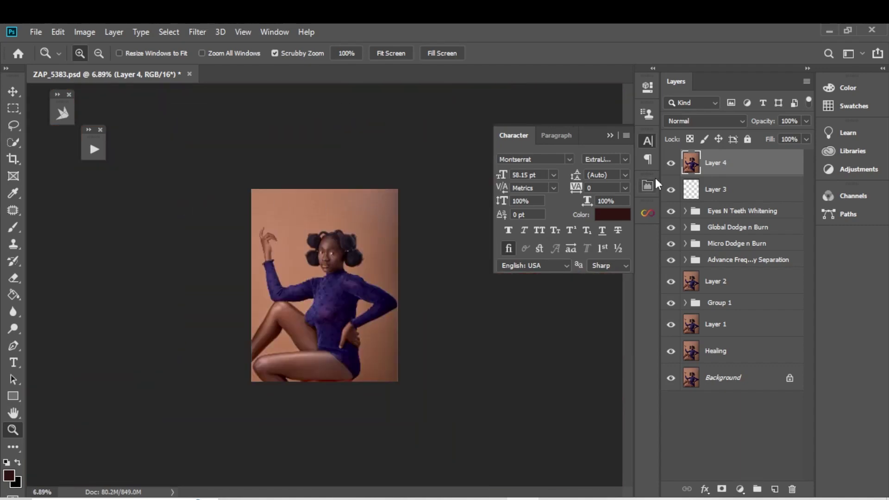
click(14, 143)
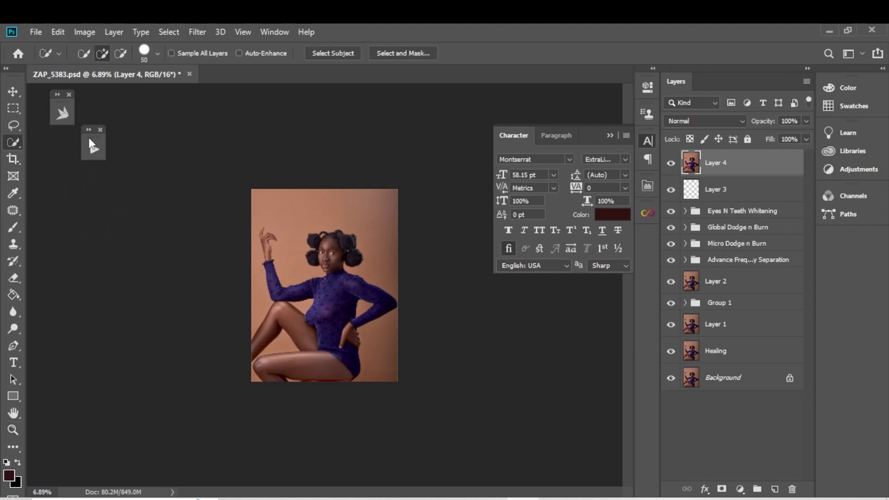
click(335, 53)
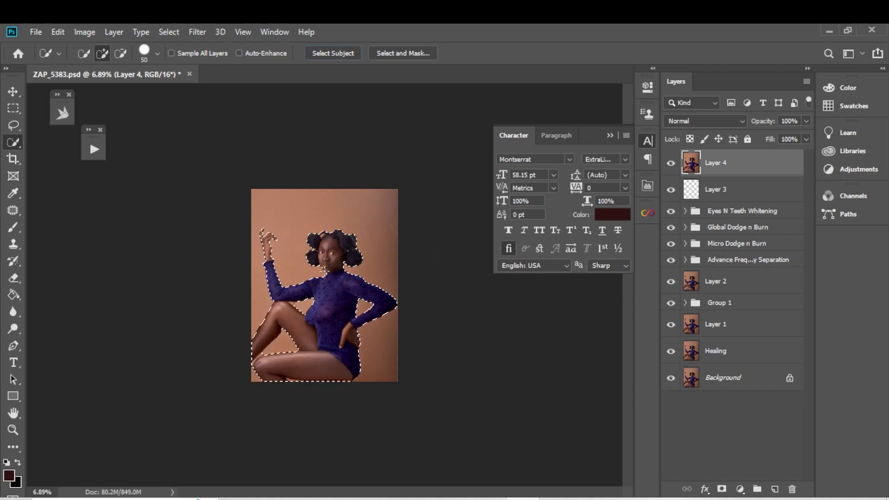
key(b)
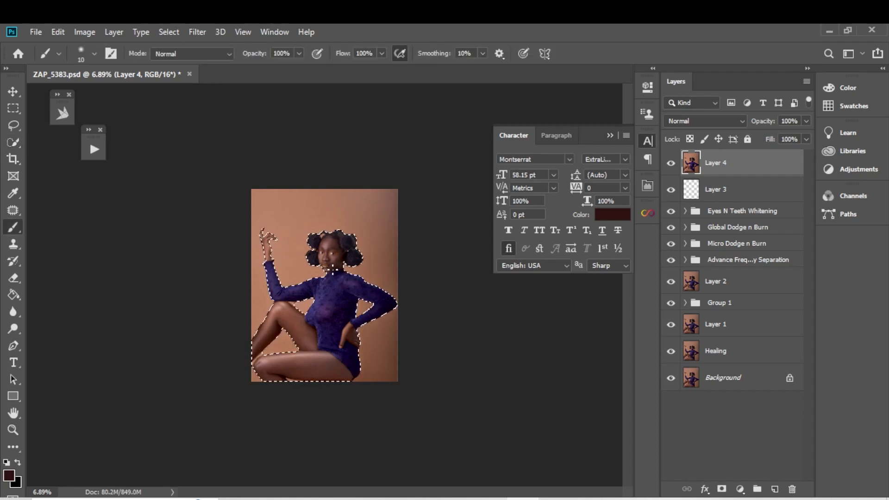
alt+click(299, 255)
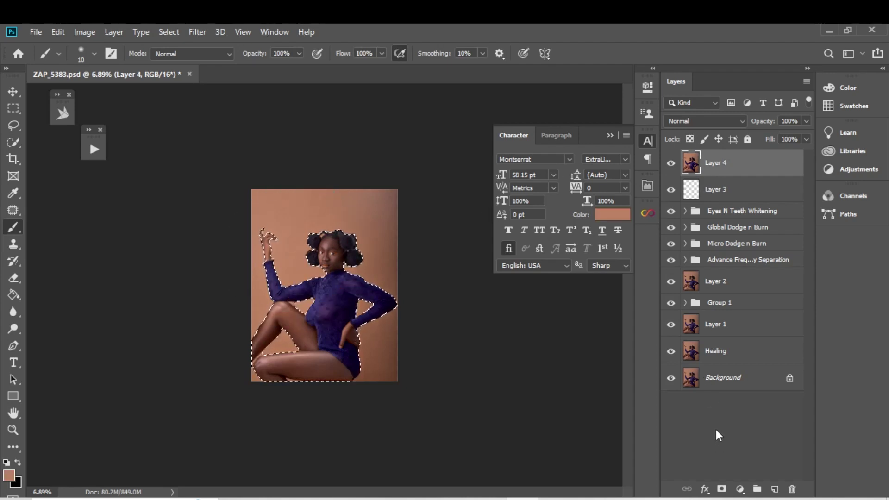
click(722, 489)
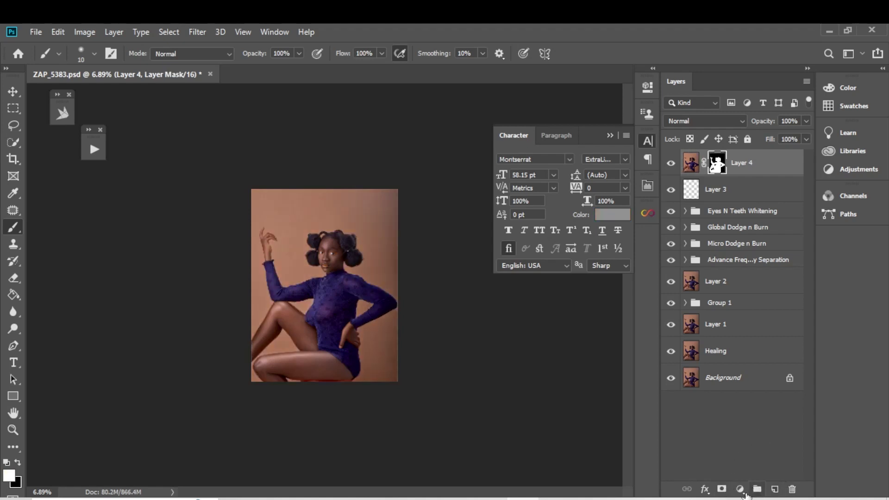
Add a Solid Color fill layer in the sampled backdrop colour and place it directly beneath the masked Layer 4.
click(739, 490)
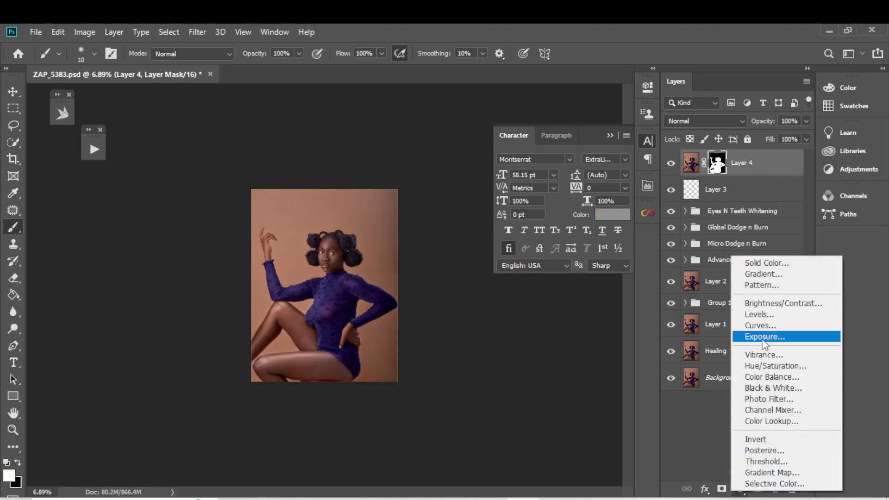
click(776, 264)
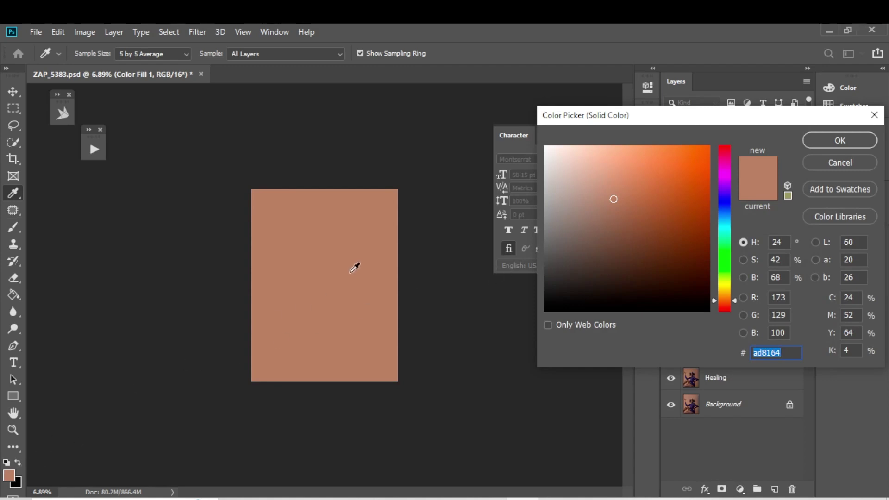
click(836, 141)
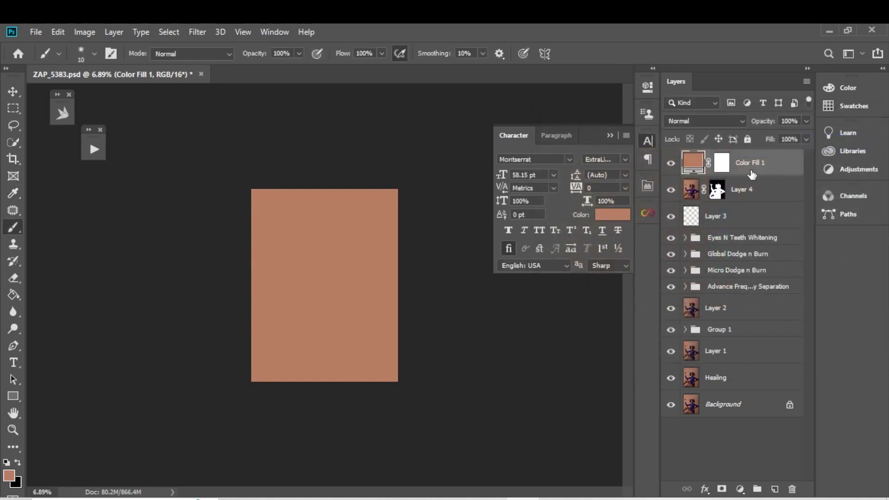
drag(781, 165, 771, 202)
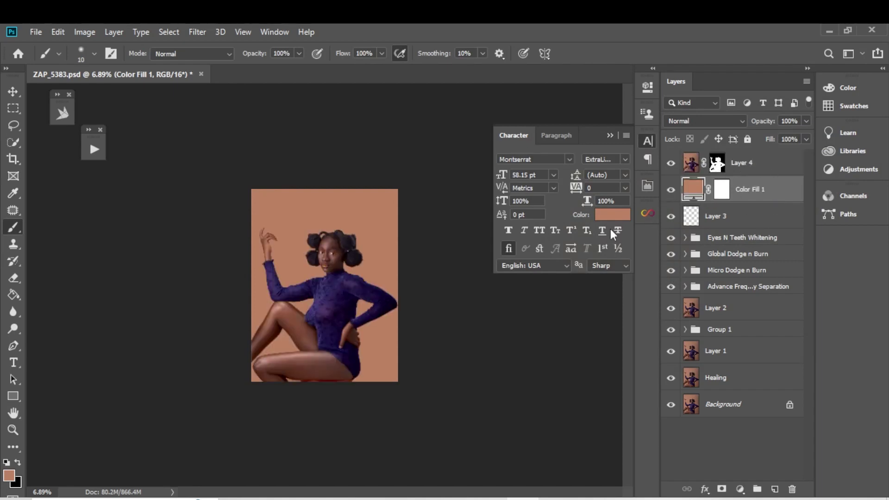
key(z)
drag(345, 292, 393, 275)
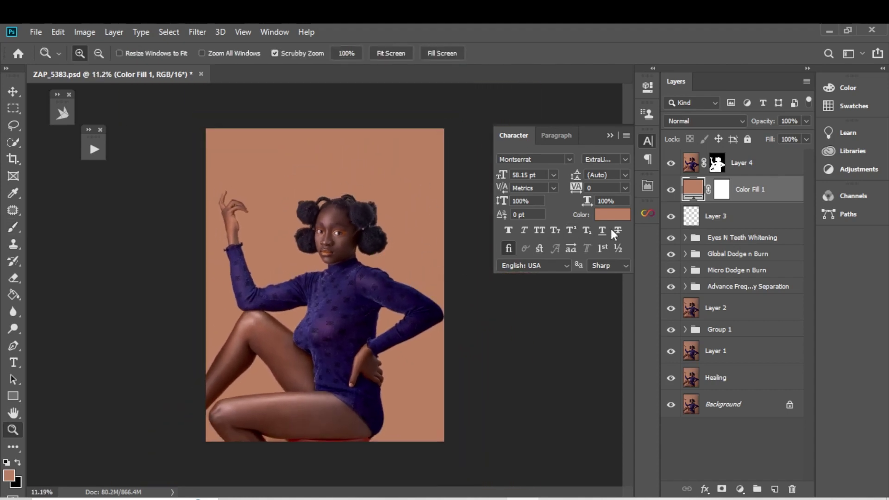
Stamp all visible layers into a new layer above Layer 4 and open it in the Camera Raw Filter with a before/after view.
click(748, 166)
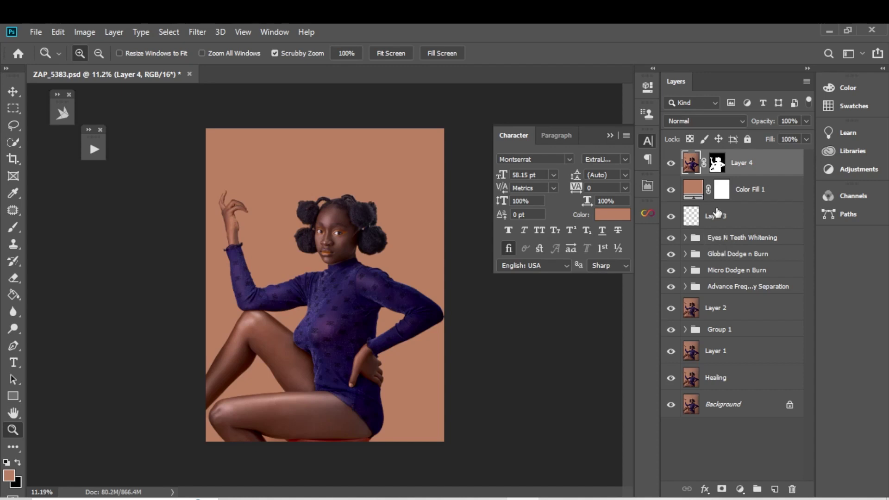
drag(716, 192, 717, 194)
key(ctrl+alt+shift+e)
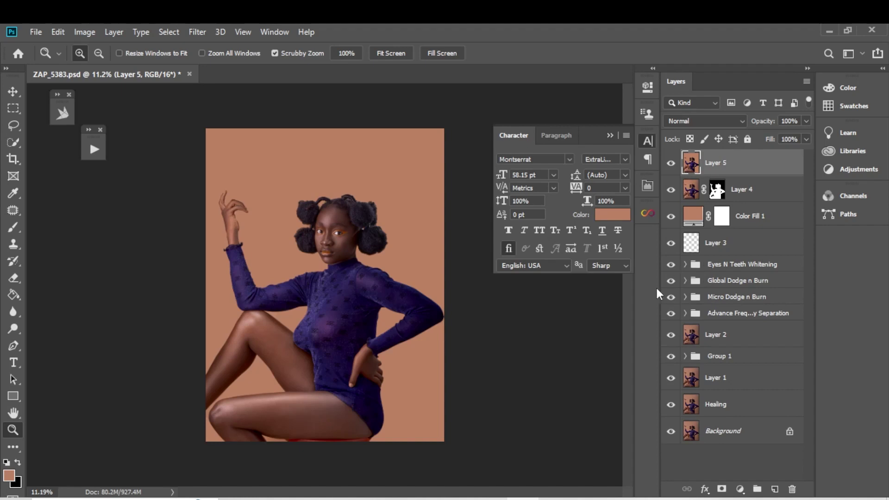
click(197, 31)
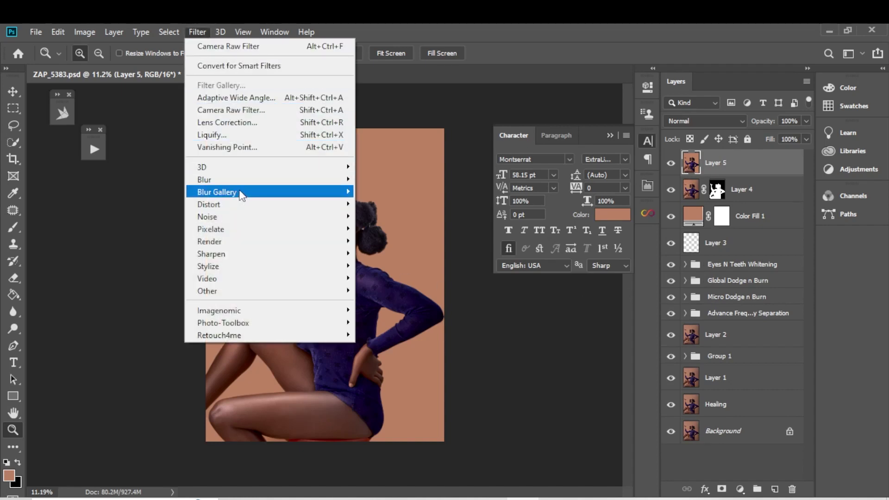
click(233, 109)
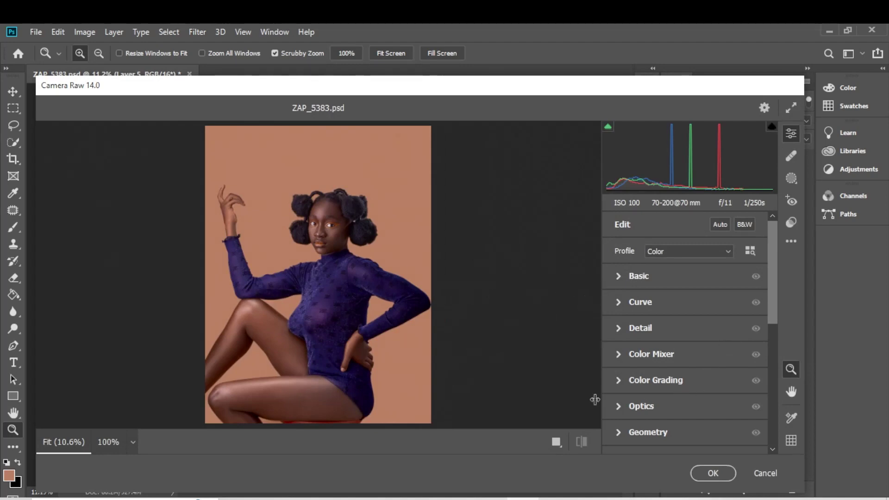
click(556, 442)
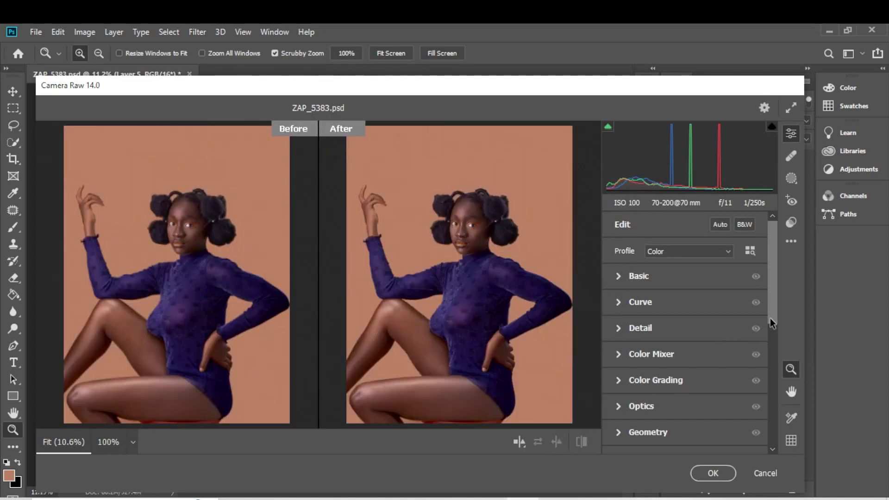
Set the Grain to 20 in the Camera Raw effects.
scroll(776, 334, down, 6)
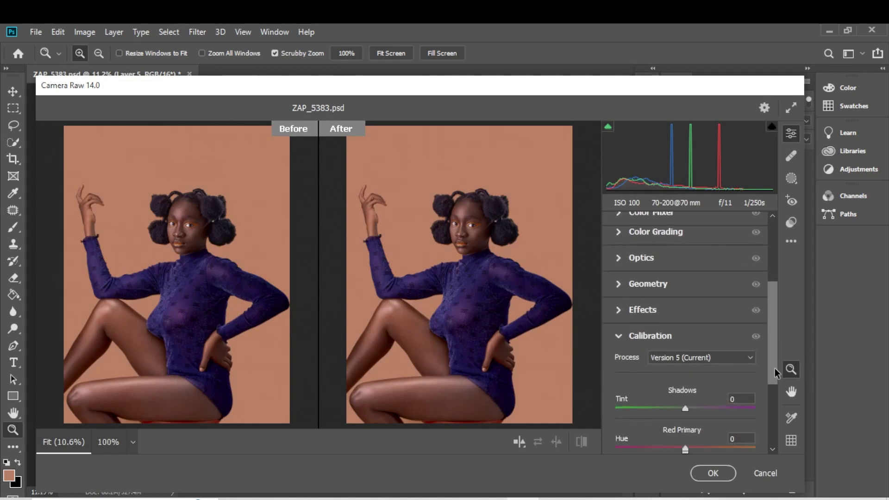
drag(523, 185, 528, 229)
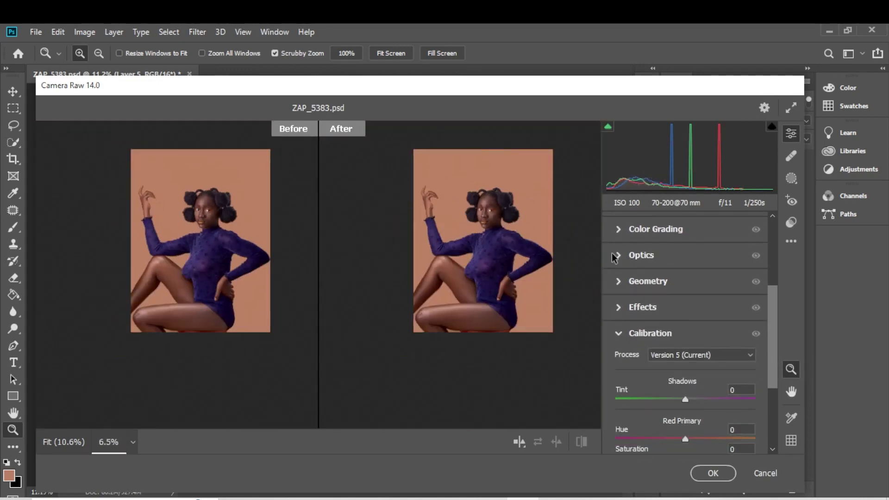
click(620, 311)
click(729, 252)
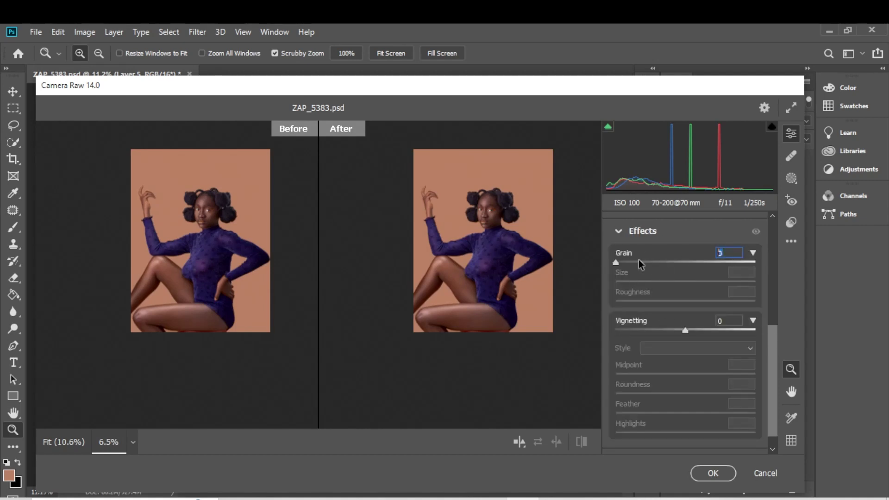
text(20)
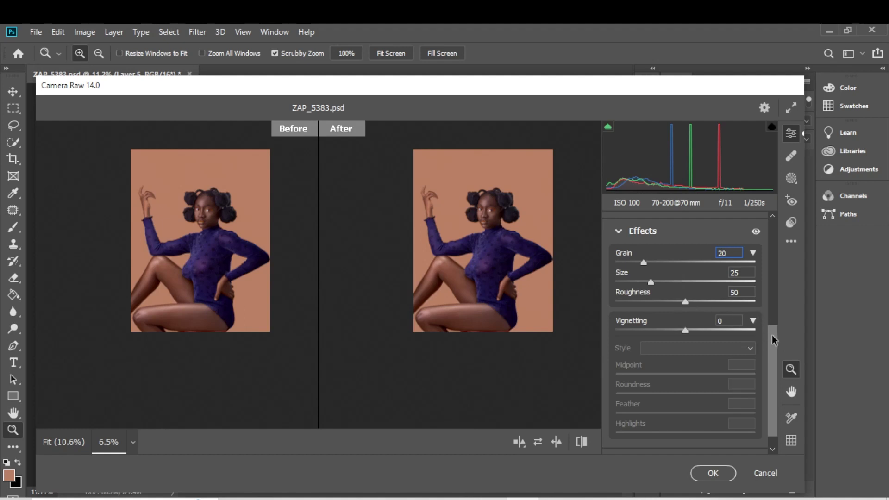
Set Vignetting to -21 with Midpoint 31 and Feather 86, and apply the Camera Raw Filter.
scroll(771, 335, down, 1)
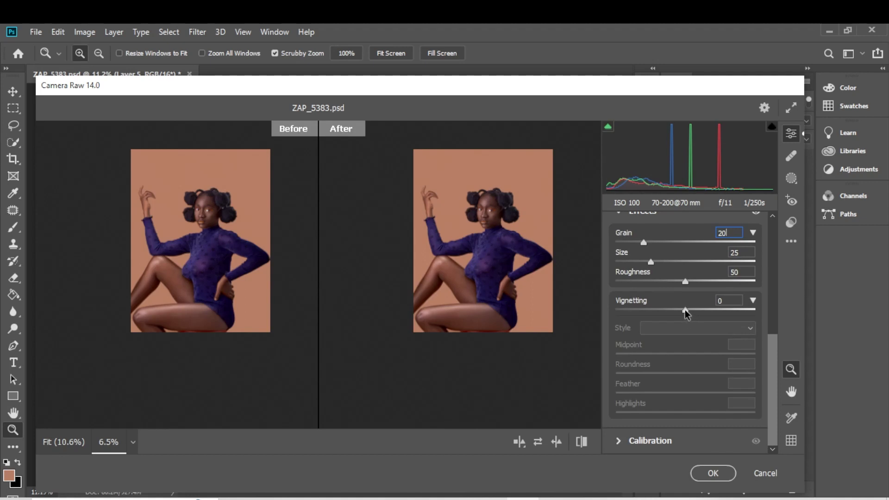
drag(684, 310, 671, 308)
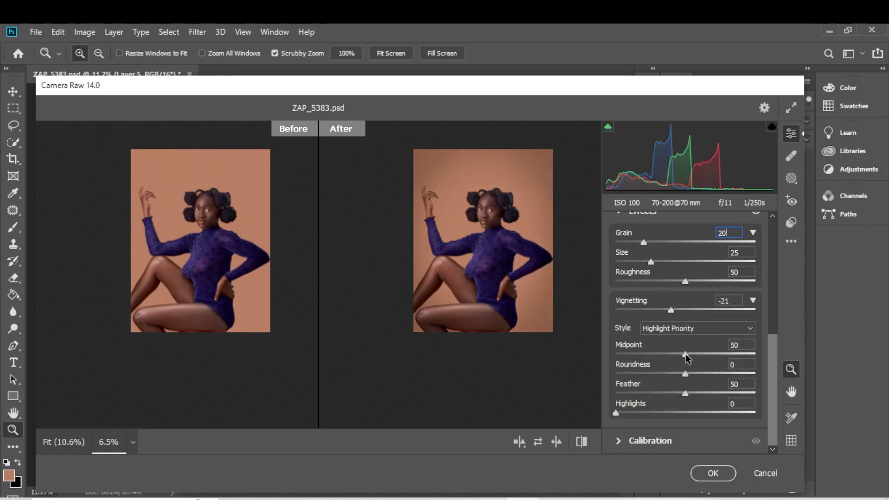
drag(685, 354, 663, 352)
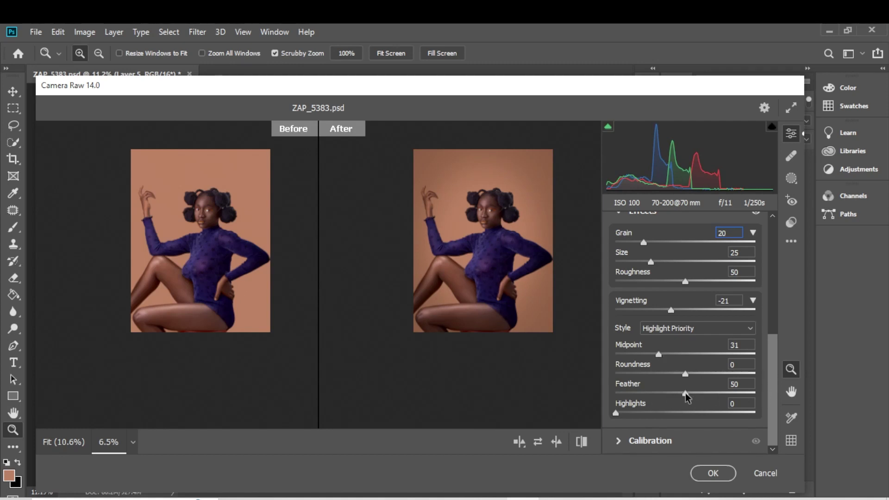
drag(685, 393, 735, 394)
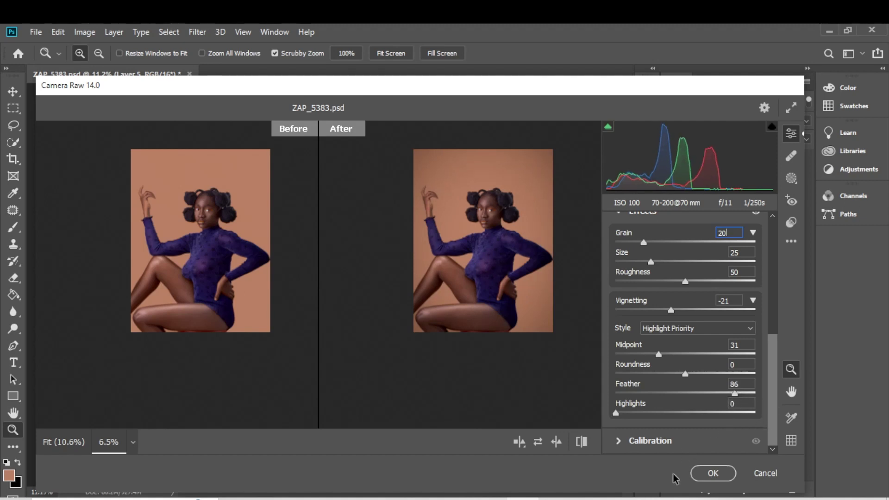
click(714, 473)
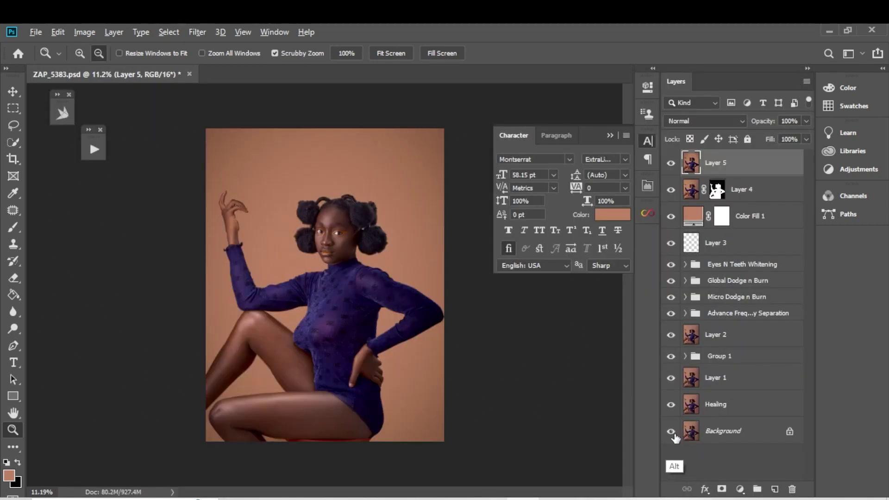
Compare the finished retouch with the original photo by showing the Background layer alone and restoring all layers.
alt+click(671, 433)
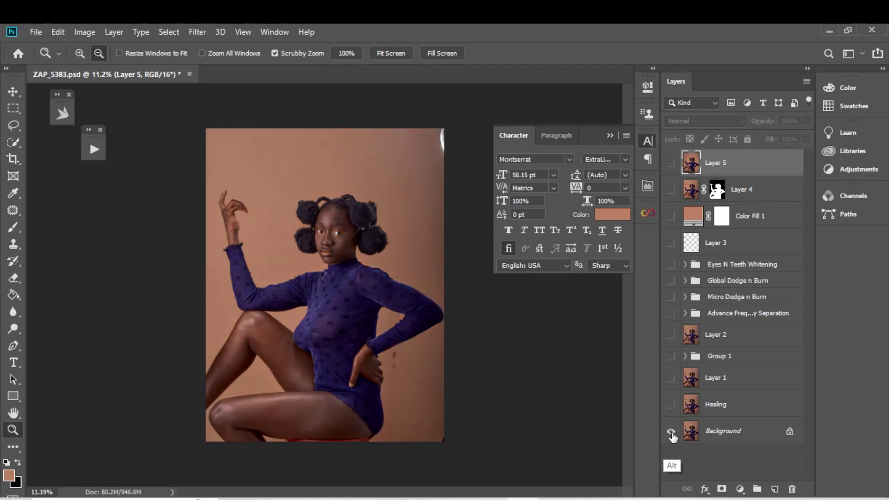
alt+click(671, 432)
alt+click(672, 431)
alt+click(671, 432)
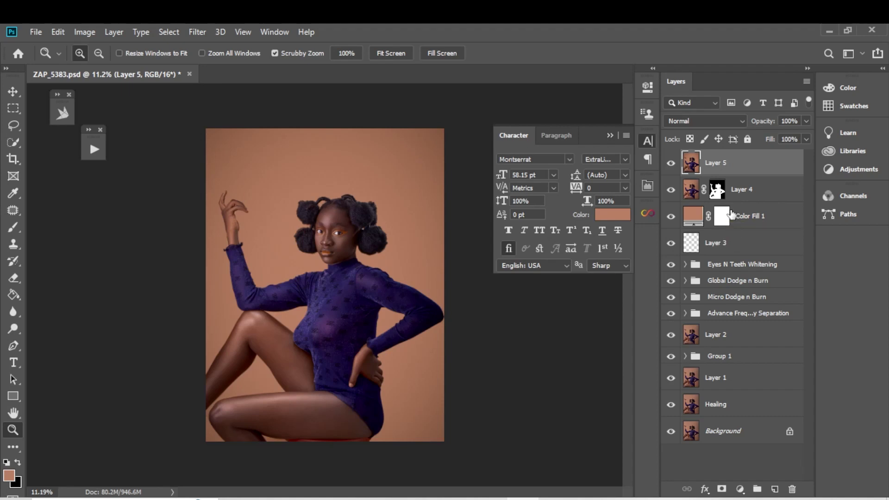
Duplicate Layer 5 and set the copy's blend mode to Screen.
key(ctrl+j)
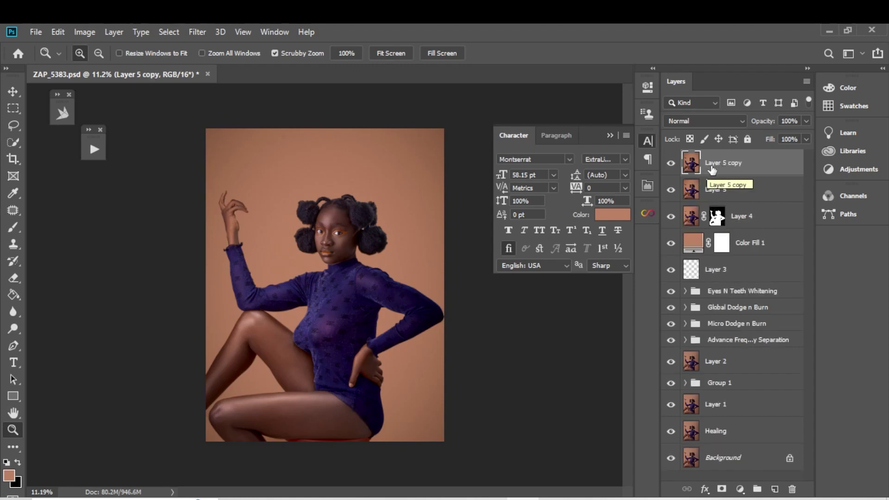
click(724, 120)
click(740, 215)
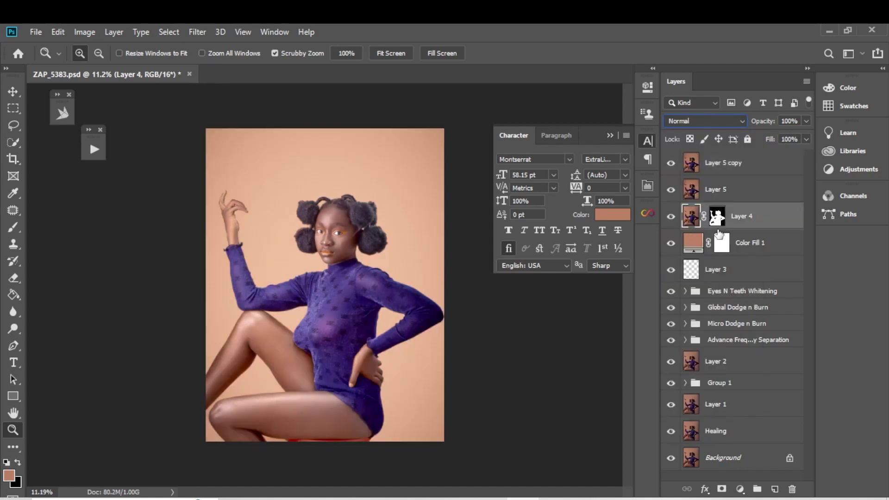
click(722, 169)
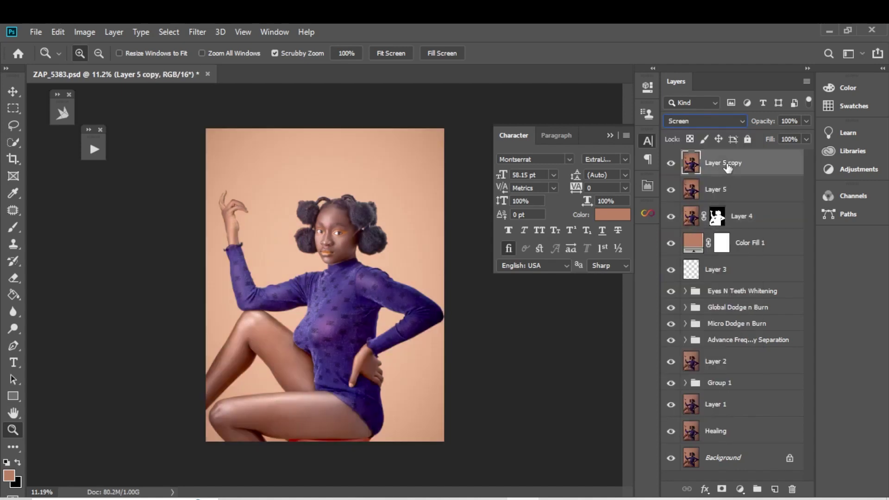
In the Layer 5 copy's Blending Options, split the Underlying Layer's black Blend If slider to 93 / 255.
double_click(768, 172)
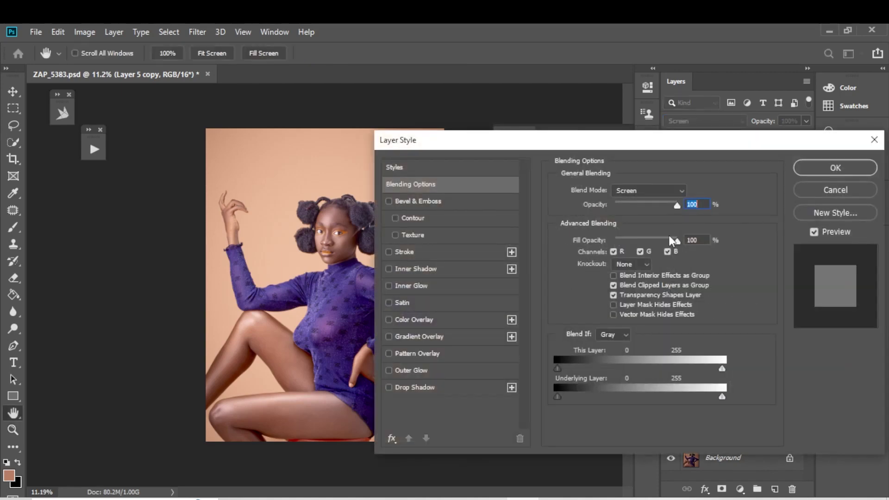
drag(626, 147, 733, 145)
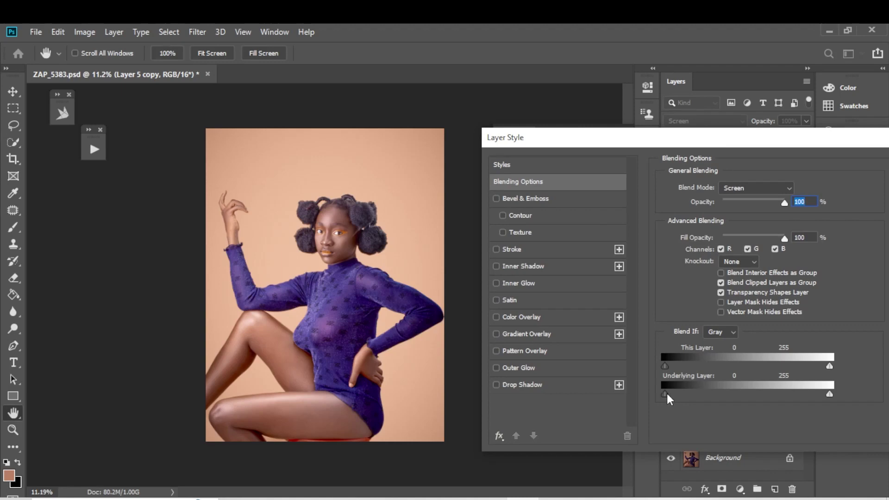
drag(666, 392, 723, 386)
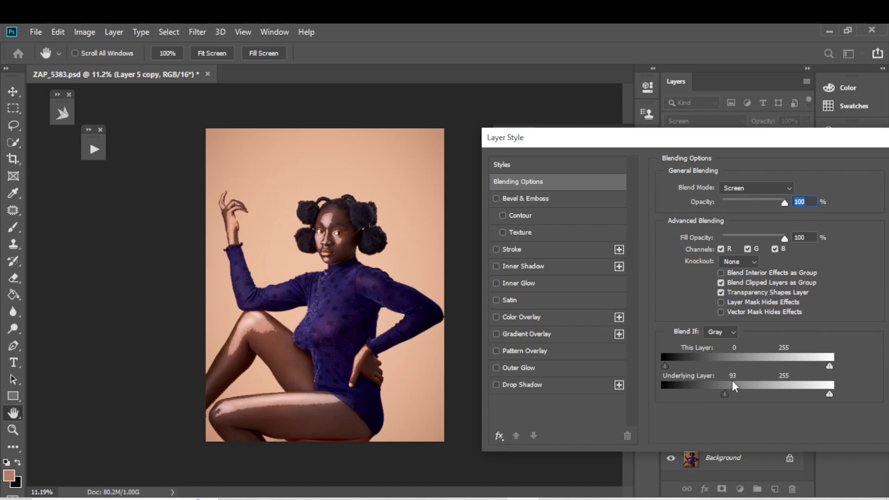
key(alt)
key(alt)
key(alt)
drag(725, 394, 824, 393)
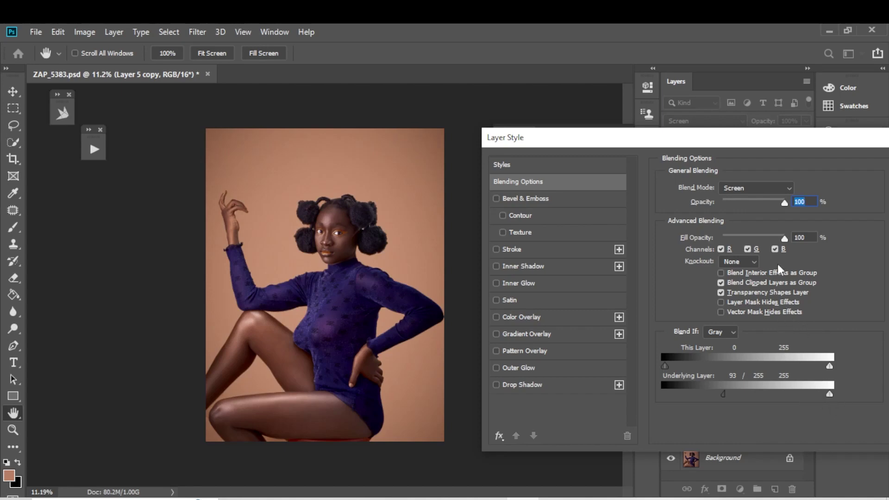
drag(799, 142, 677, 138)
click(782, 168)
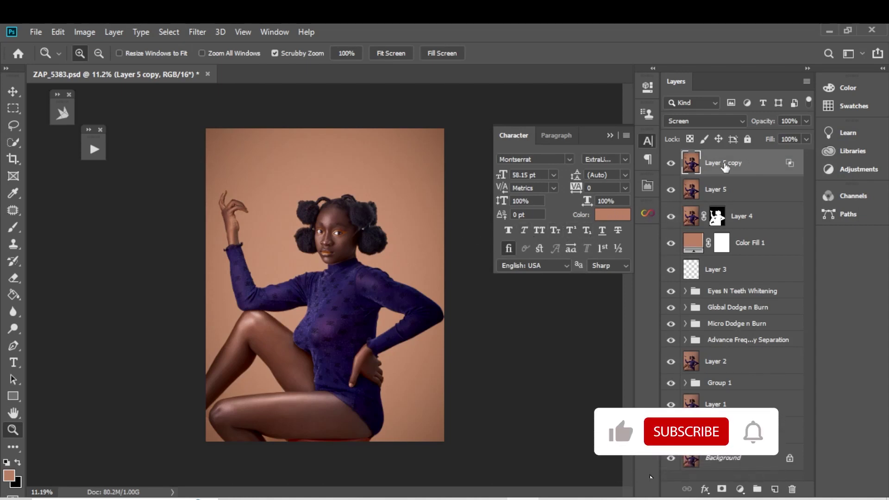
Apply the merged RGB image to Layer 5 copy with Multiply blending at 100% opacity, and toggle the layer to compare.
click(89, 33)
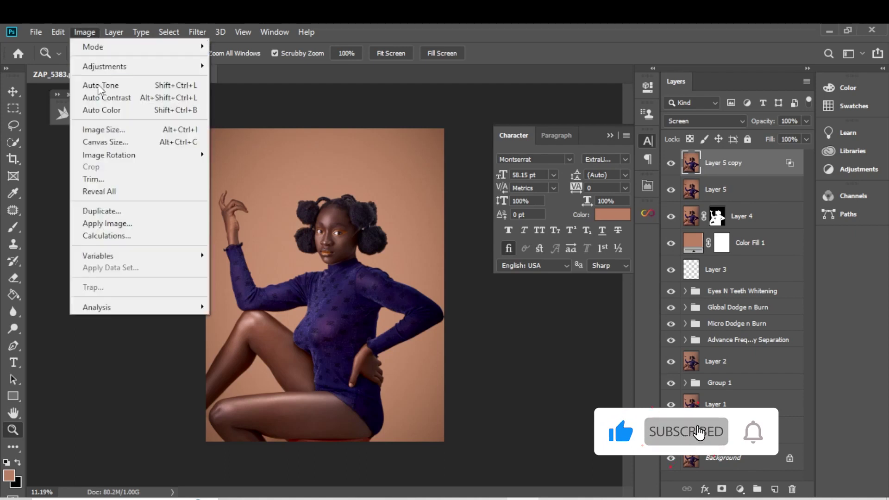
click(132, 225)
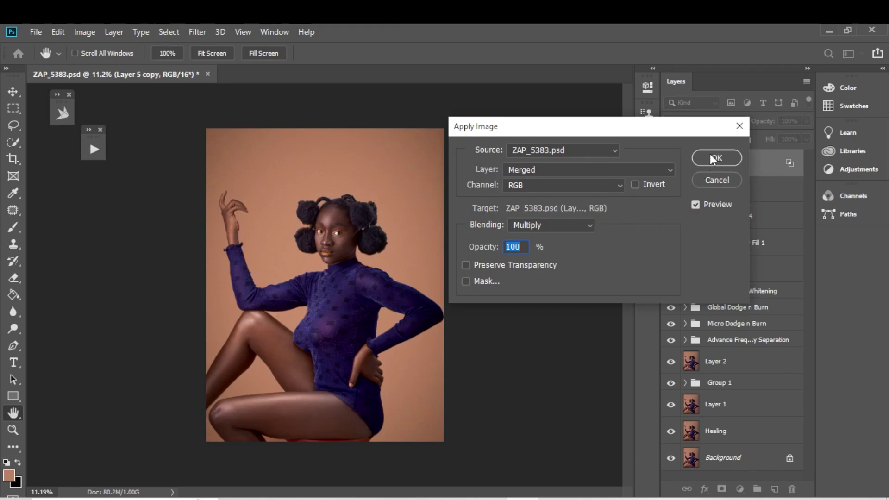
click(714, 160)
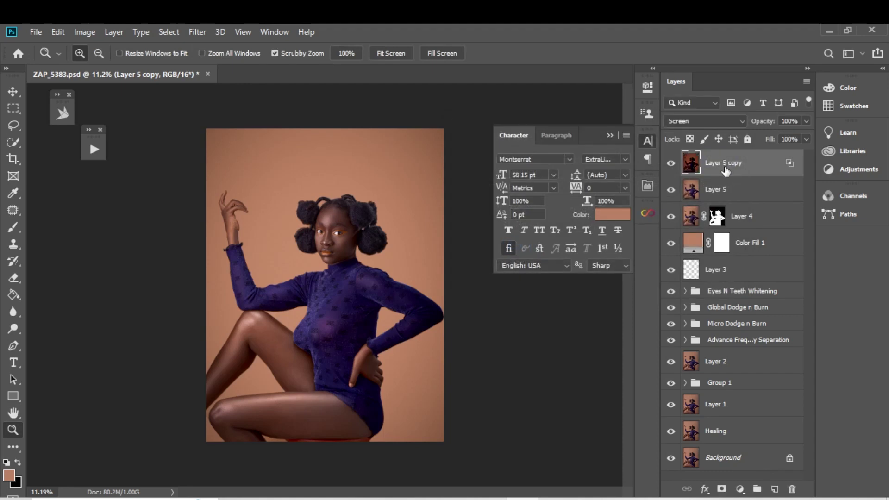
click(671, 164)
click(670, 165)
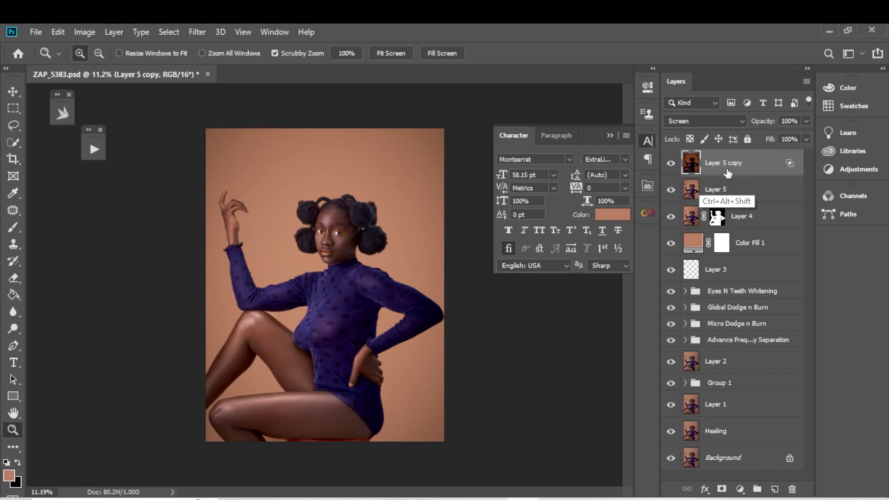
Stamp all visible layers into a new layer and add a Curves adjustment layer above it.
key(ctrl+alt+shift+e)
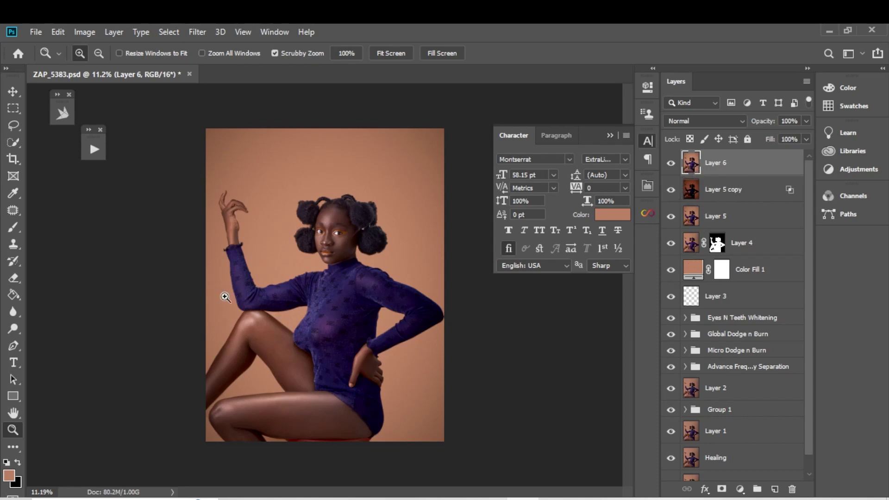
drag(356, 233, 319, 305)
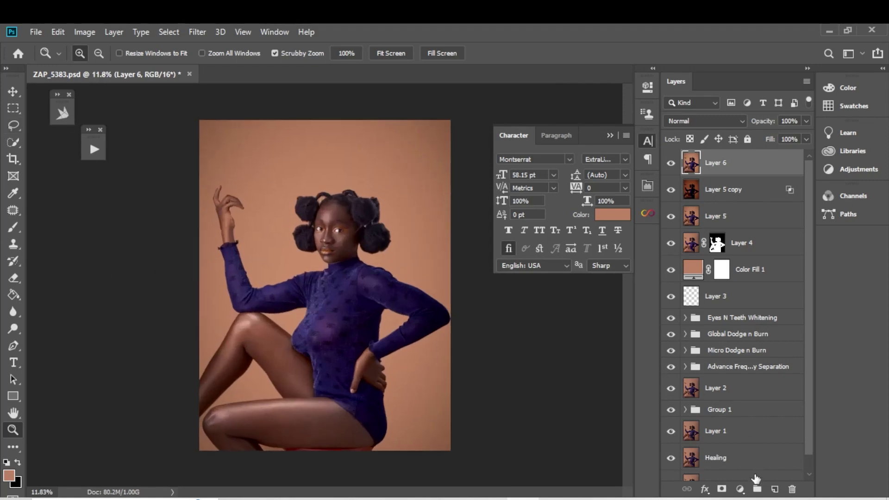
click(740, 490)
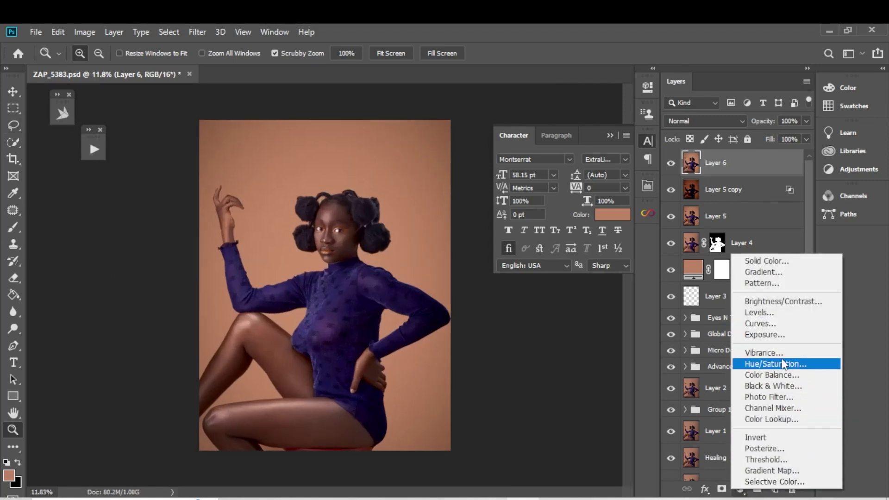
click(769, 323)
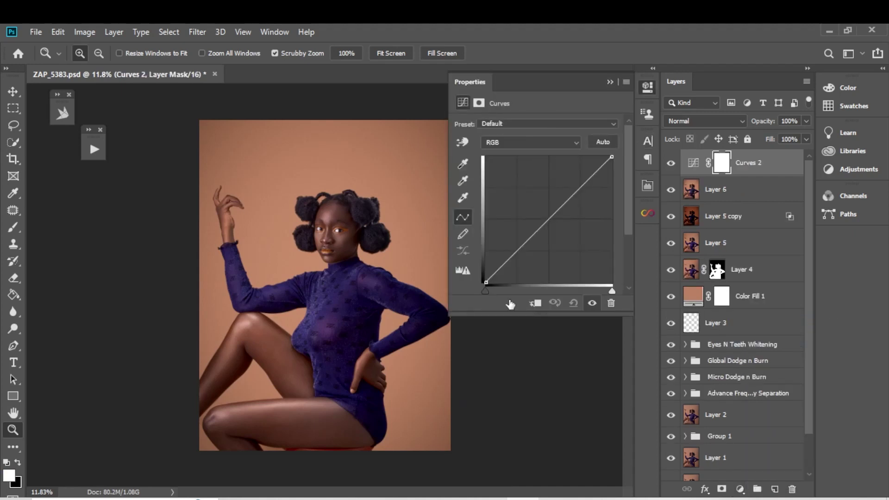
Shape a slight S-curve in the RGB channel by lowering the shadows and raising the highlights, and compare its effect.
click(517, 251)
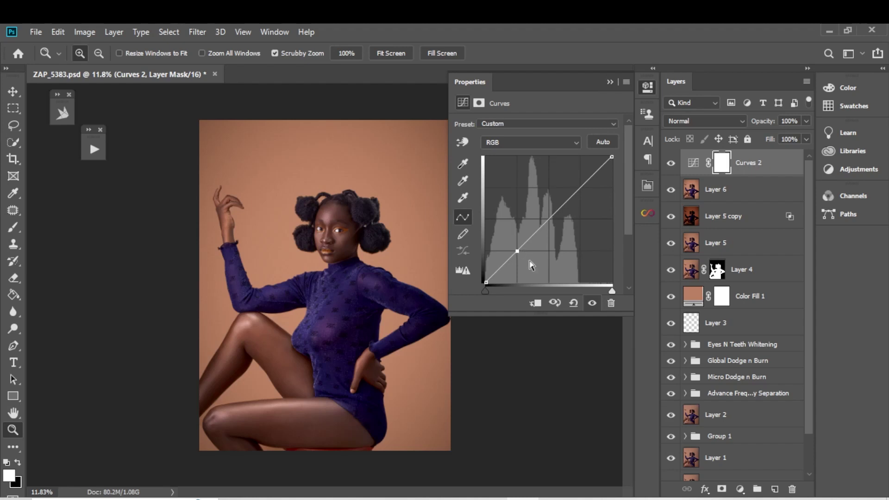
mouse_move(516, 252)
mouse_down()
mouse_move(519, 258)
mouse_move(520, 251)
mouse_up()
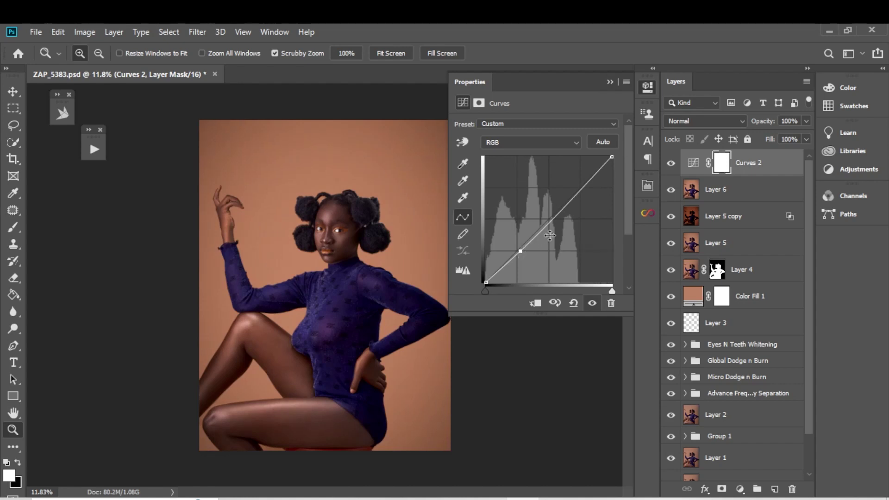
click(581, 186)
mouse_move(581, 187)
mouse_down()
mouse_move(576, 178)
mouse_move(582, 188)
mouse_up()
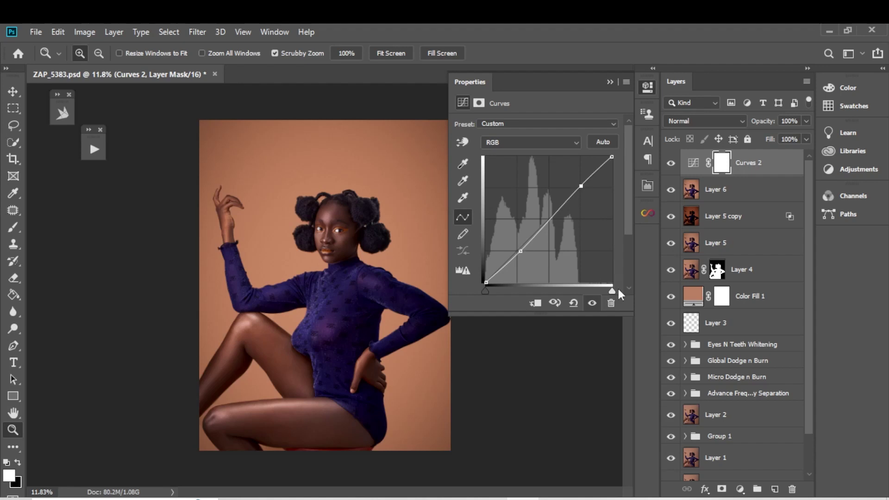
click(592, 303)
click(592, 303)
click(610, 82)
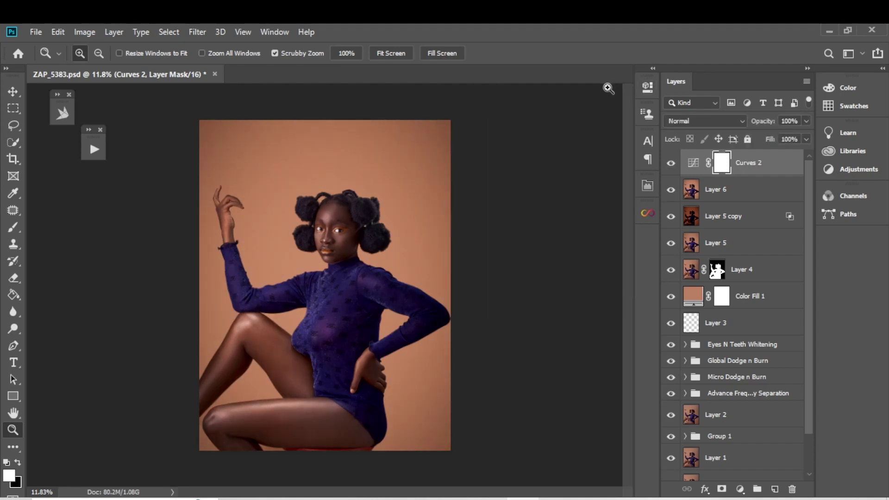
Set the Curves layer's opacity to 40% and compare the photo with and without it.
click(797, 121)
text(40)
key(Return)
click(672, 165)
click(671, 165)
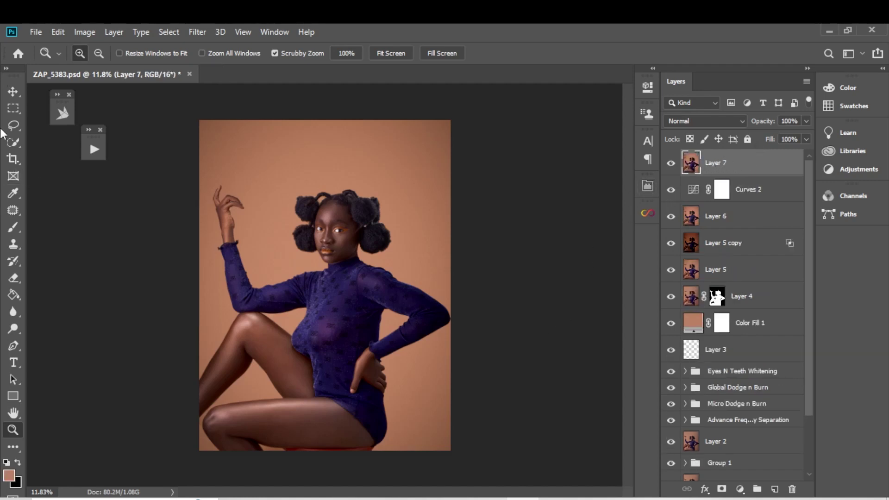
Place the HEMMIESPHERE WRITEUP logo from the my logos folder as an embedded file above Layer 7.
click(37, 32)
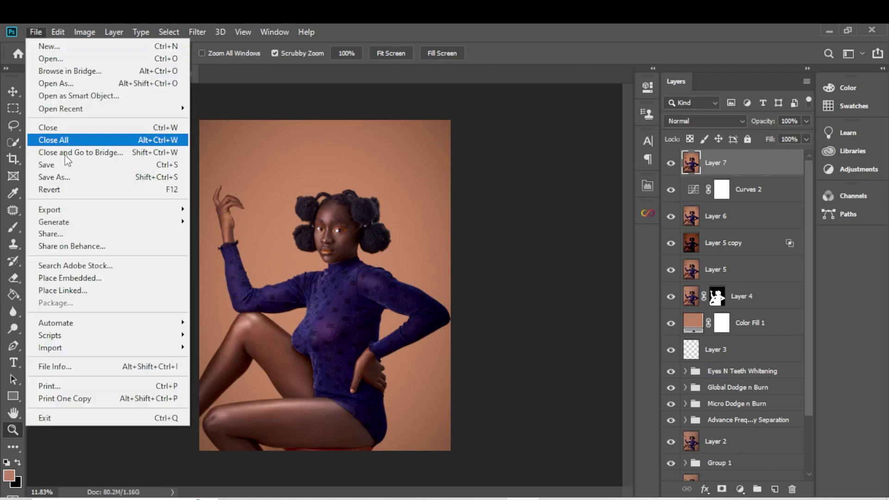
click(70, 279)
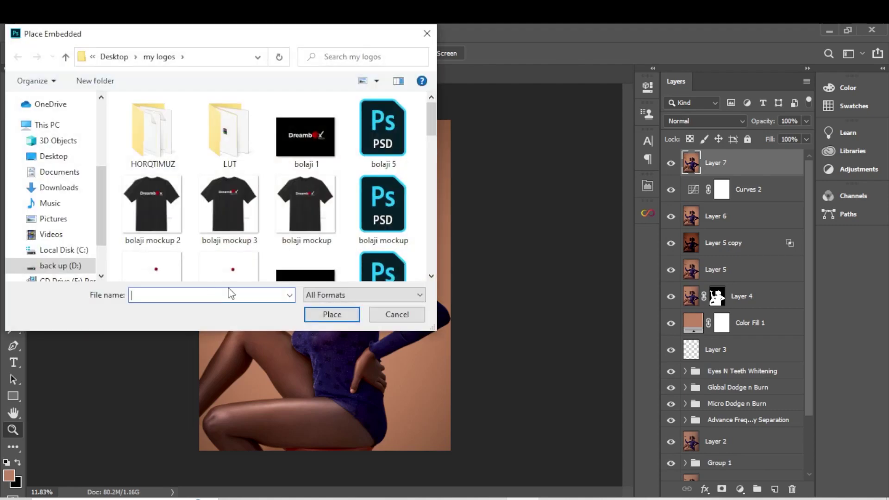
scroll(416, 190, down, 5)
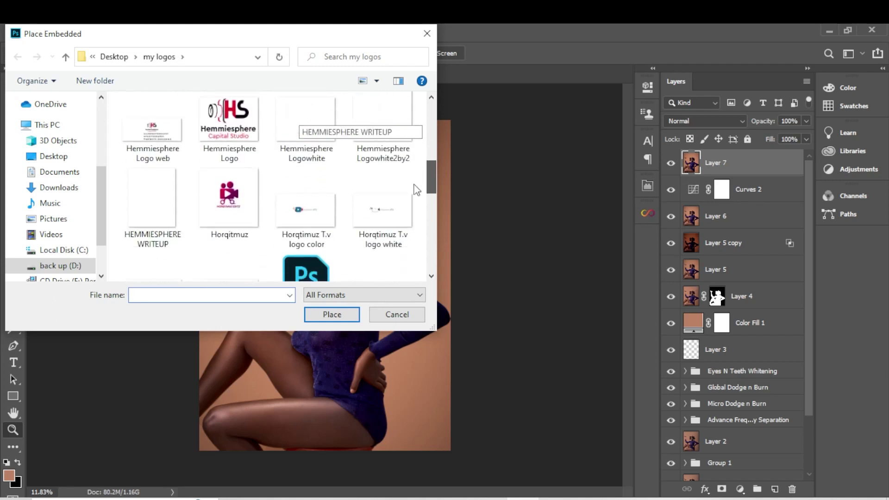
scroll(412, 194, down, 3)
scroll(170, 174, up, 2)
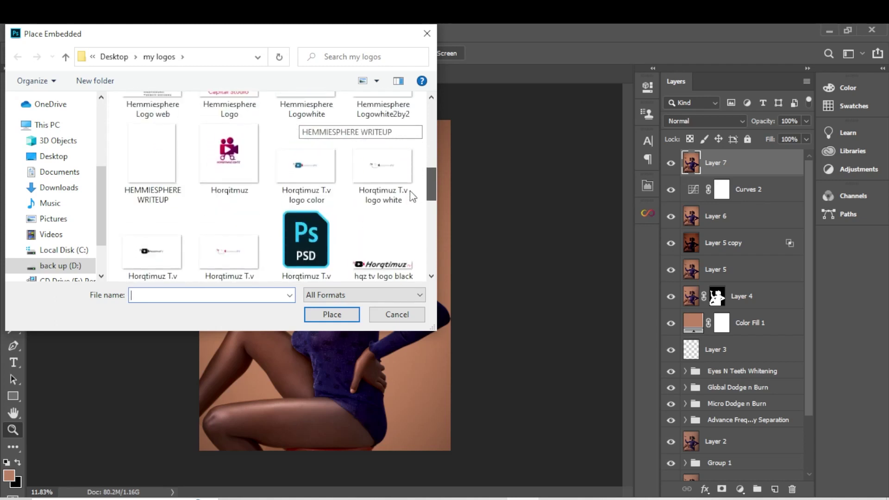
double_click(171, 174)
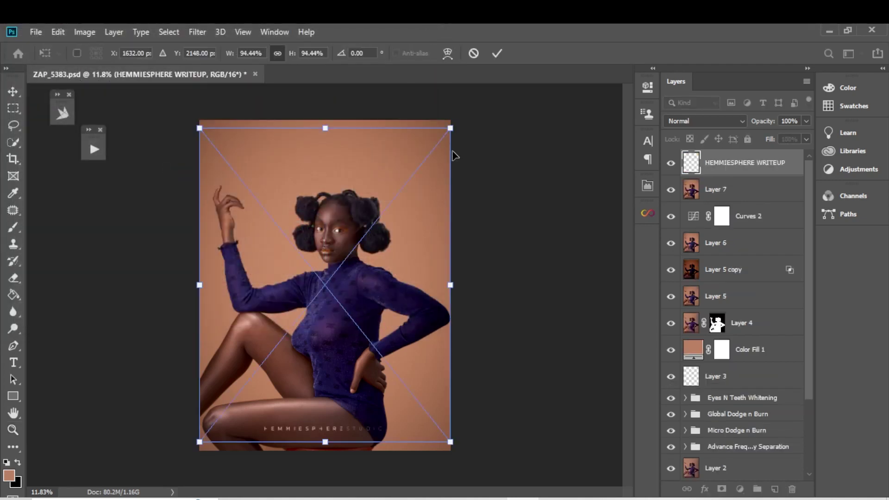
Scale the placed logo to about 78% and centre it horizontally near the lower edge of the photo.
drag(441, 135, 427, 145)
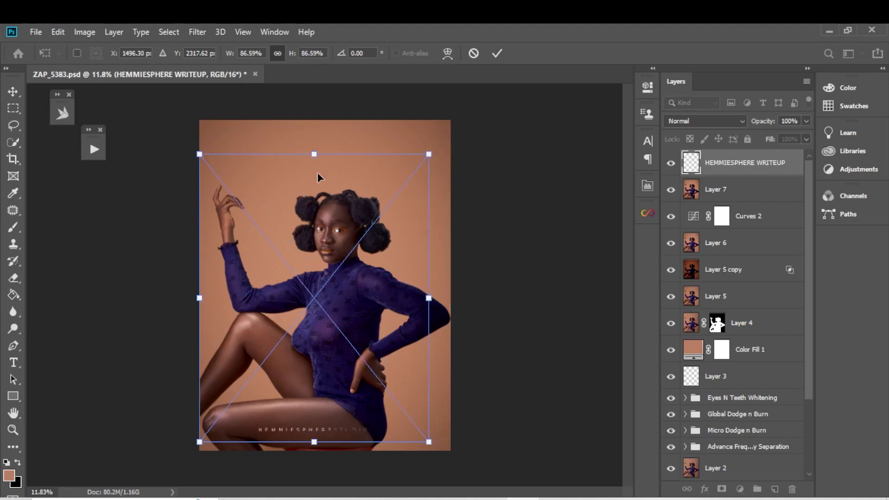
drag(201, 157, 222, 182)
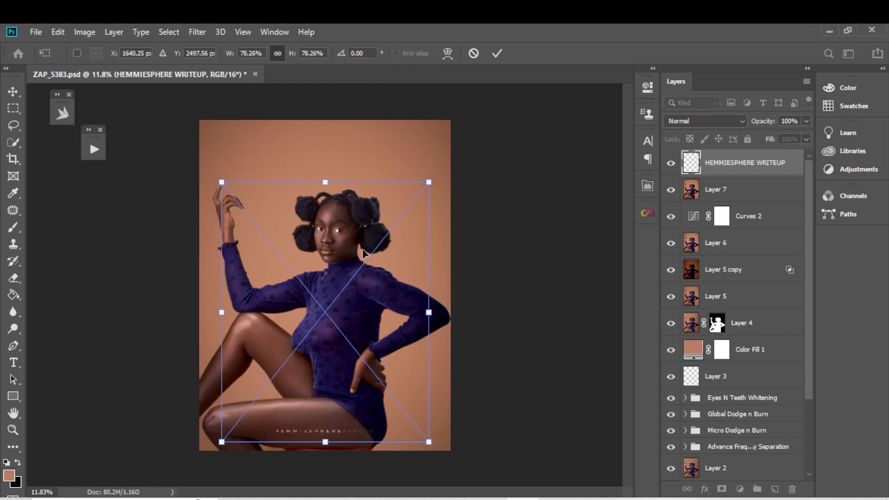
drag(405, 104, 278, 198)
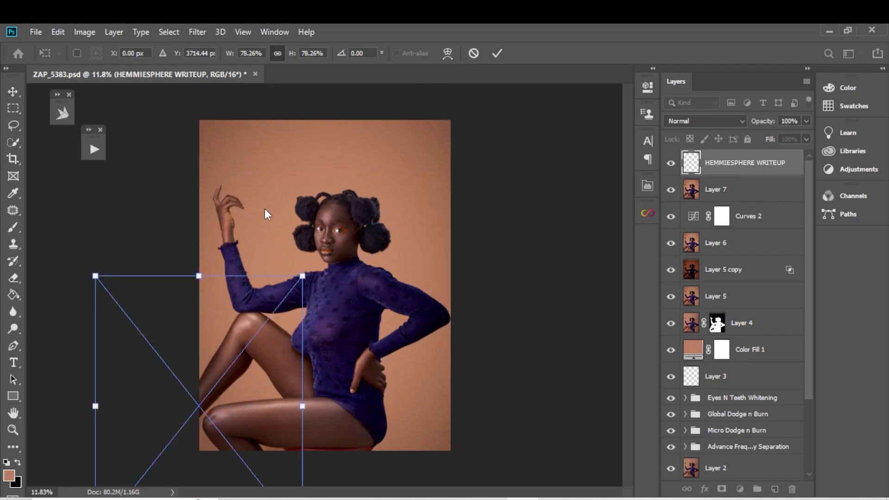
drag(265, 300, 353, 216)
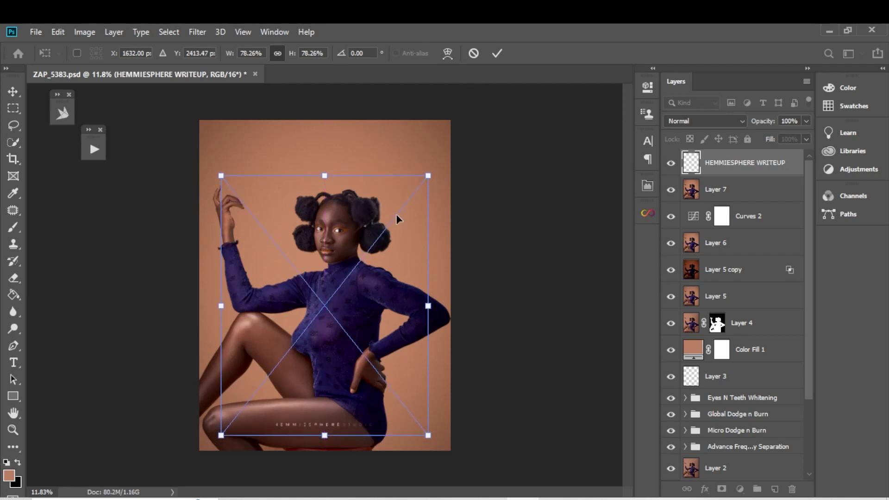
key(Return)
key(z)
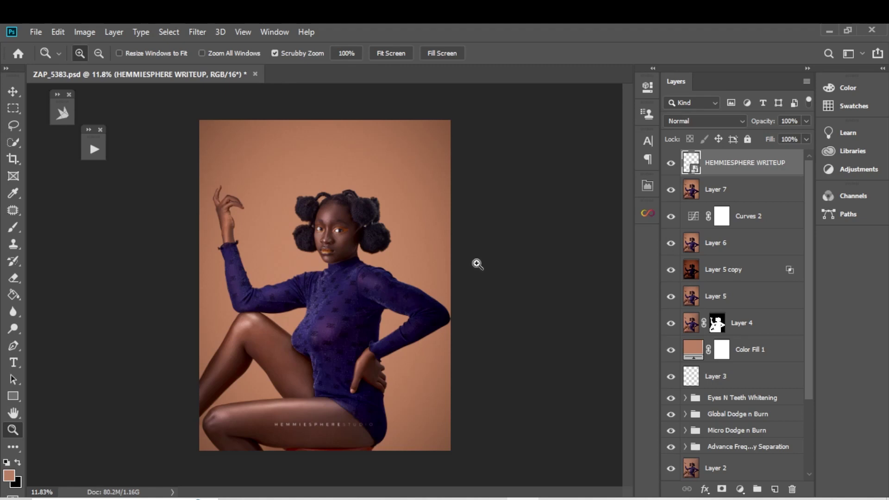
key(ctrl)
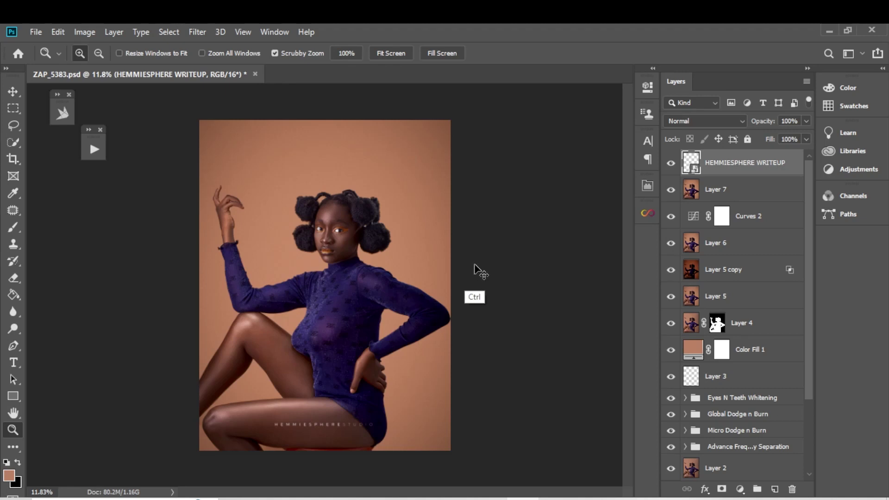
key(shift)
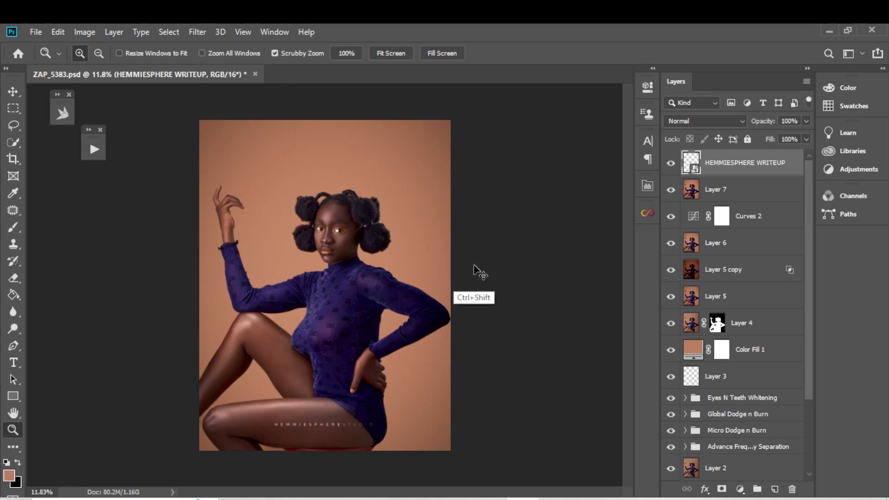
key(alt)
key(ctrl+alt+shift+w)
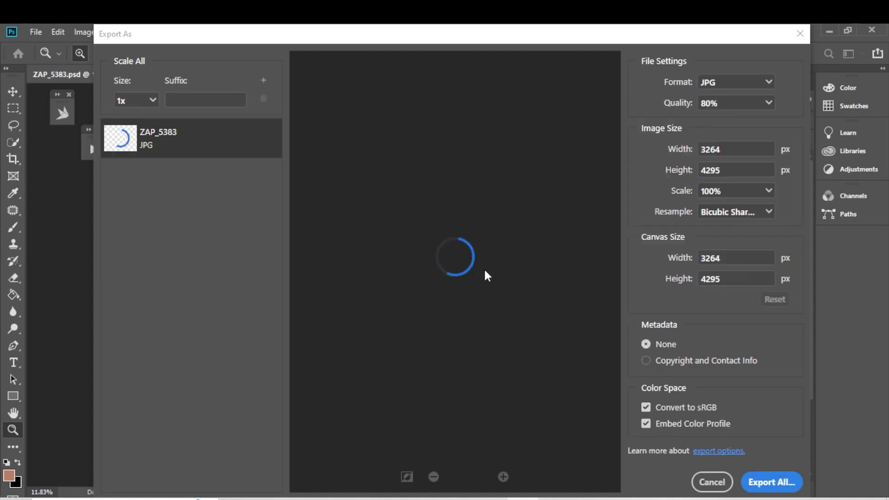
click(706, 485)
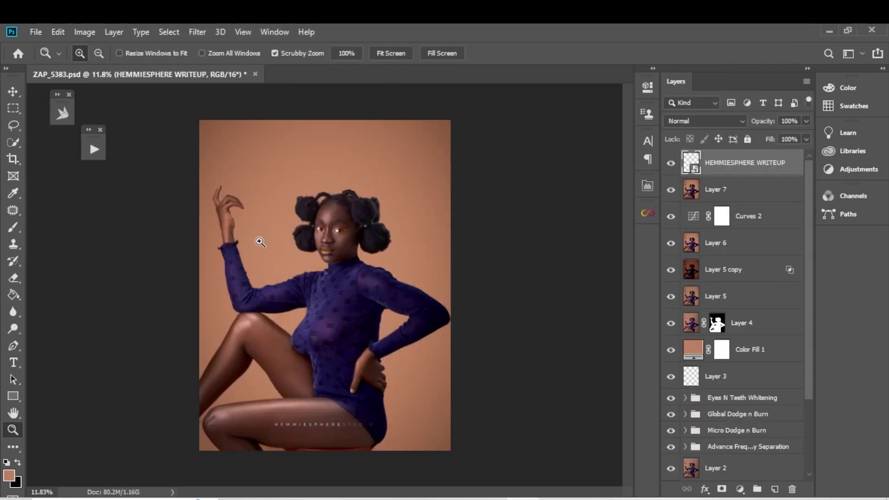
Open the Export As settings for the photo and choose JPG as the file format.
click(39, 32)
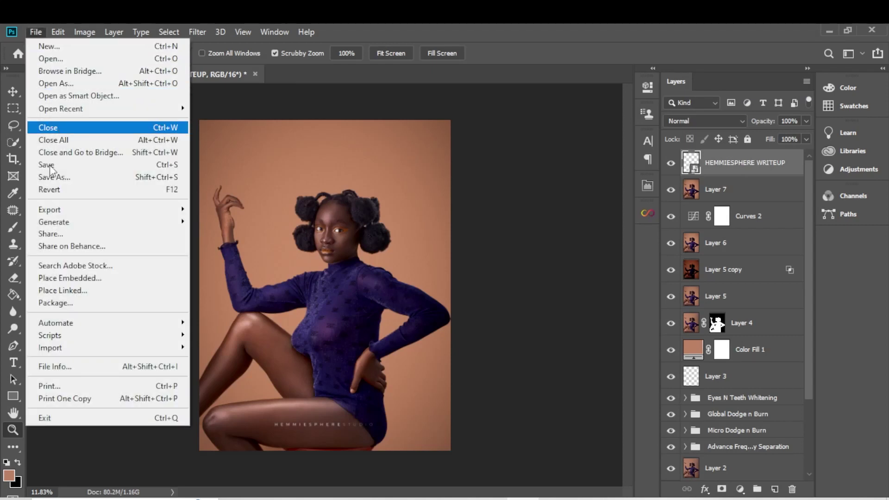
mouse_move(81, 214)
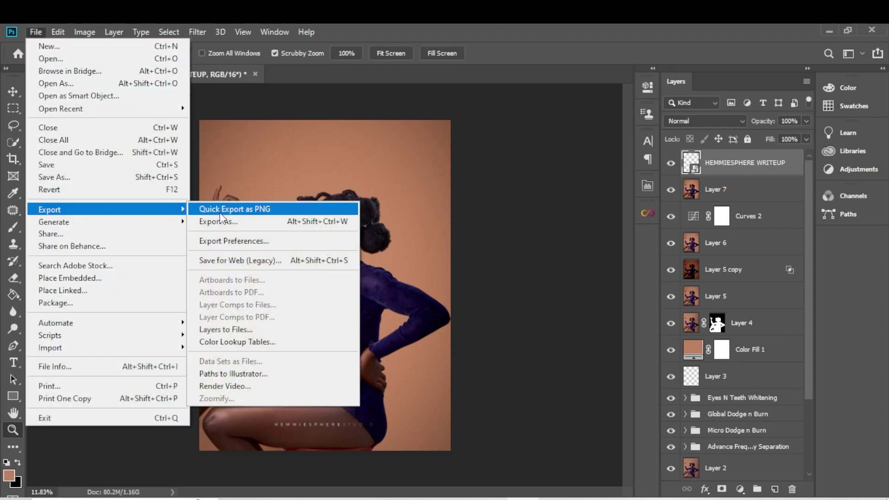
click(249, 226)
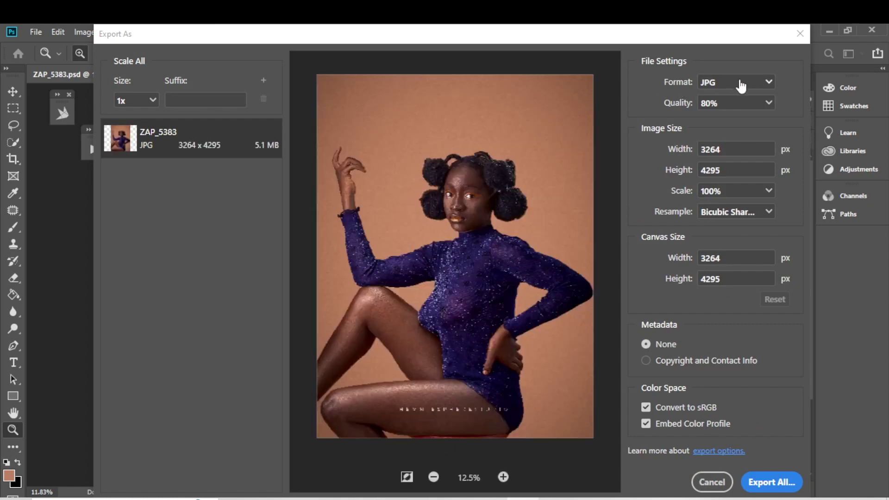
click(757, 84)
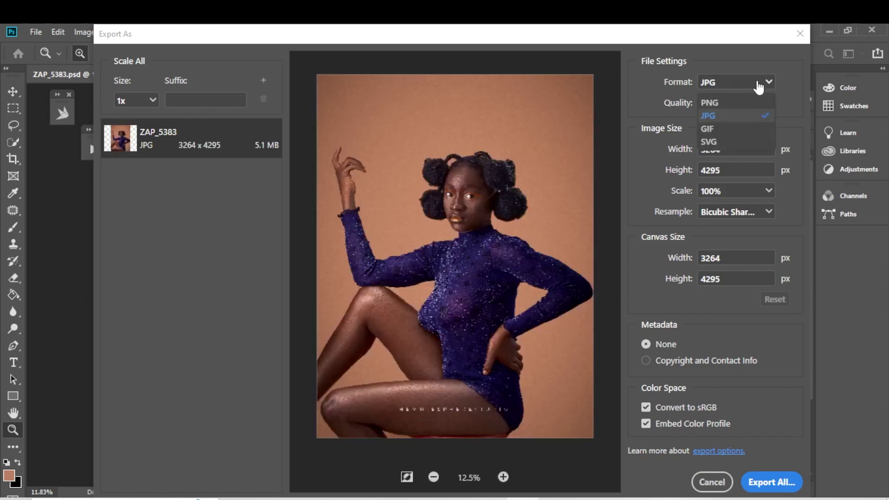
click(724, 119)
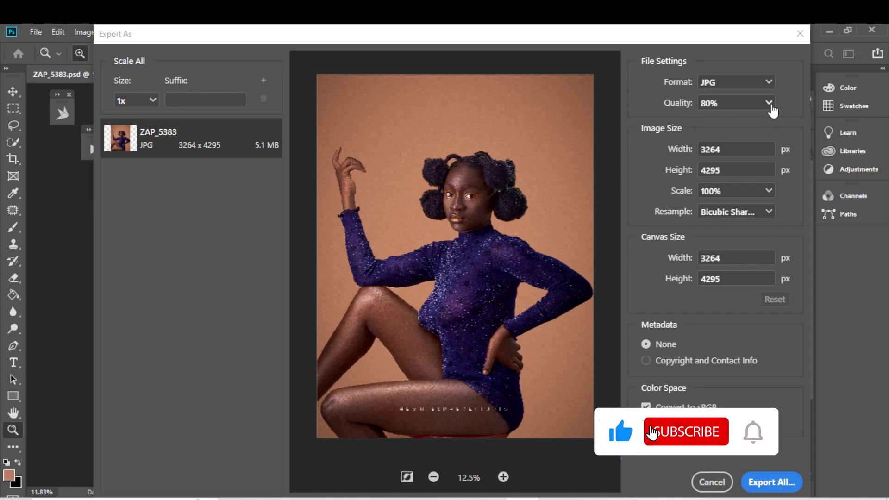
Try 100% JPG quality to compare the file size, and set the quality back to 80%.
click(769, 106)
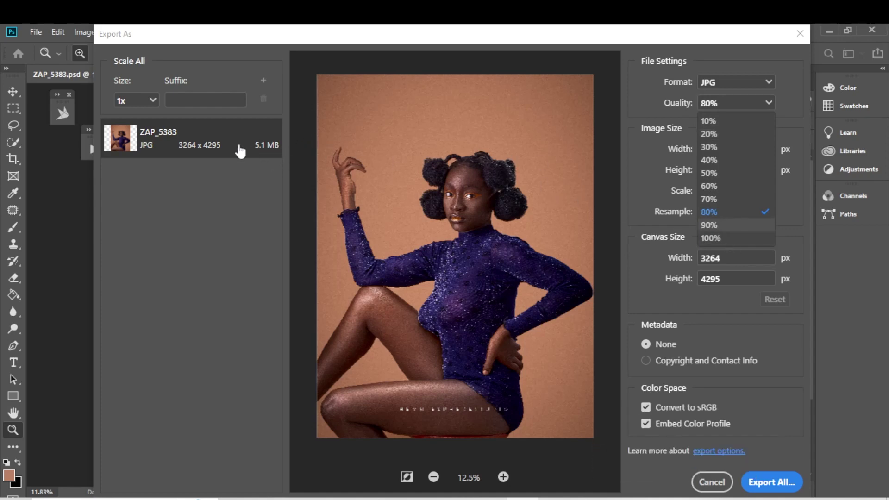
click(713, 237)
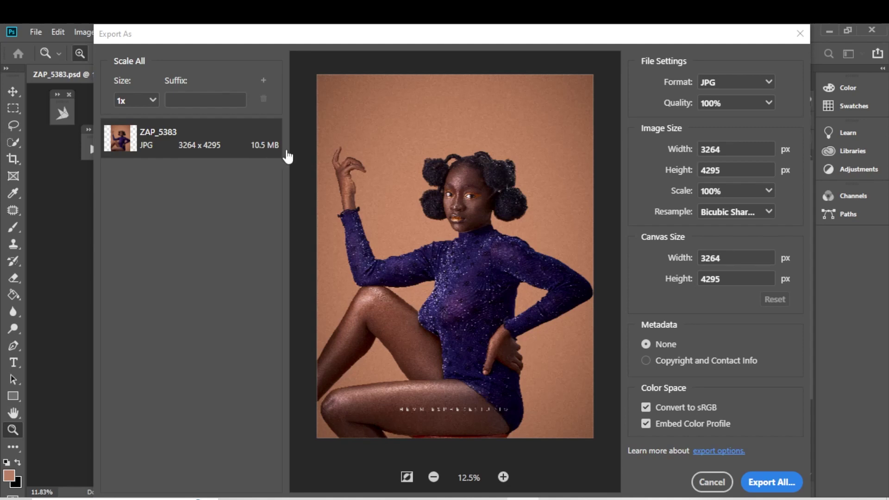
click(768, 103)
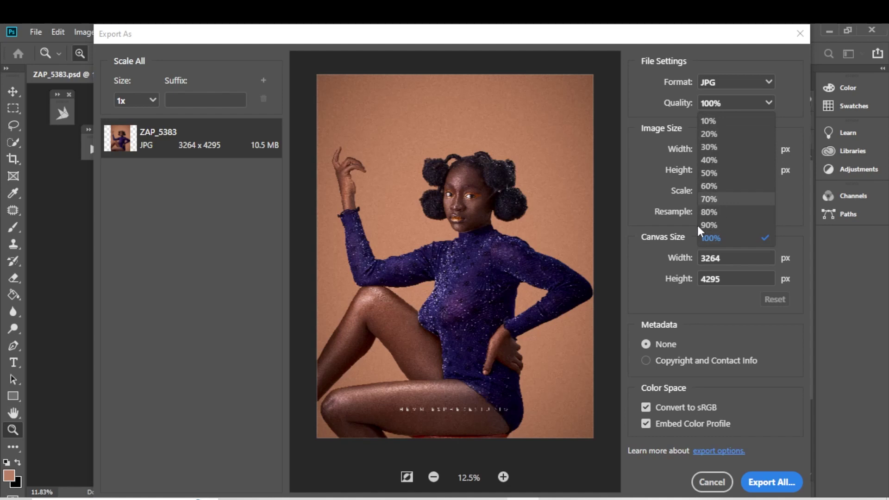
click(713, 211)
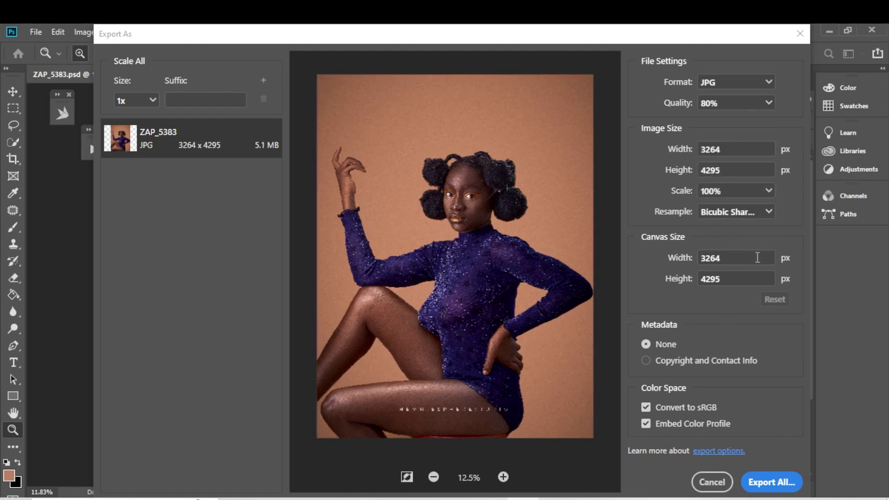
Review the available resampling methods, and turn Embed Color Profile off and back on.
click(766, 213)
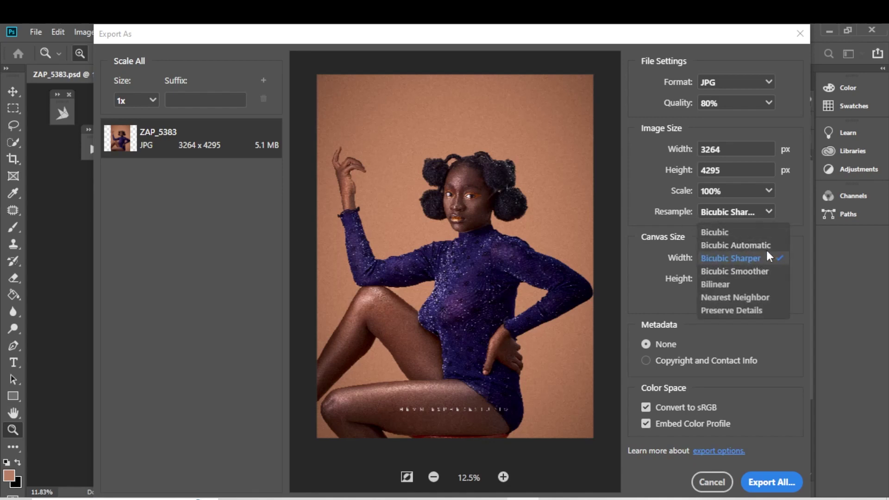
click(802, 216)
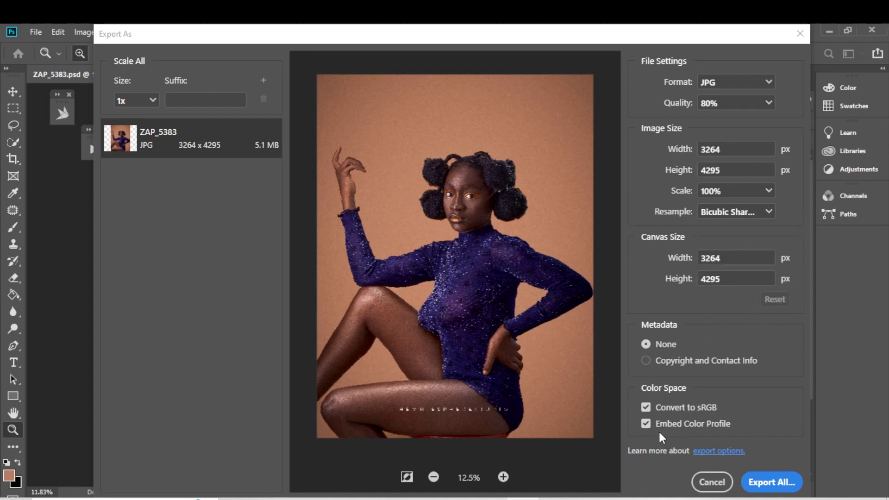
click(646, 424)
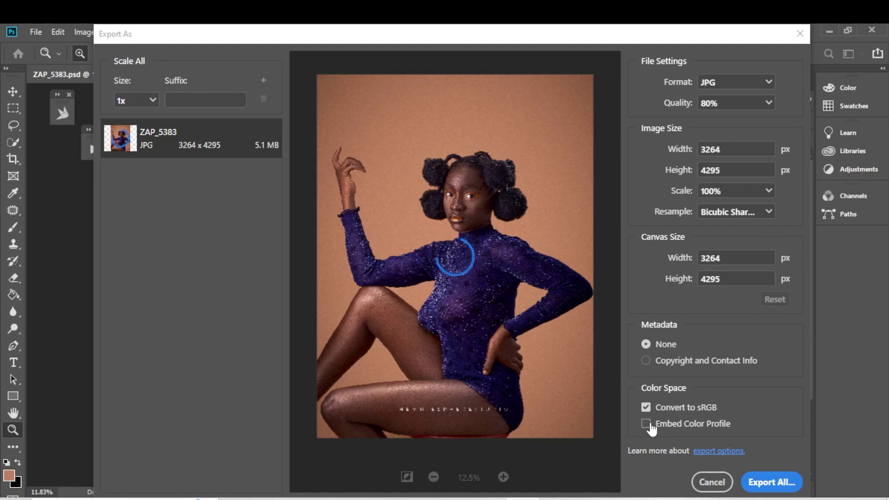
click(646, 425)
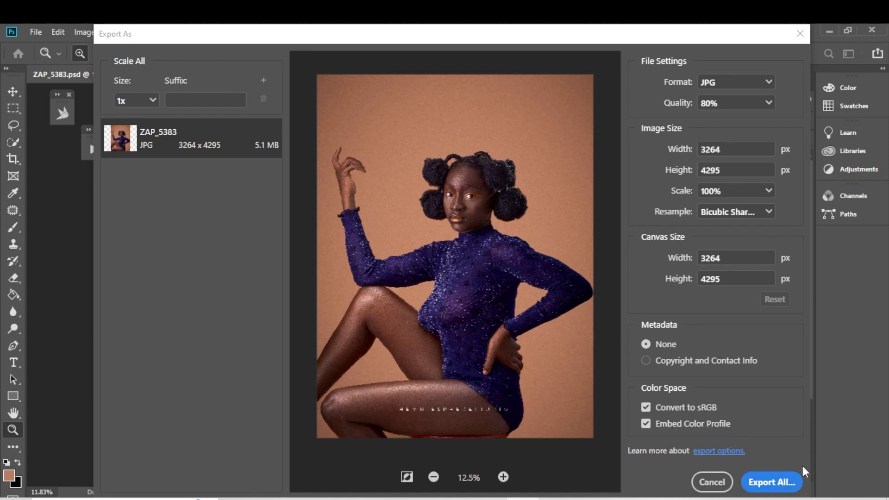
Export the JPG into the Edited folder as ZAP_5383, overwriting the existing file of that name.
click(770, 482)
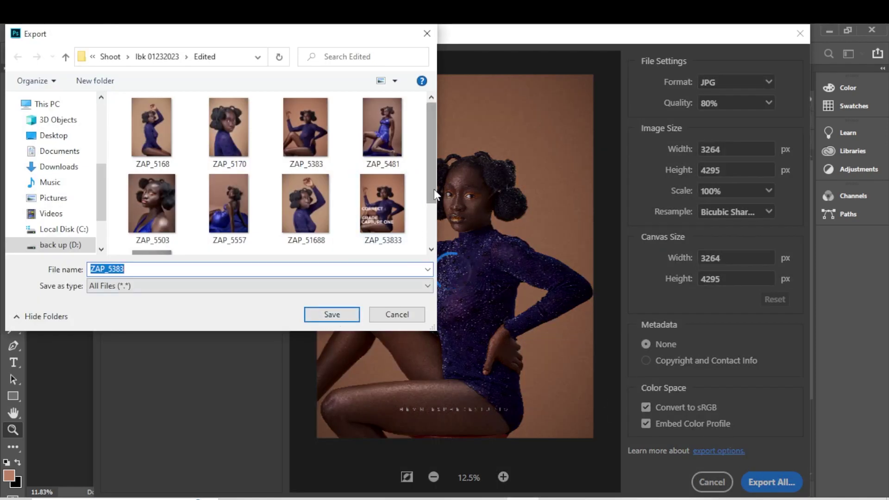
drag(434, 189, 384, 221)
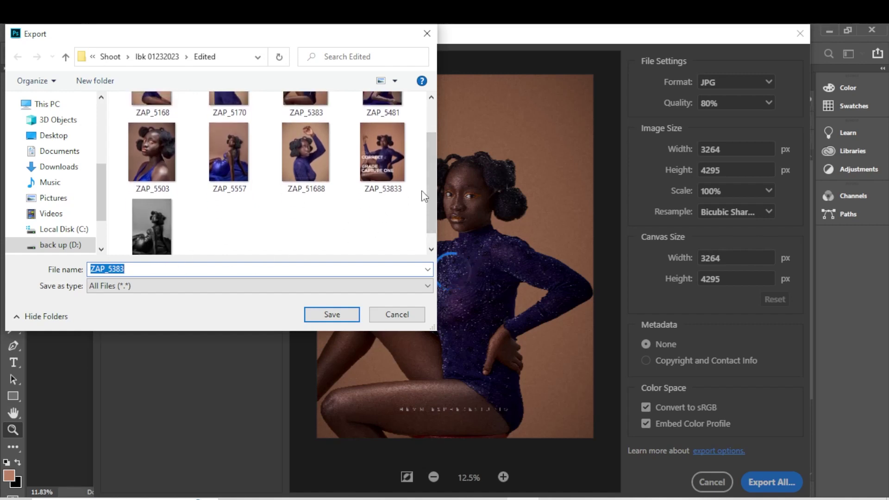
drag(428, 190, 432, 161)
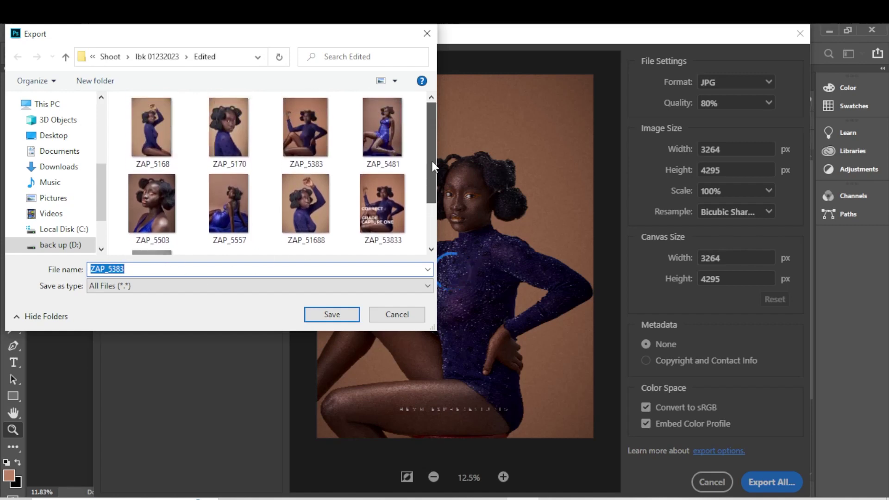
double_click(314, 129)
click(476, 267)
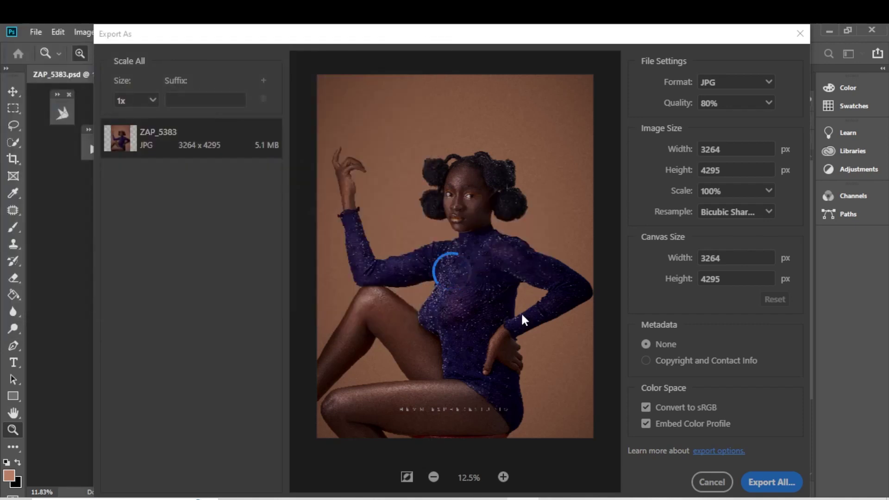